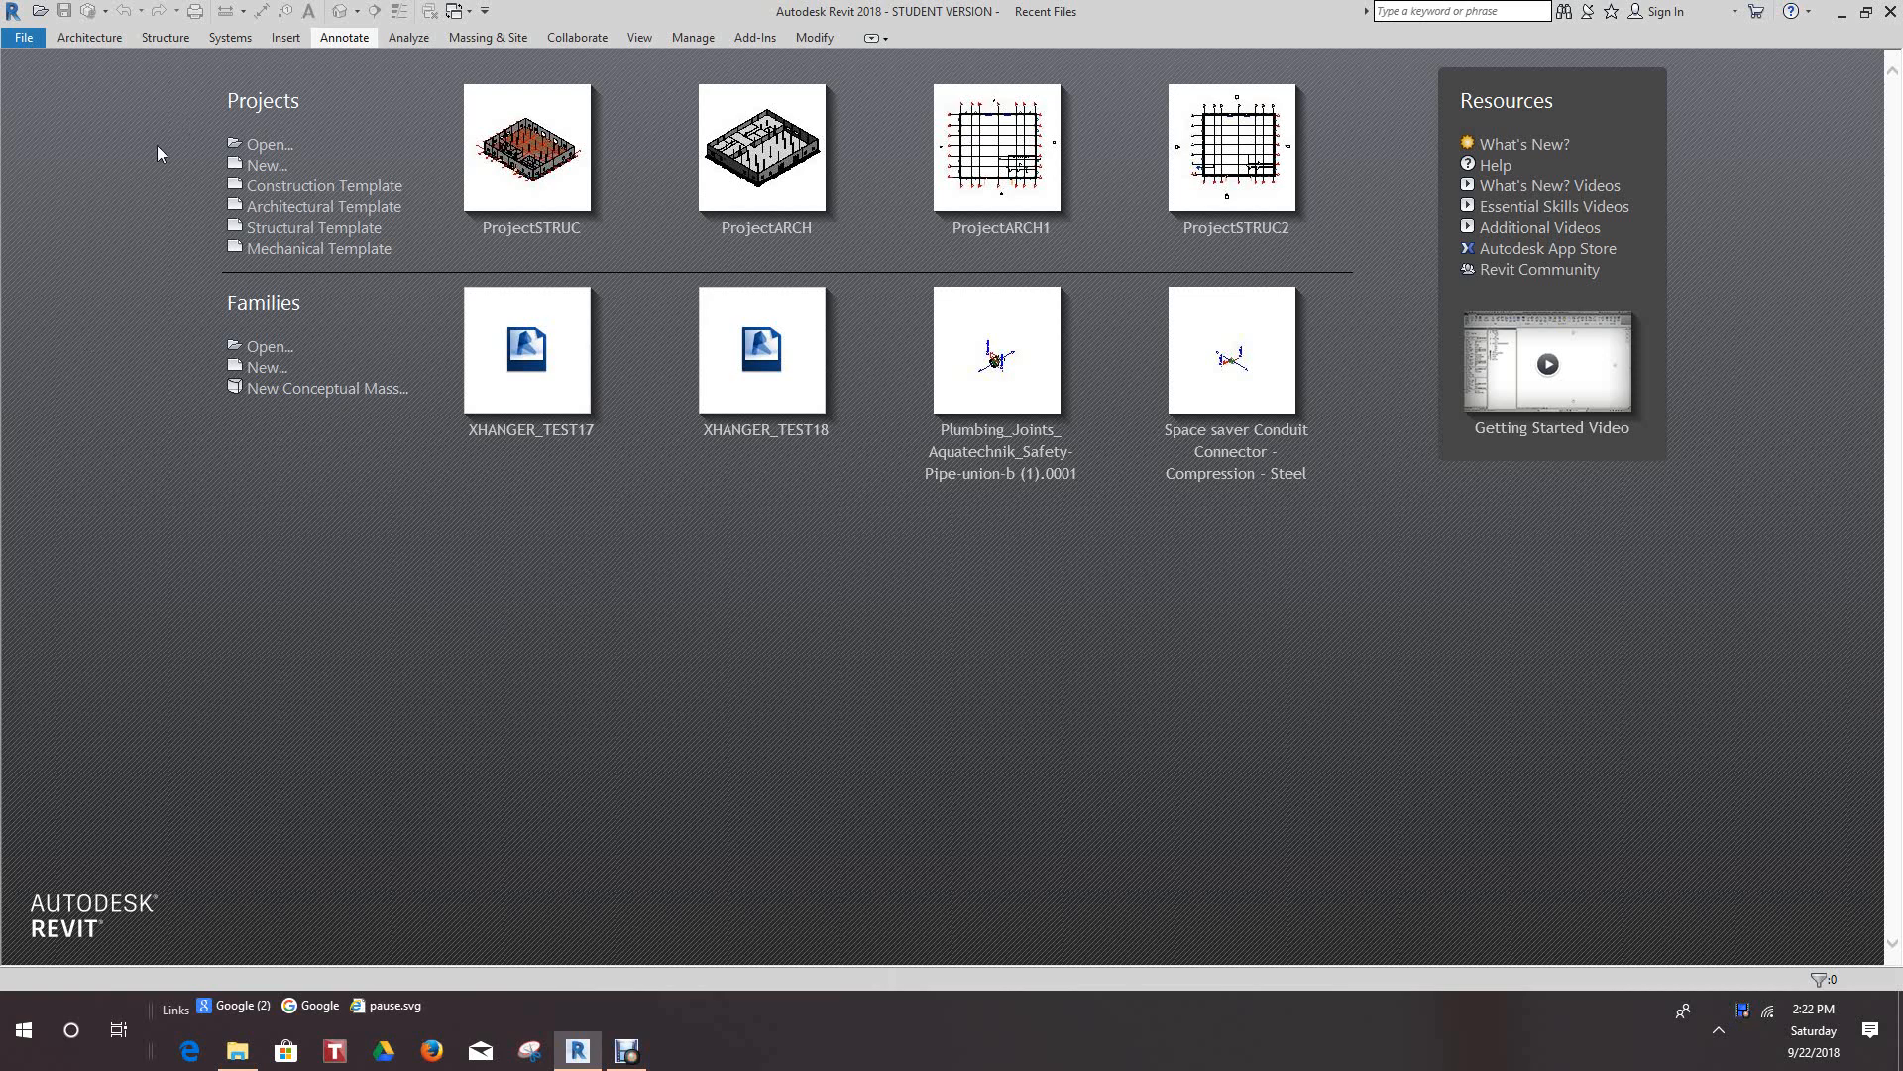
Step: Create a new project from the Systems-Default.rte template in the US Imperial folder
click(20, 14)
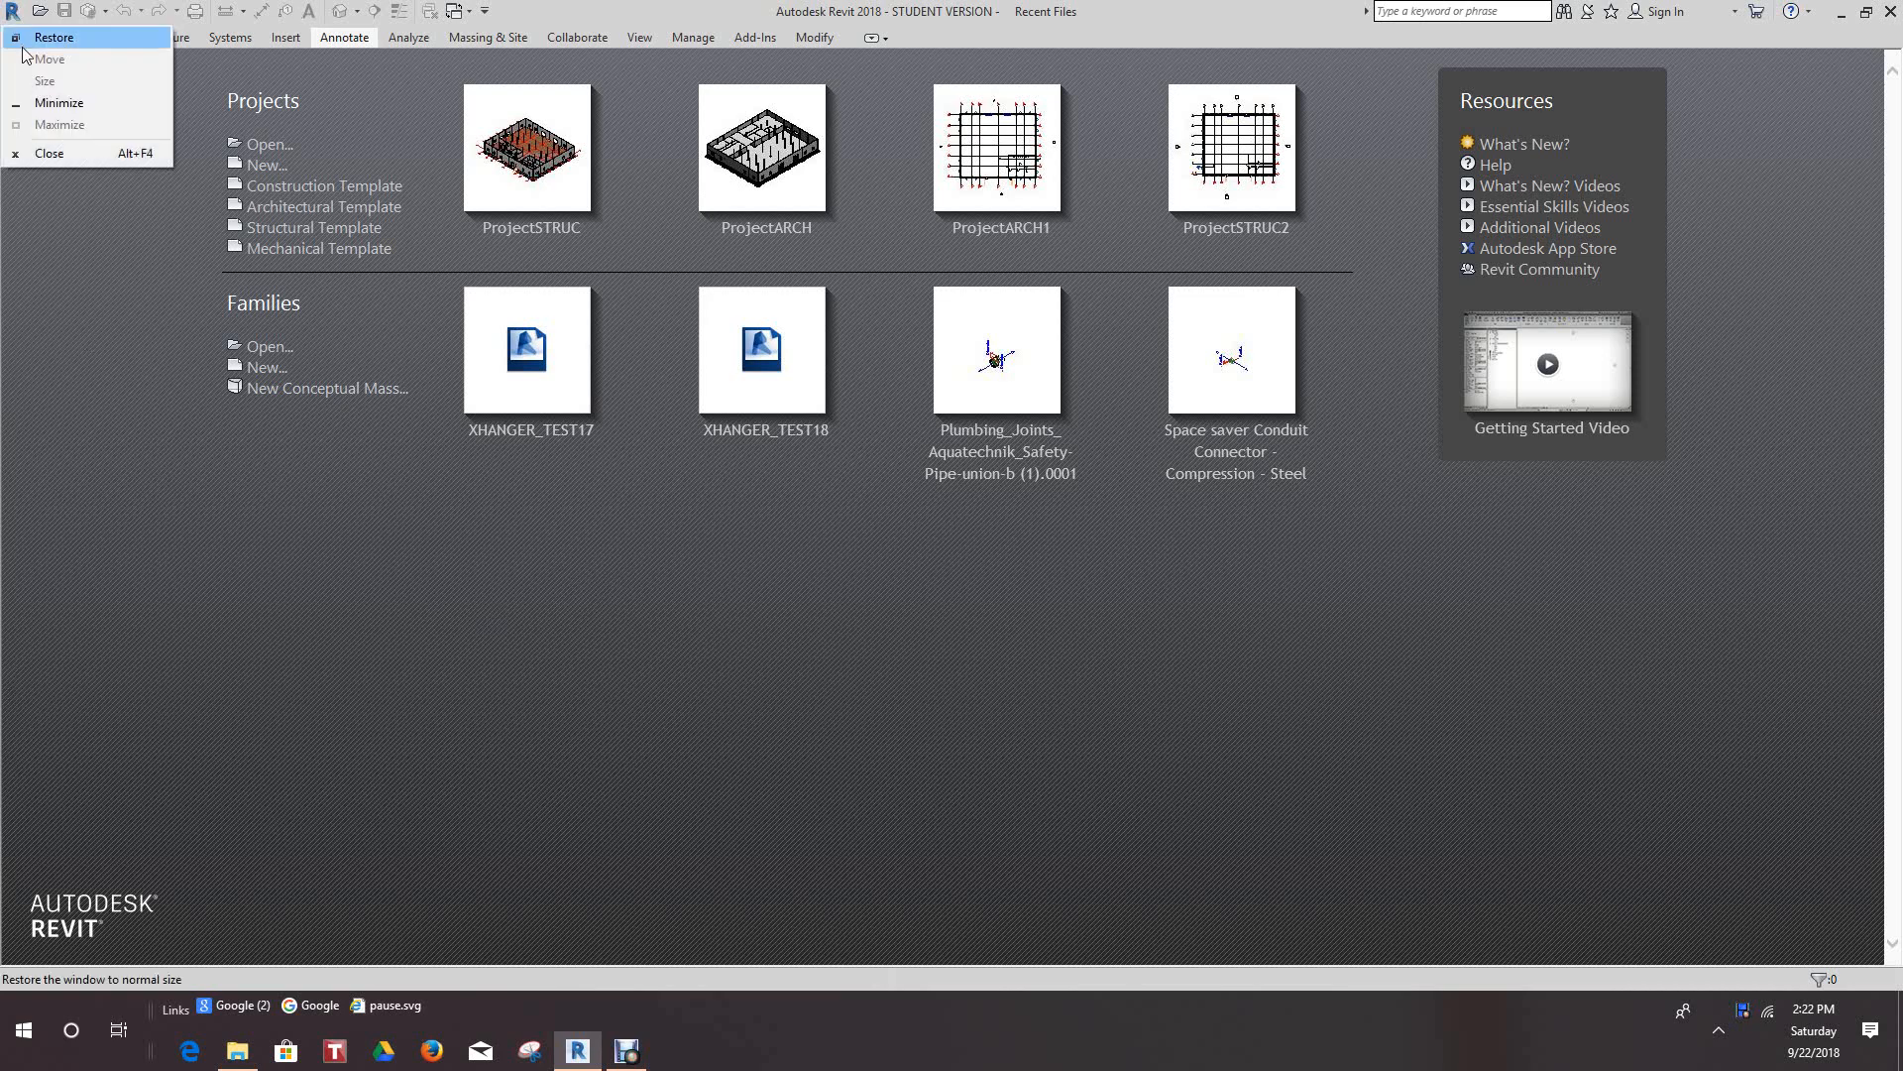
click(61, 364)
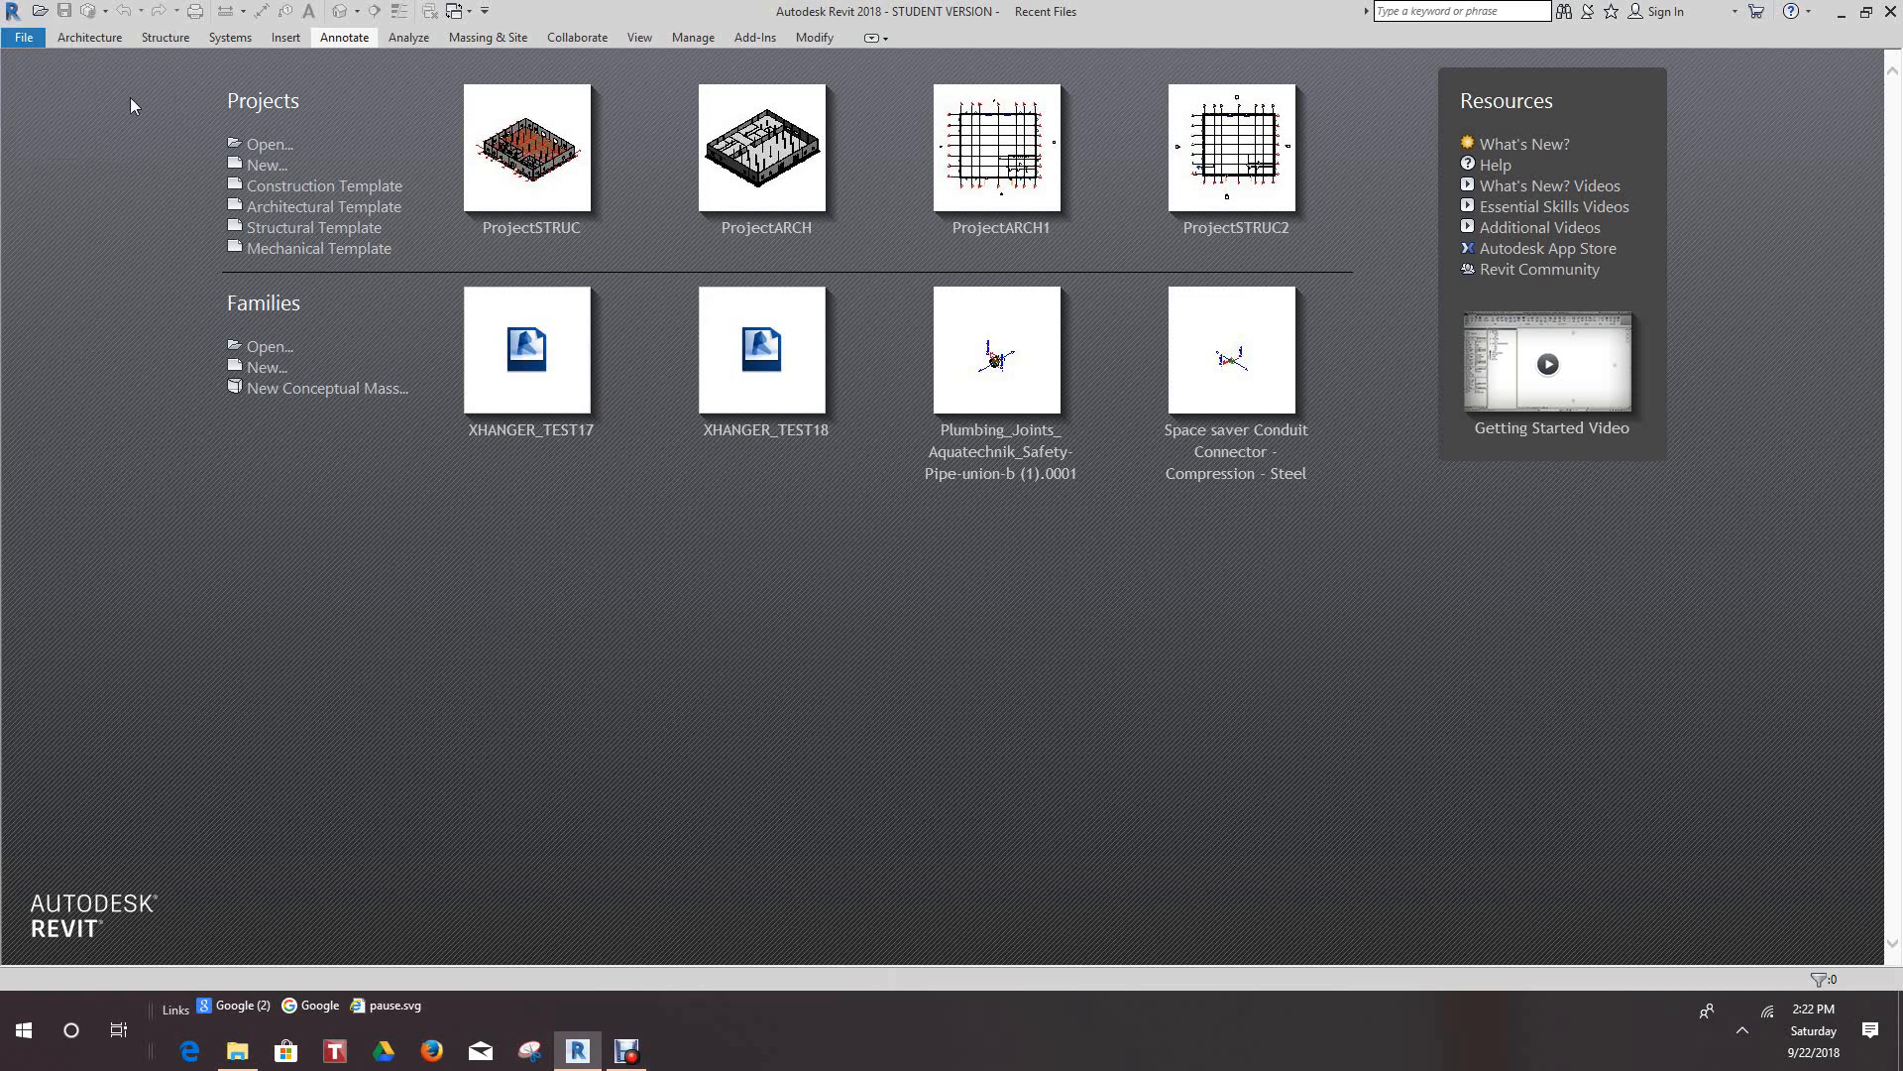
click(24, 39)
mouse_move(35, 117)
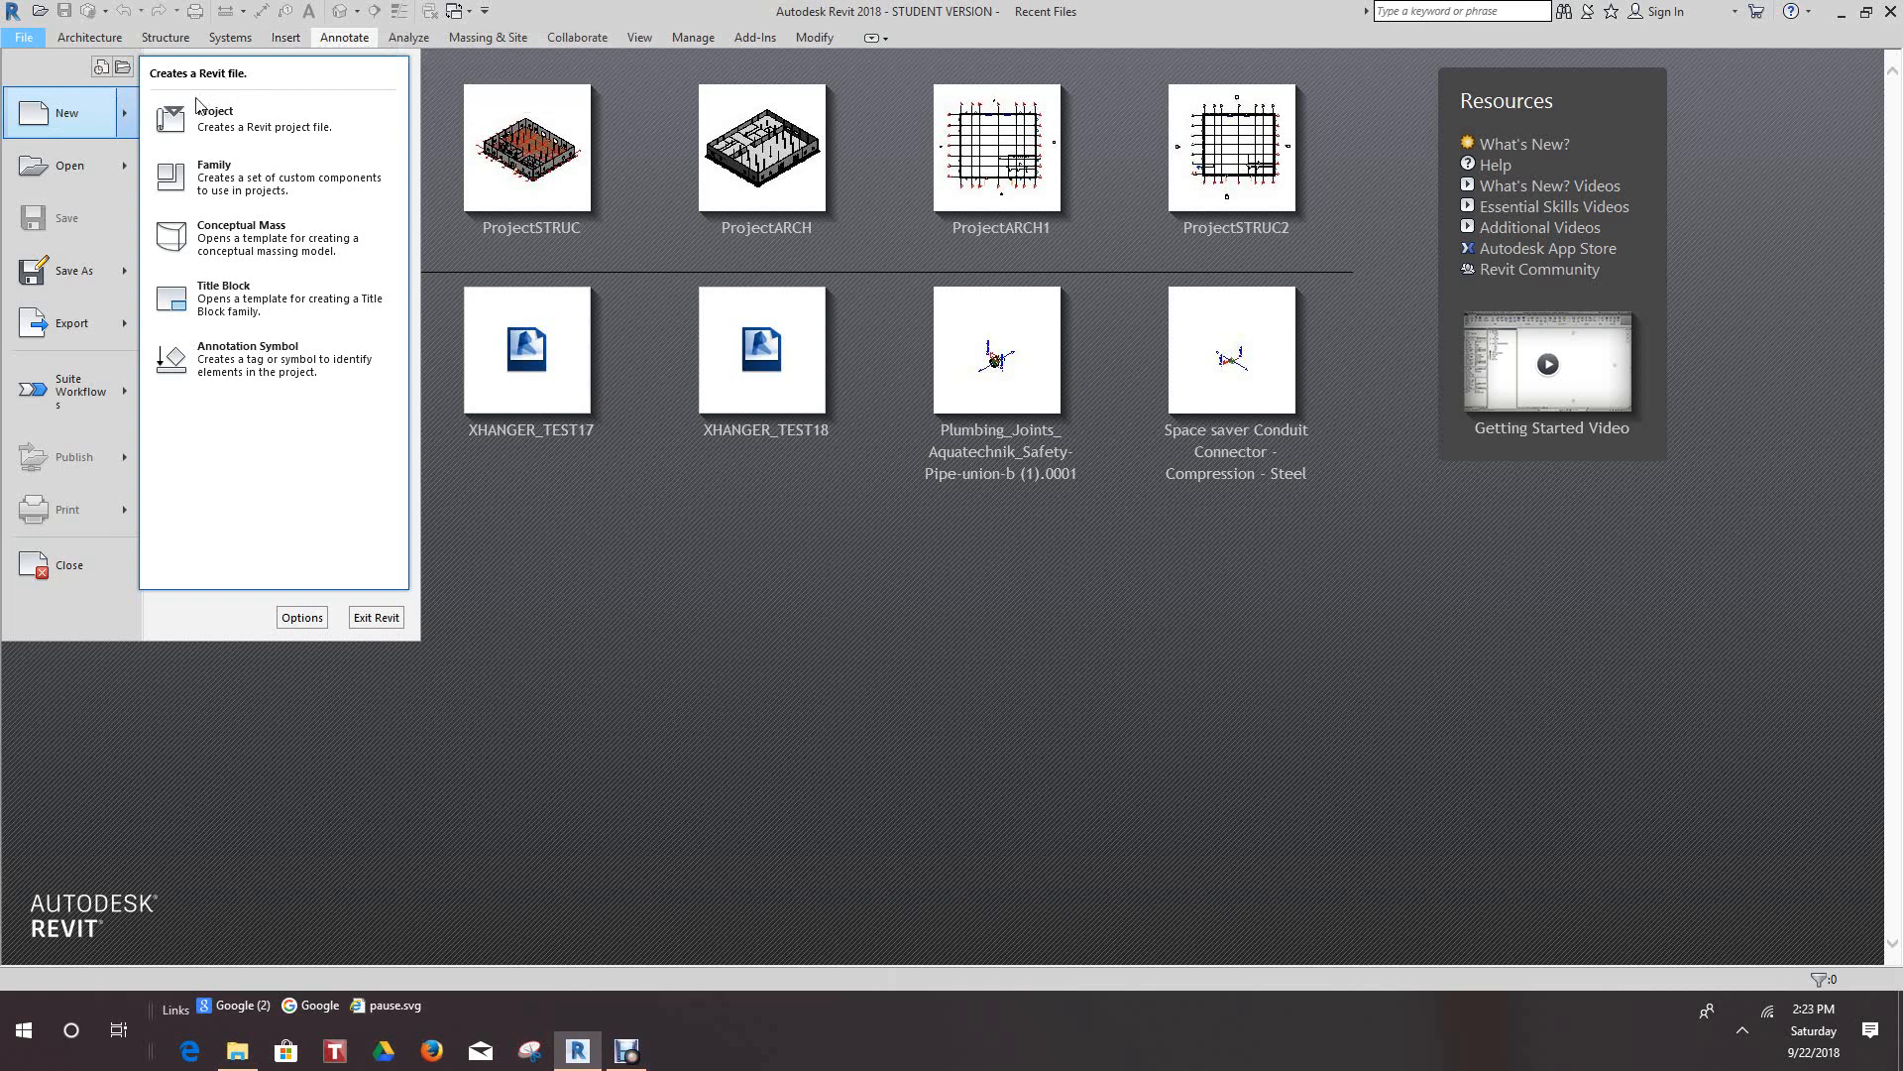
click(225, 121)
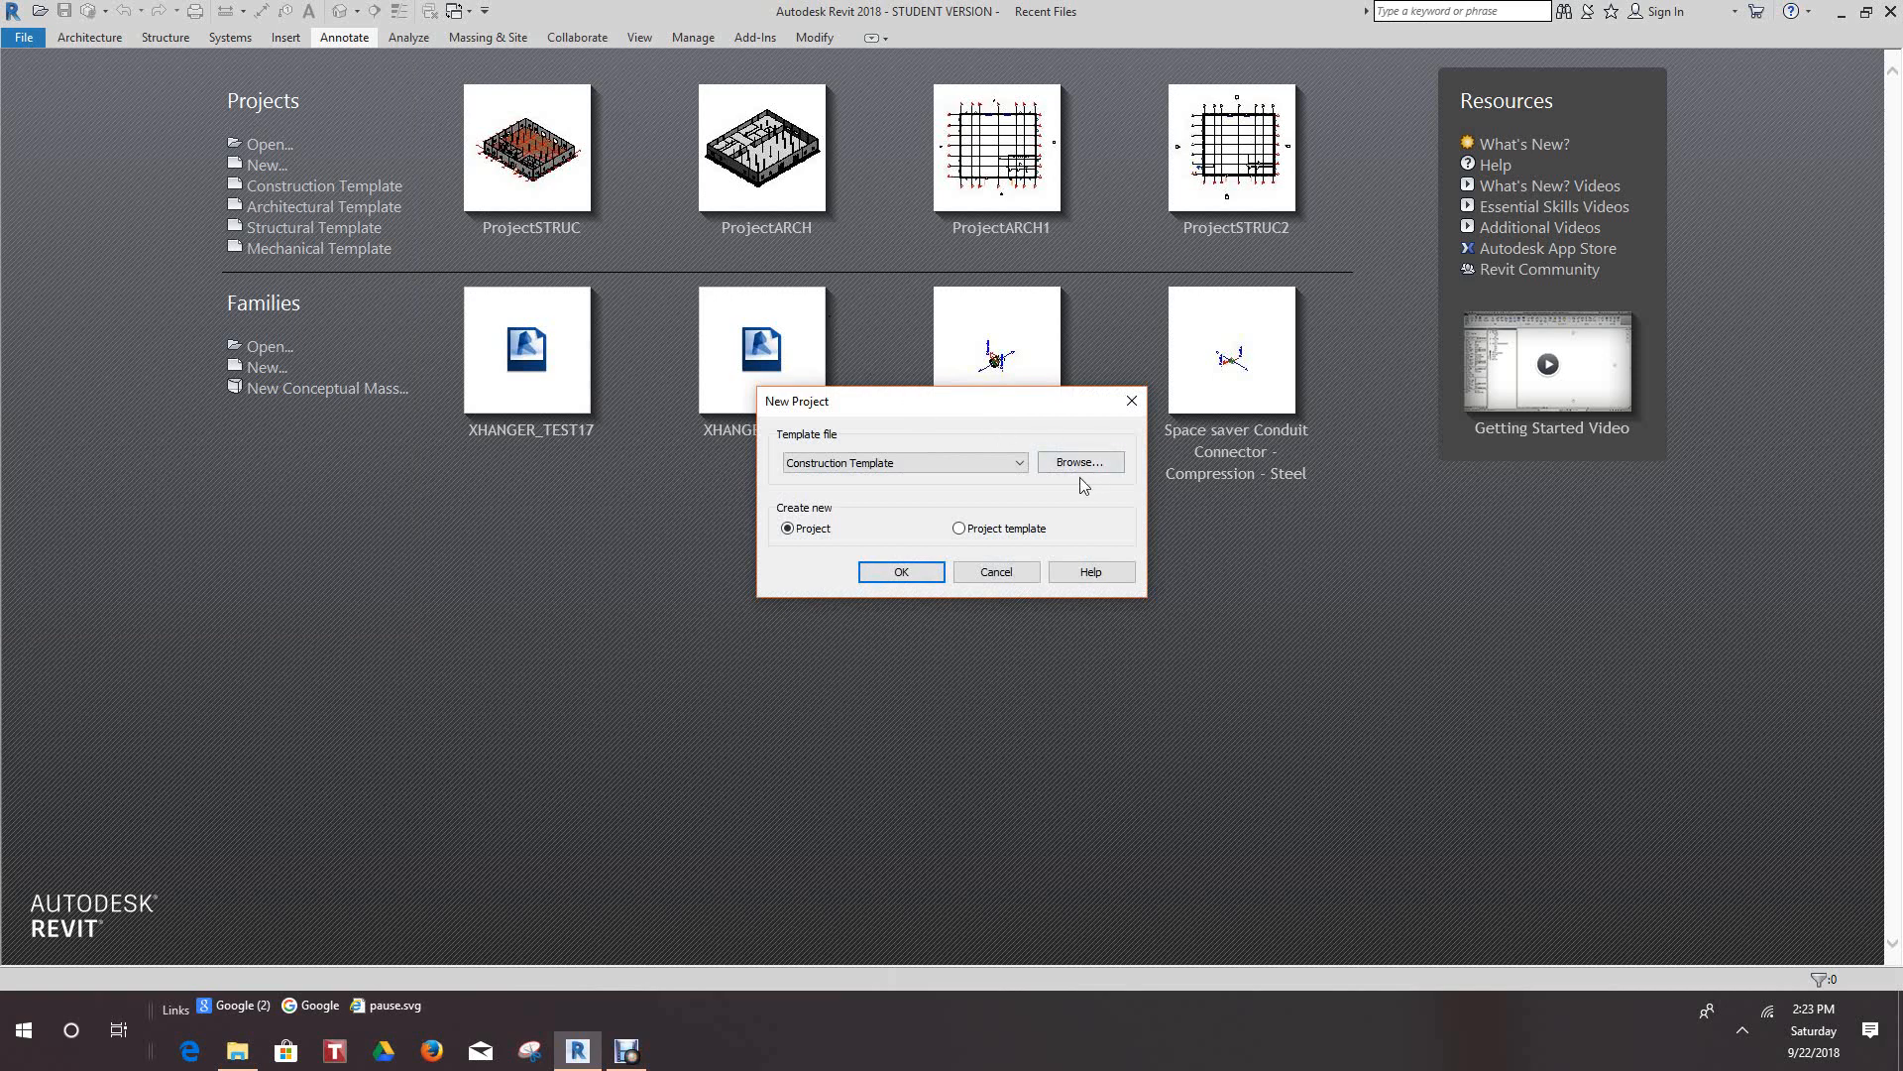
click(1021, 466)
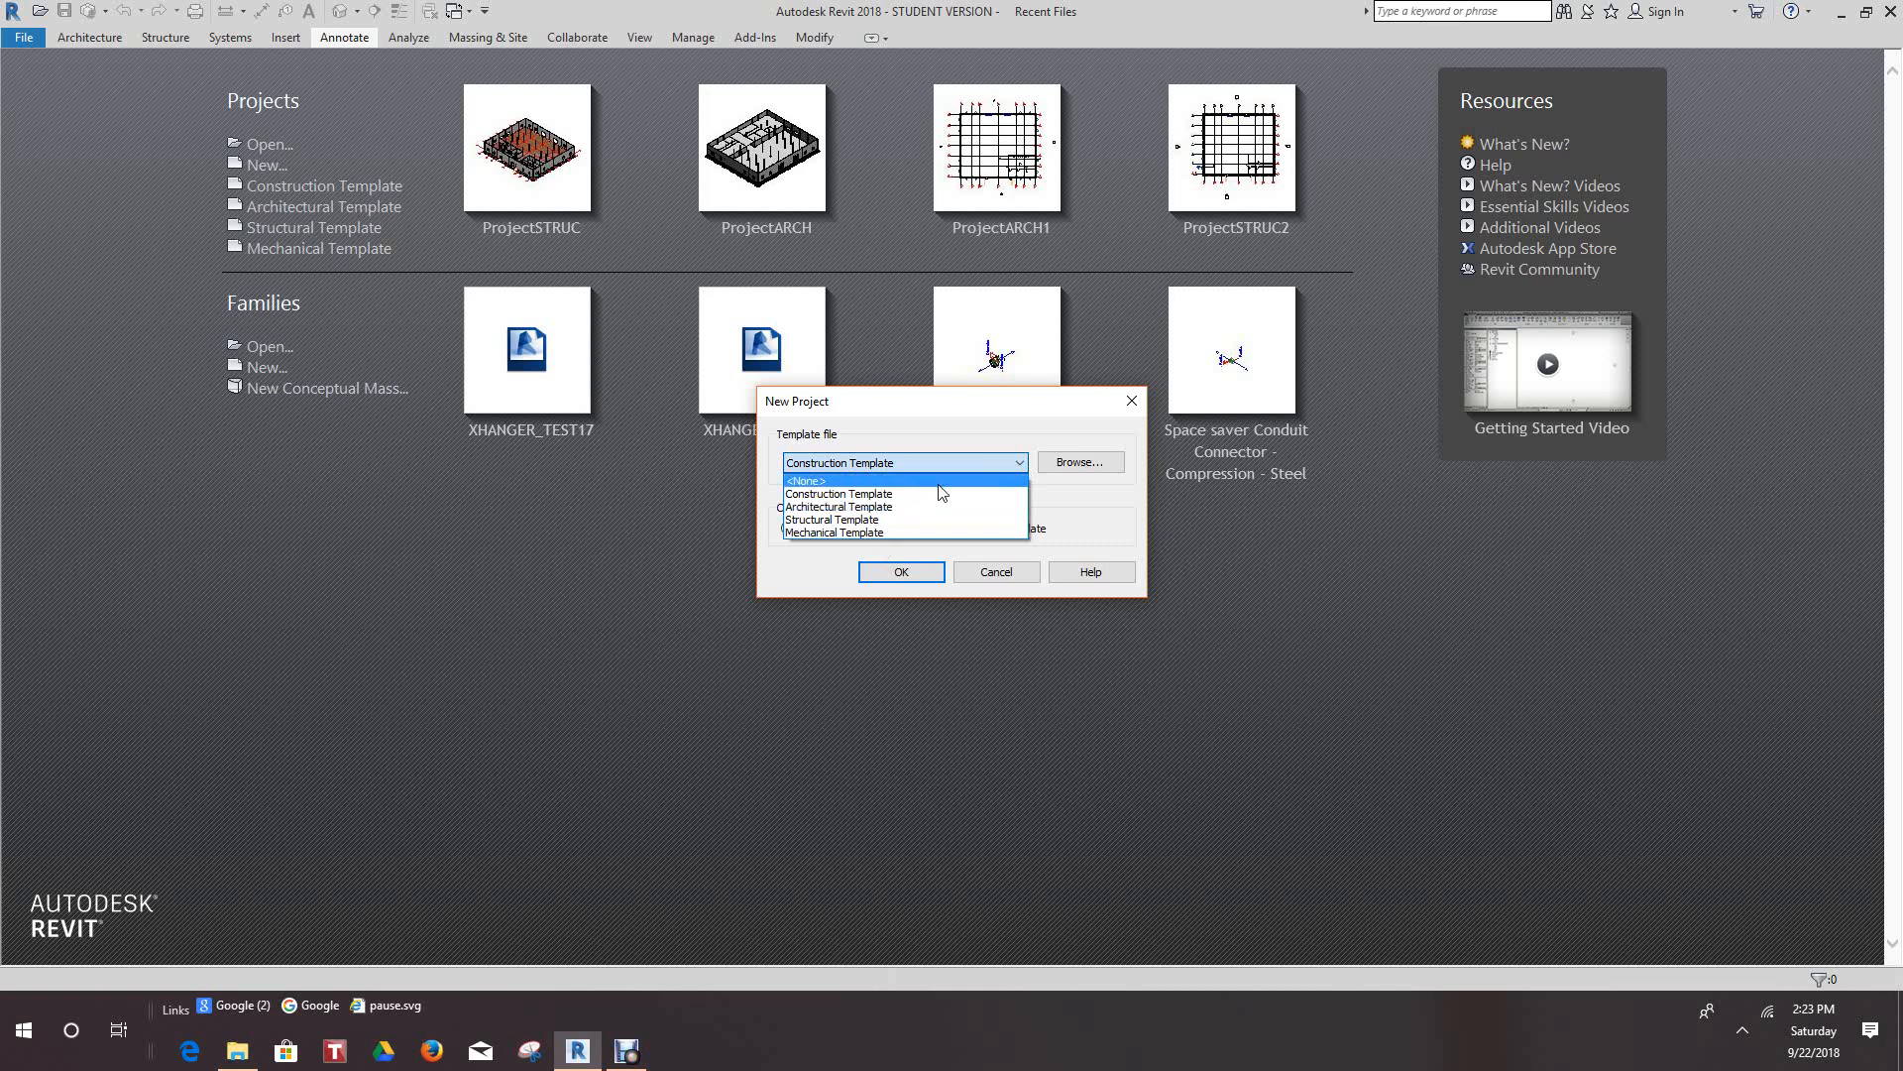
click(990, 407)
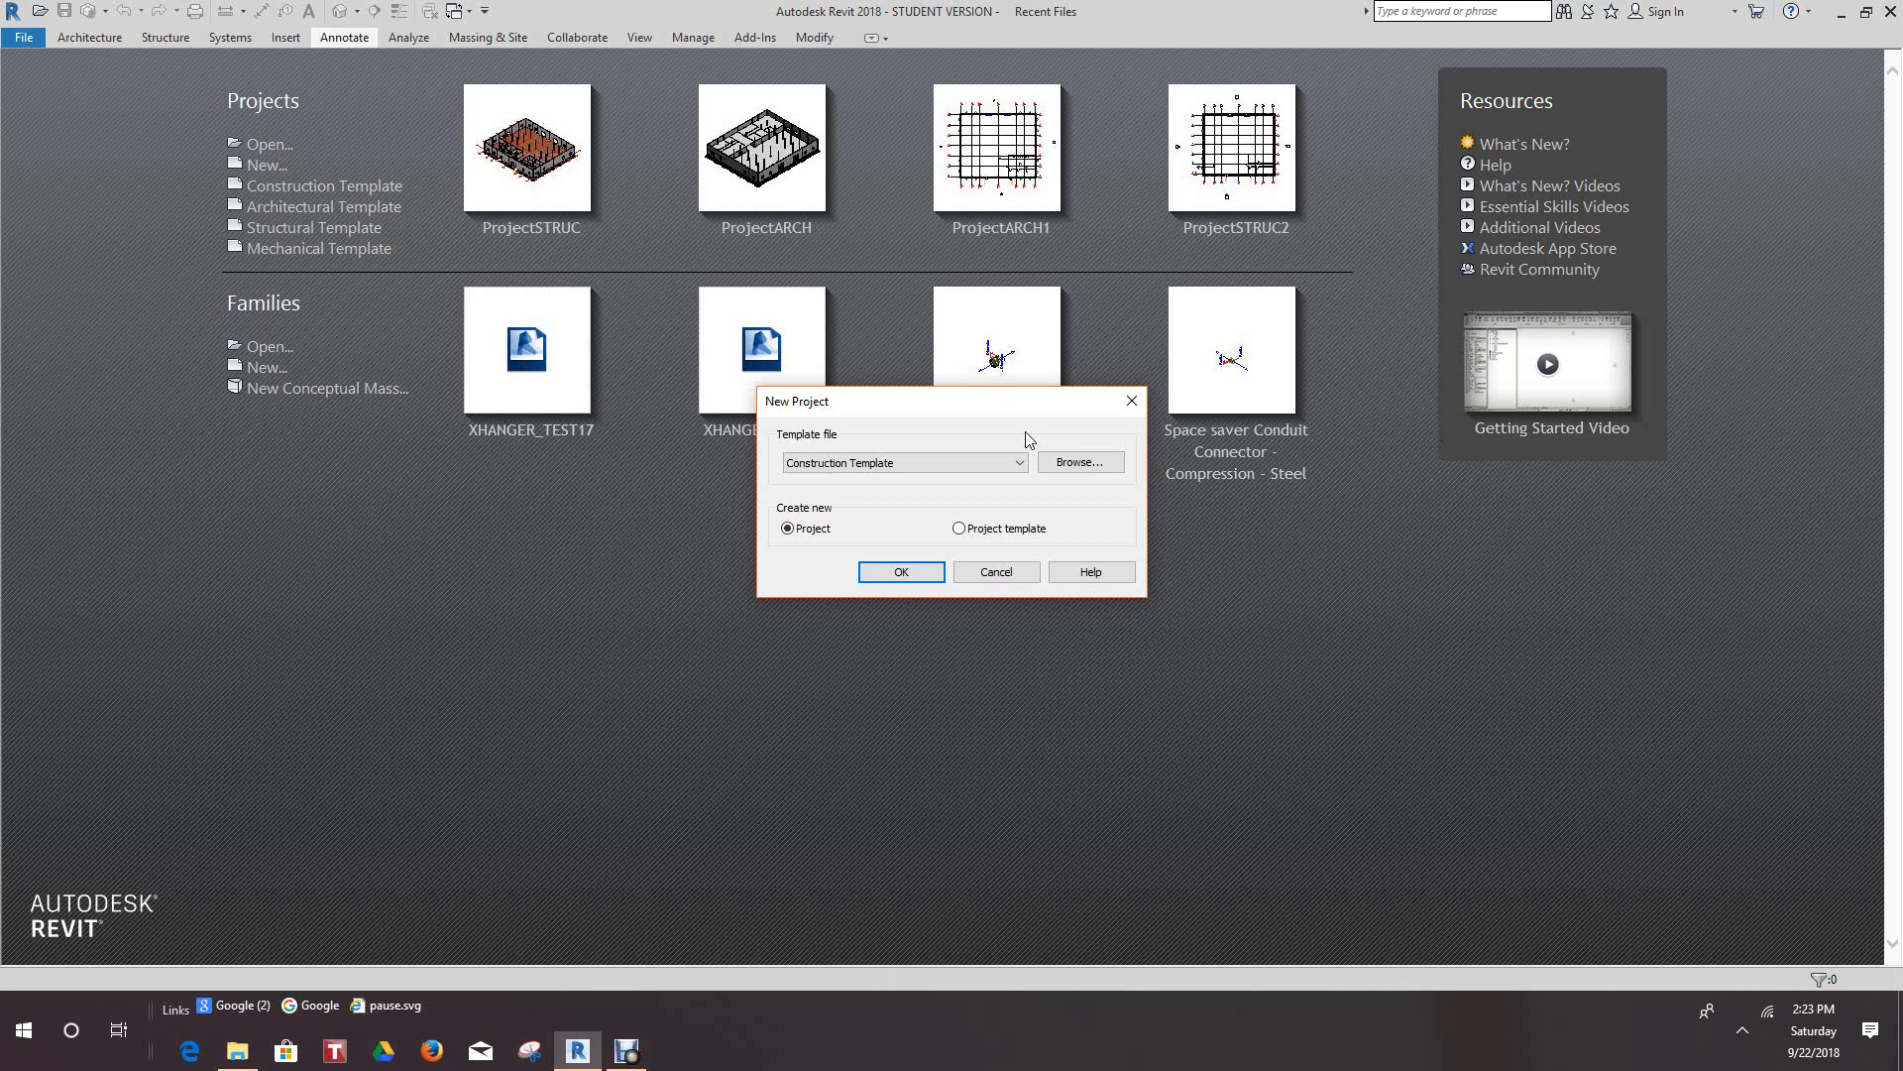
click(1115, 460)
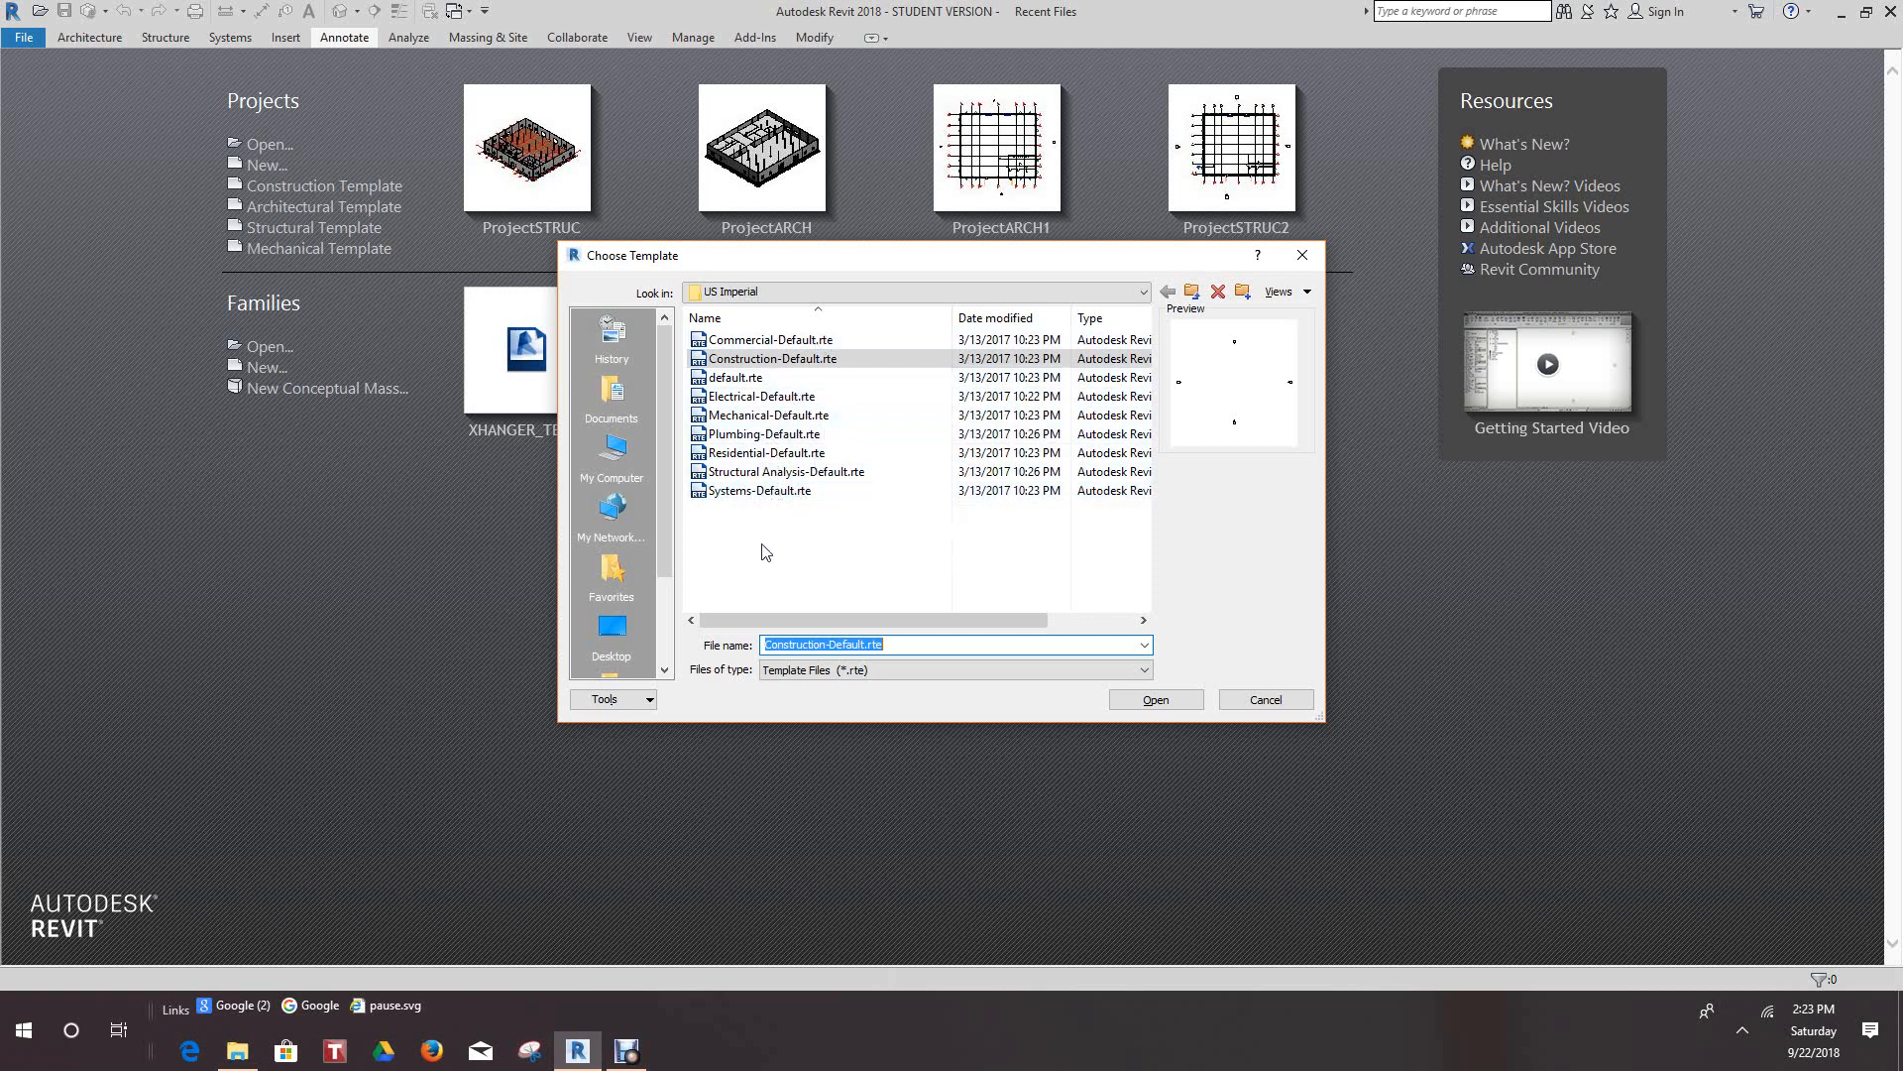
click(737, 495)
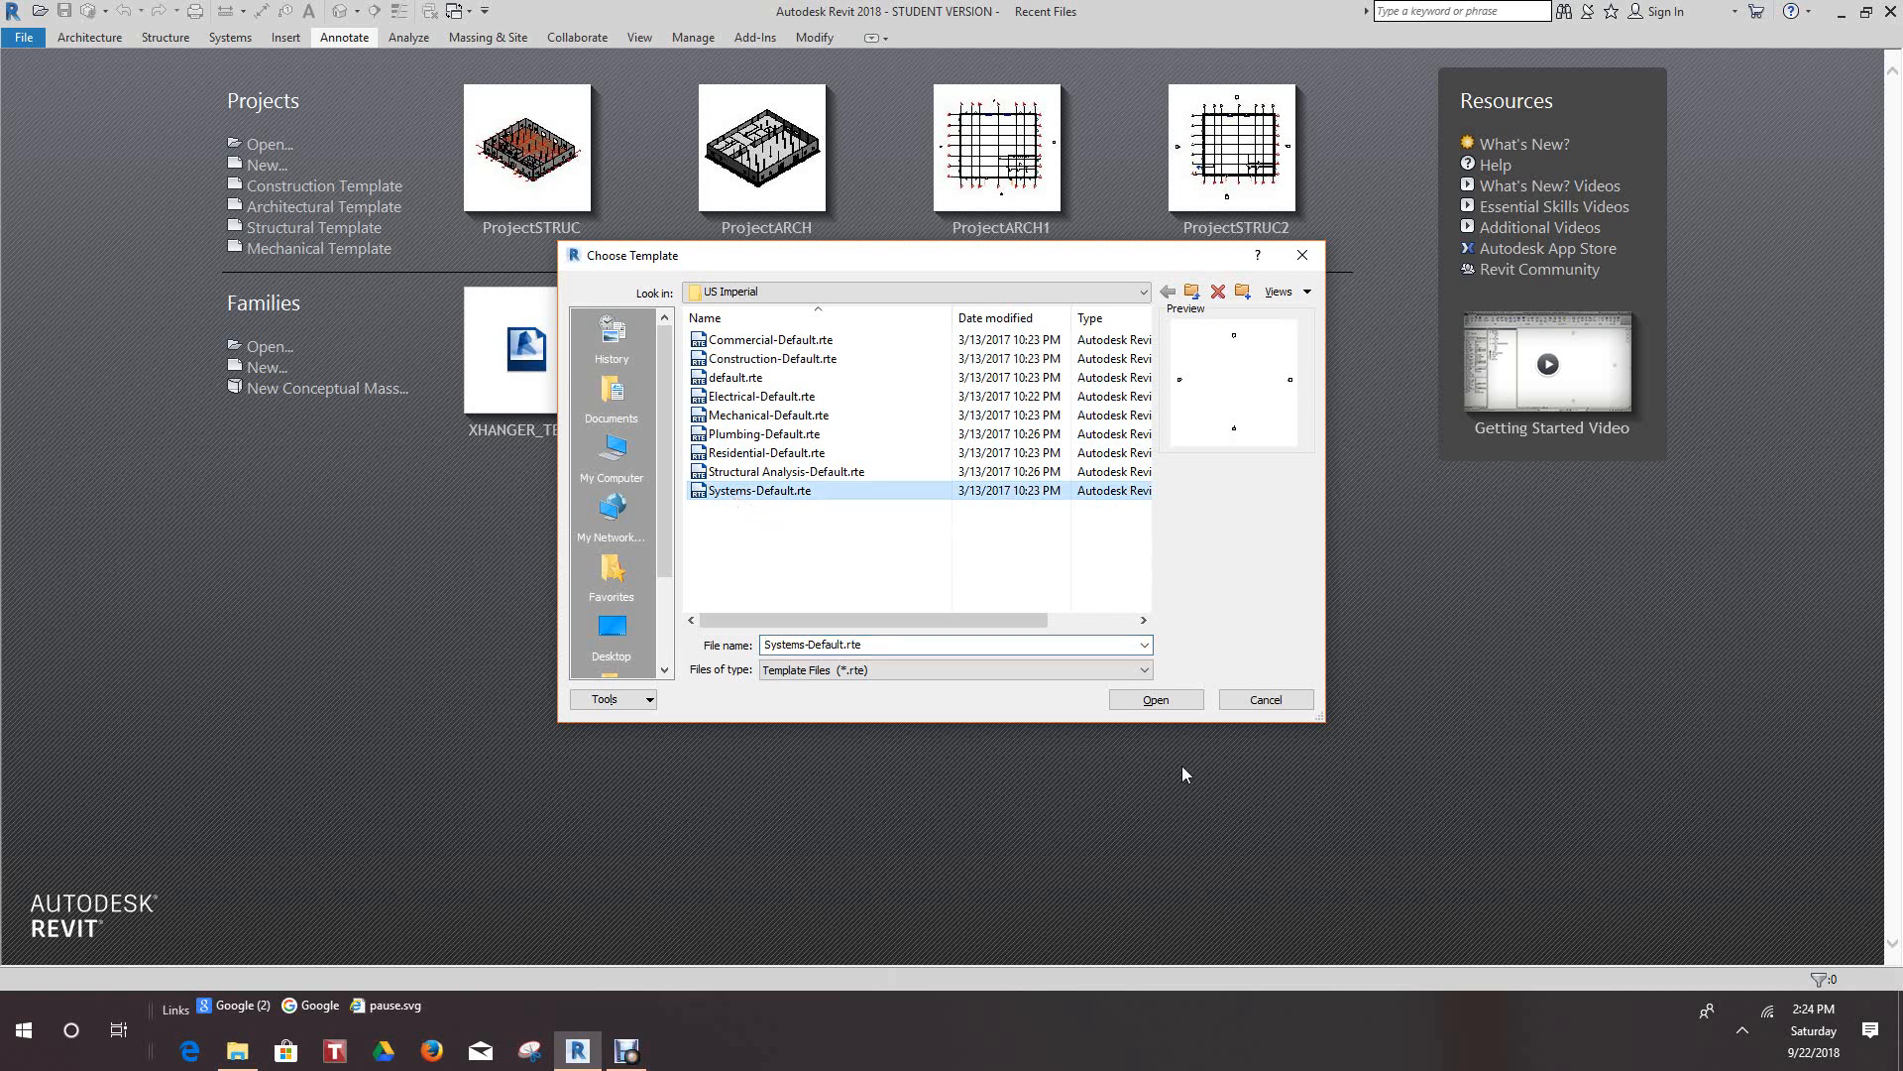
click(1157, 700)
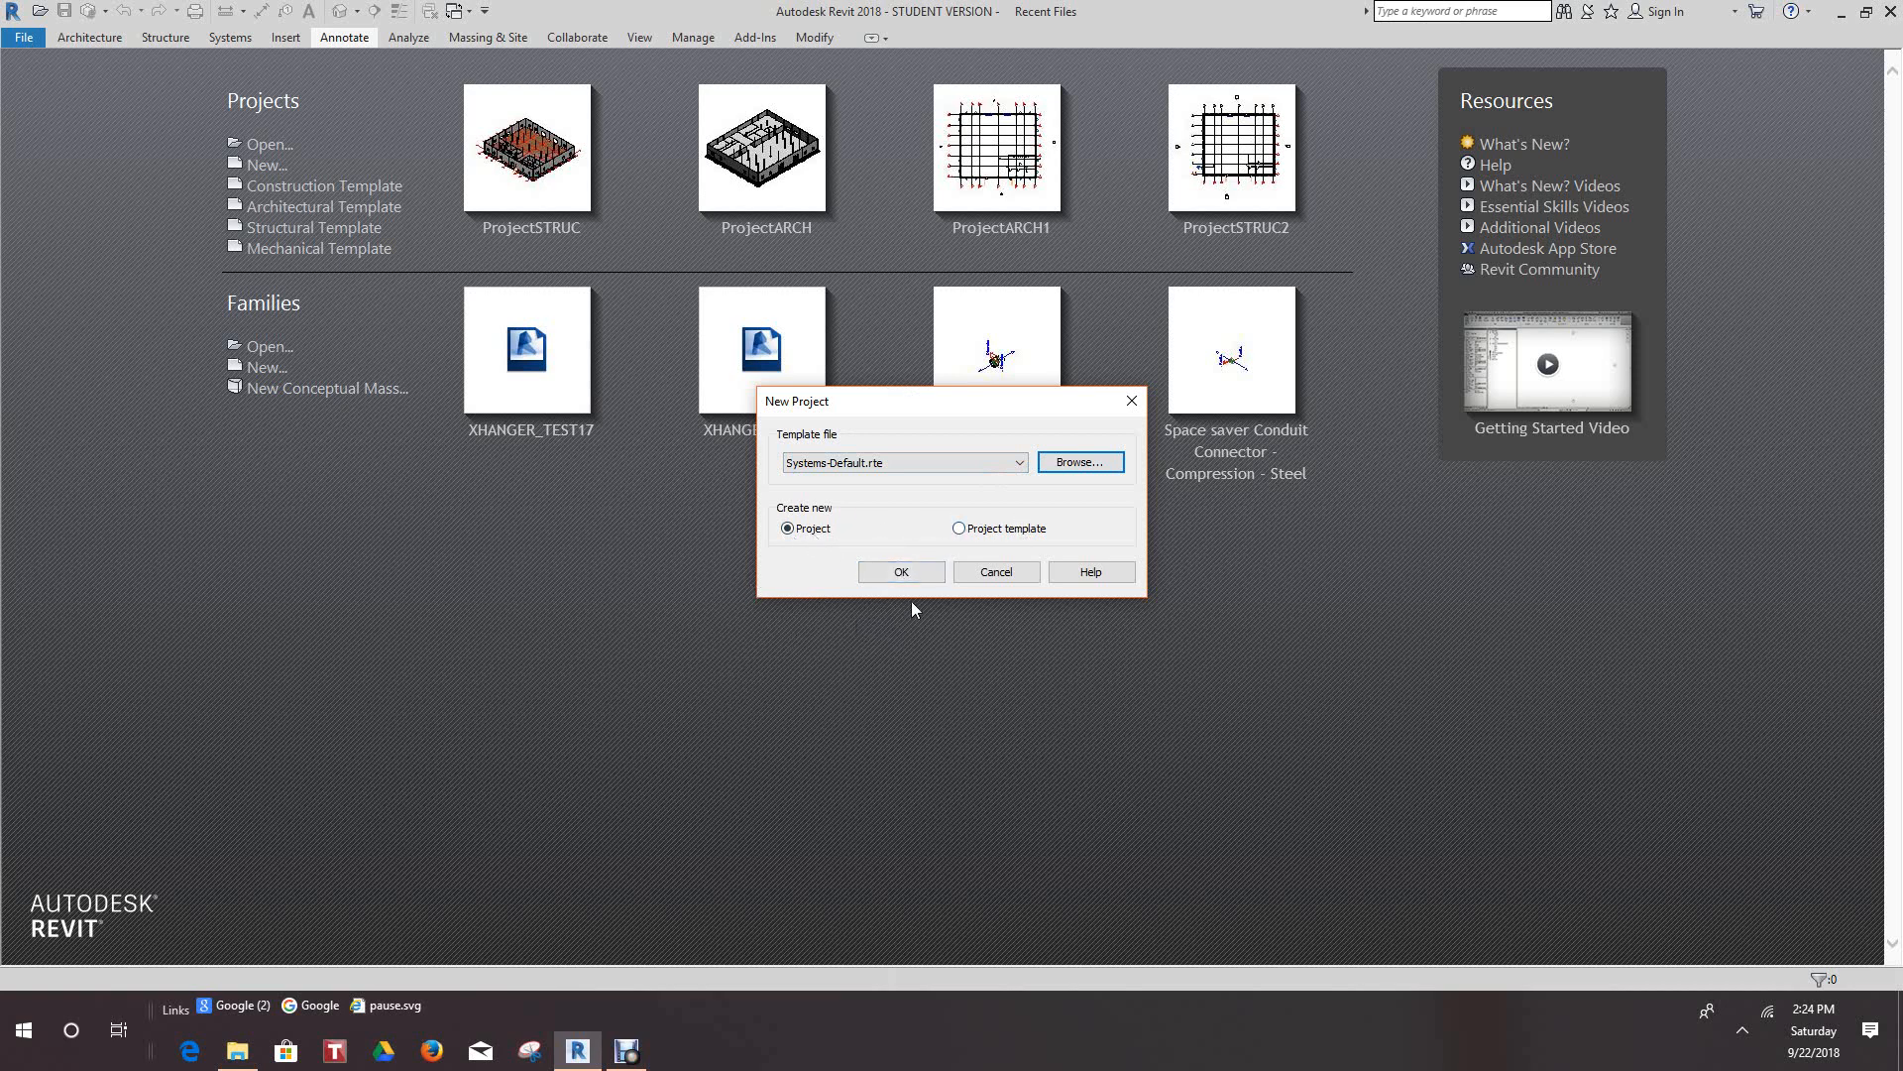
click(901, 573)
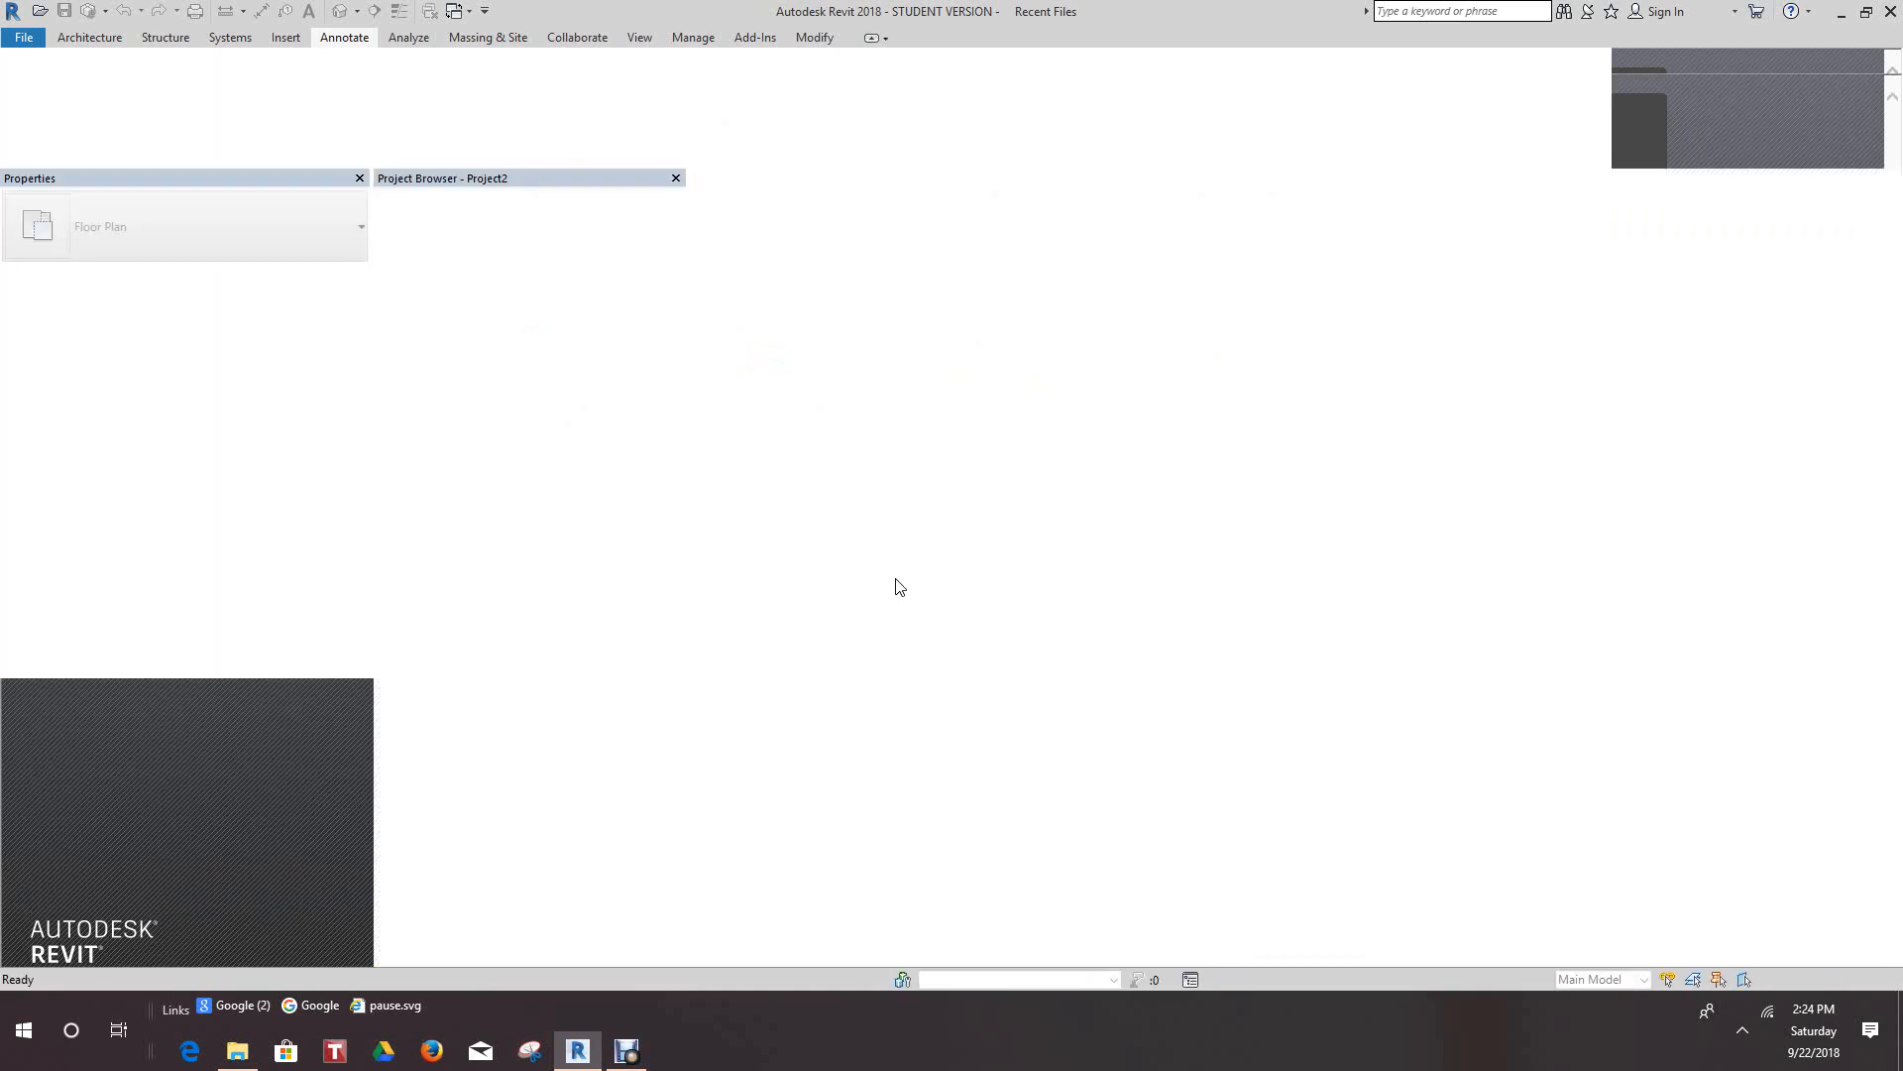
Step: Examine the electrical, mechanical and plumbing views listed by discipline in the Project Browser
scroll(970, 553, down, 2)
middle_drag(982, 563, 972, 544)
scroll(970, 540, down, 1)
scroll(855, 619, up, 1)
scroll(922, 625, up, 1)
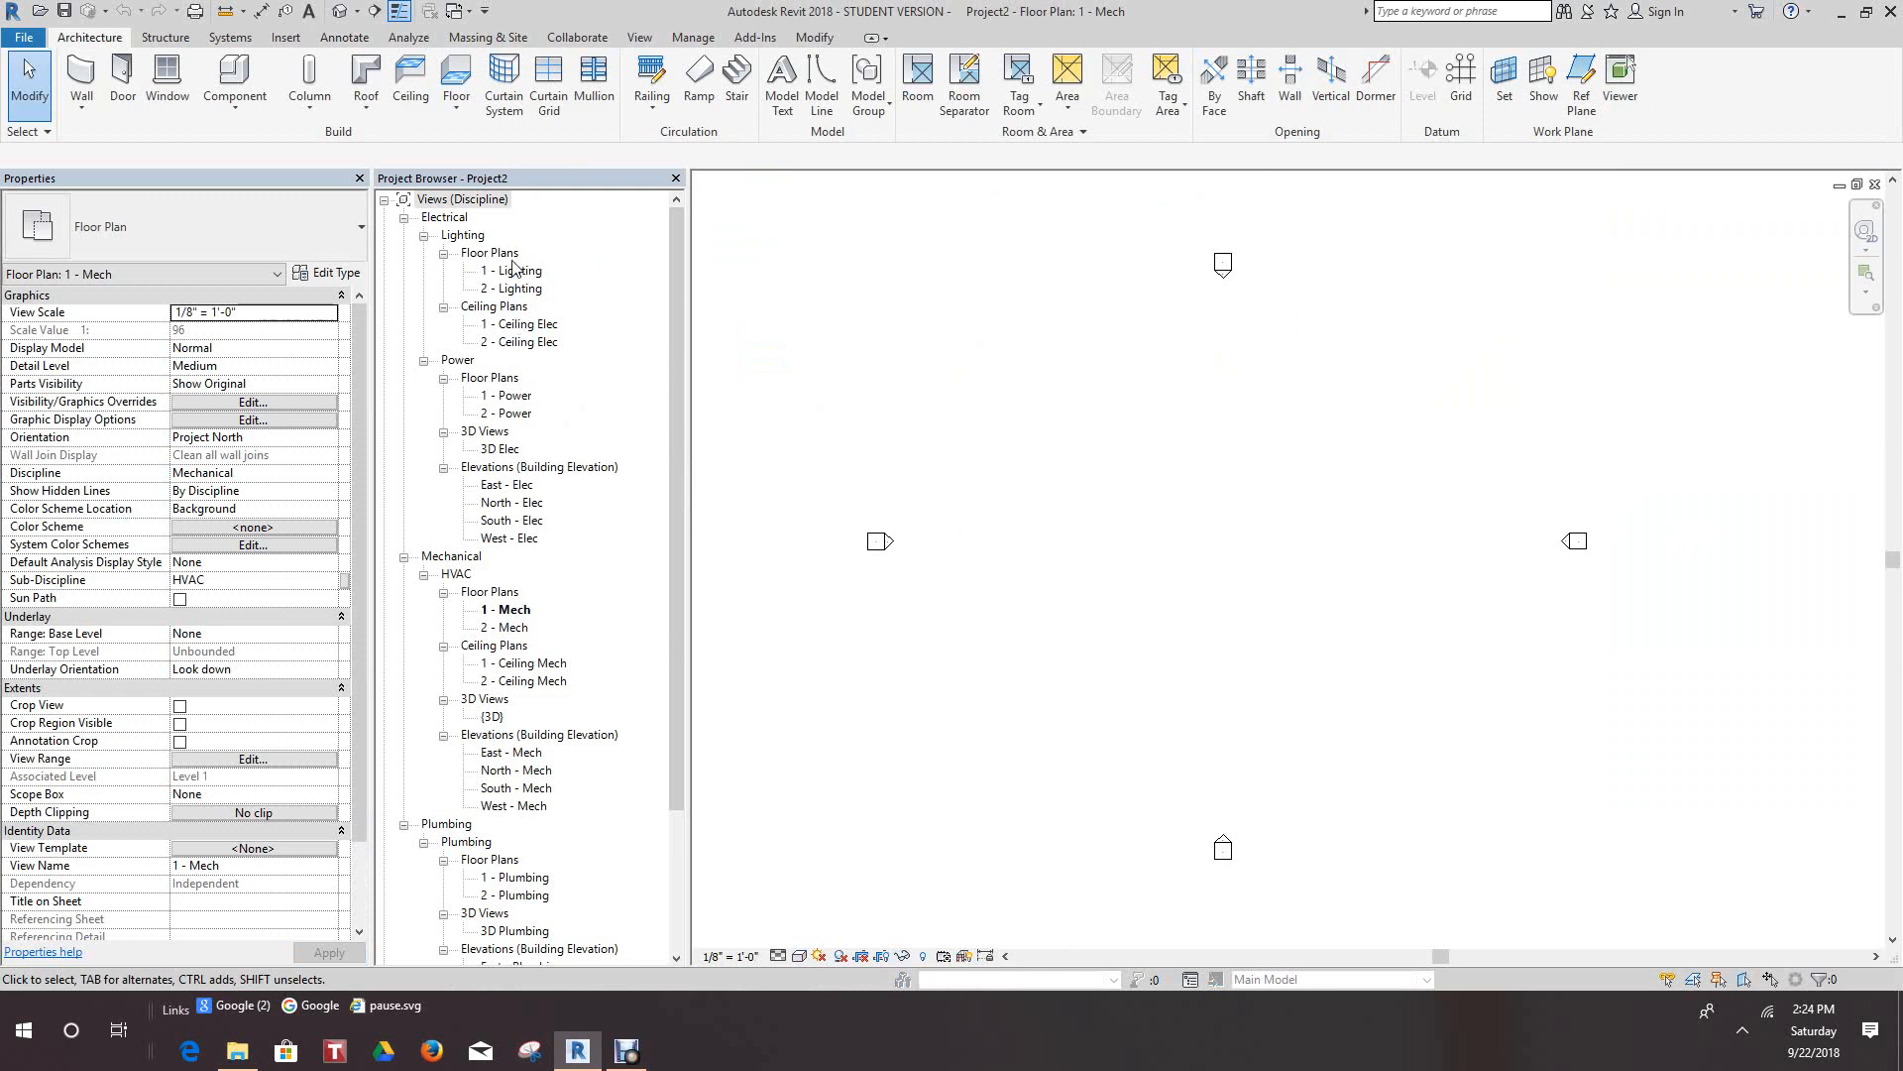
scroll(473, 704, down, 3)
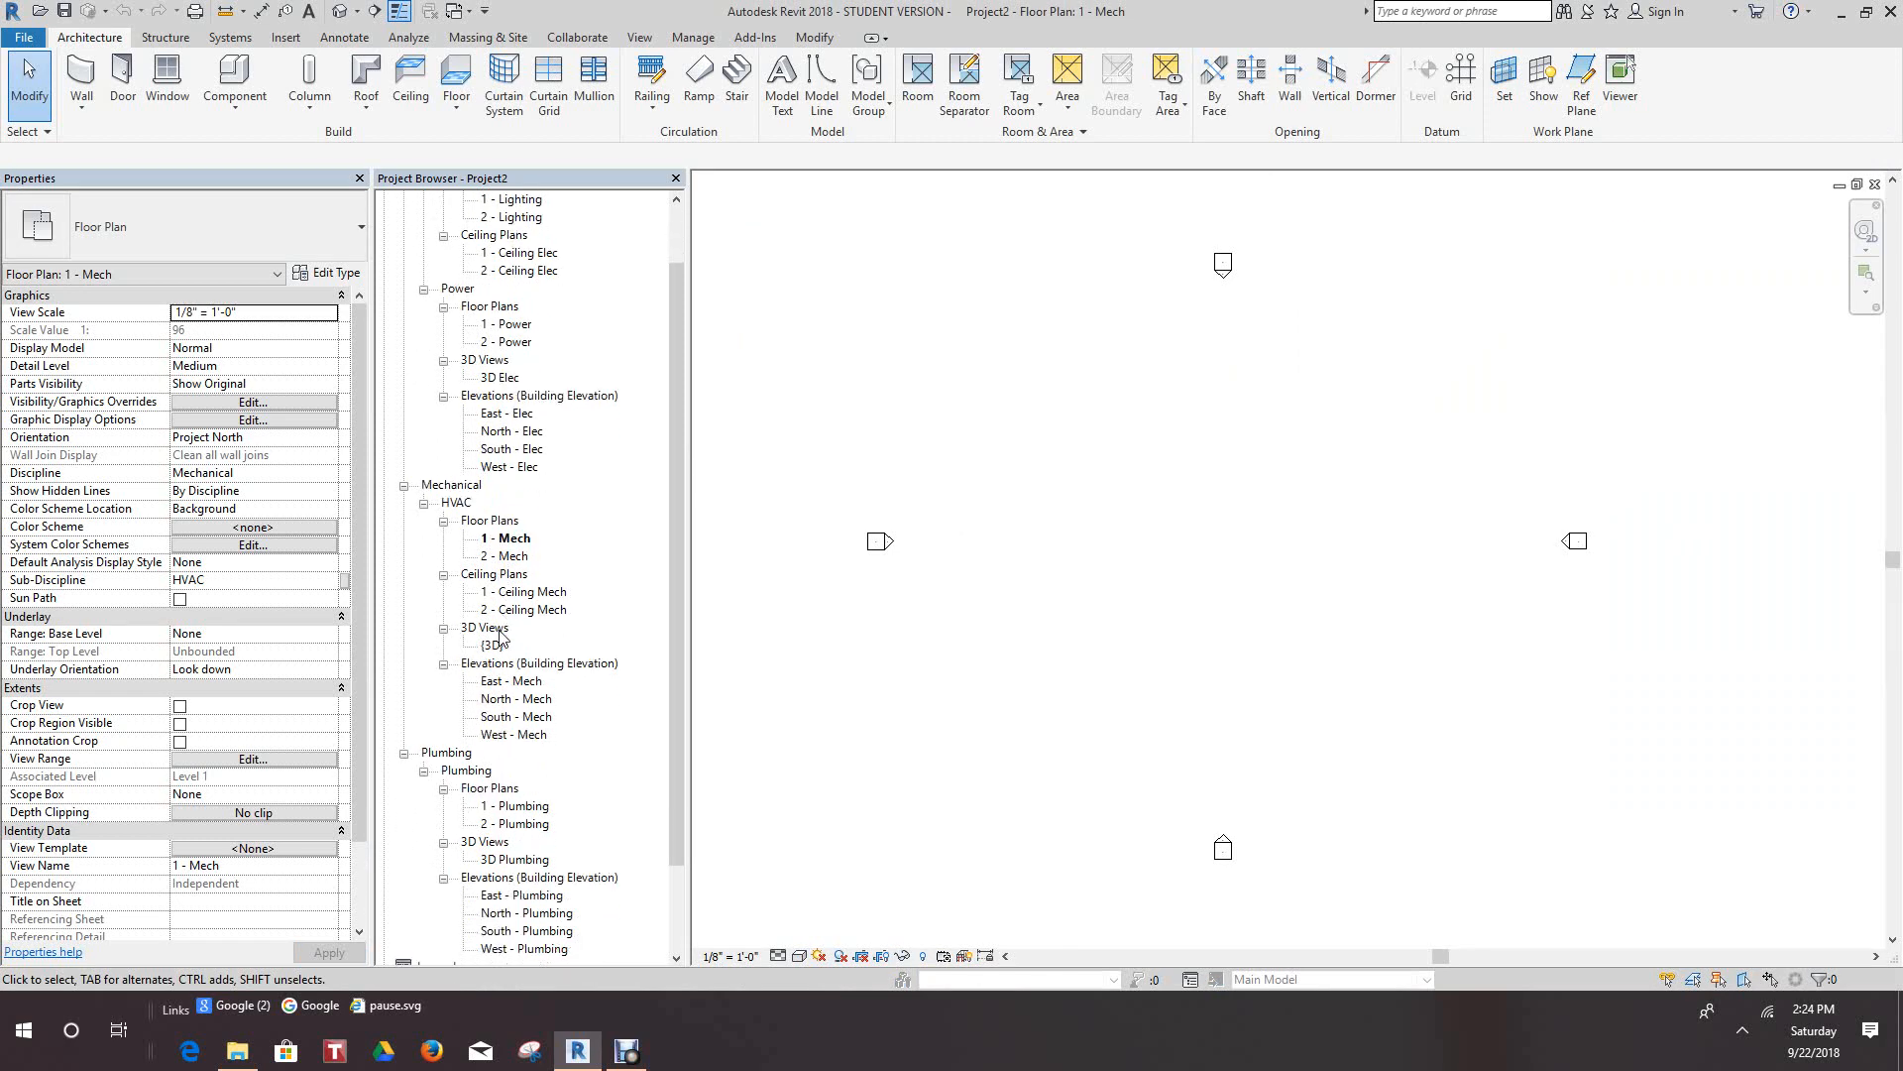
scroll(473, 704, down, 1)
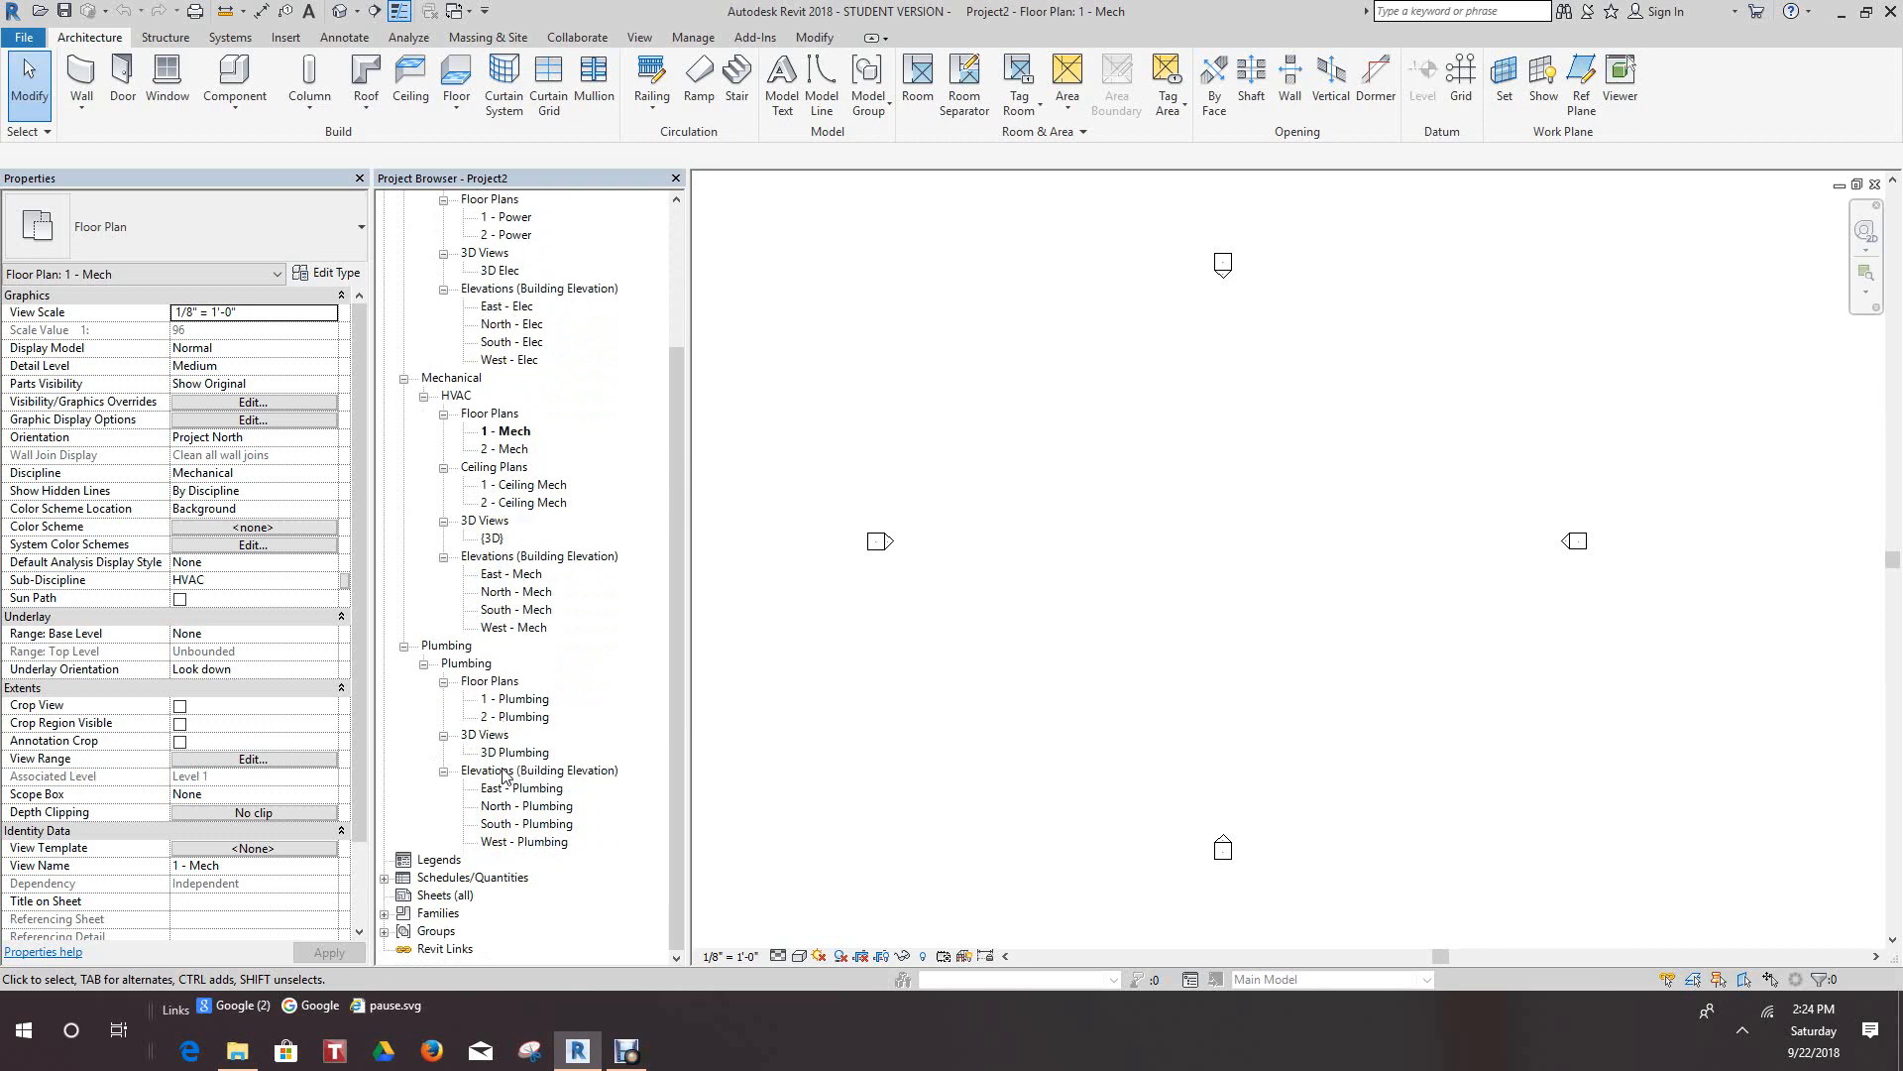
scroll(508, 721, up, 2)
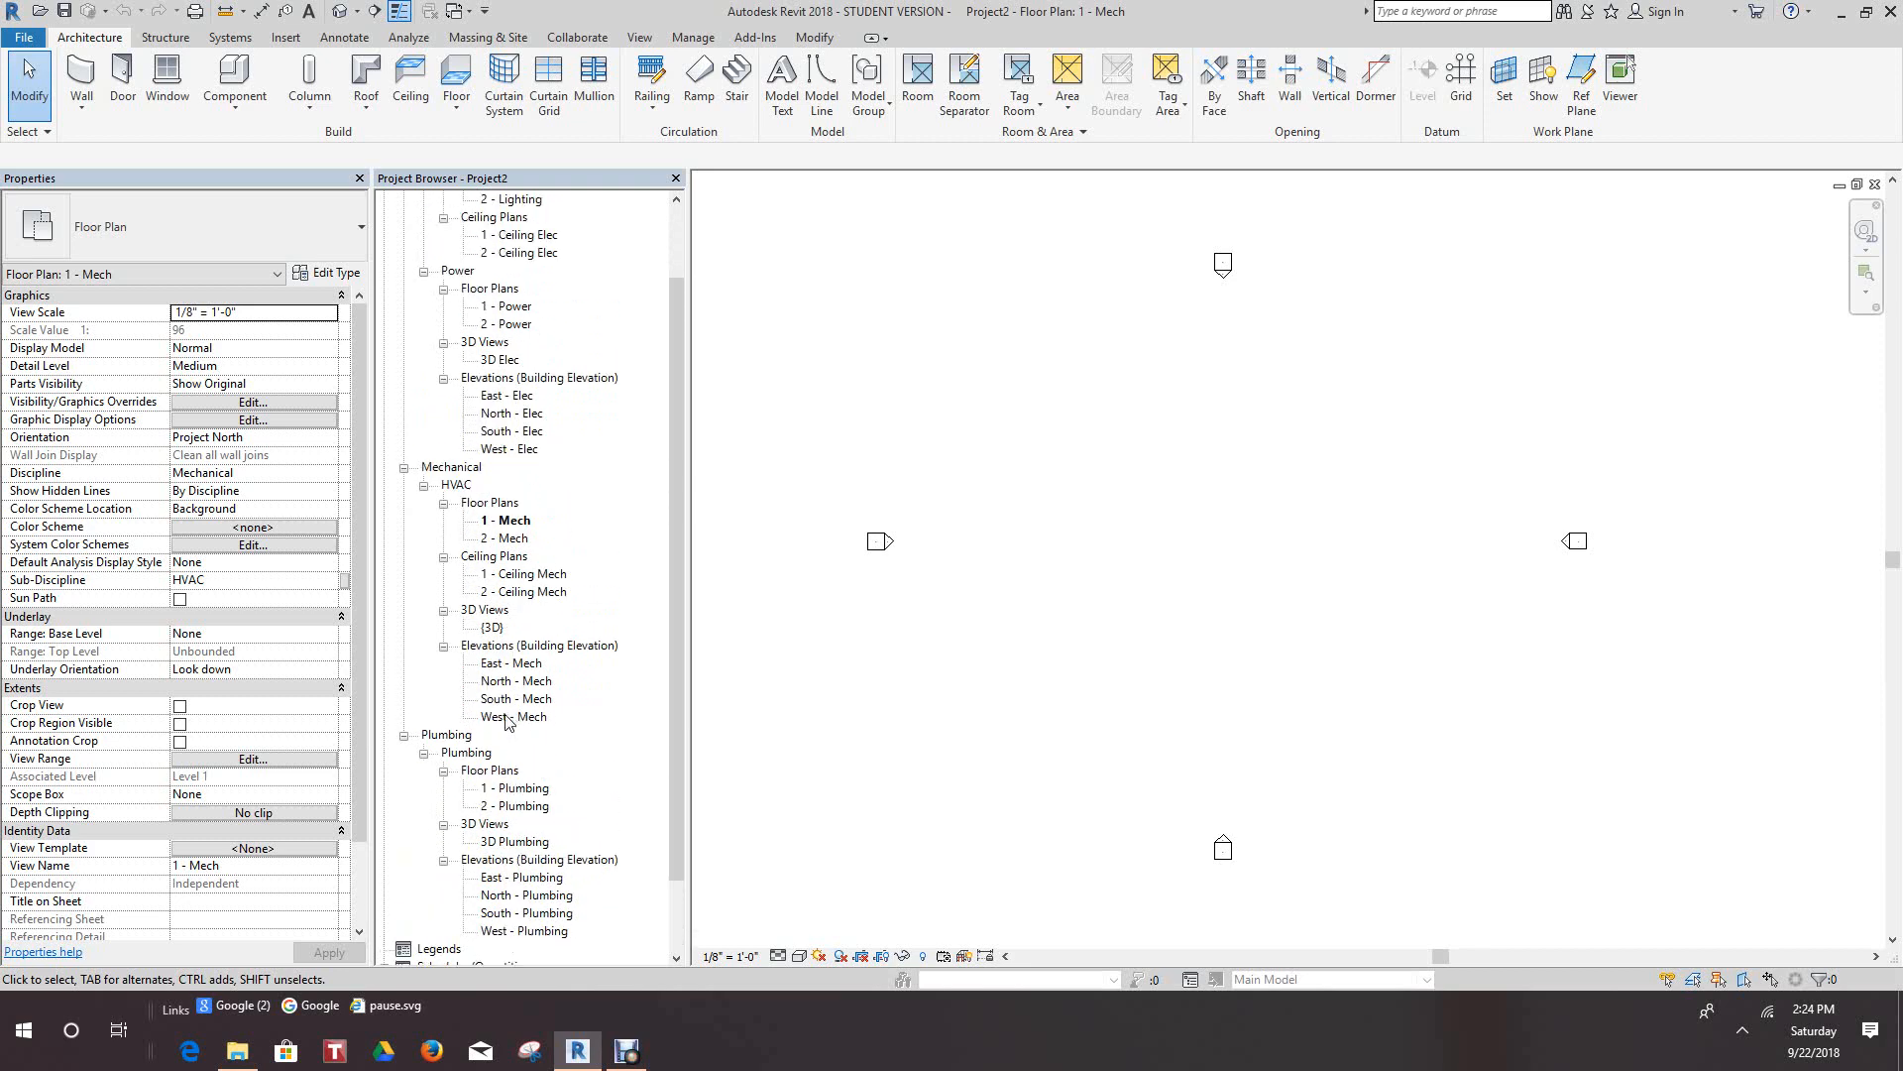
scroll(659, 783, down, 2)
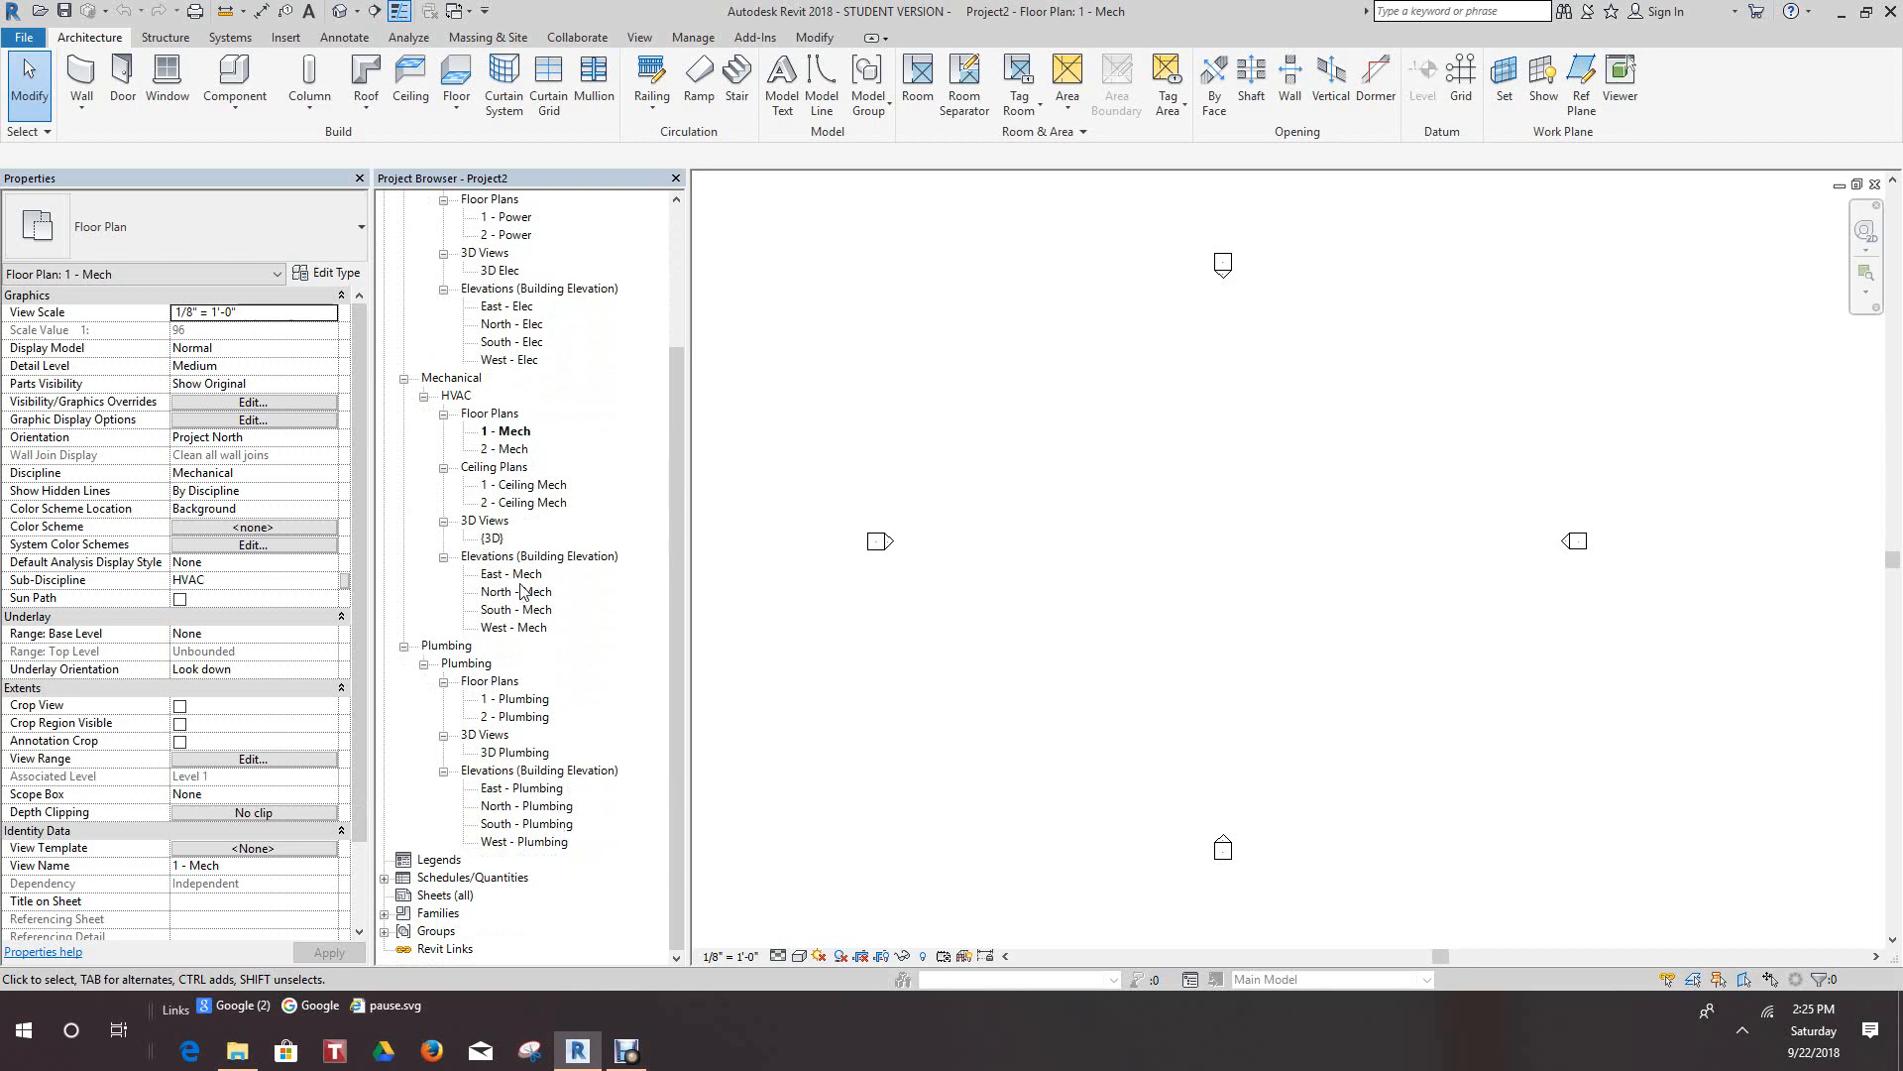
scroll(517, 627, up, 2)
scroll(536, 723, down, 2)
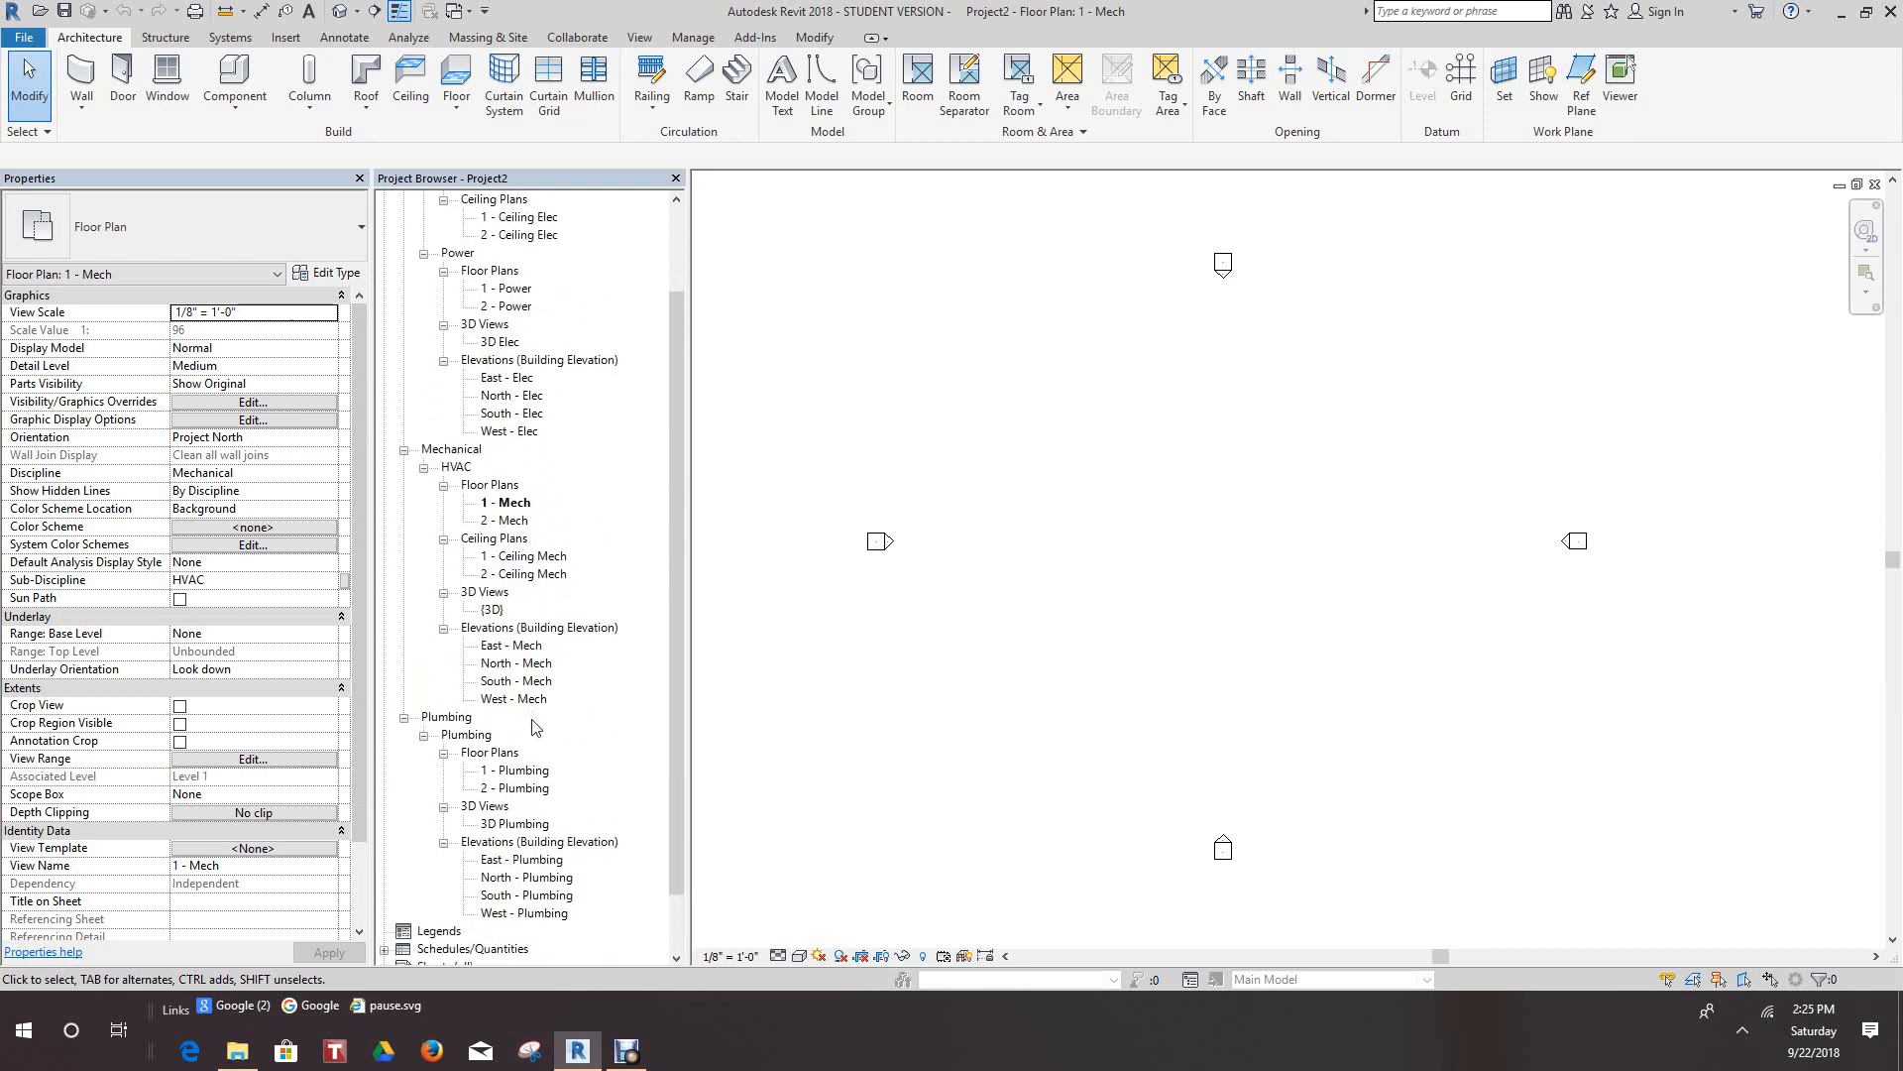
scroll(551, 825, up, 2)
scroll(550, 825, up, 2)
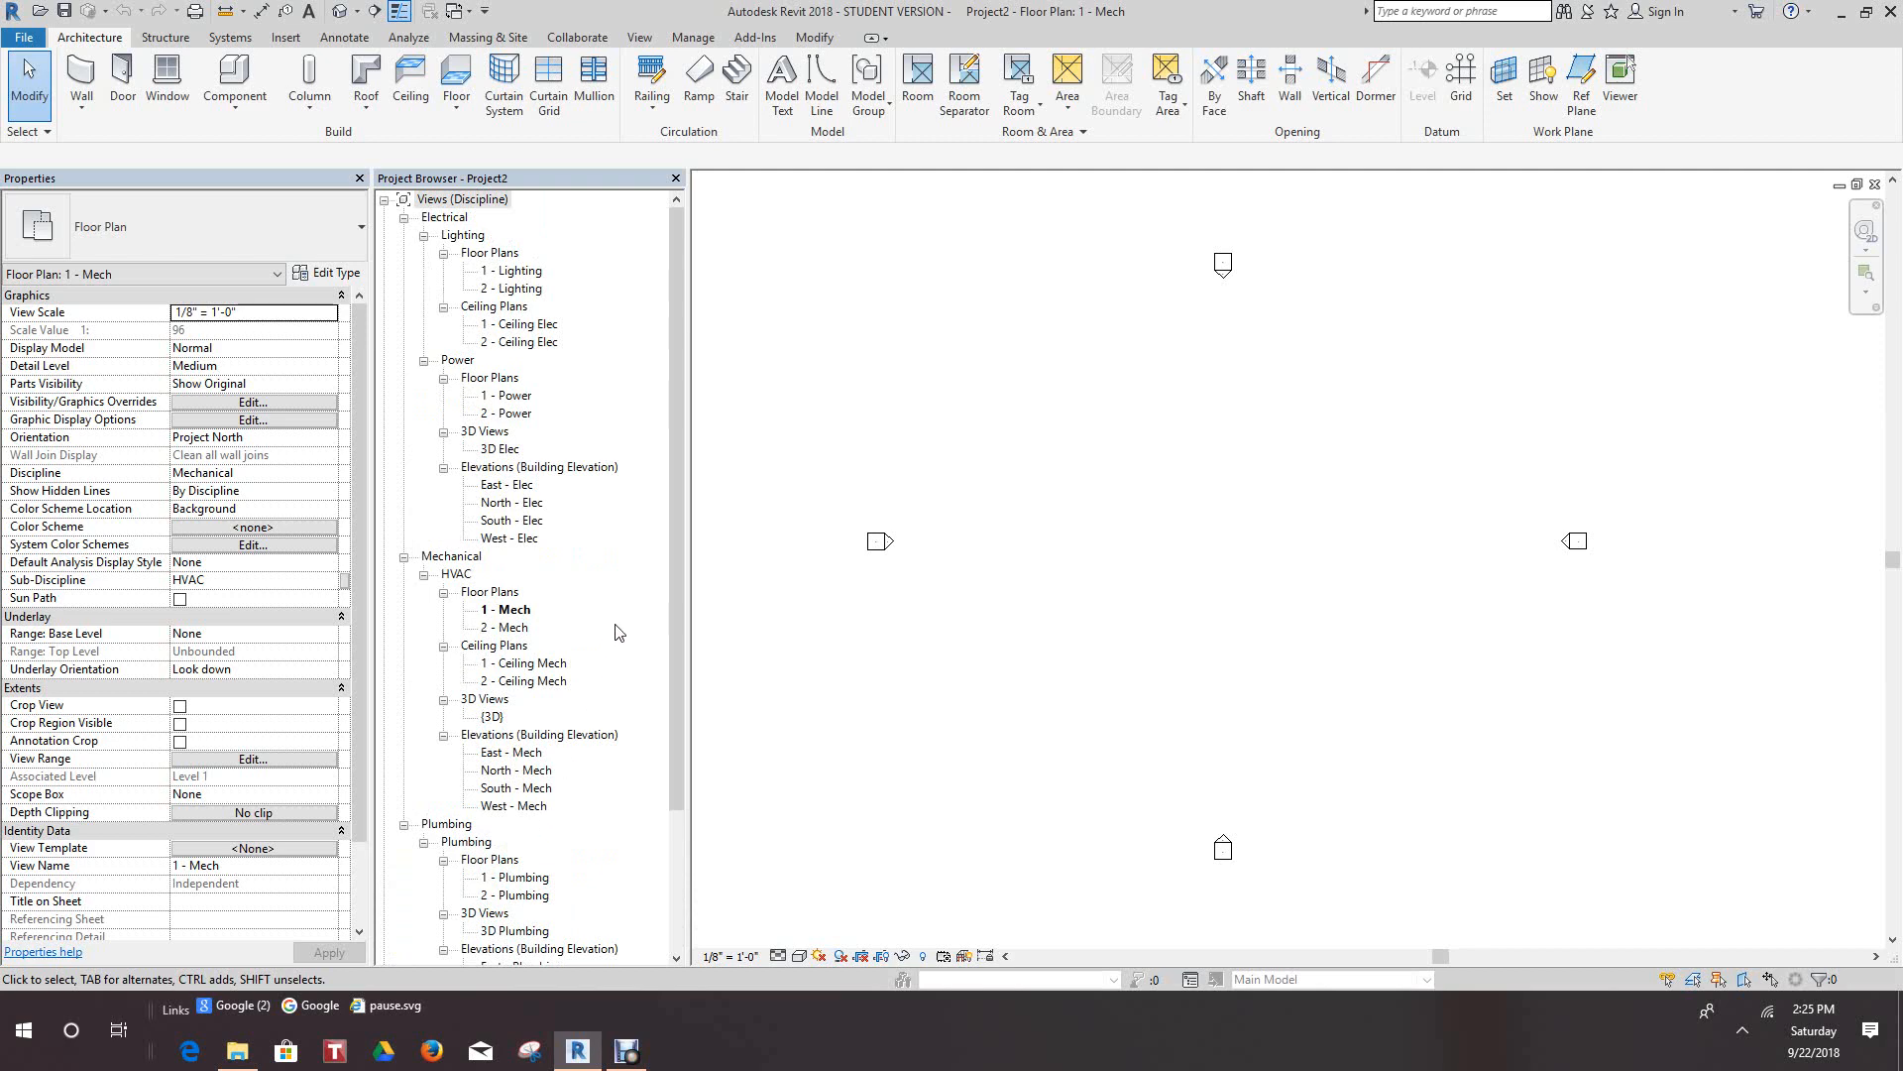
scroll(615, 632, down, 5)
scroll(615, 632, up, 2)
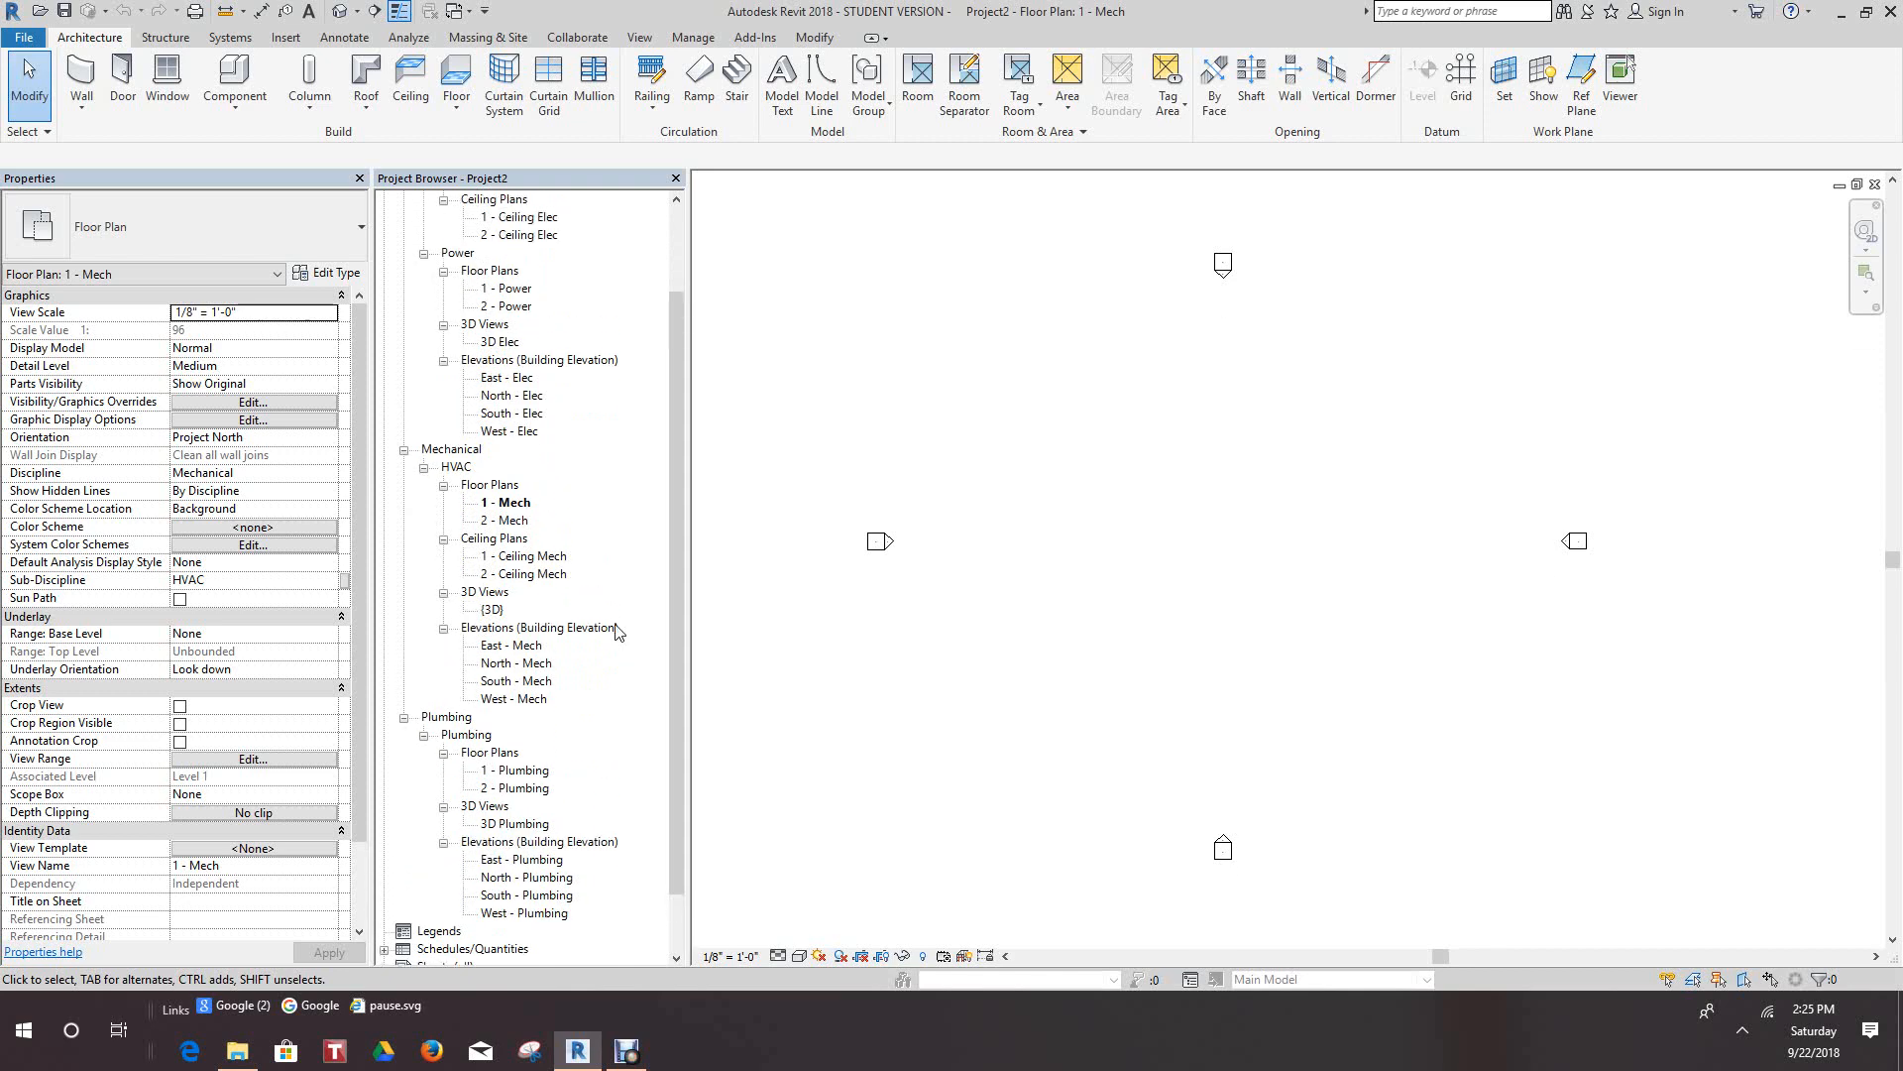
scroll(615, 632, up, 2)
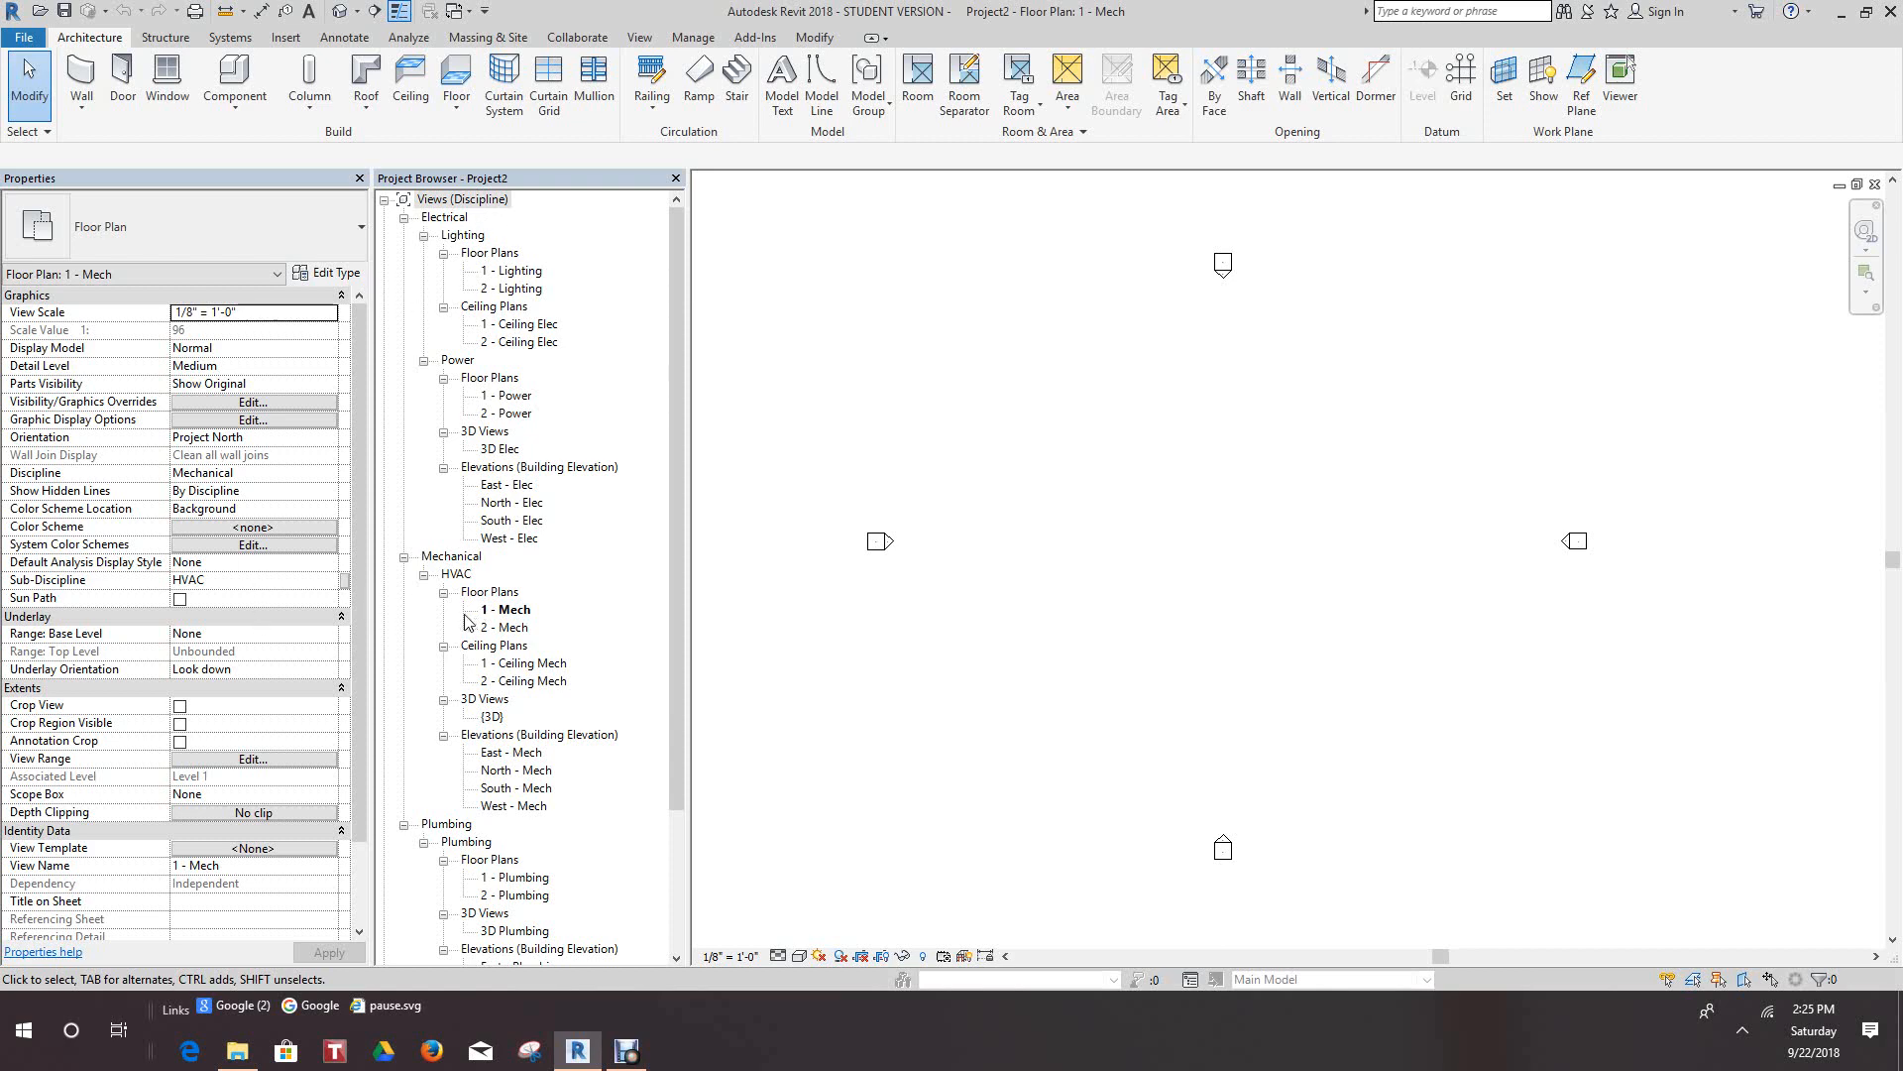
scroll(466, 621, down, 2)
scroll(468, 635, up, 2)
scroll(498, 575, down, 1)
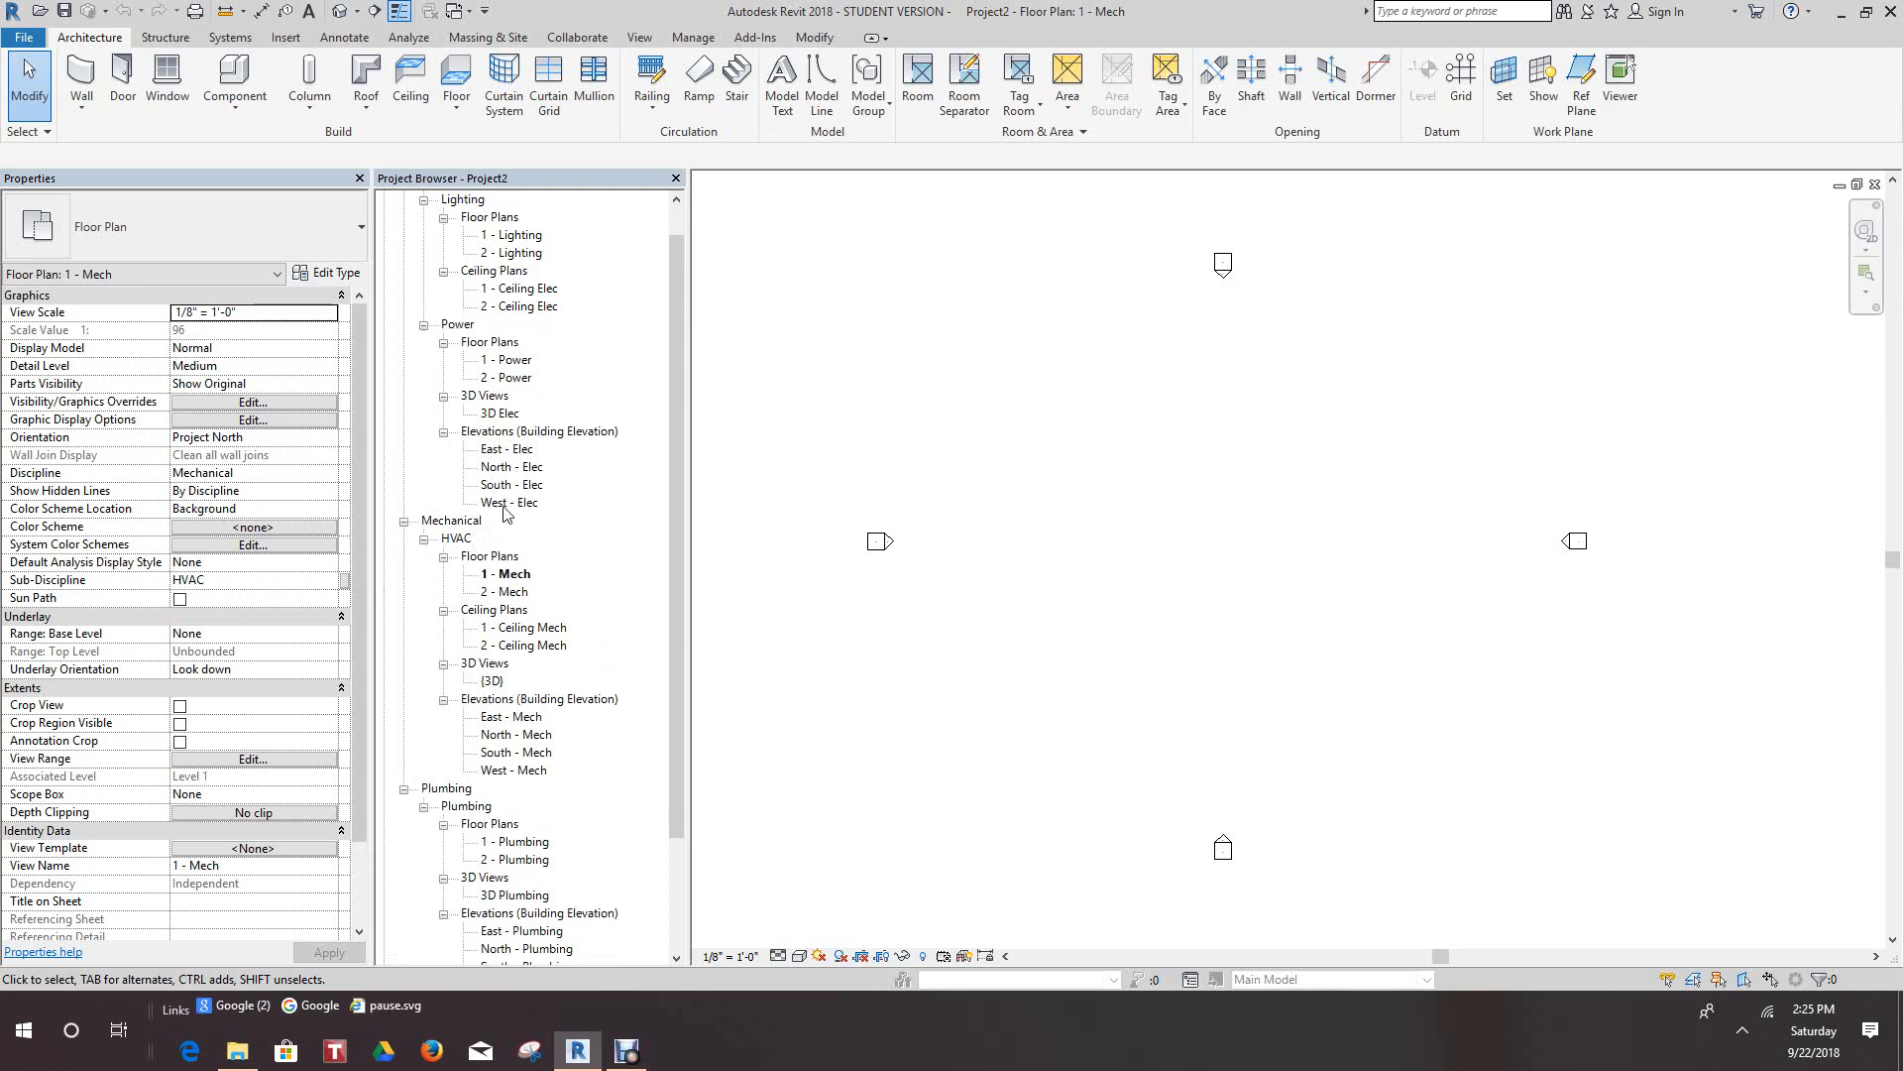
scroll(466, 546, down, 1)
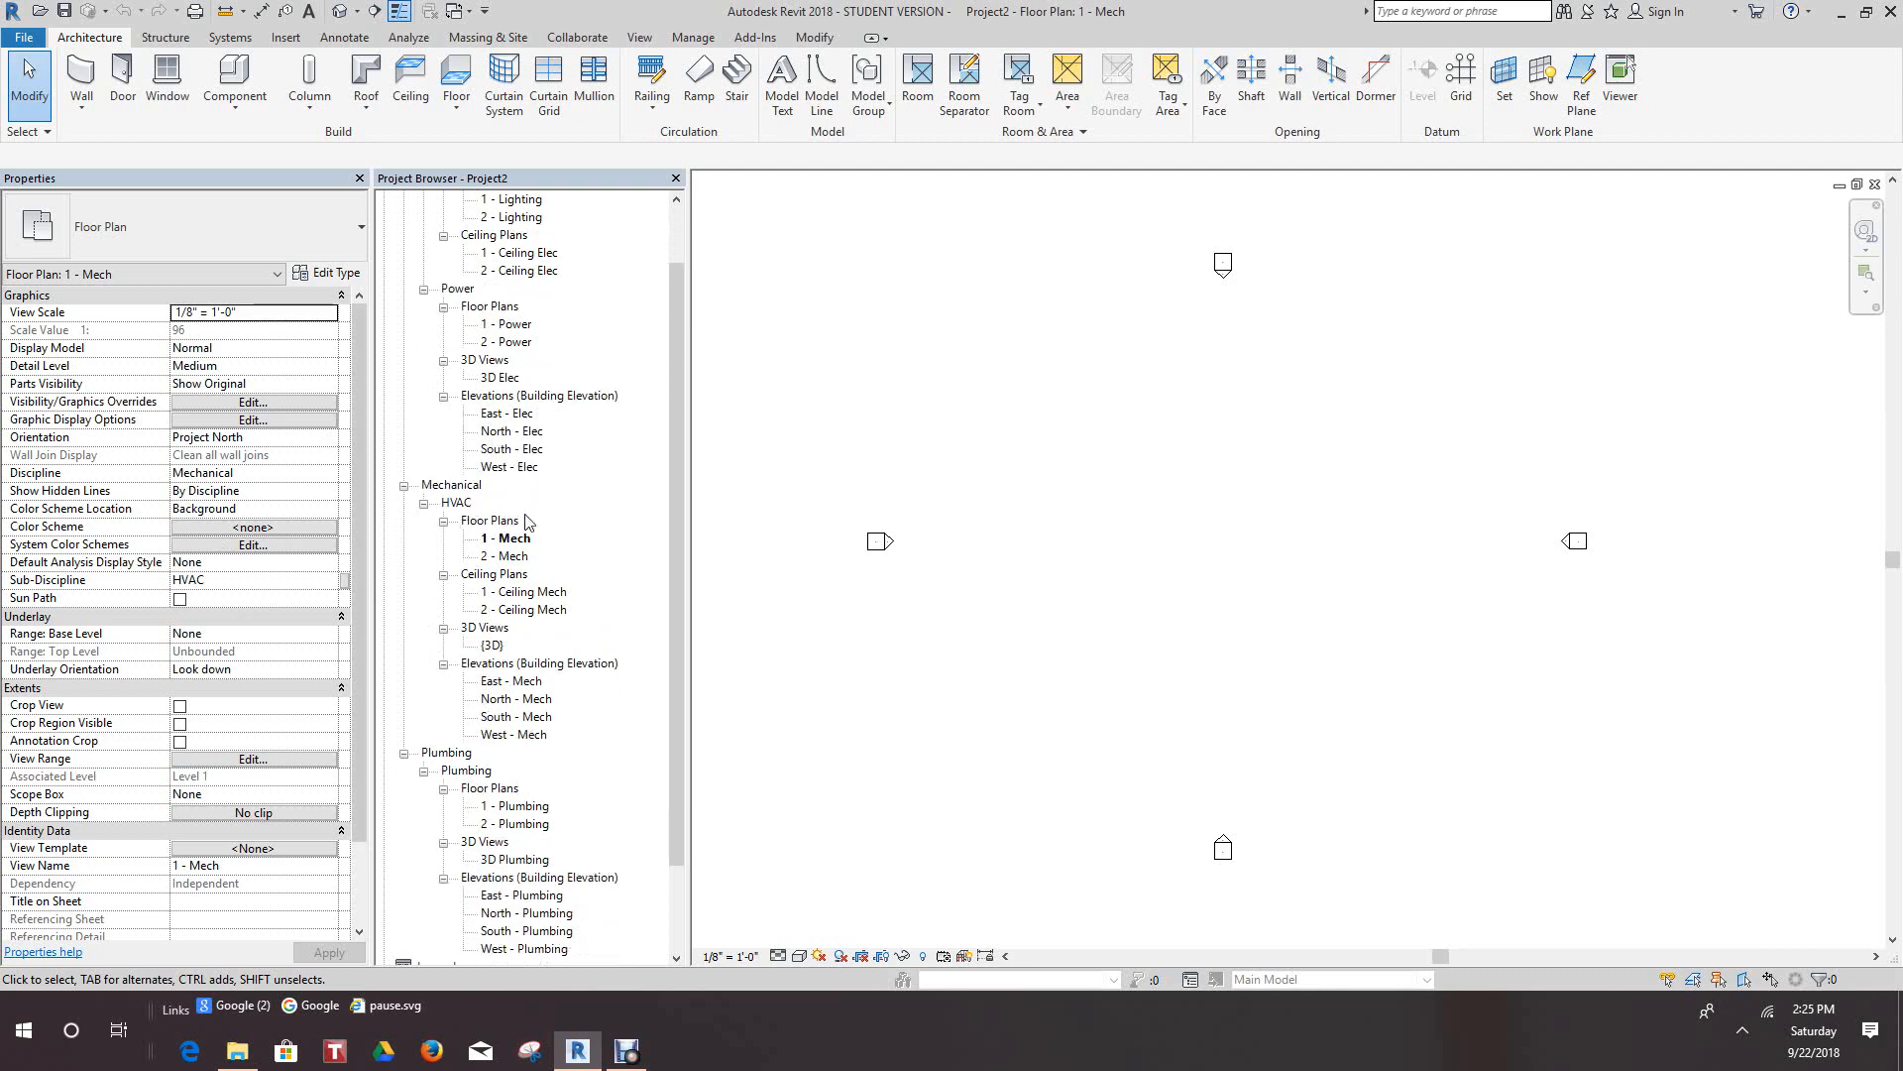
scroll(528, 541, down, 3)
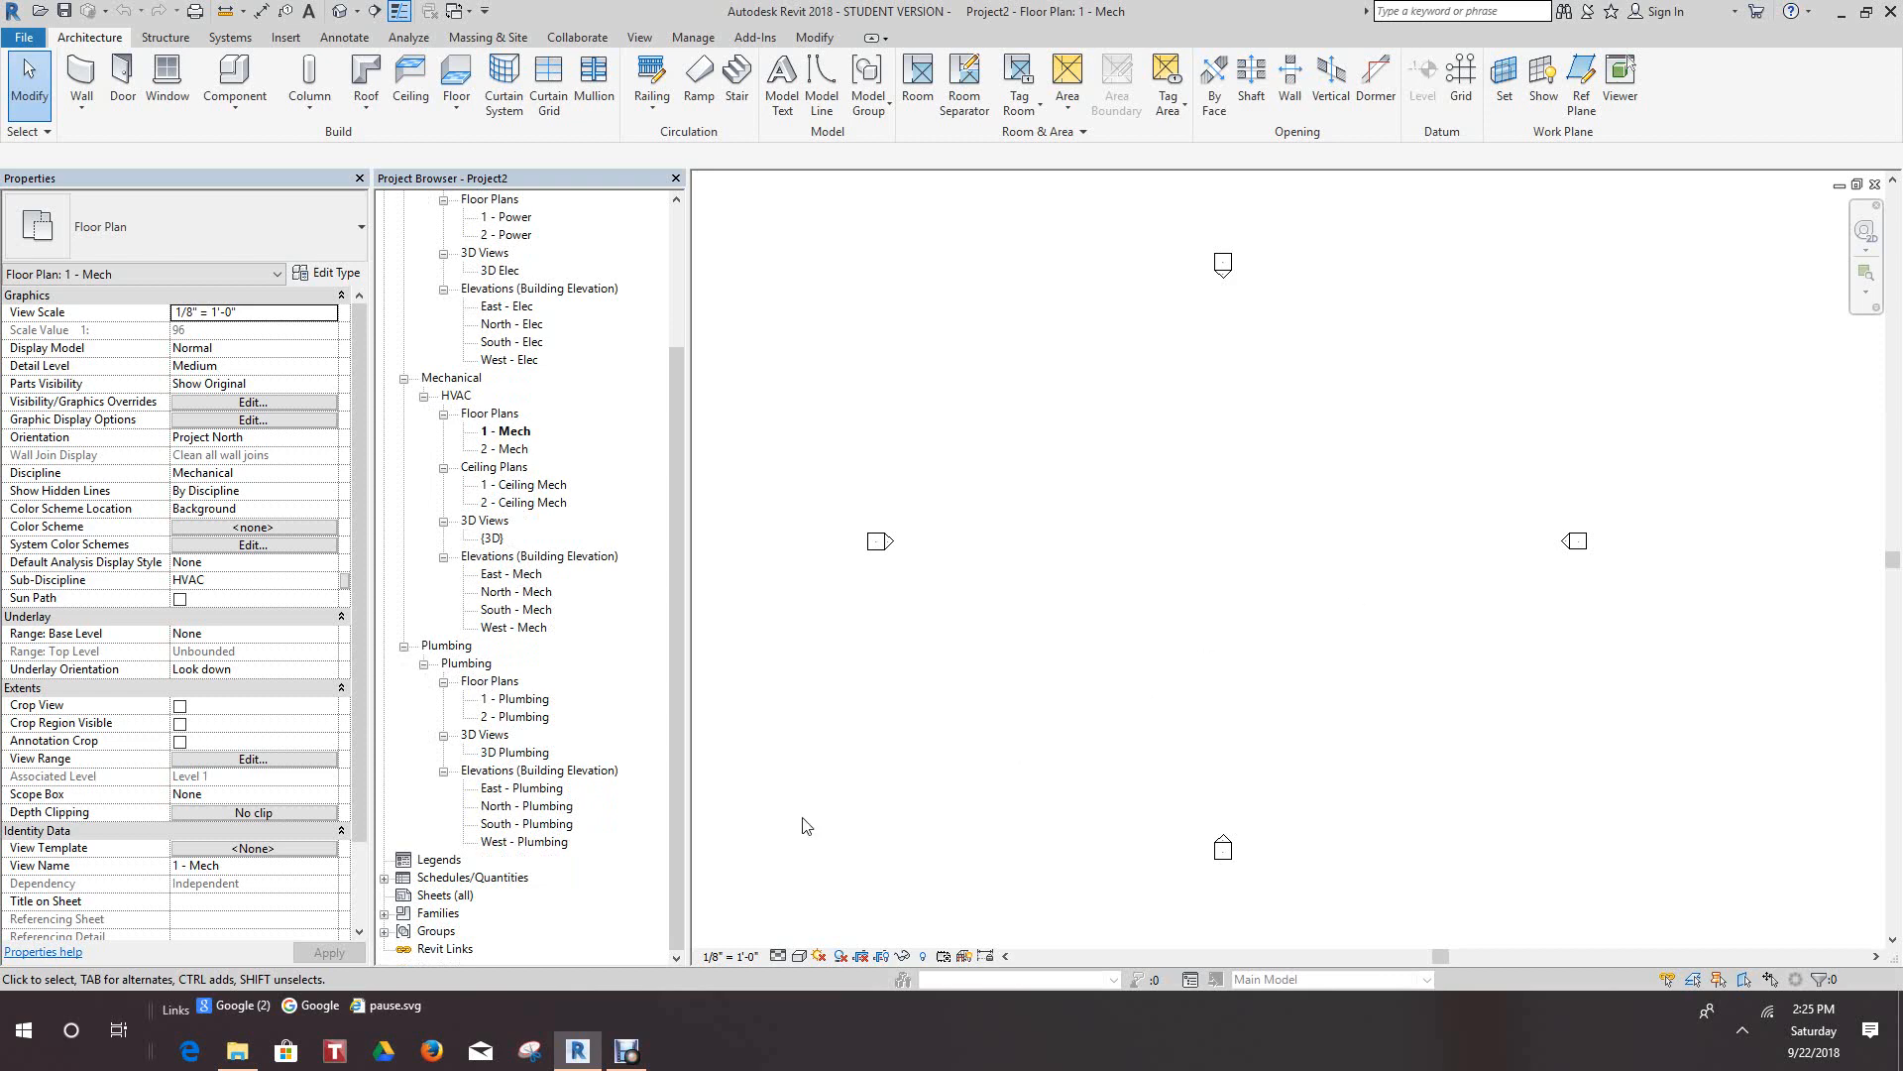
Step: Expand the project's Families and look through the loaded categories, including the Cable Tray Fittings
click(384, 913)
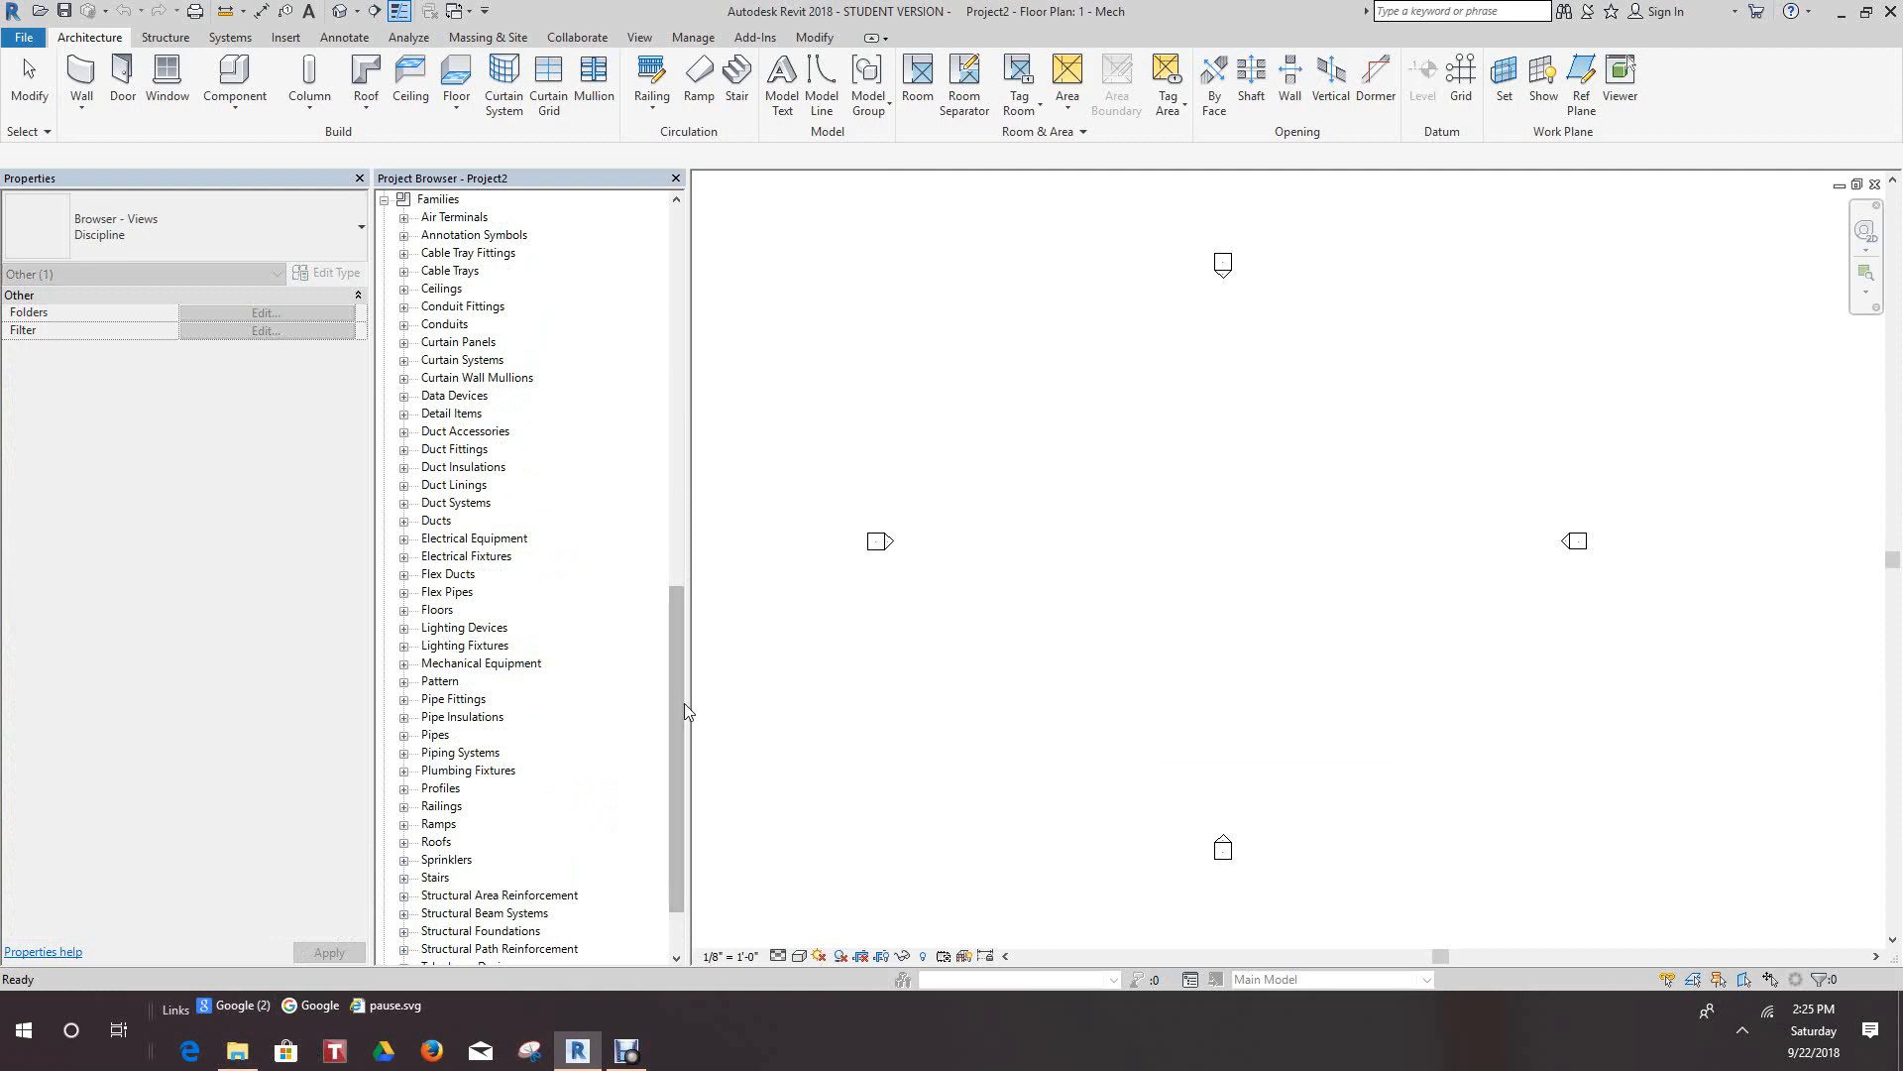
scroll(684, 706, up, 3)
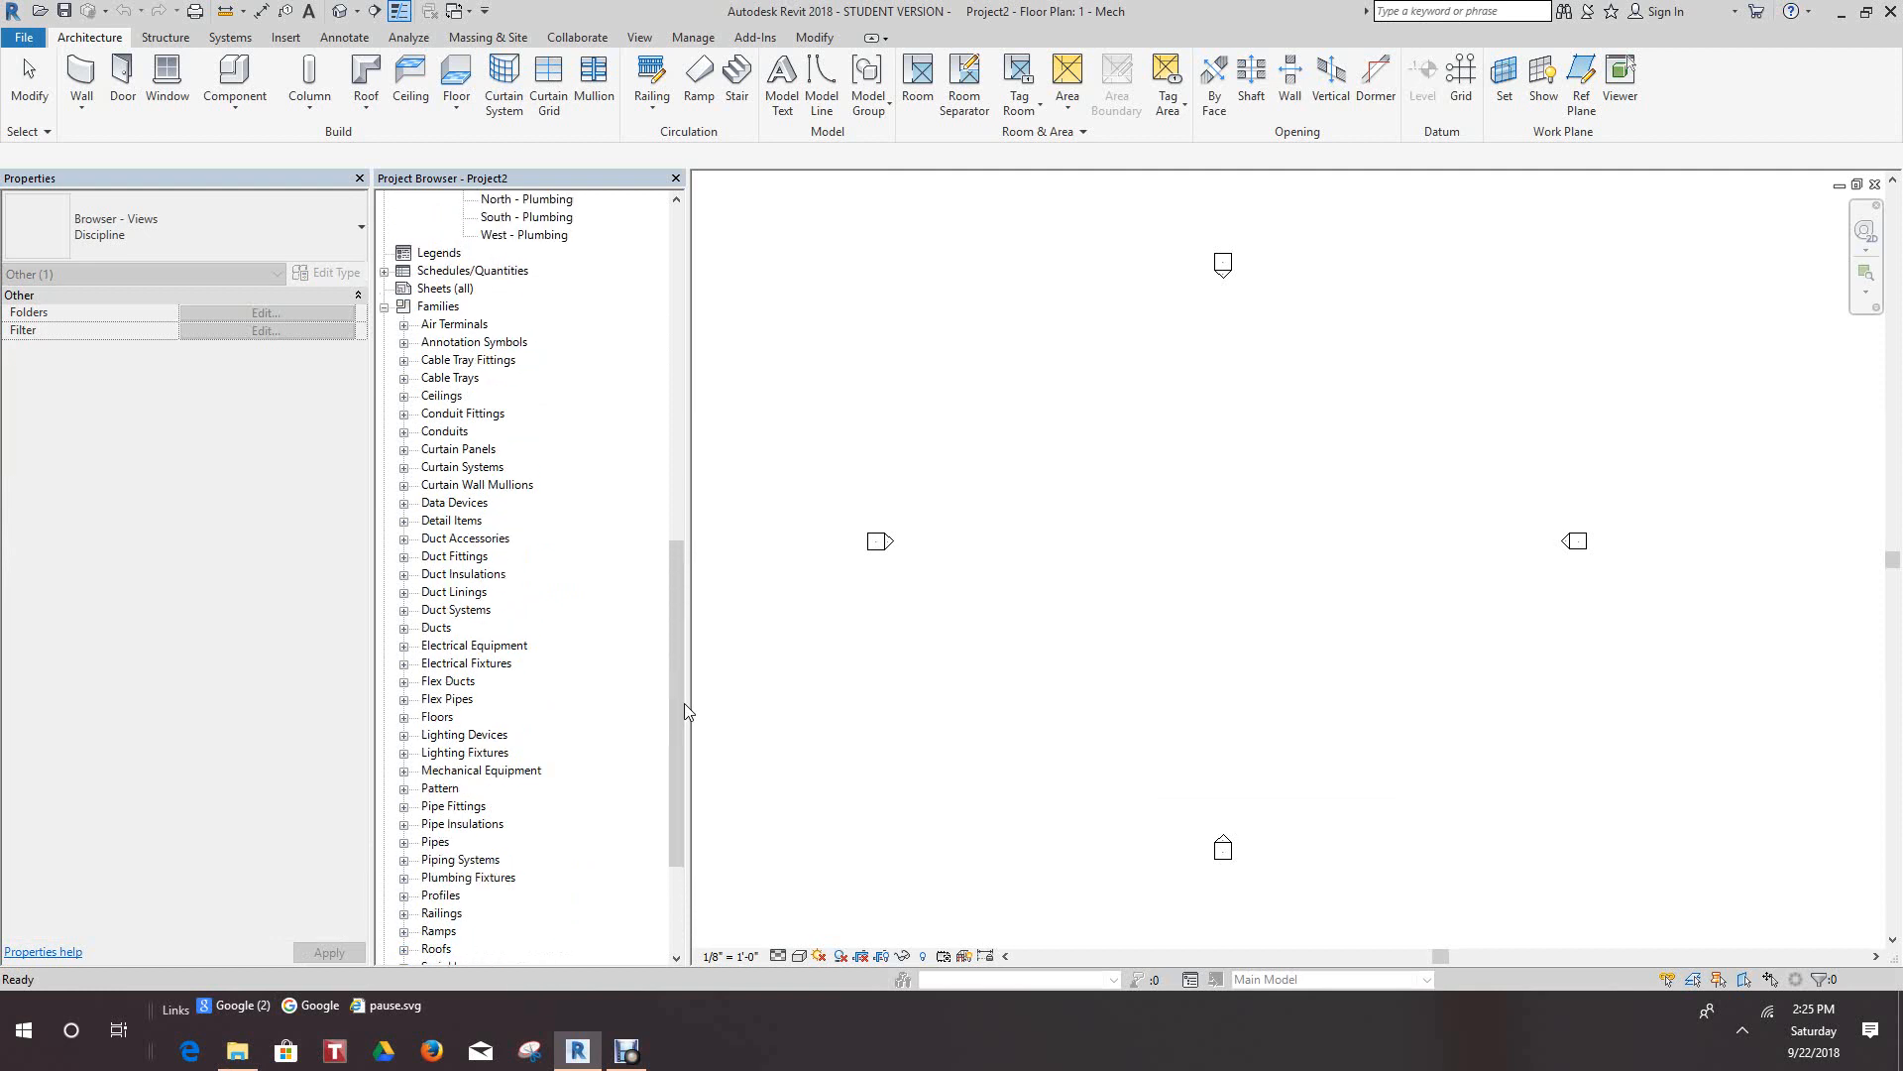
scroll(684, 704, down, 1)
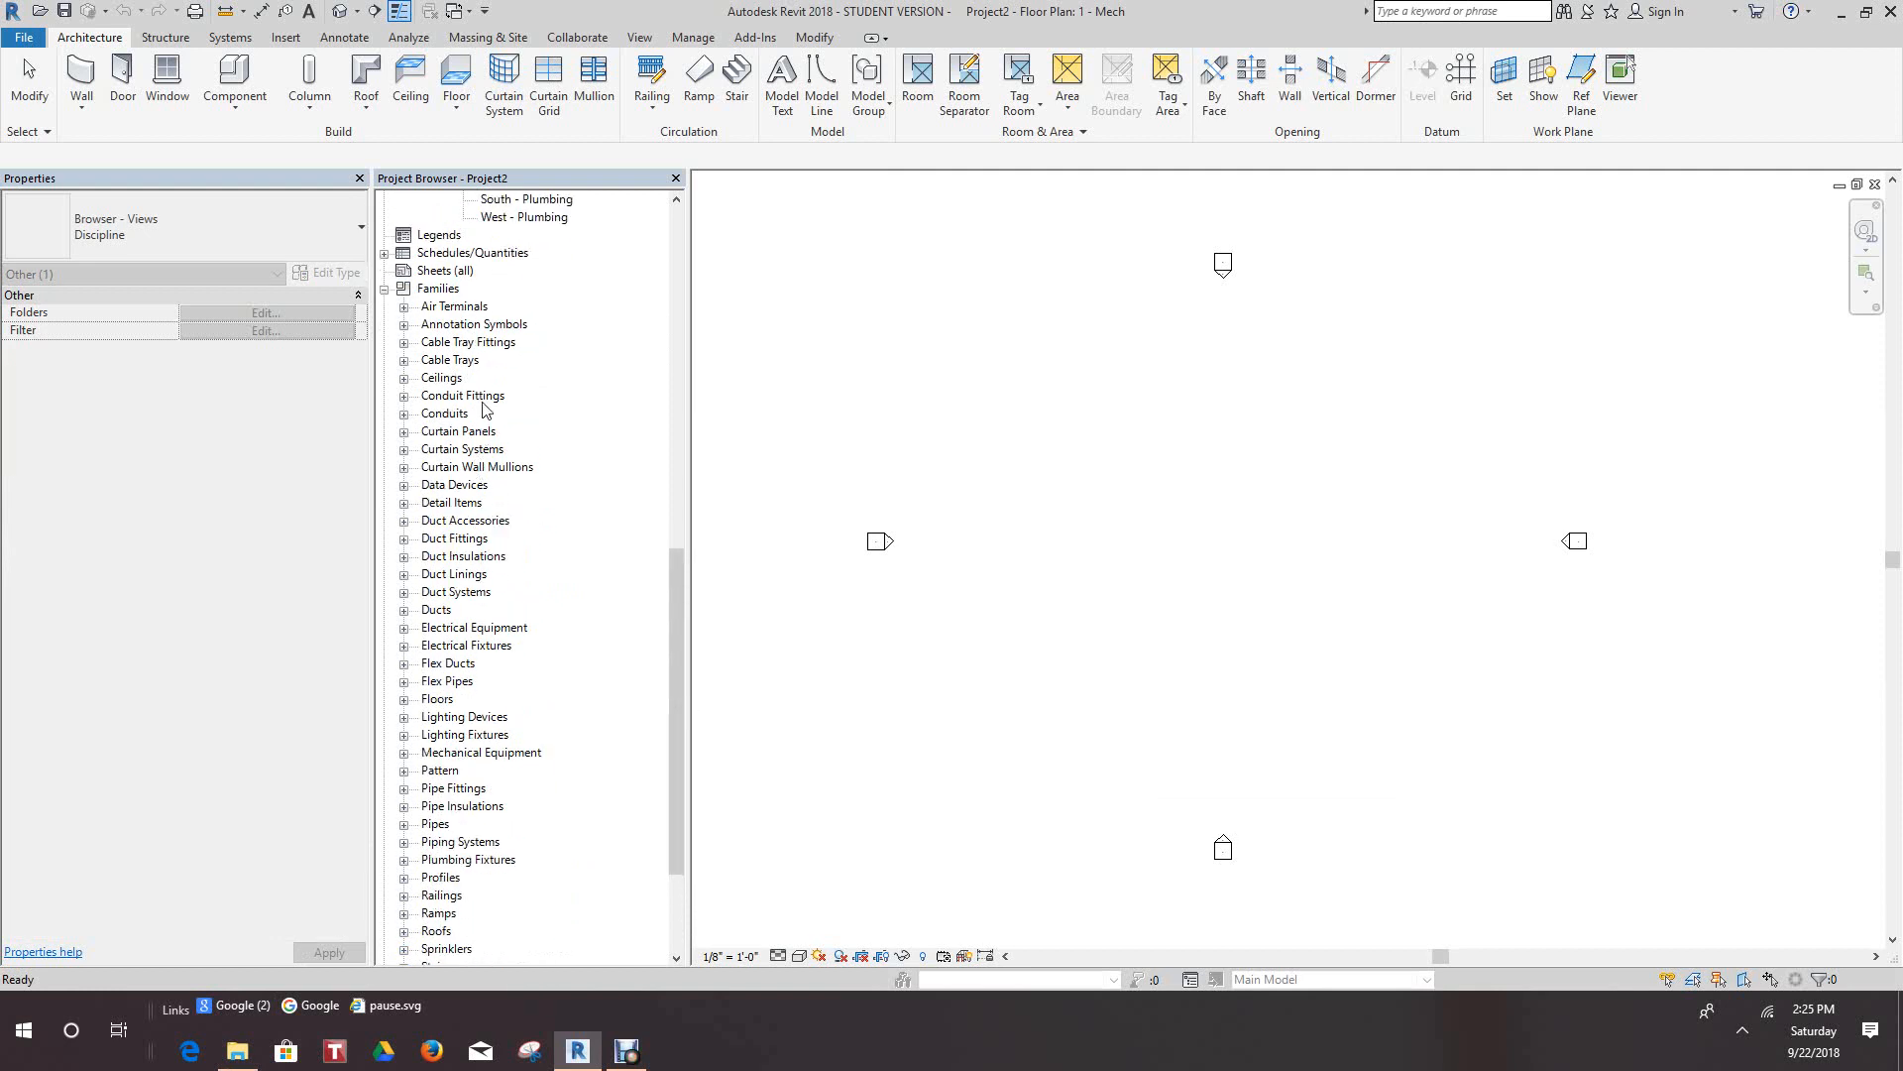
scroll(442, 406, down, 3)
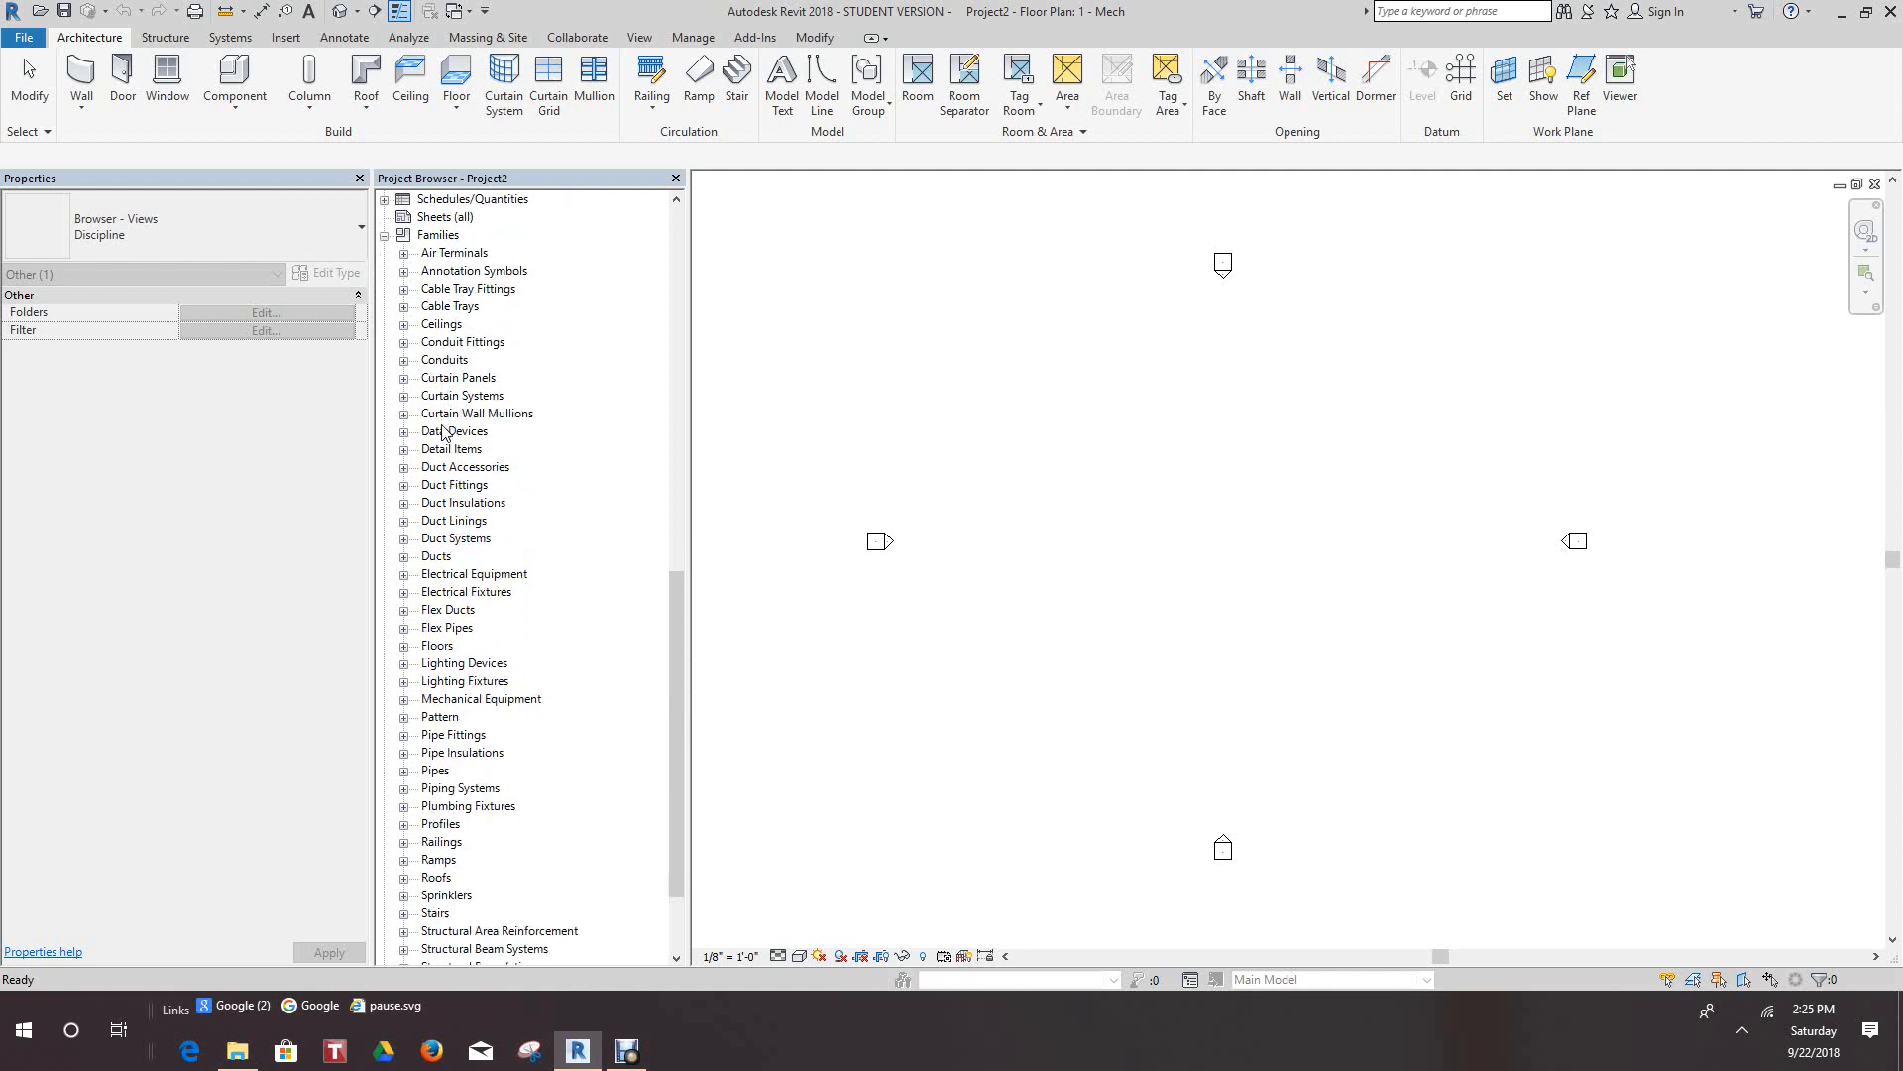
scroll(442, 431, up, 1)
click(404, 343)
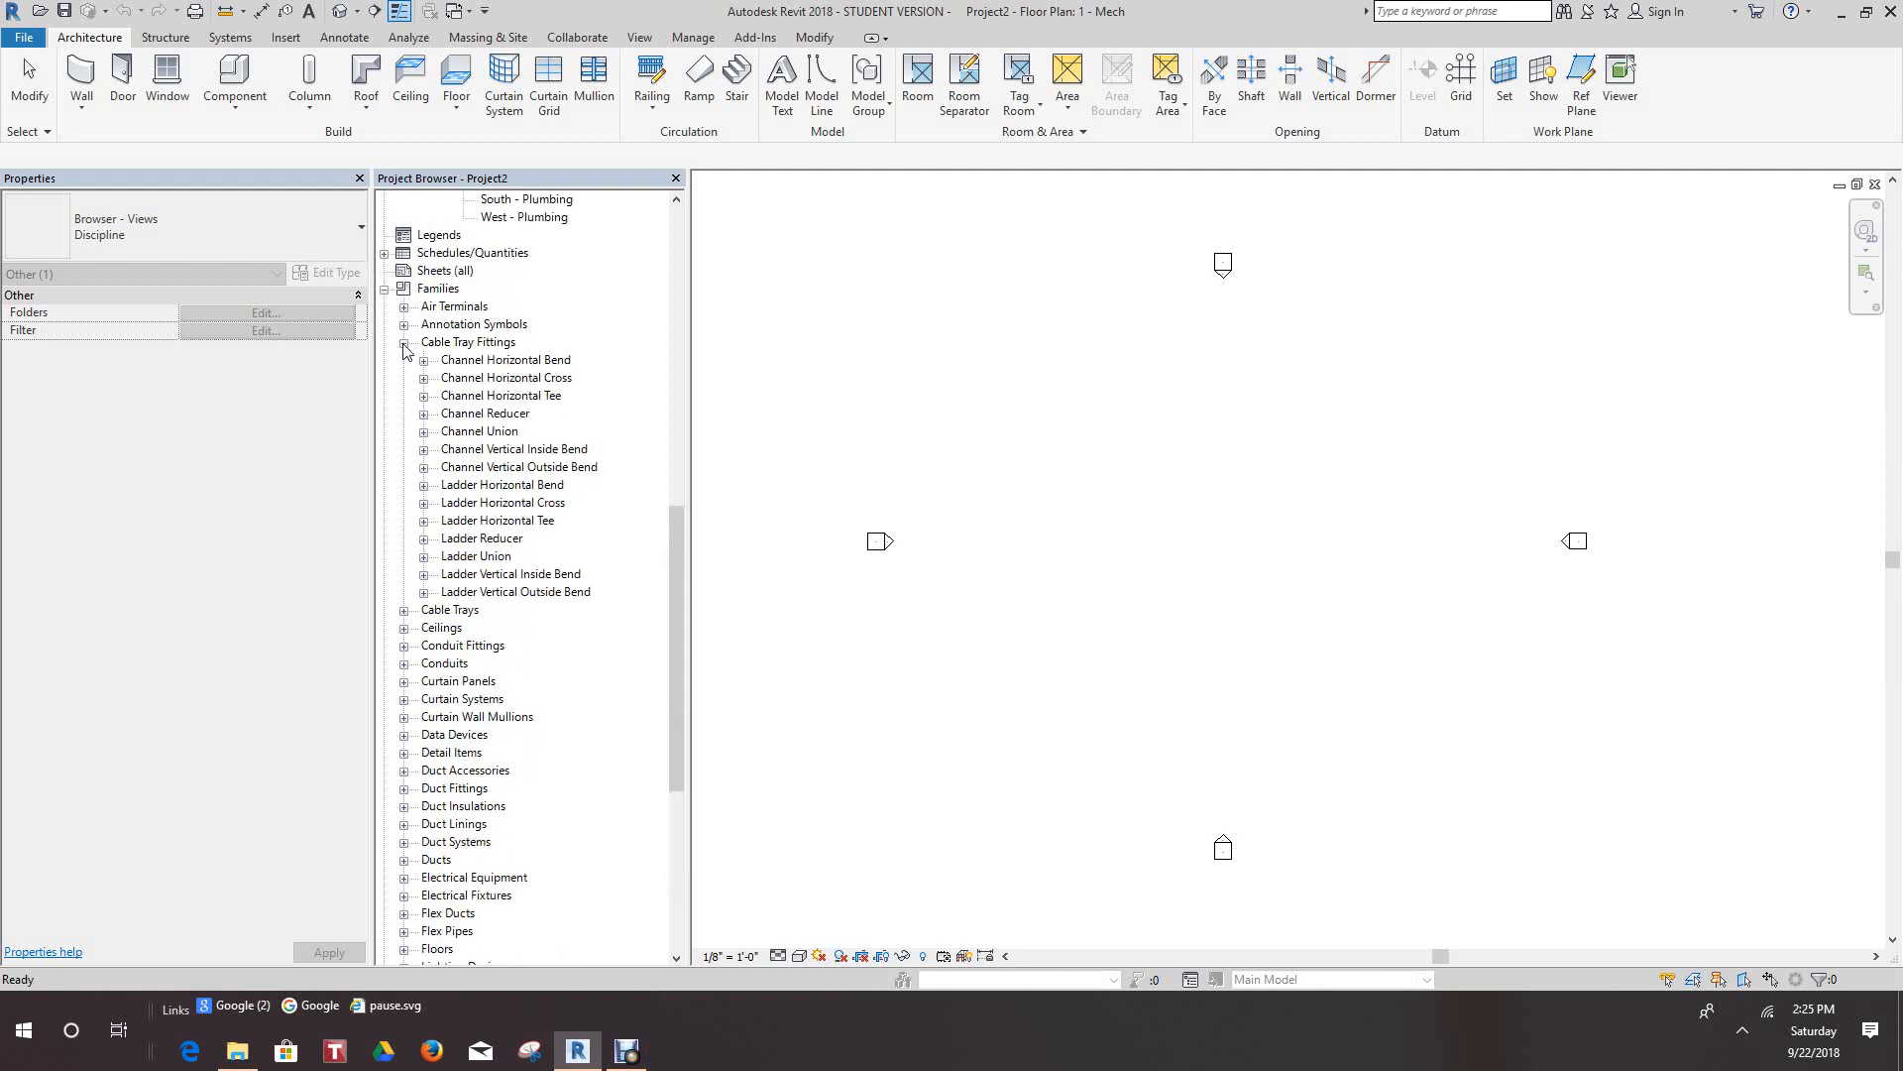
click(404, 343)
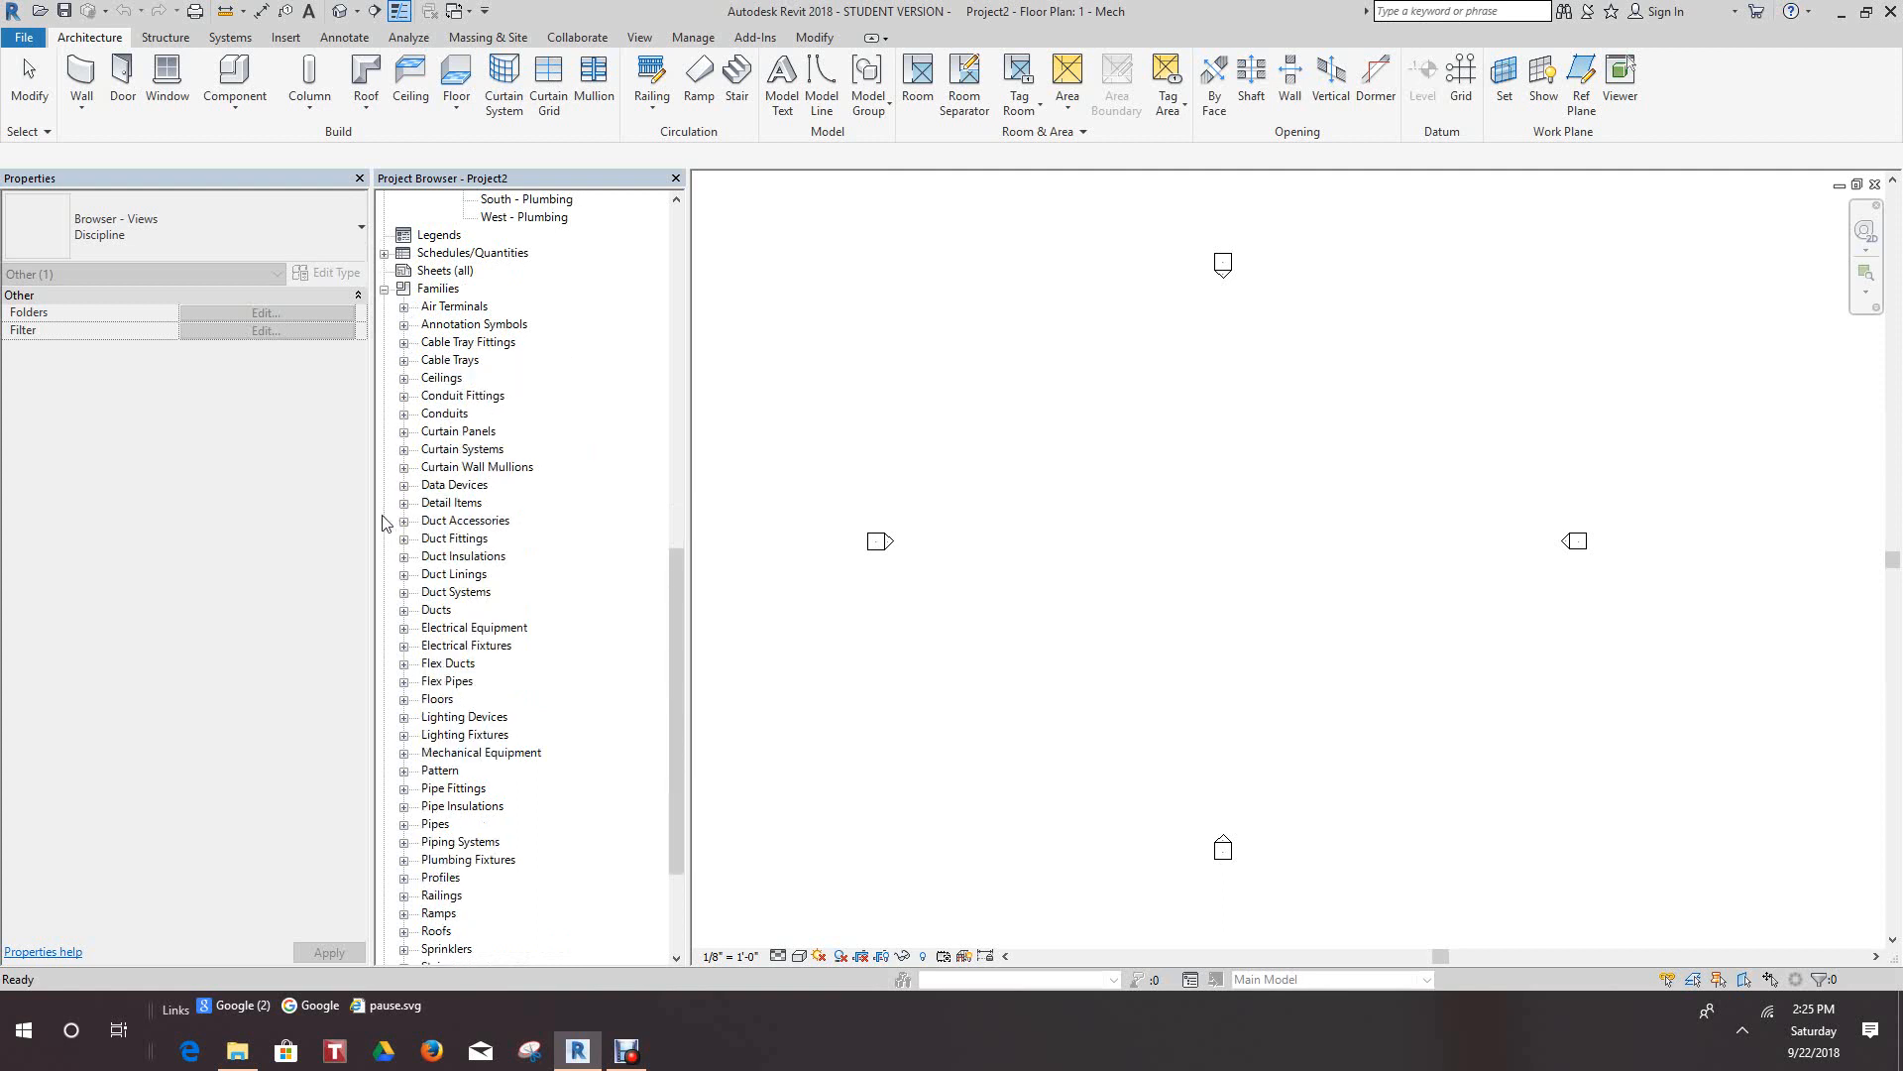
click(403, 609)
click(404, 610)
scroll(442, 644, down, 5)
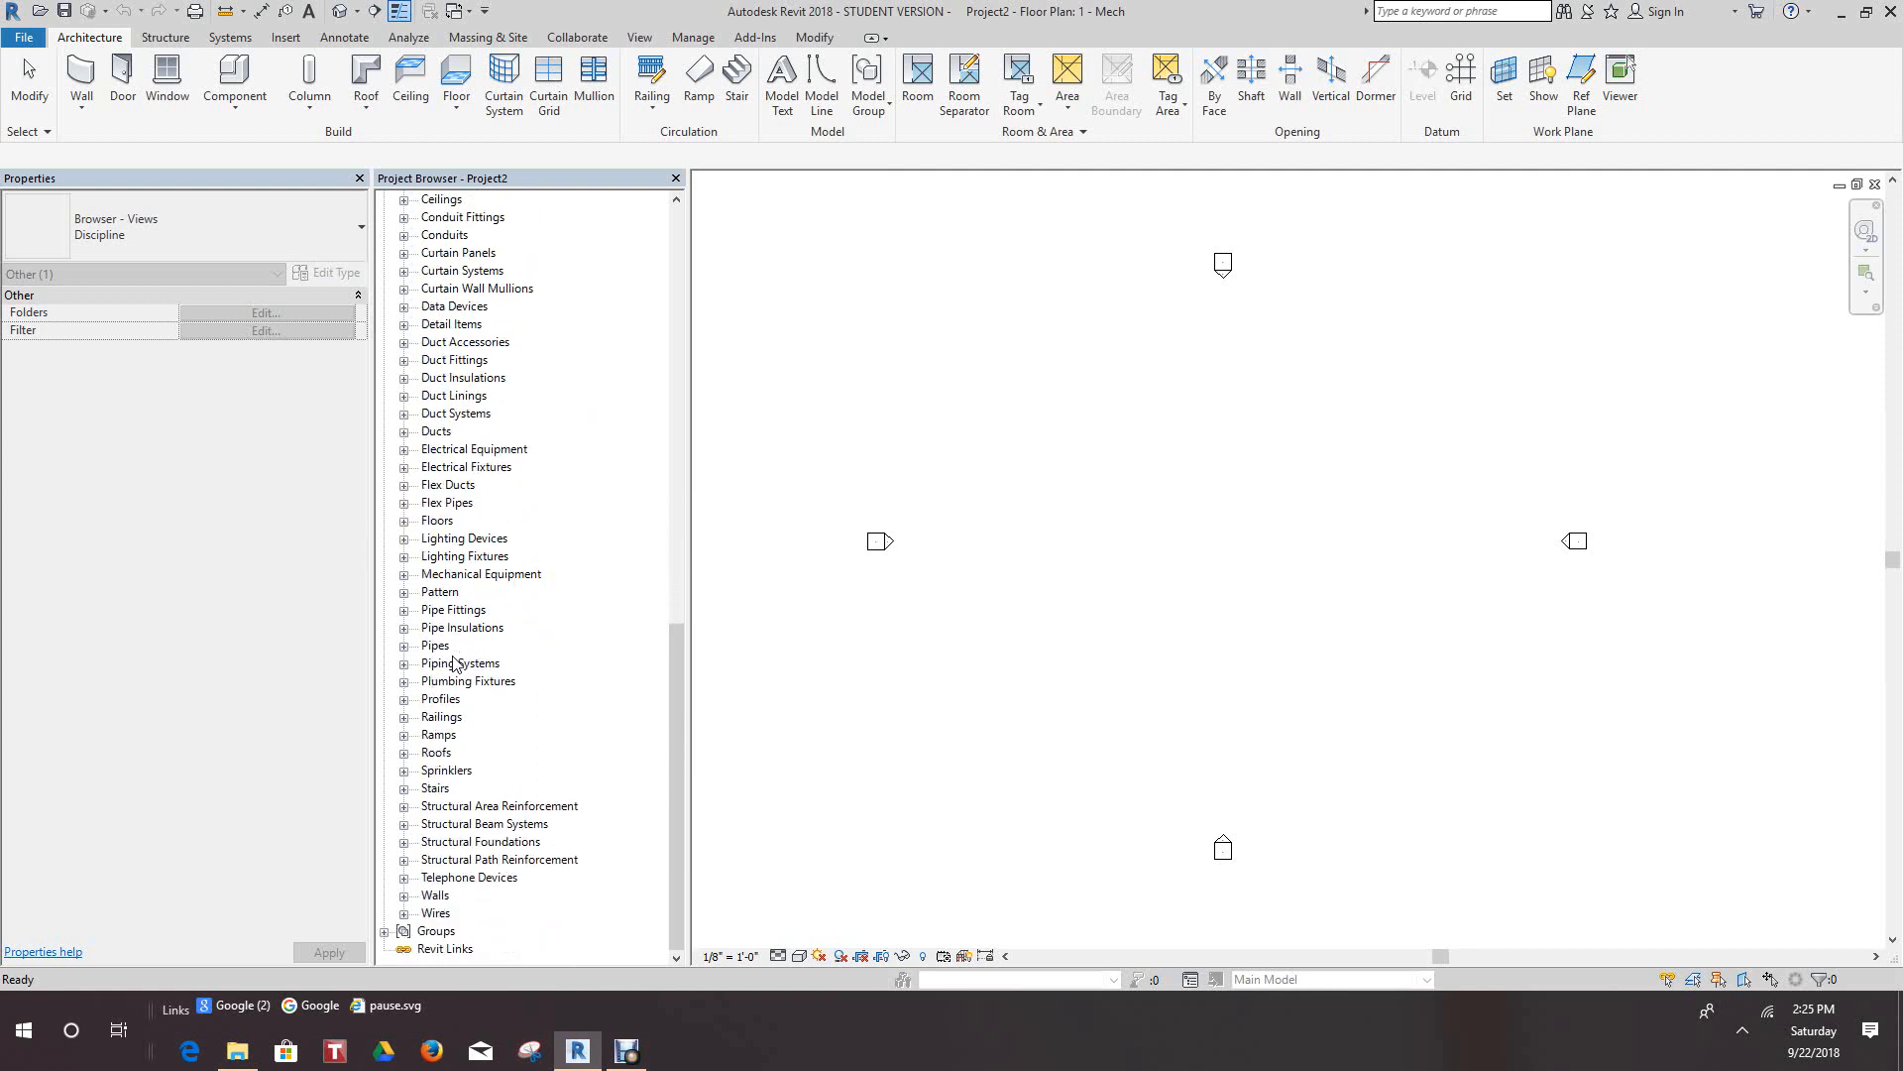
scroll(457, 663, up, 1)
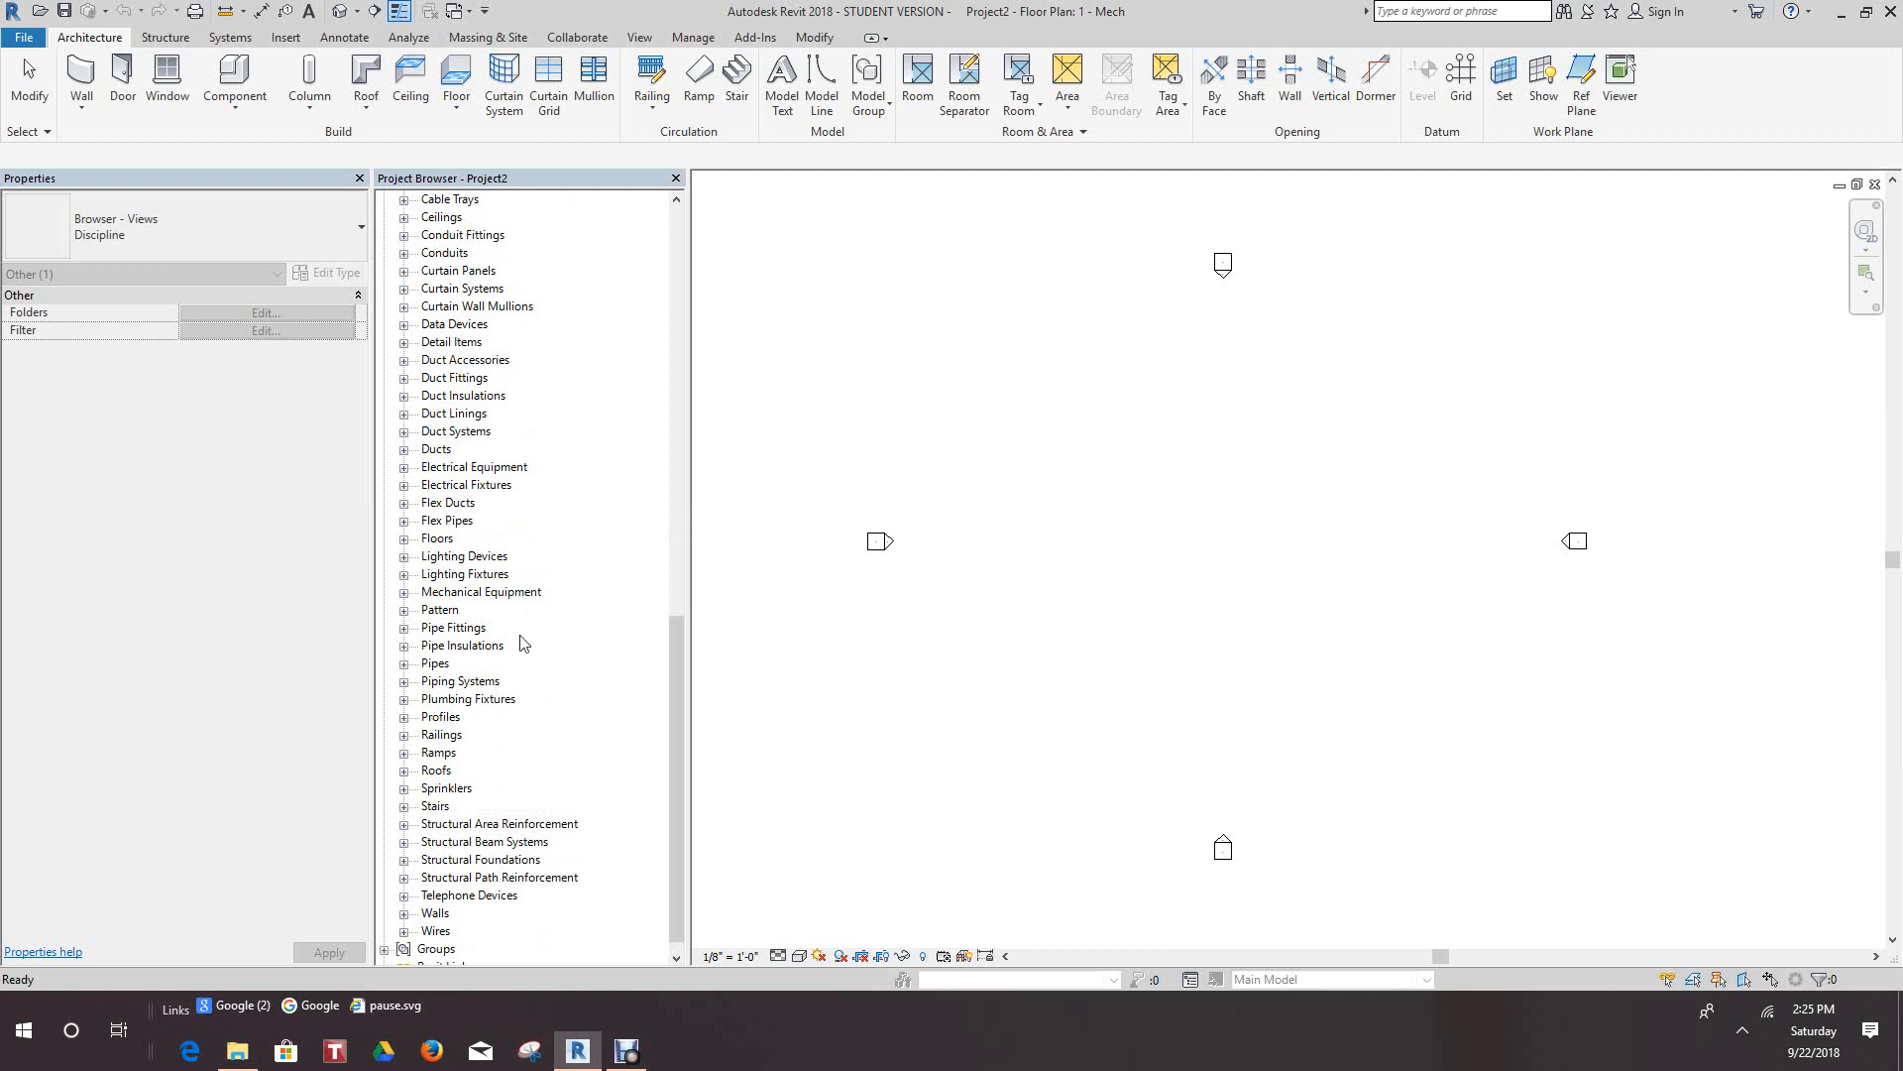
scroll(1071, 433, up, 2)
scroll(1025, 466, down, 2)
scroll(733, 412, up, 2)
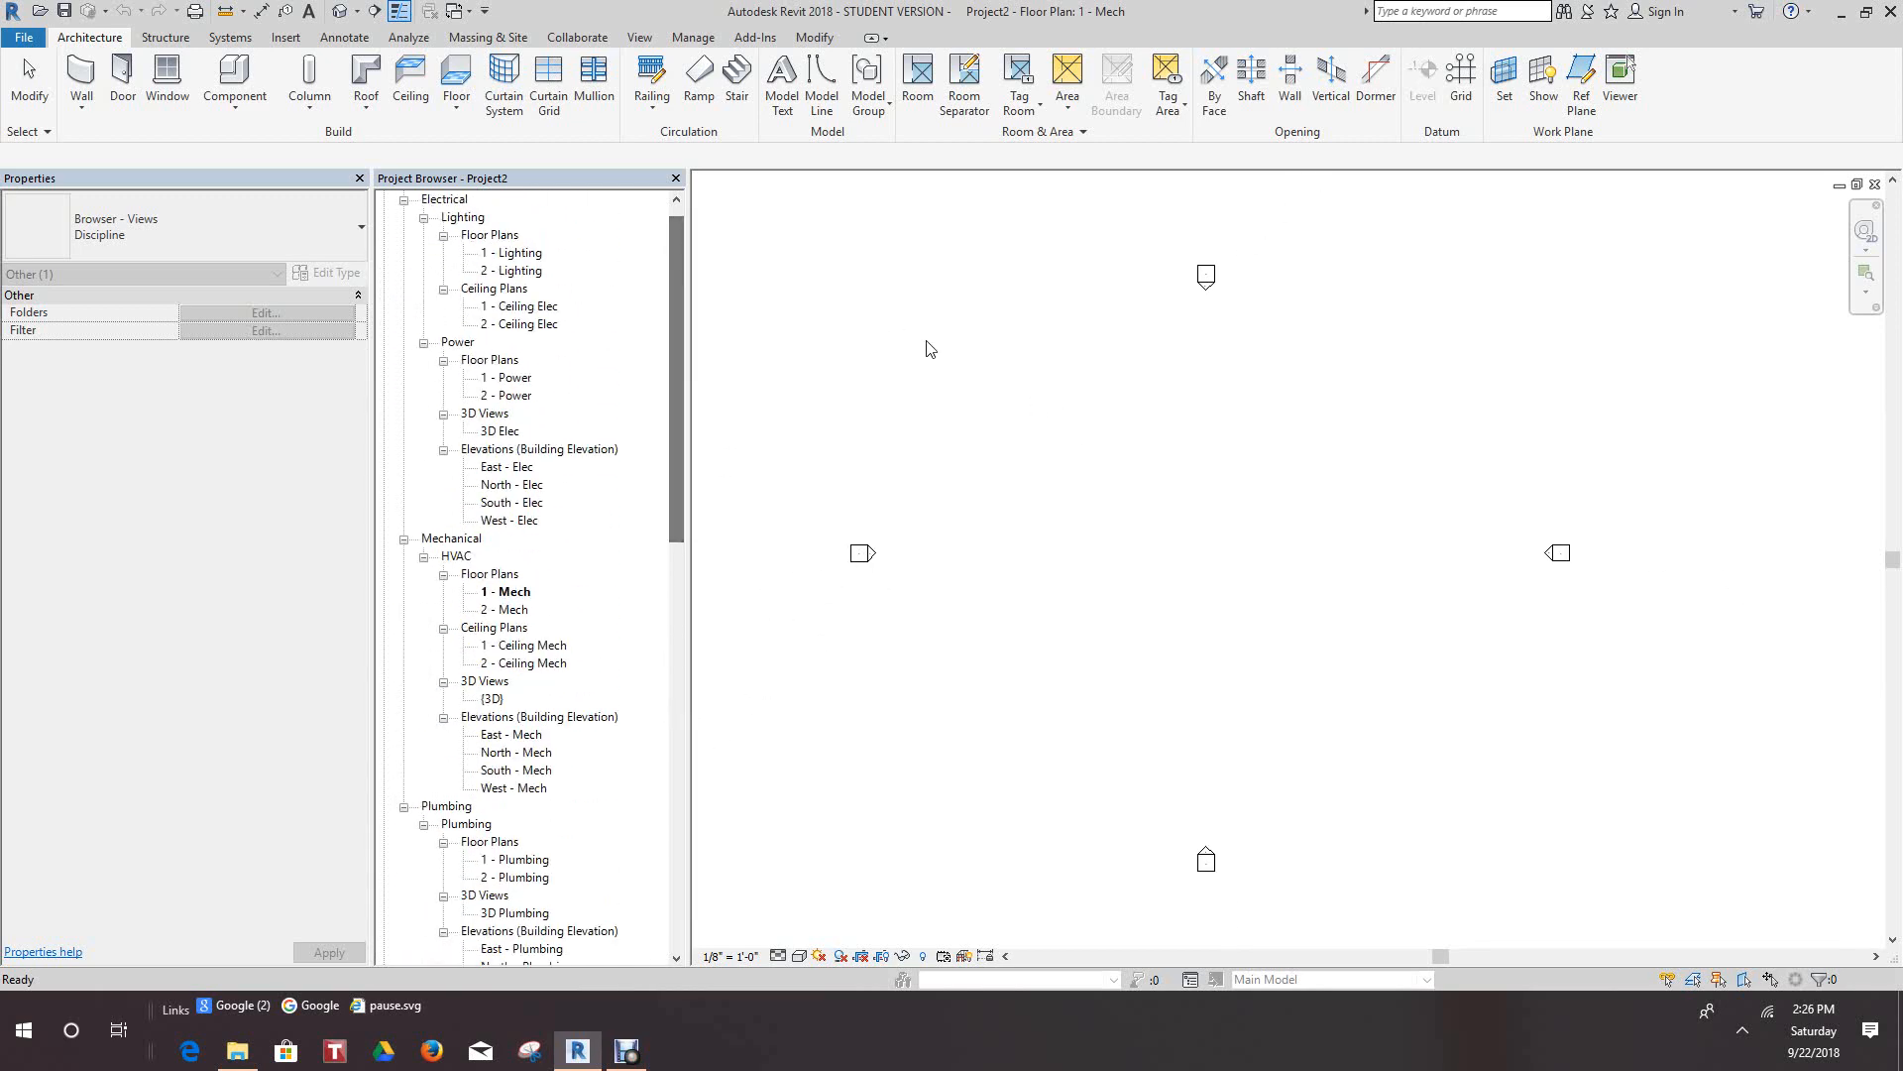
scroll(1043, 414, up, 2)
scroll(1043, 413, down, 2)
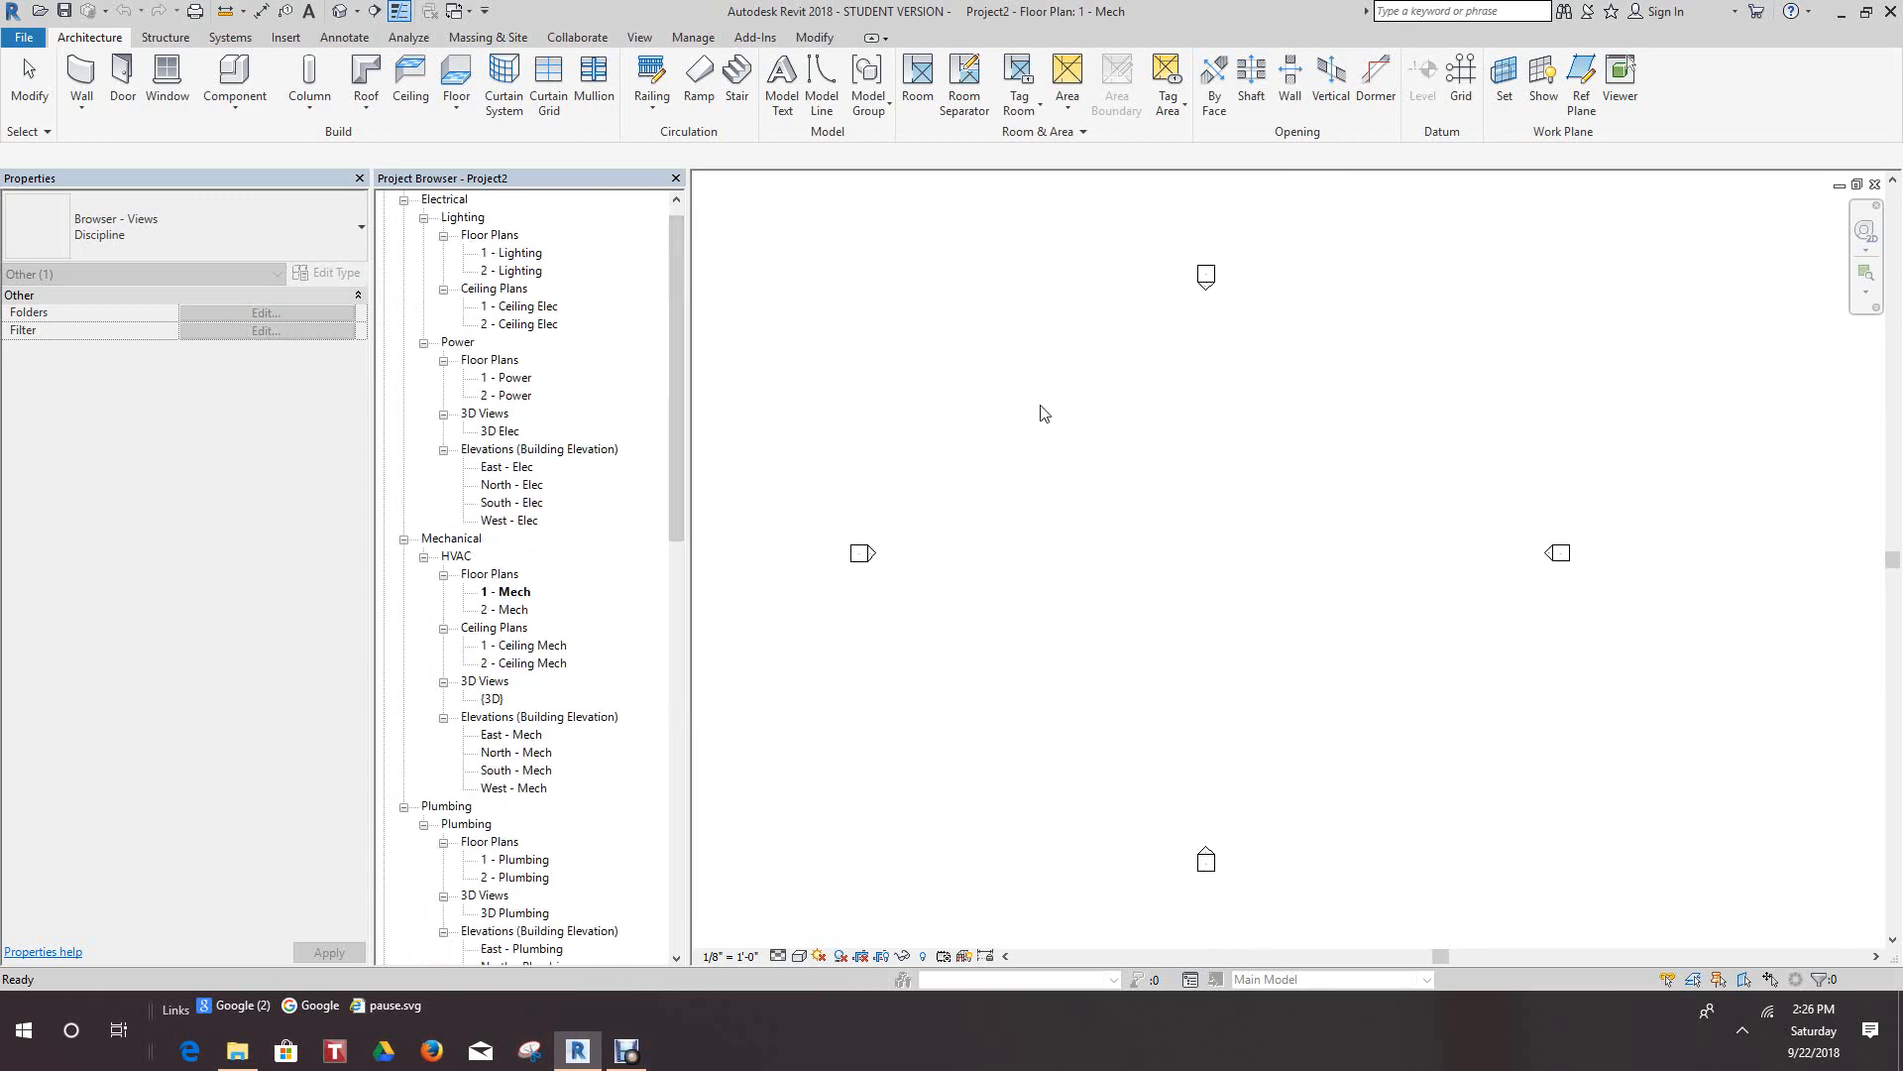
scroll(1079, 476, down, 2)
click(1089, 490)
scroll(1123, 515, up, 2)
scroll(1124, 515, up, 1)
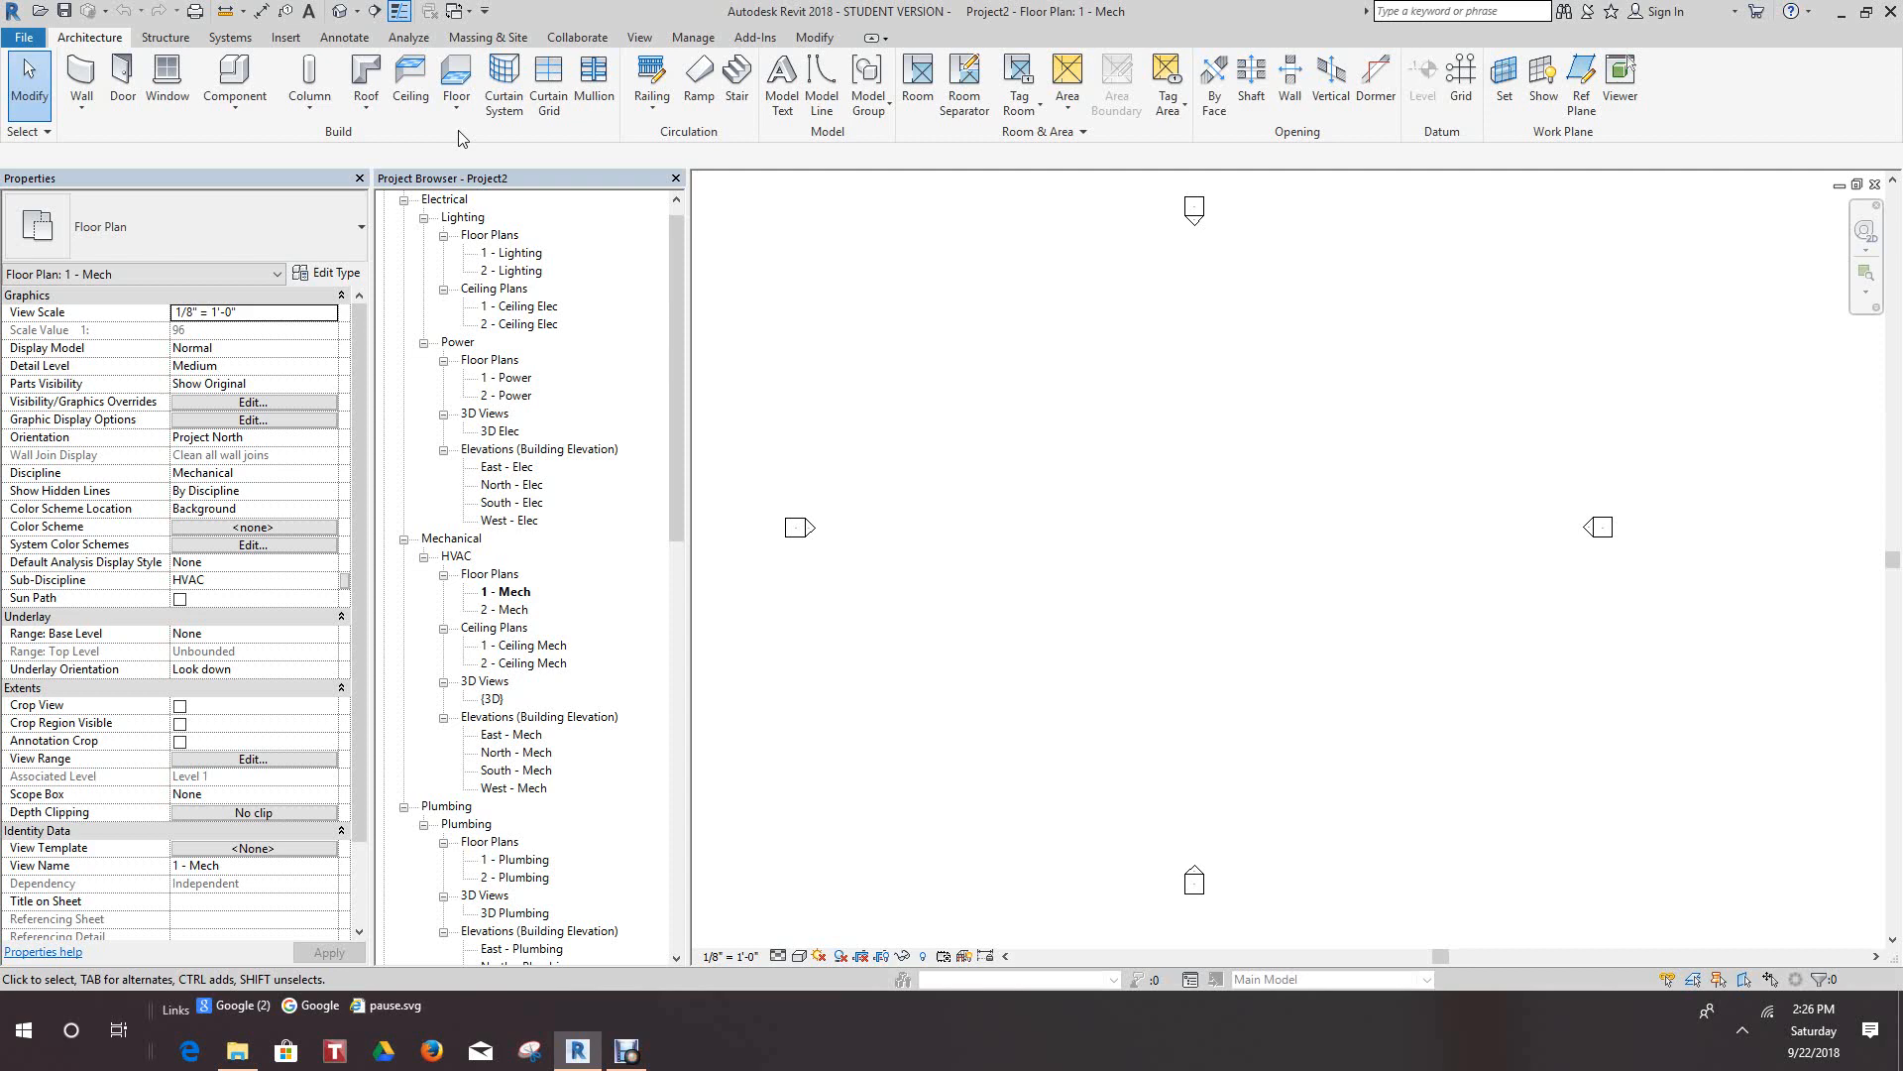
Step: Review the project unit formats for the Common, Structural, Piping and Electrical disciplines and accept them
click(691, 38)
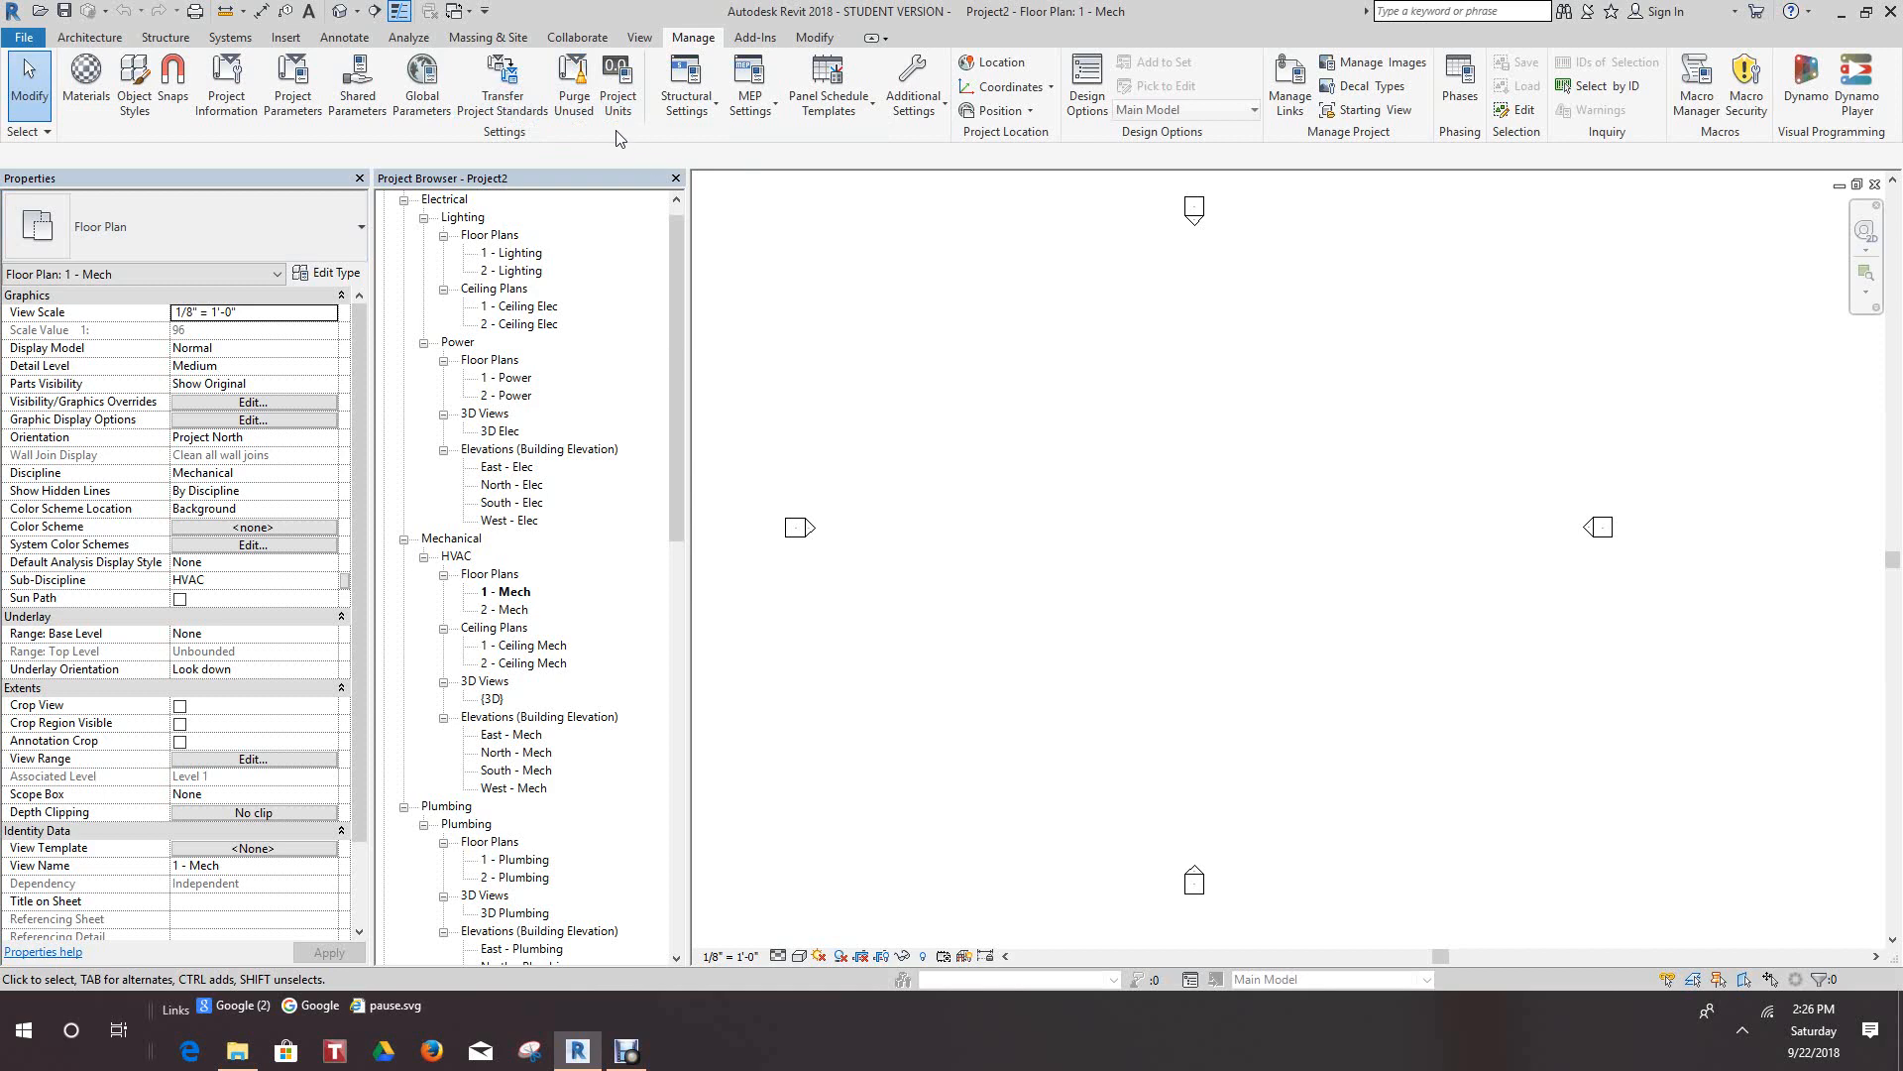
click(619, 100)
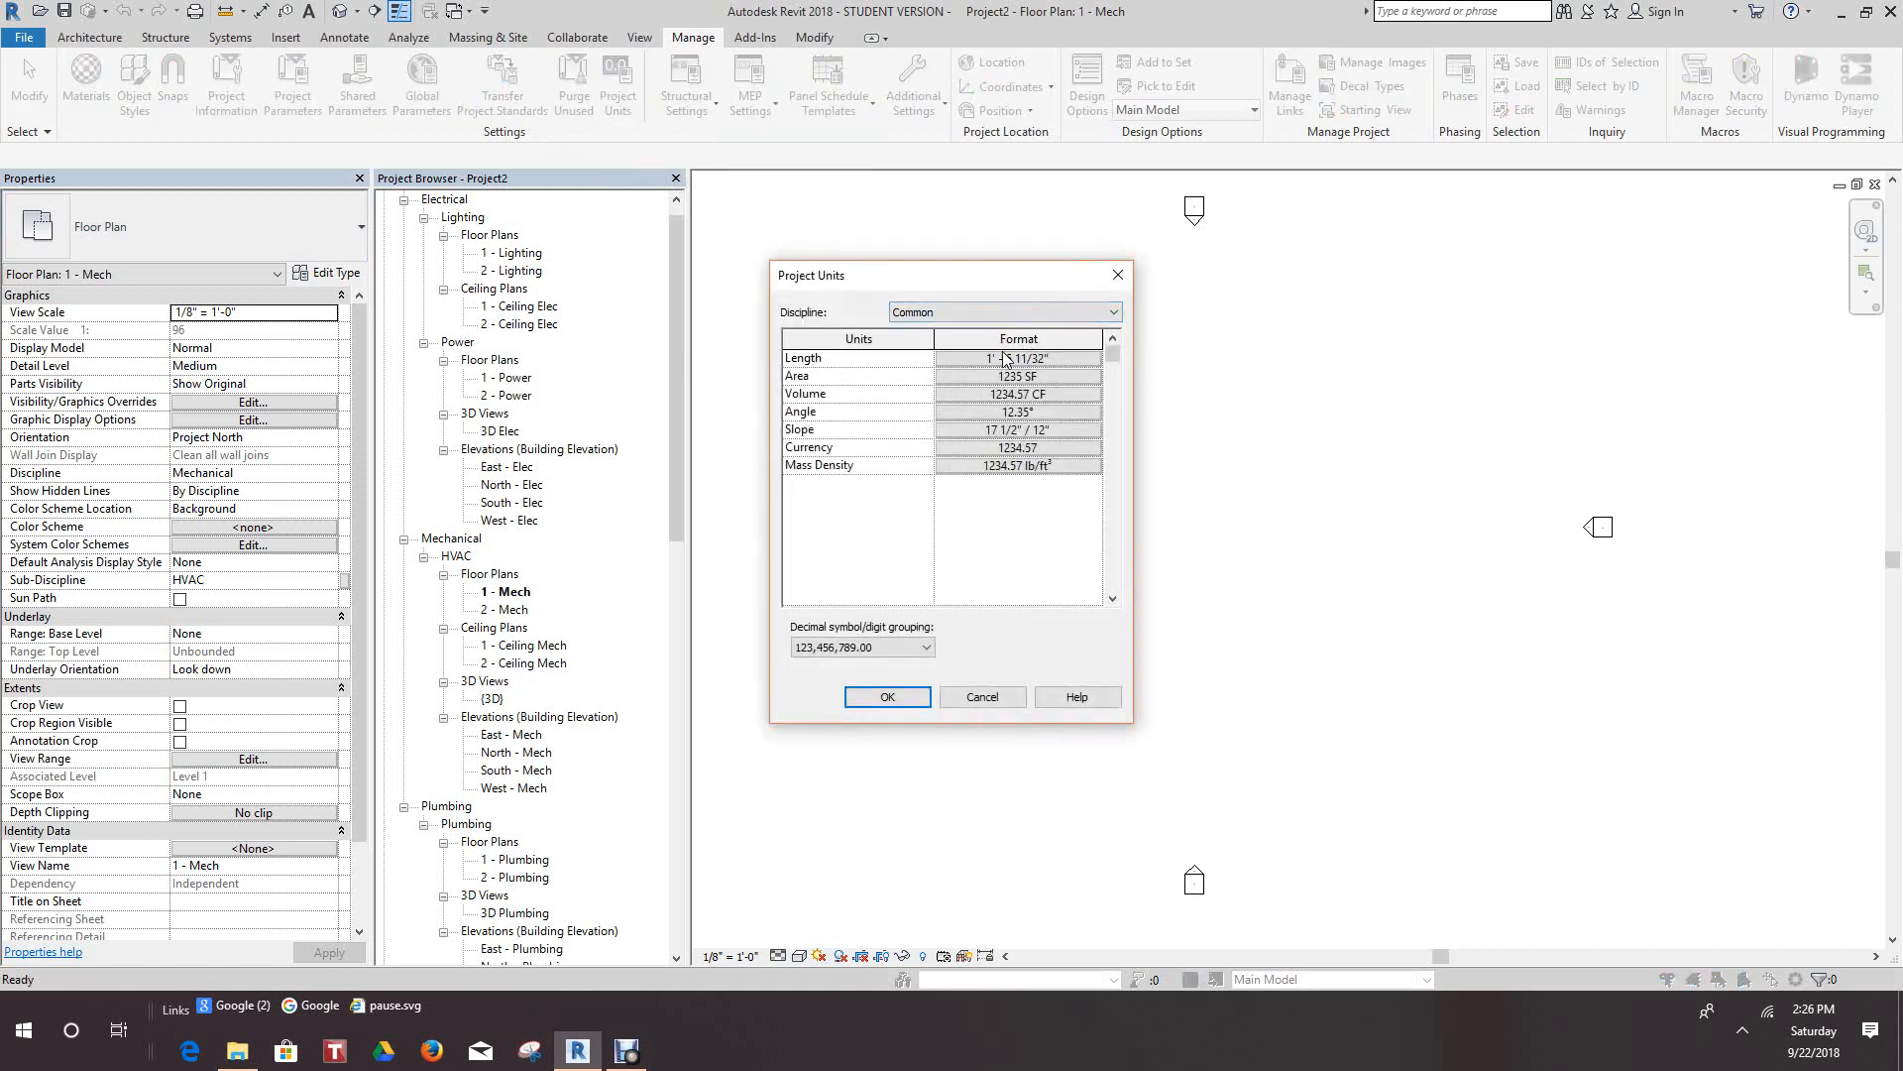
click(1114, 311)
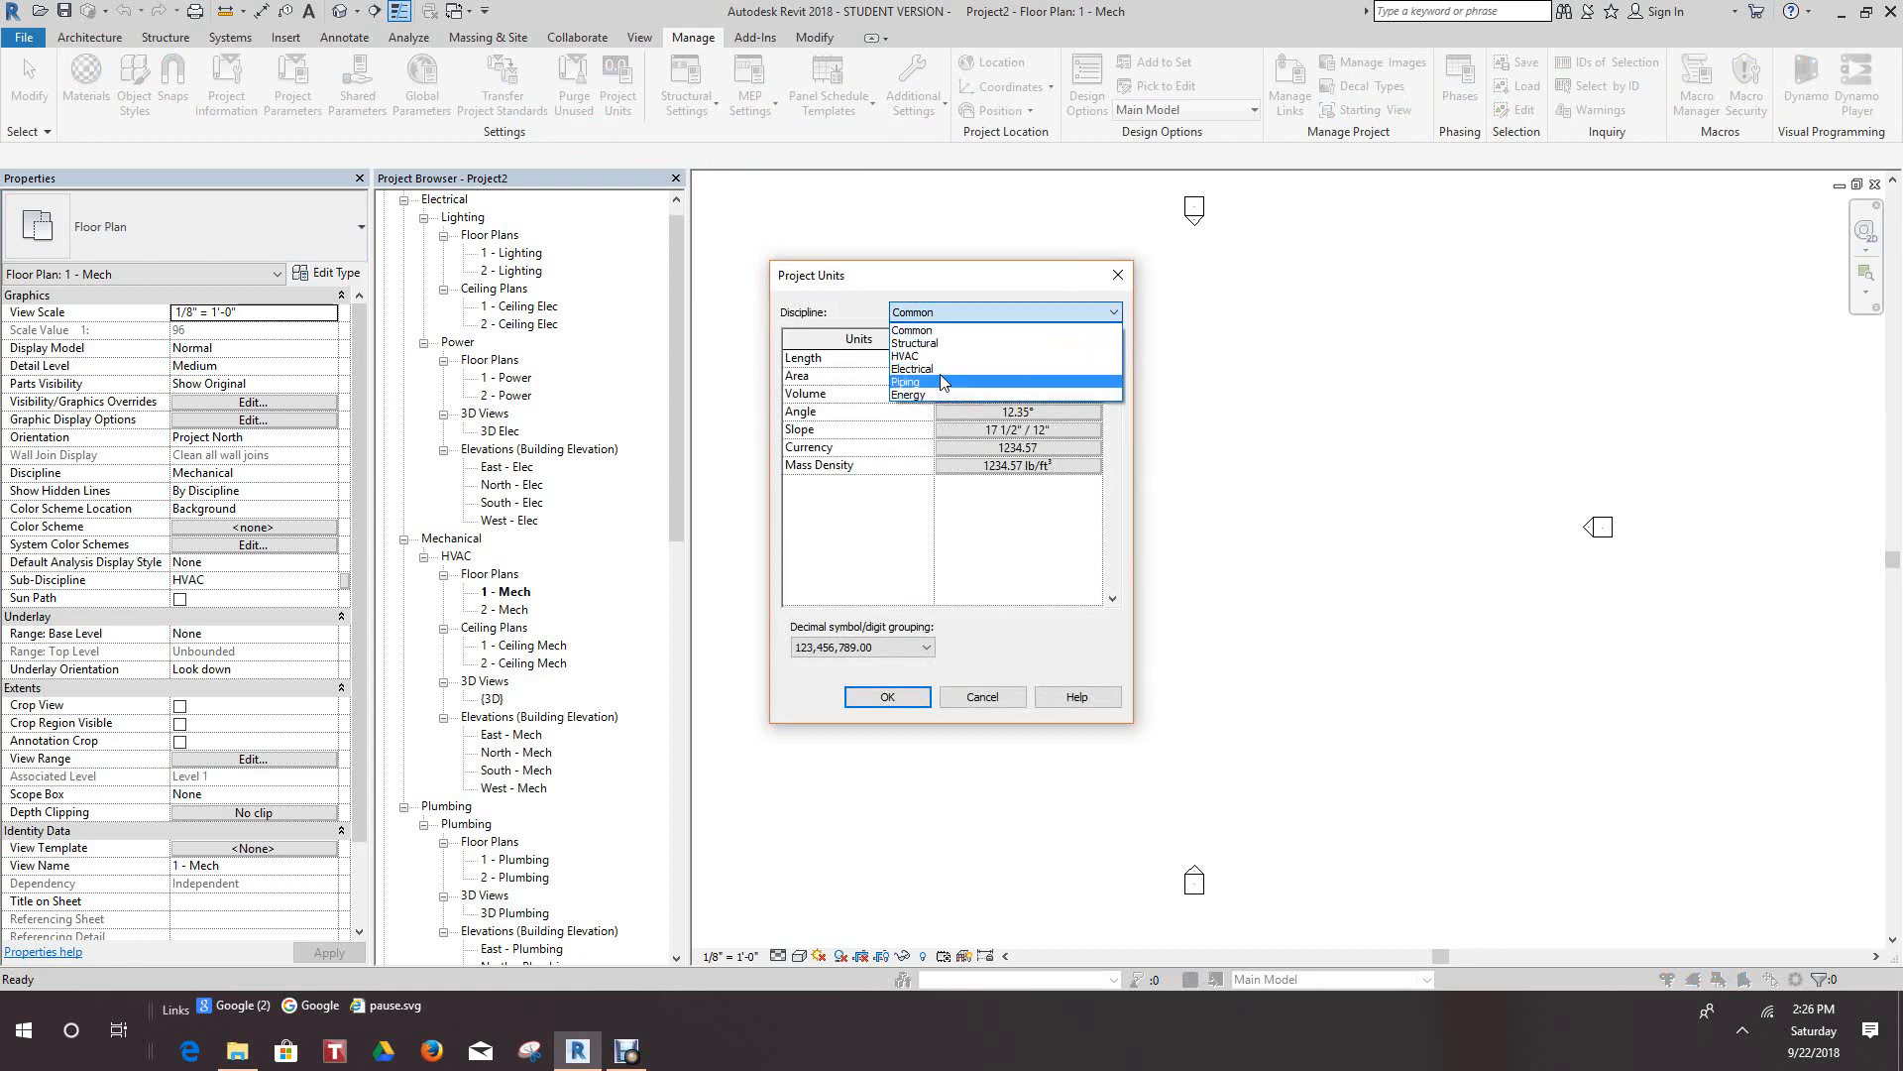
click(949, 344)
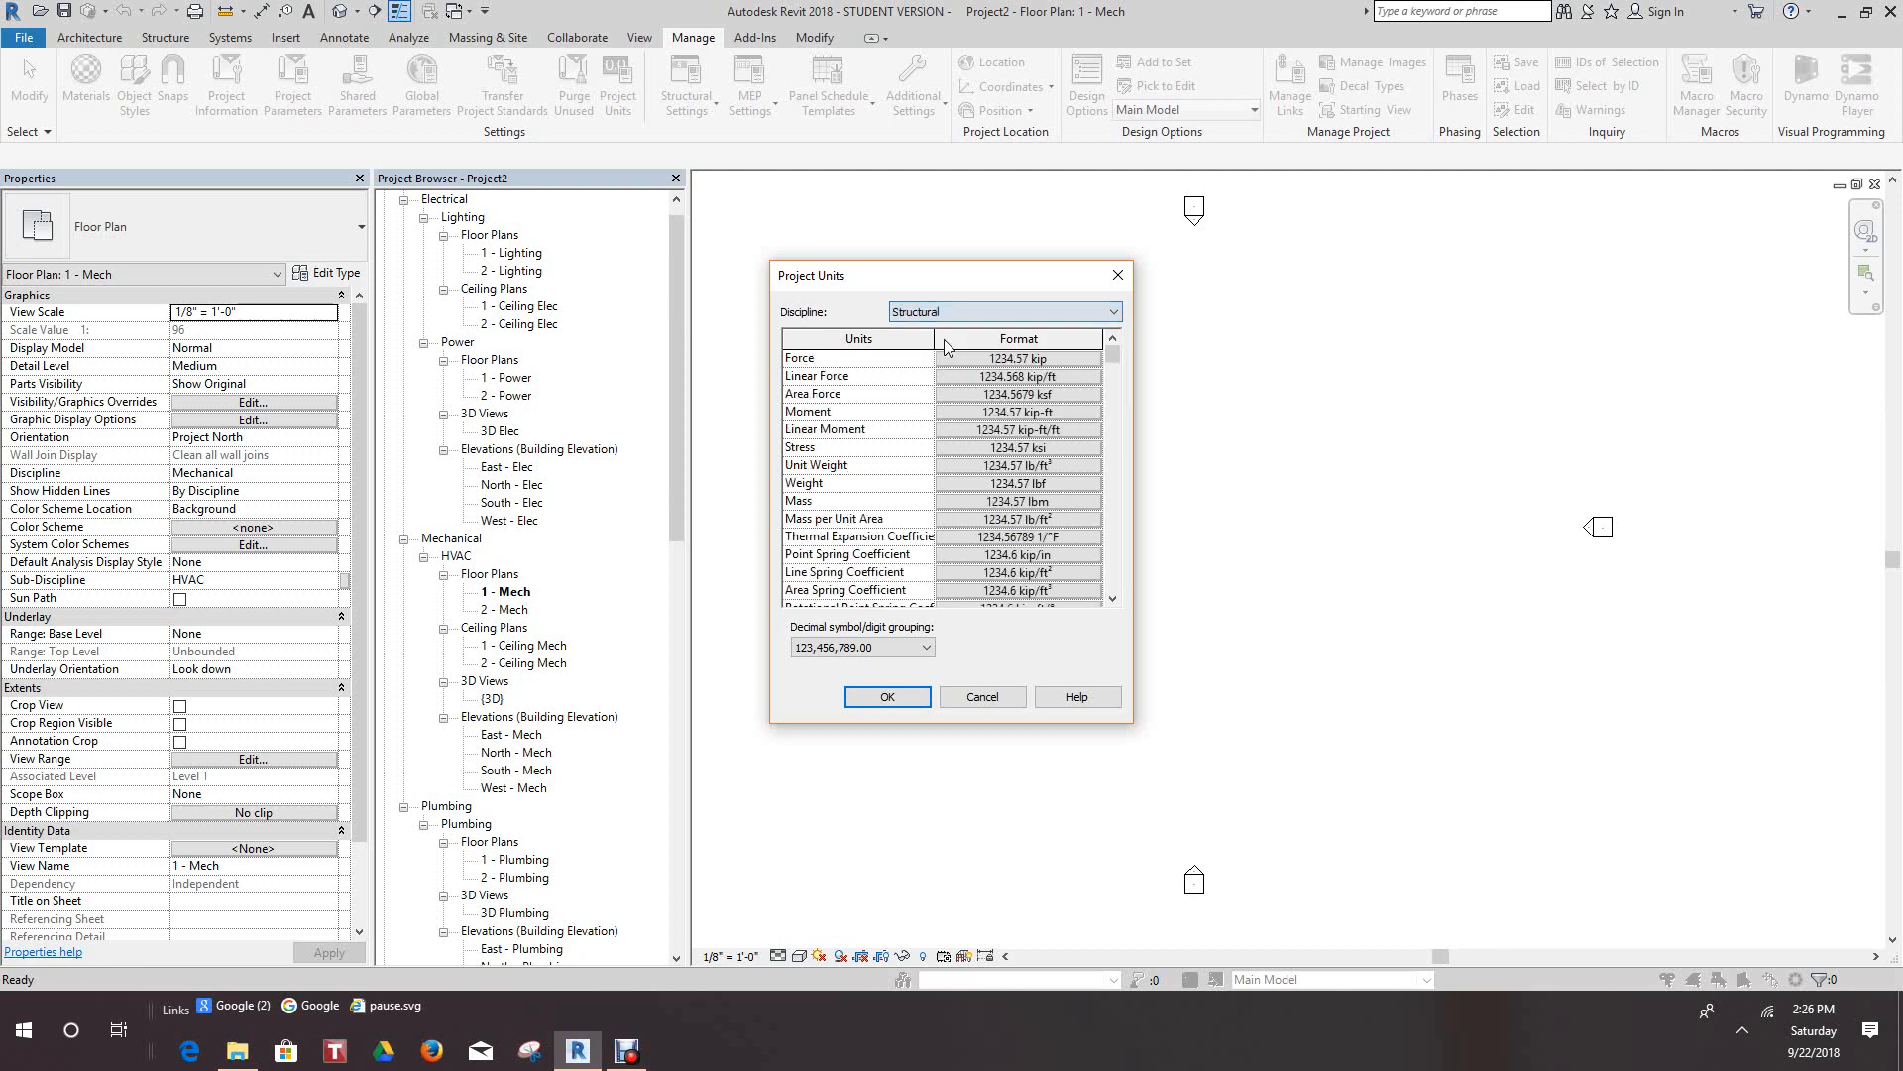
click(1112, 313)
click(908, 382)
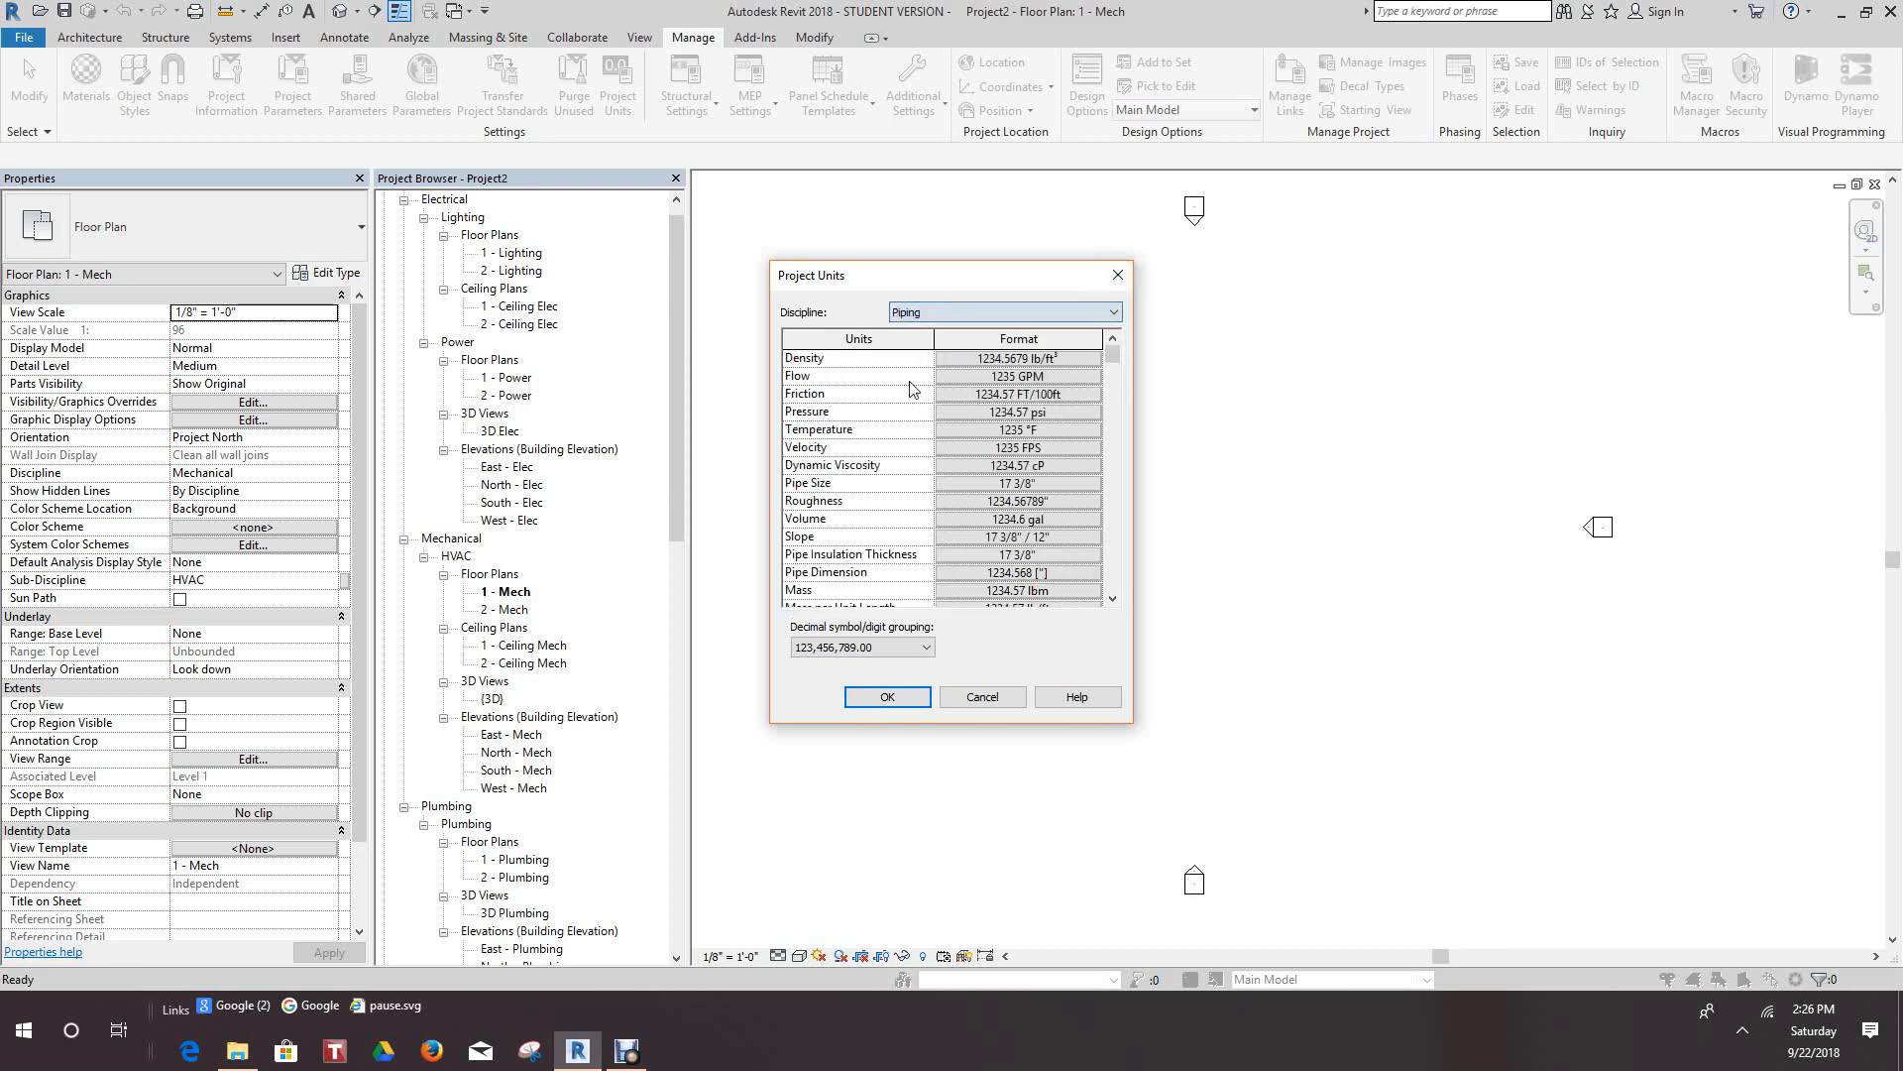
click(1113, 314)
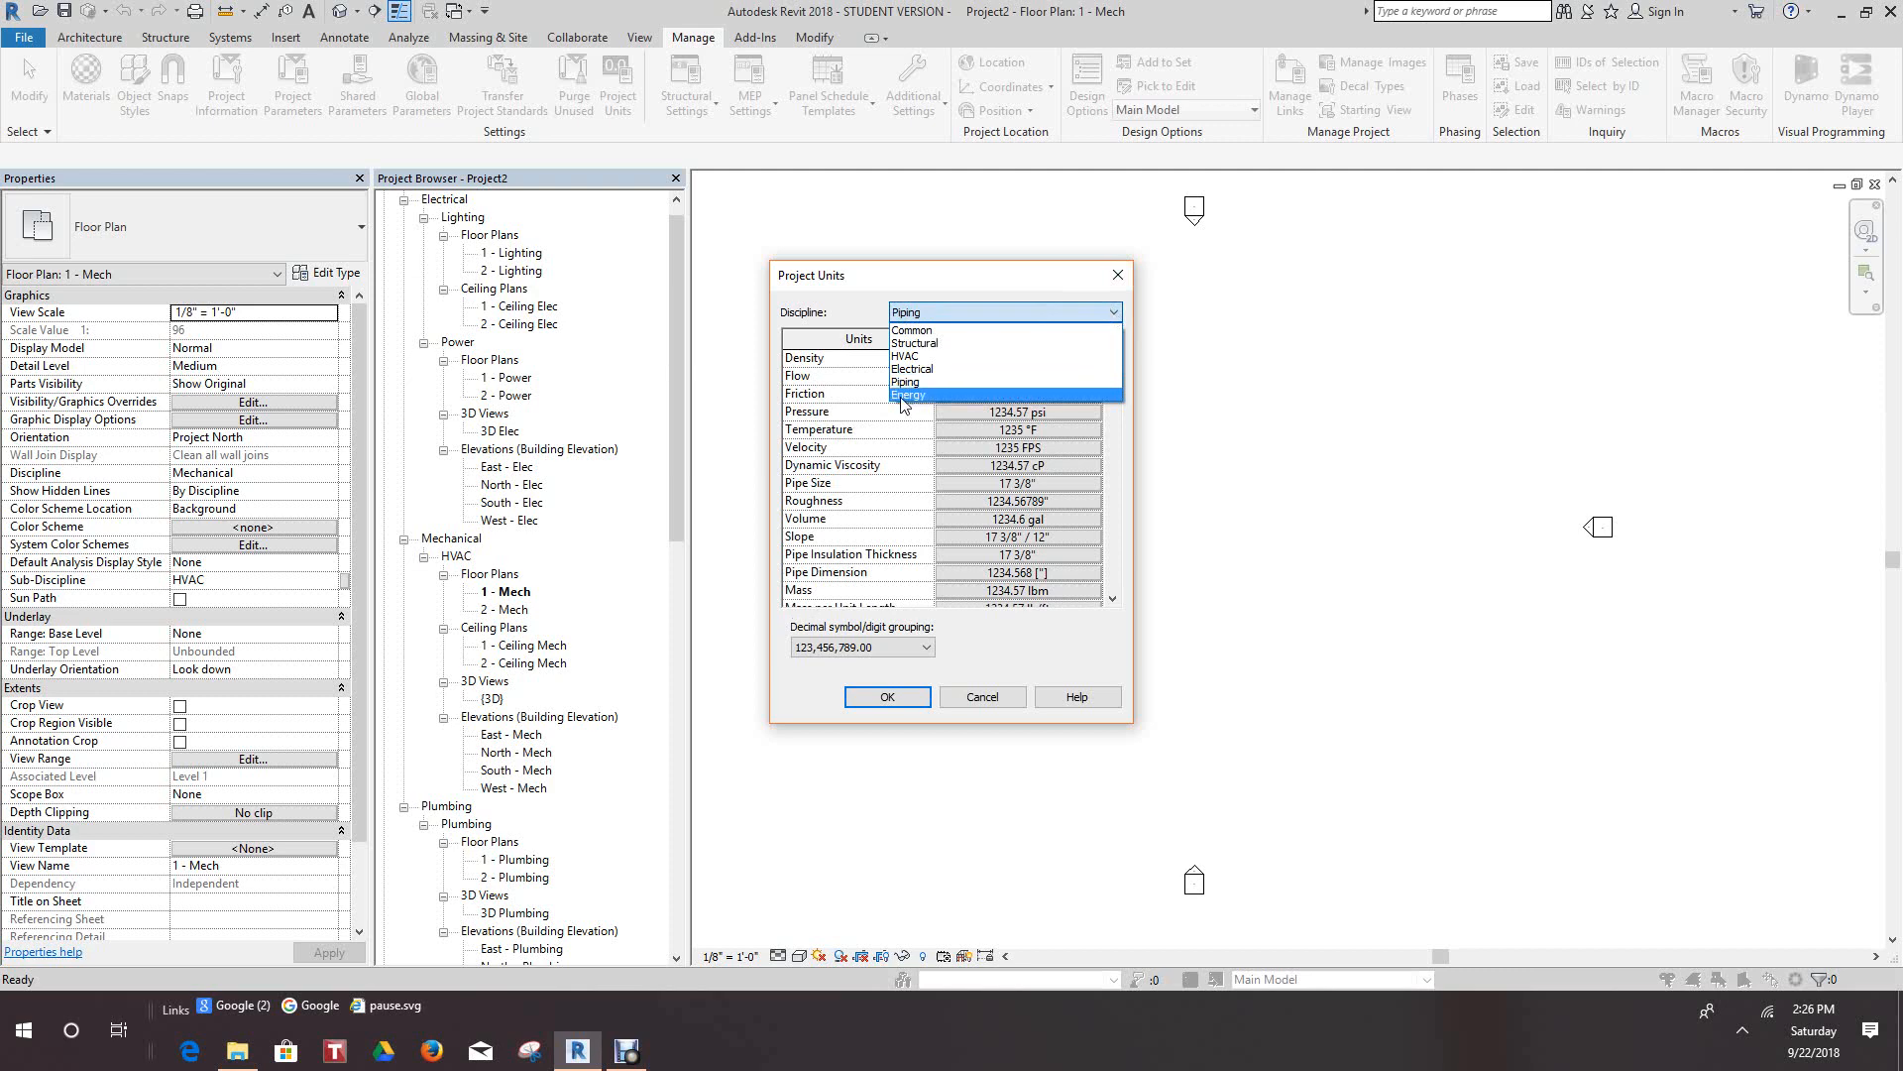
click(910, 369)
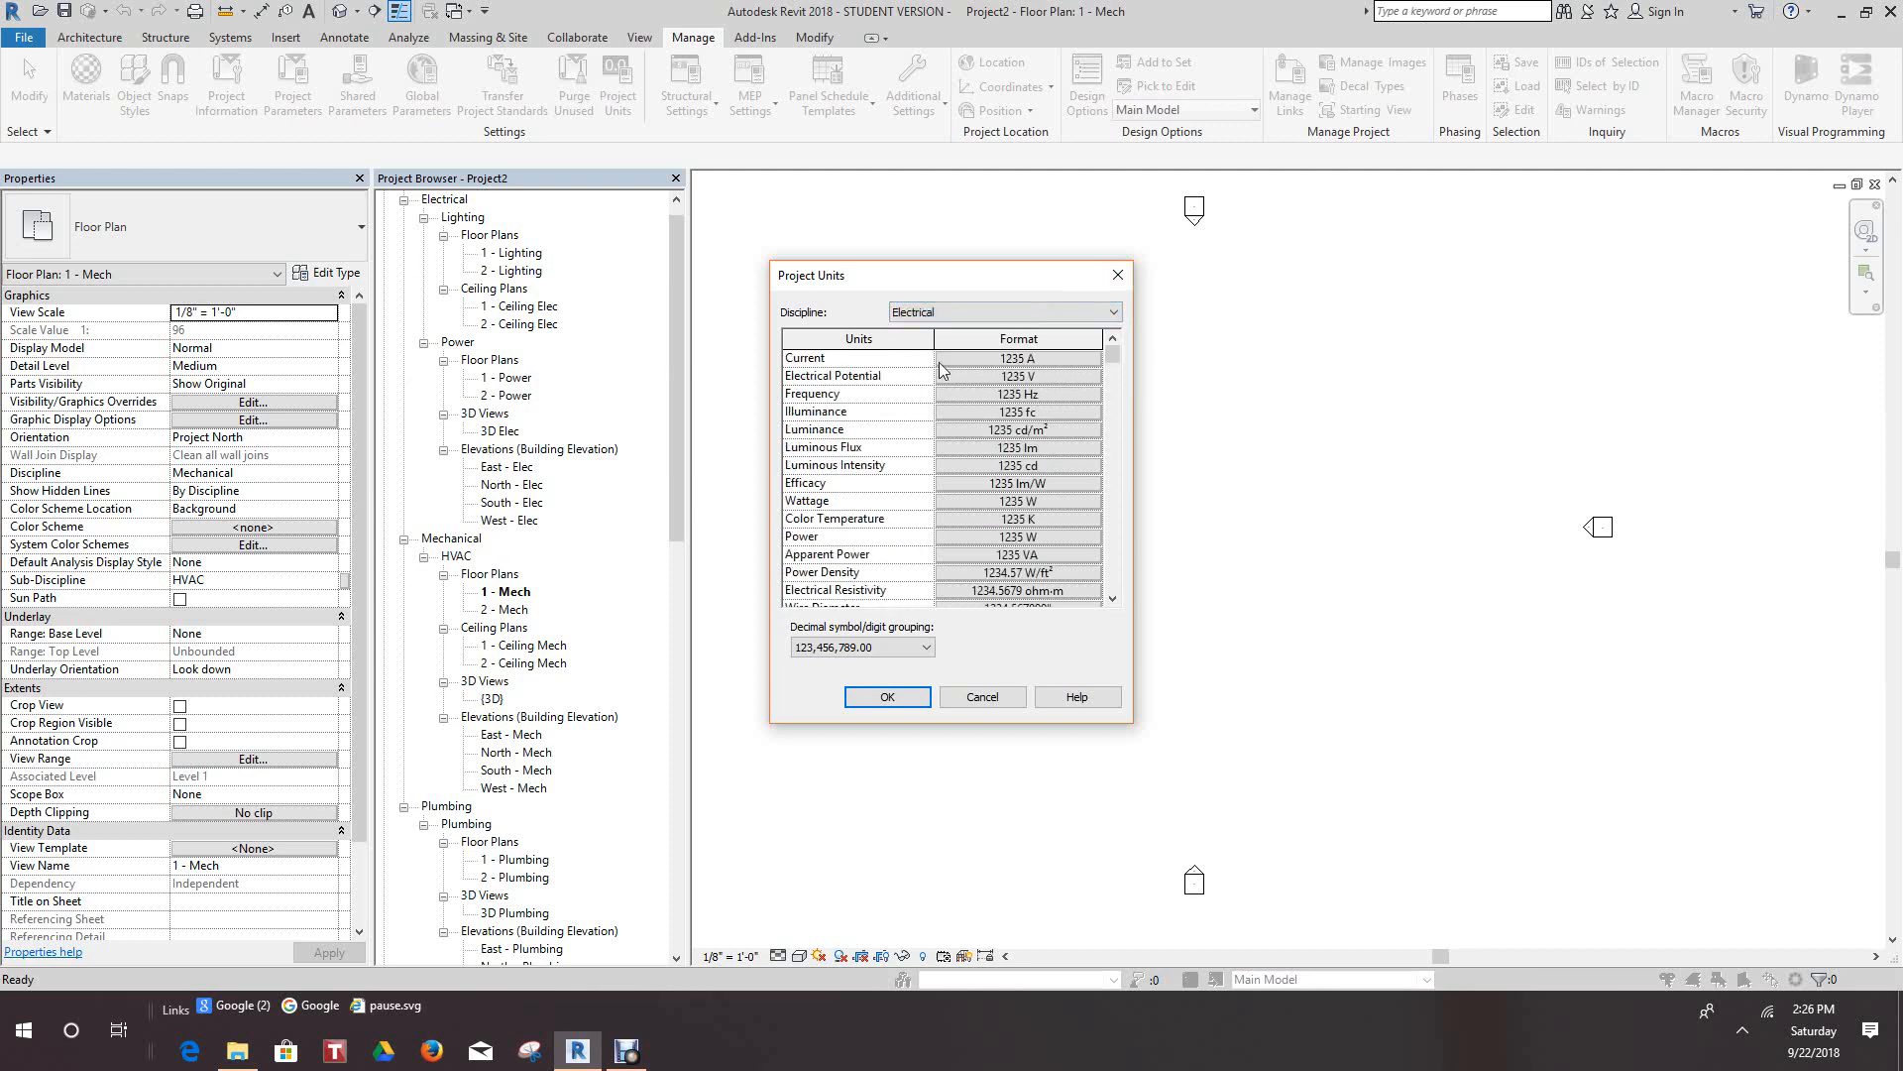
click(1113, 312)
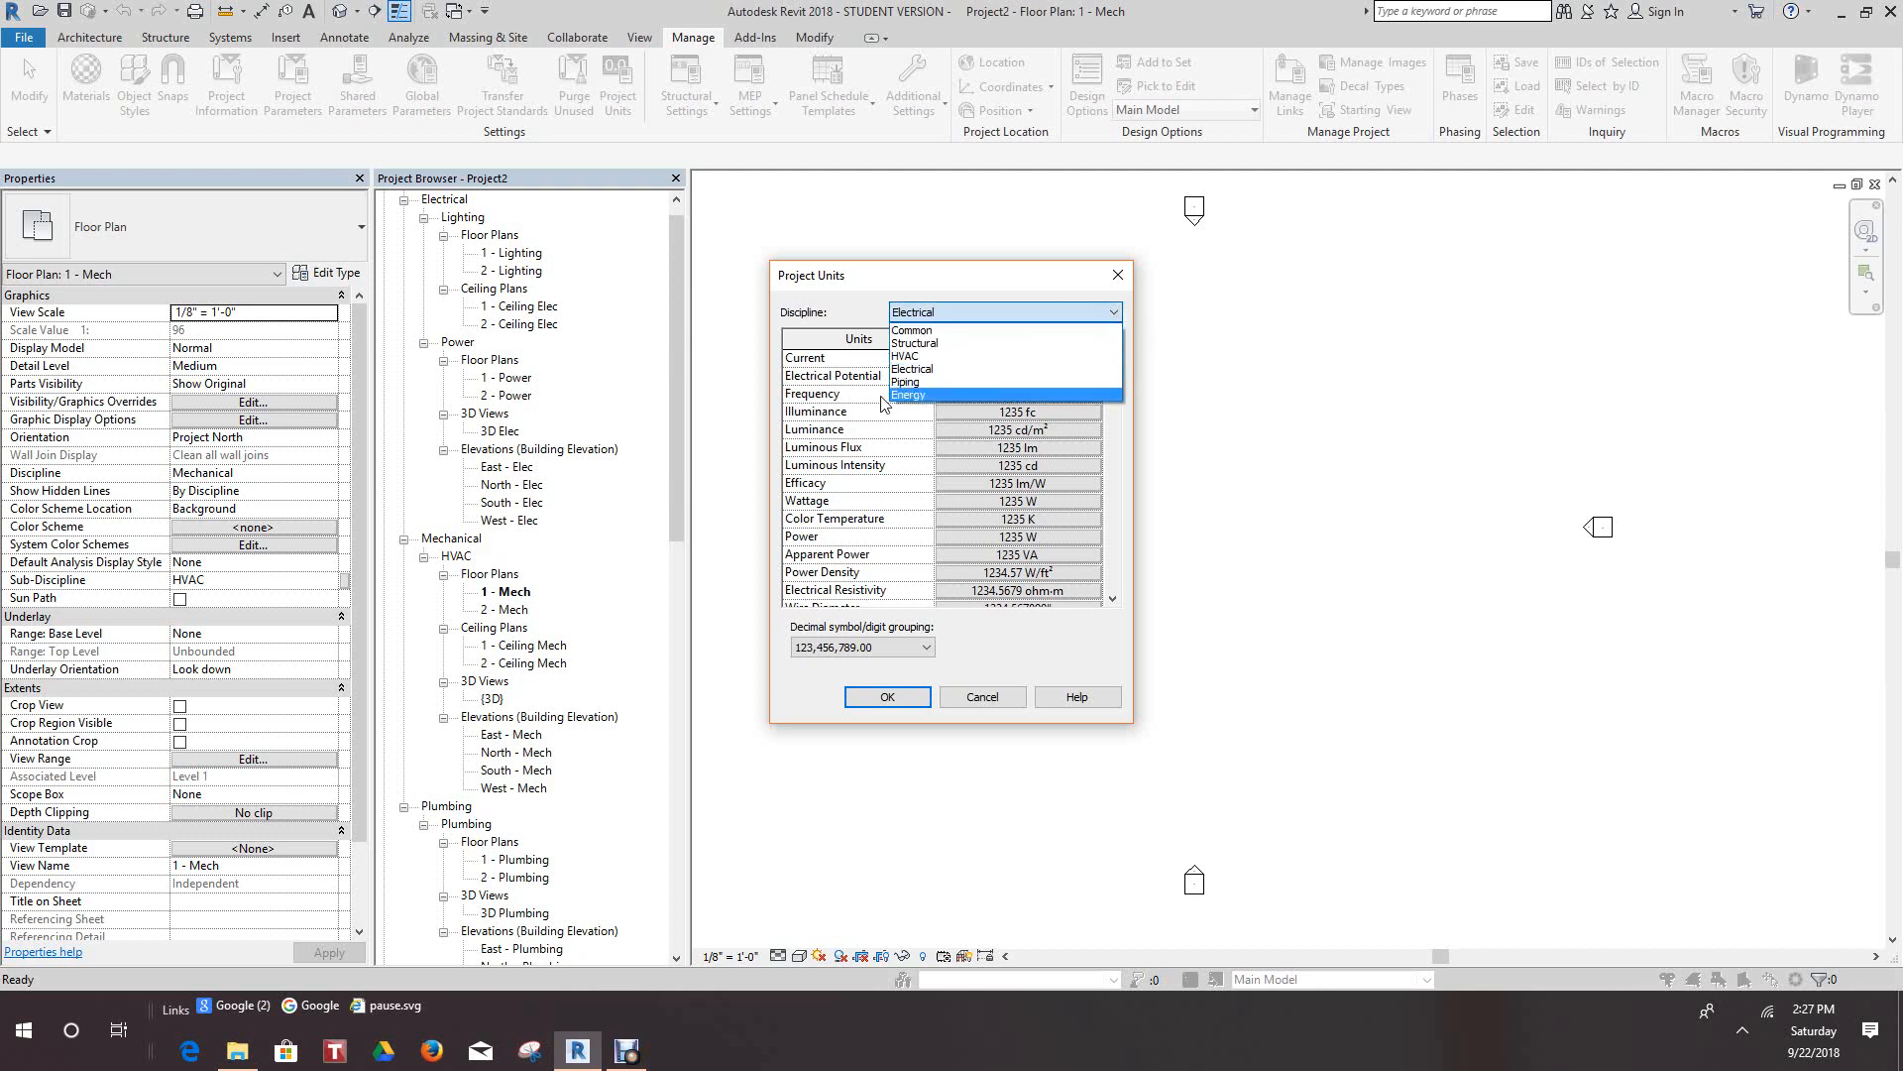
click(912, 333)
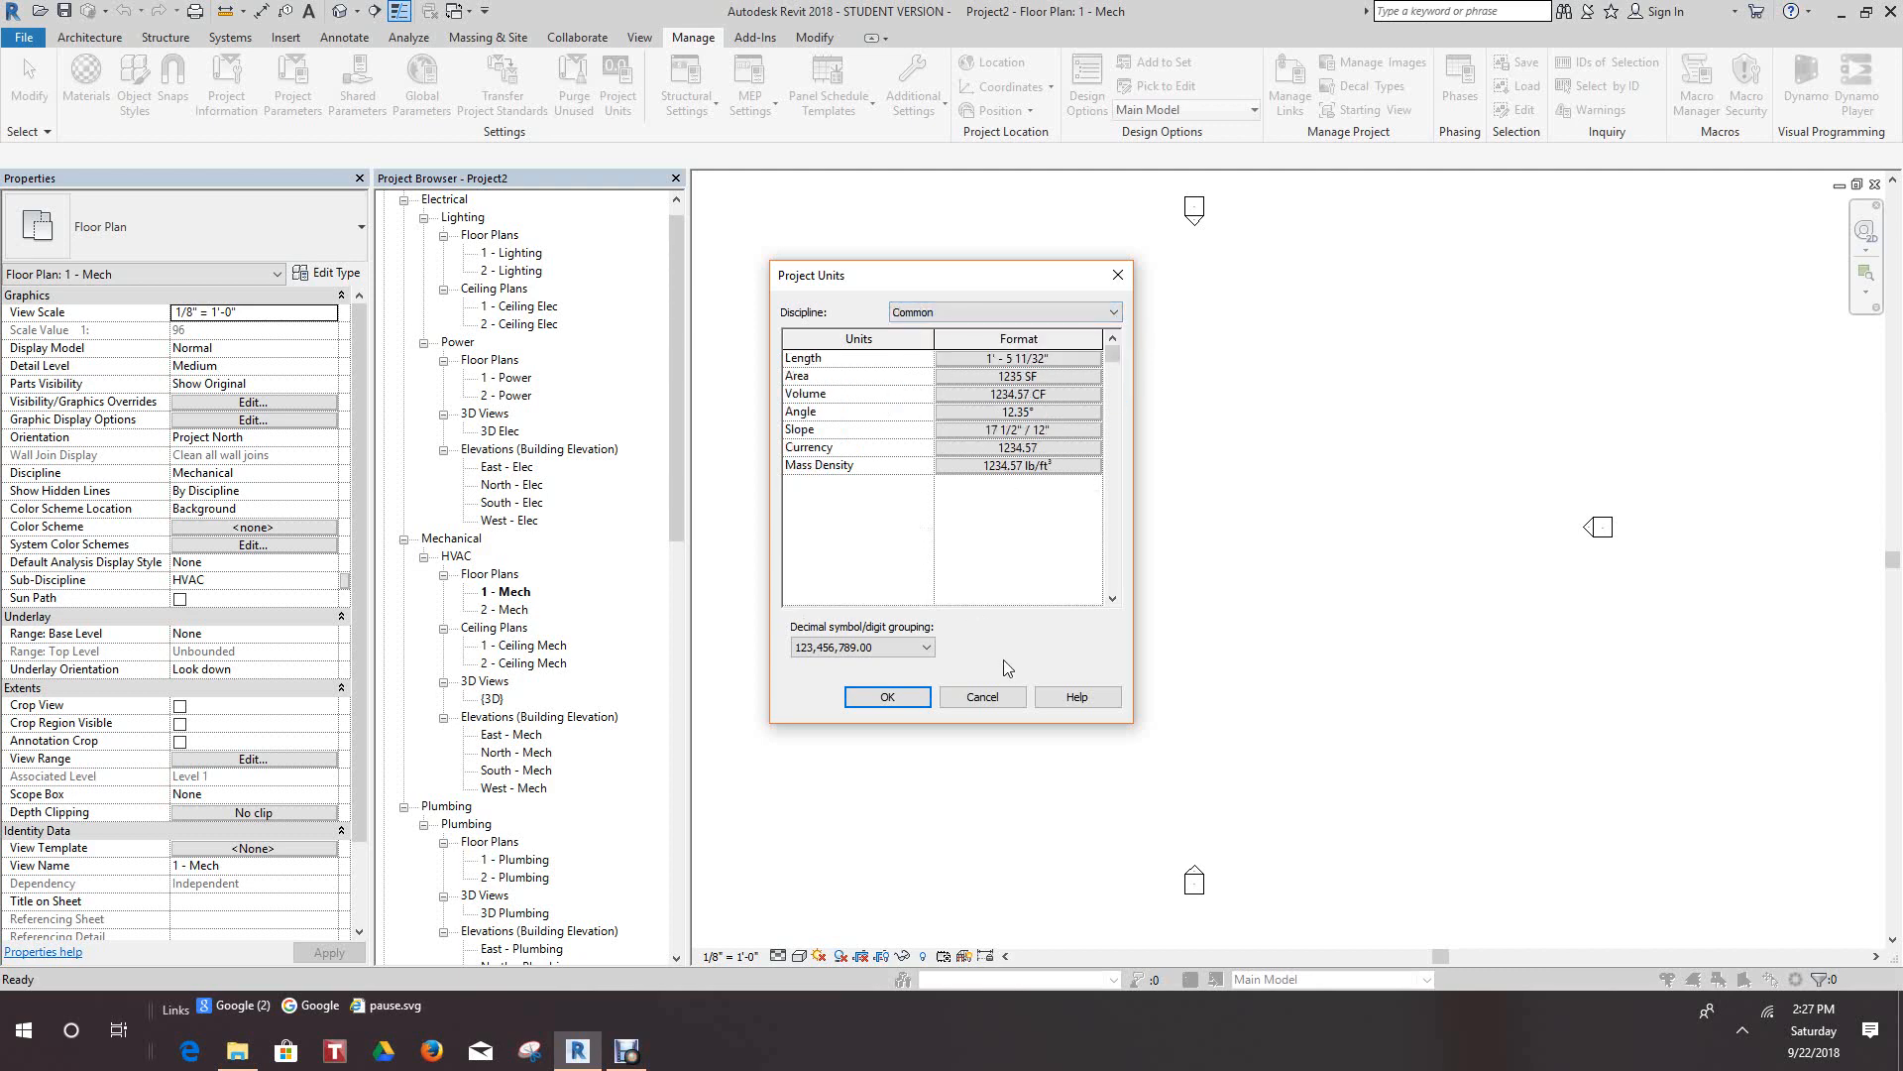
click(887, 697)
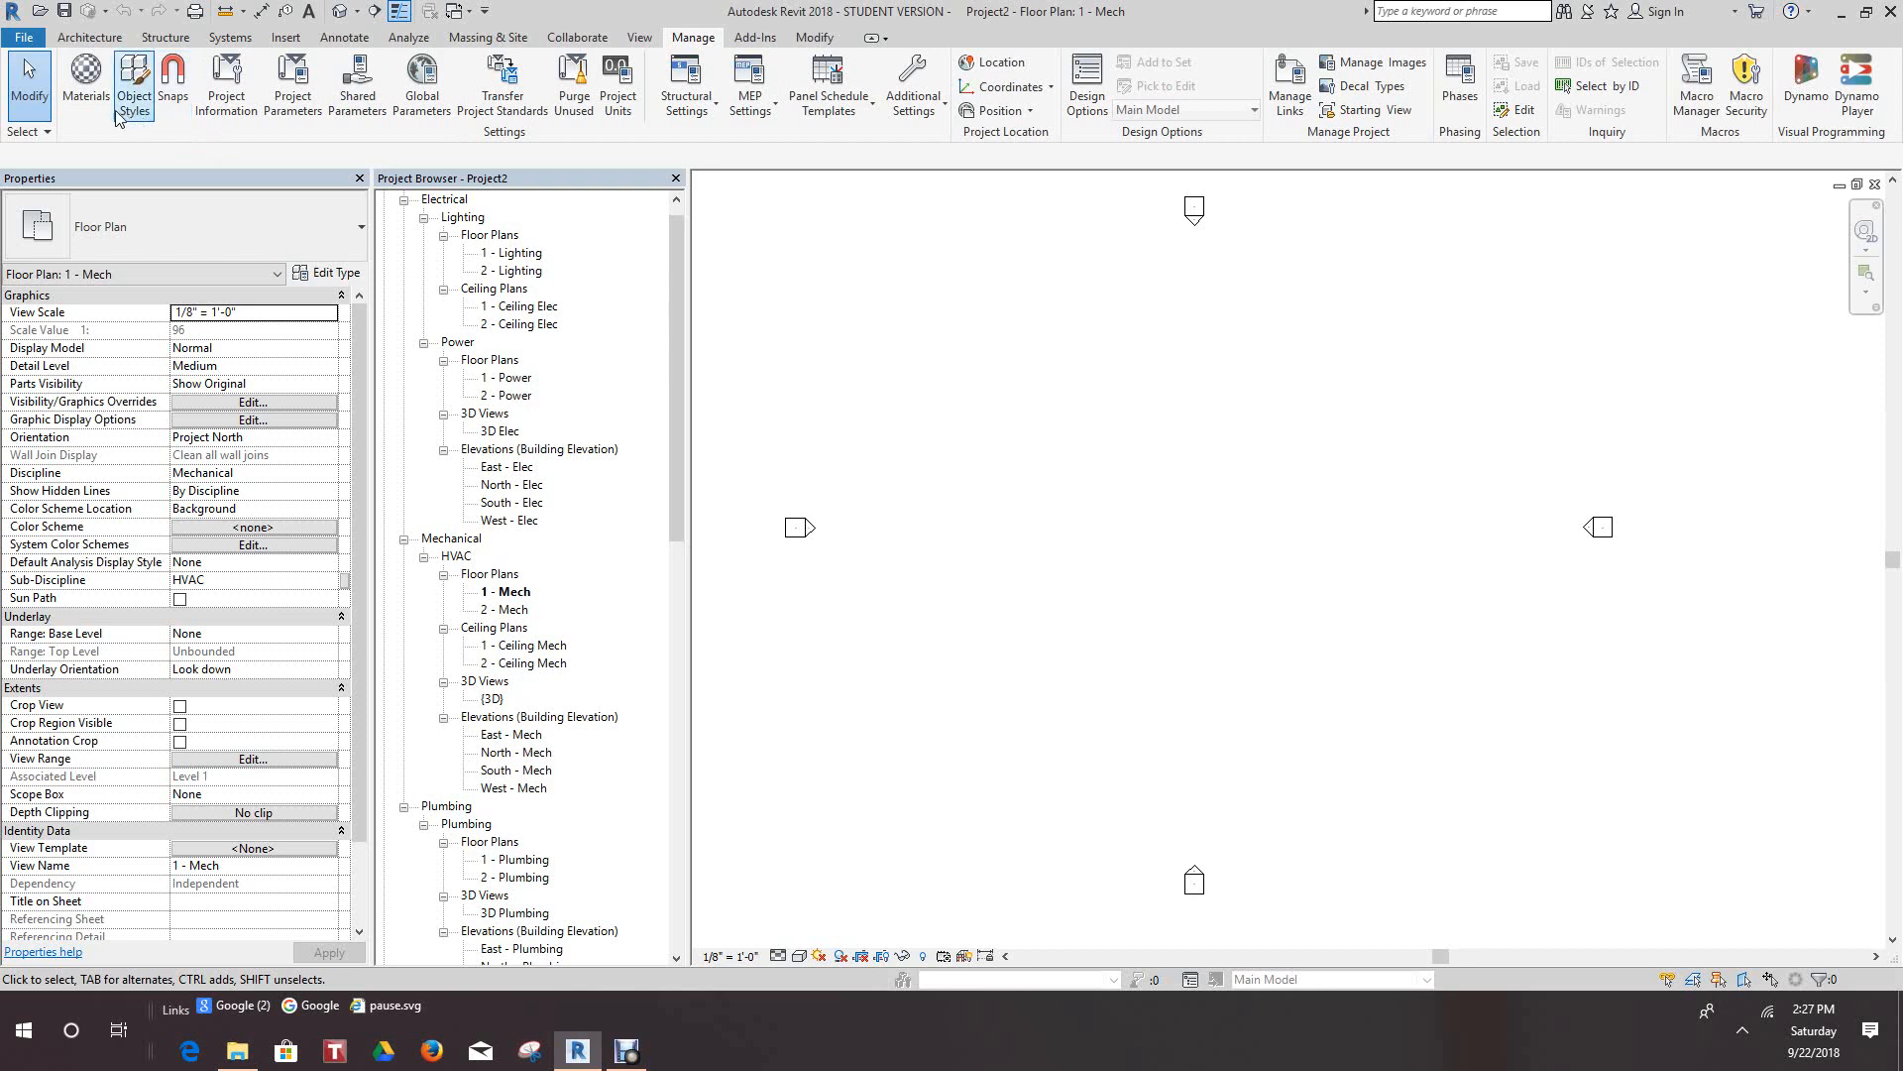
scroll(1302, 283, down, 1)
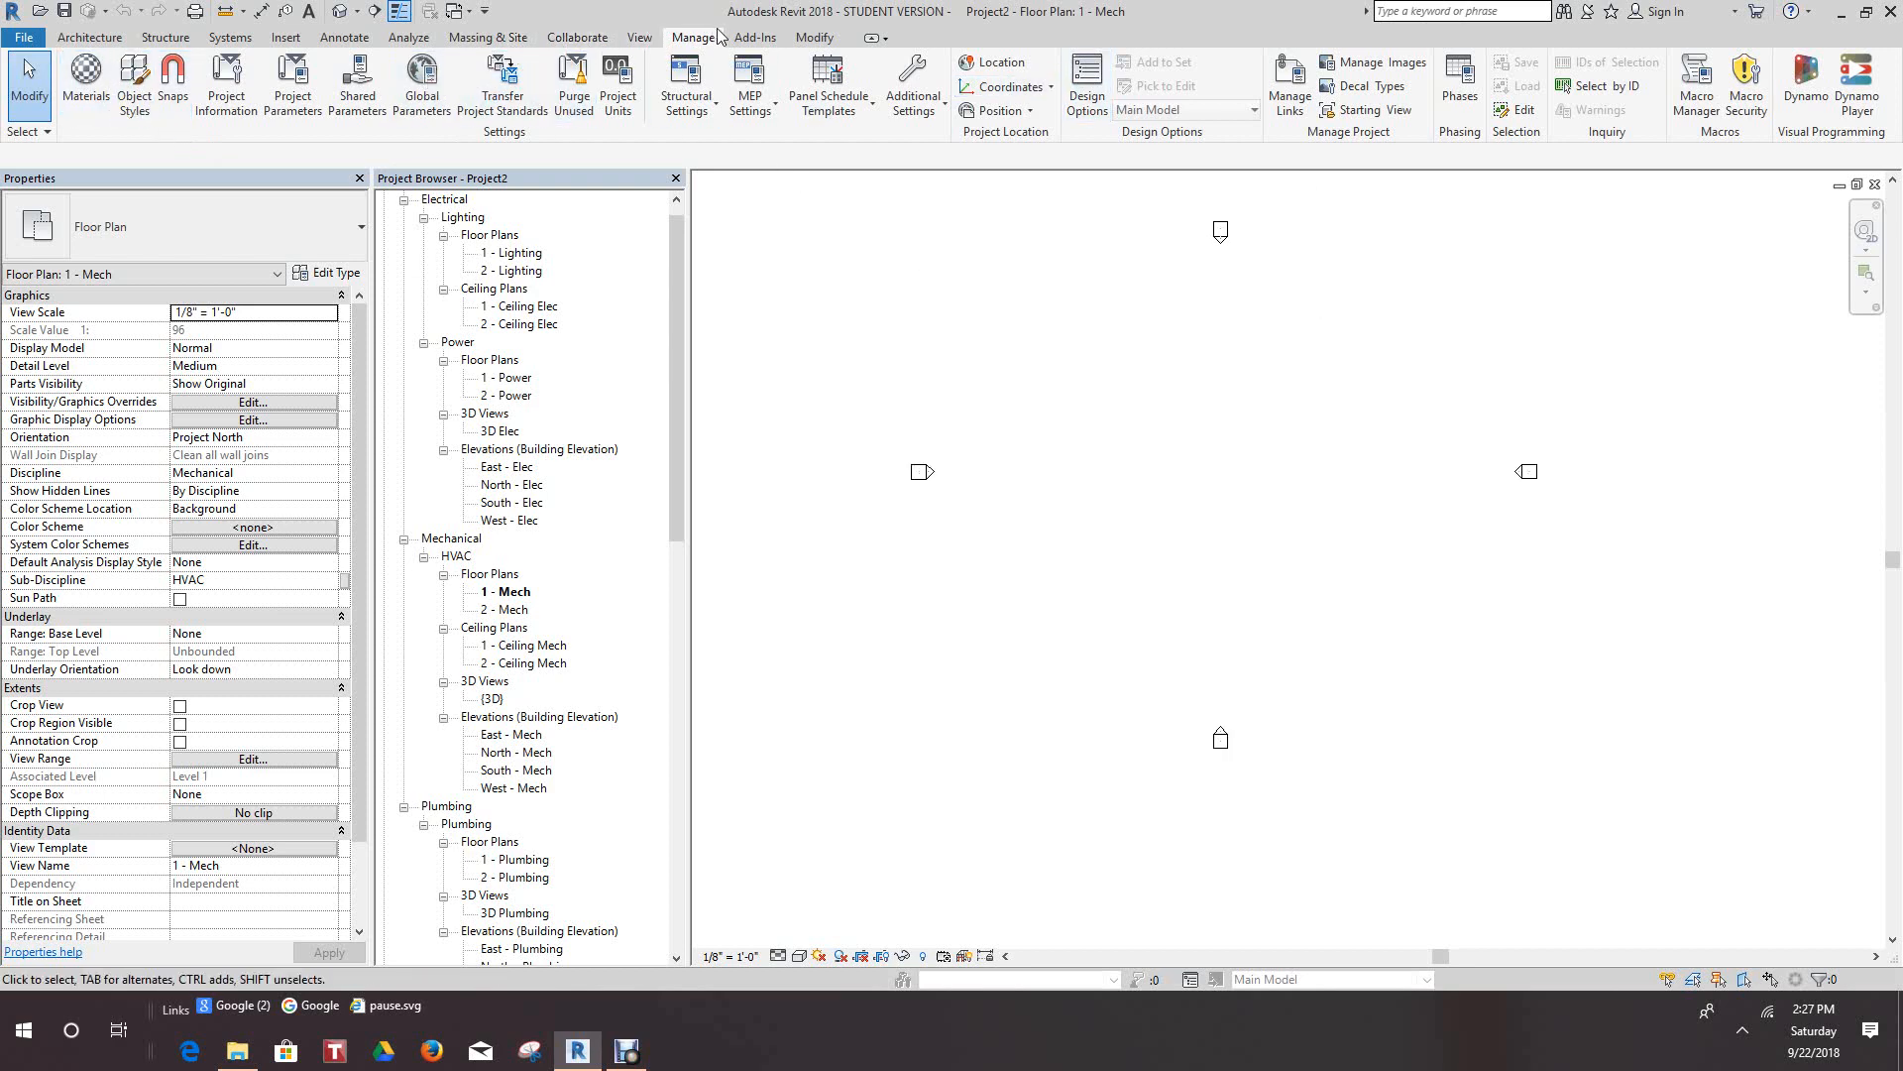
click(406, 39)
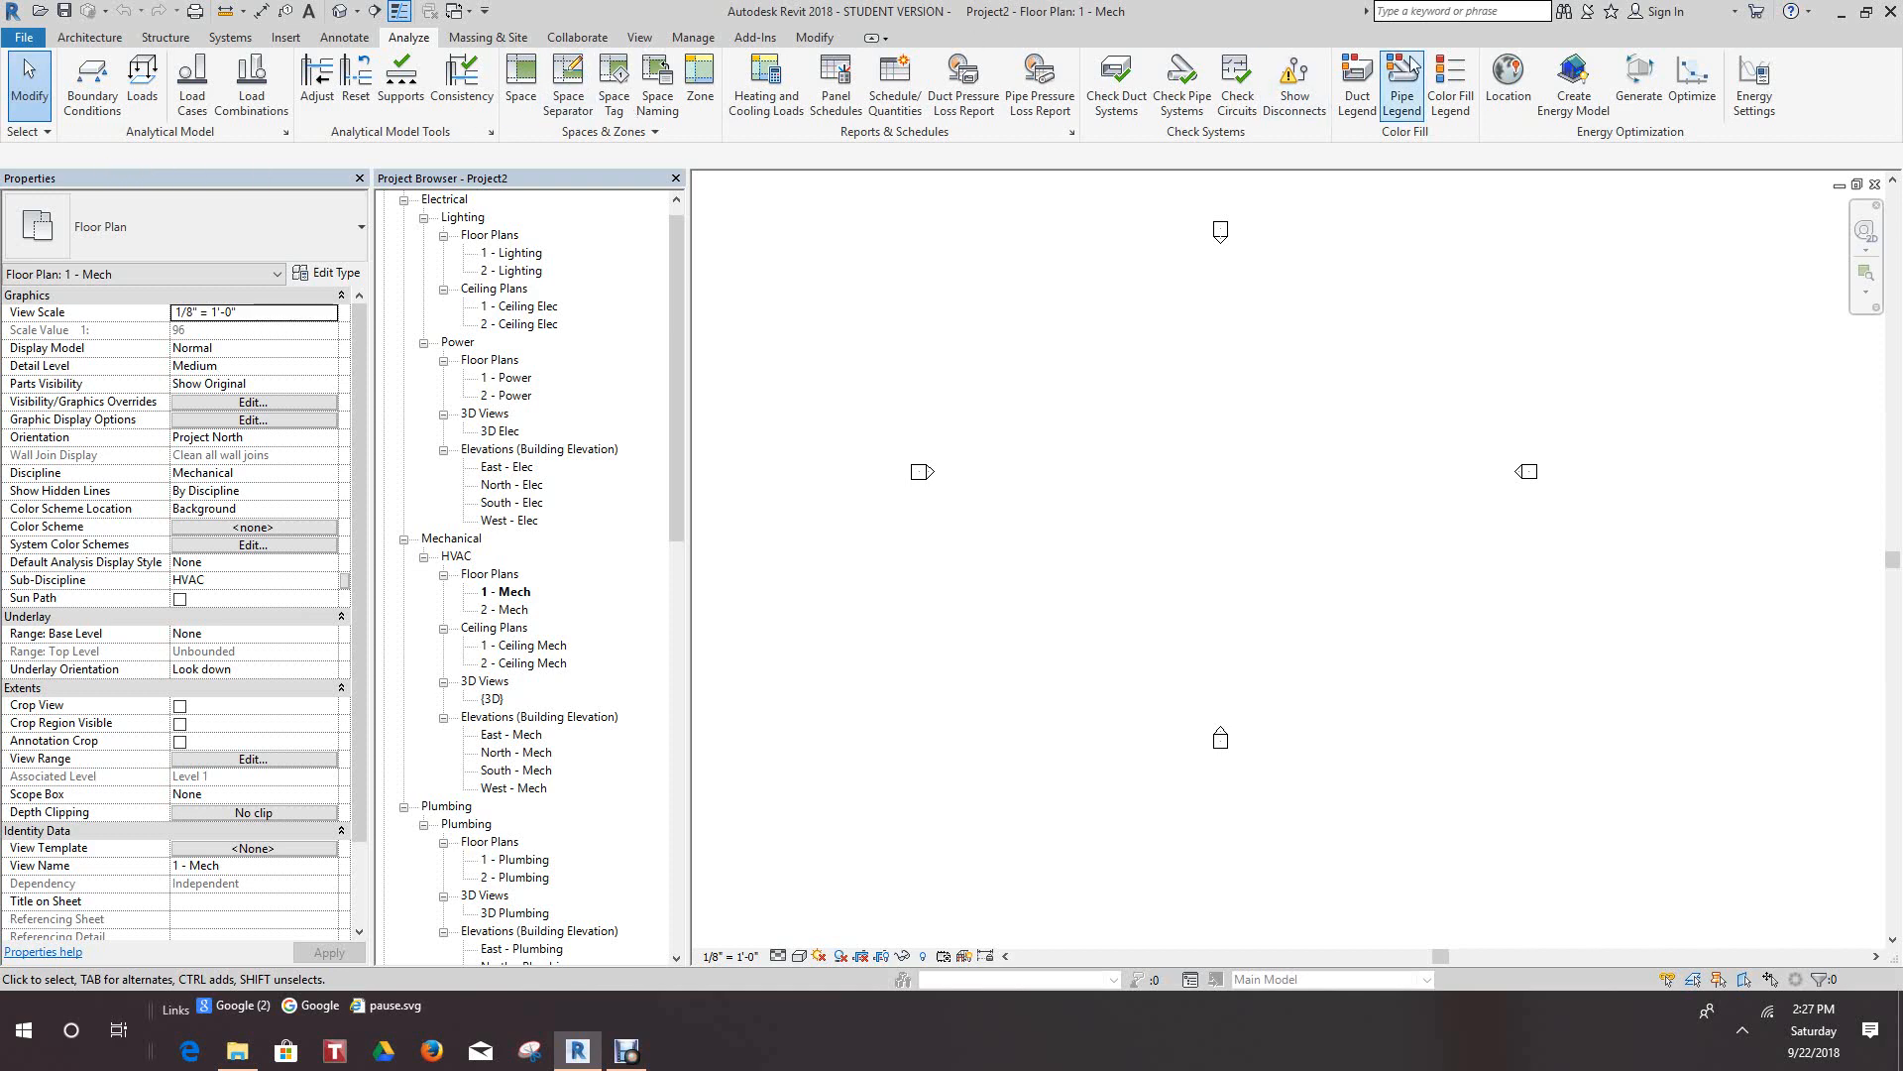
scroll(1196, 458, down, 1)
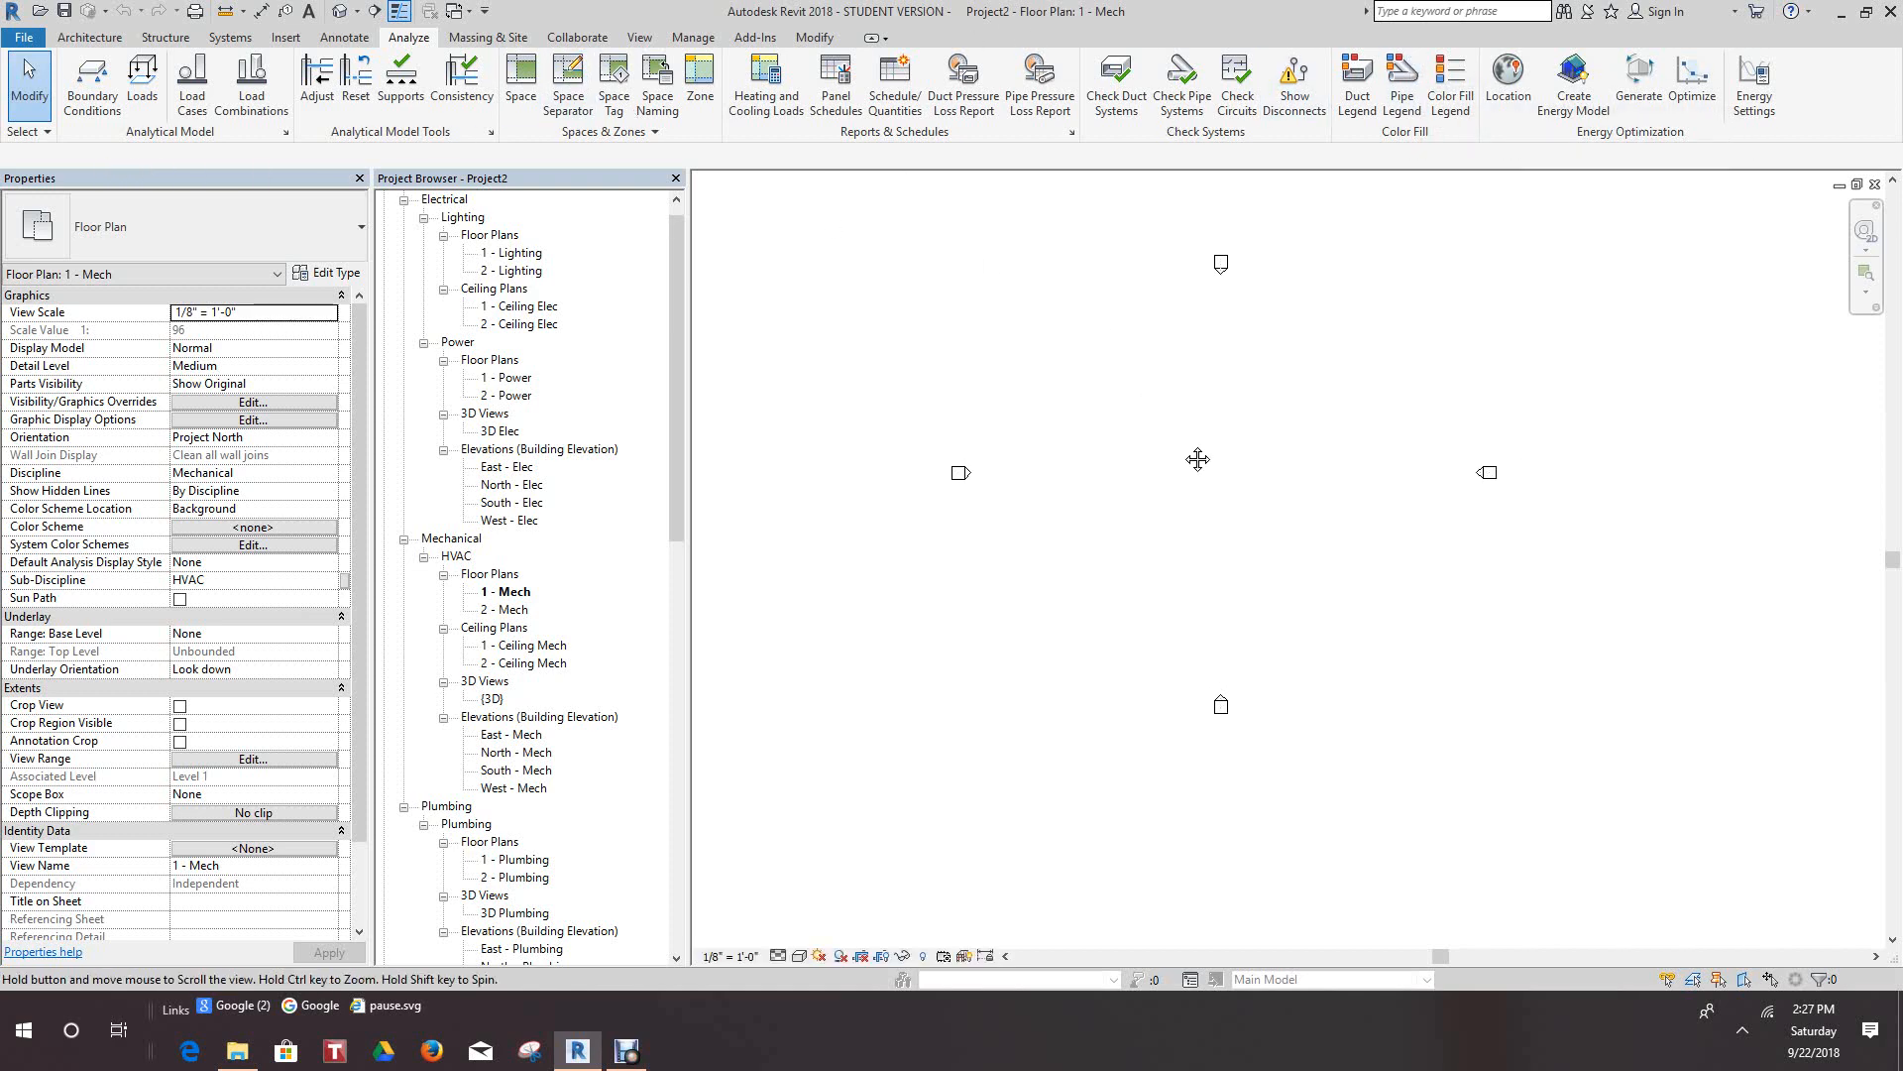
scroll(1197, 459, up, 1)
middle_drag(1198, 459, 1217, 599)
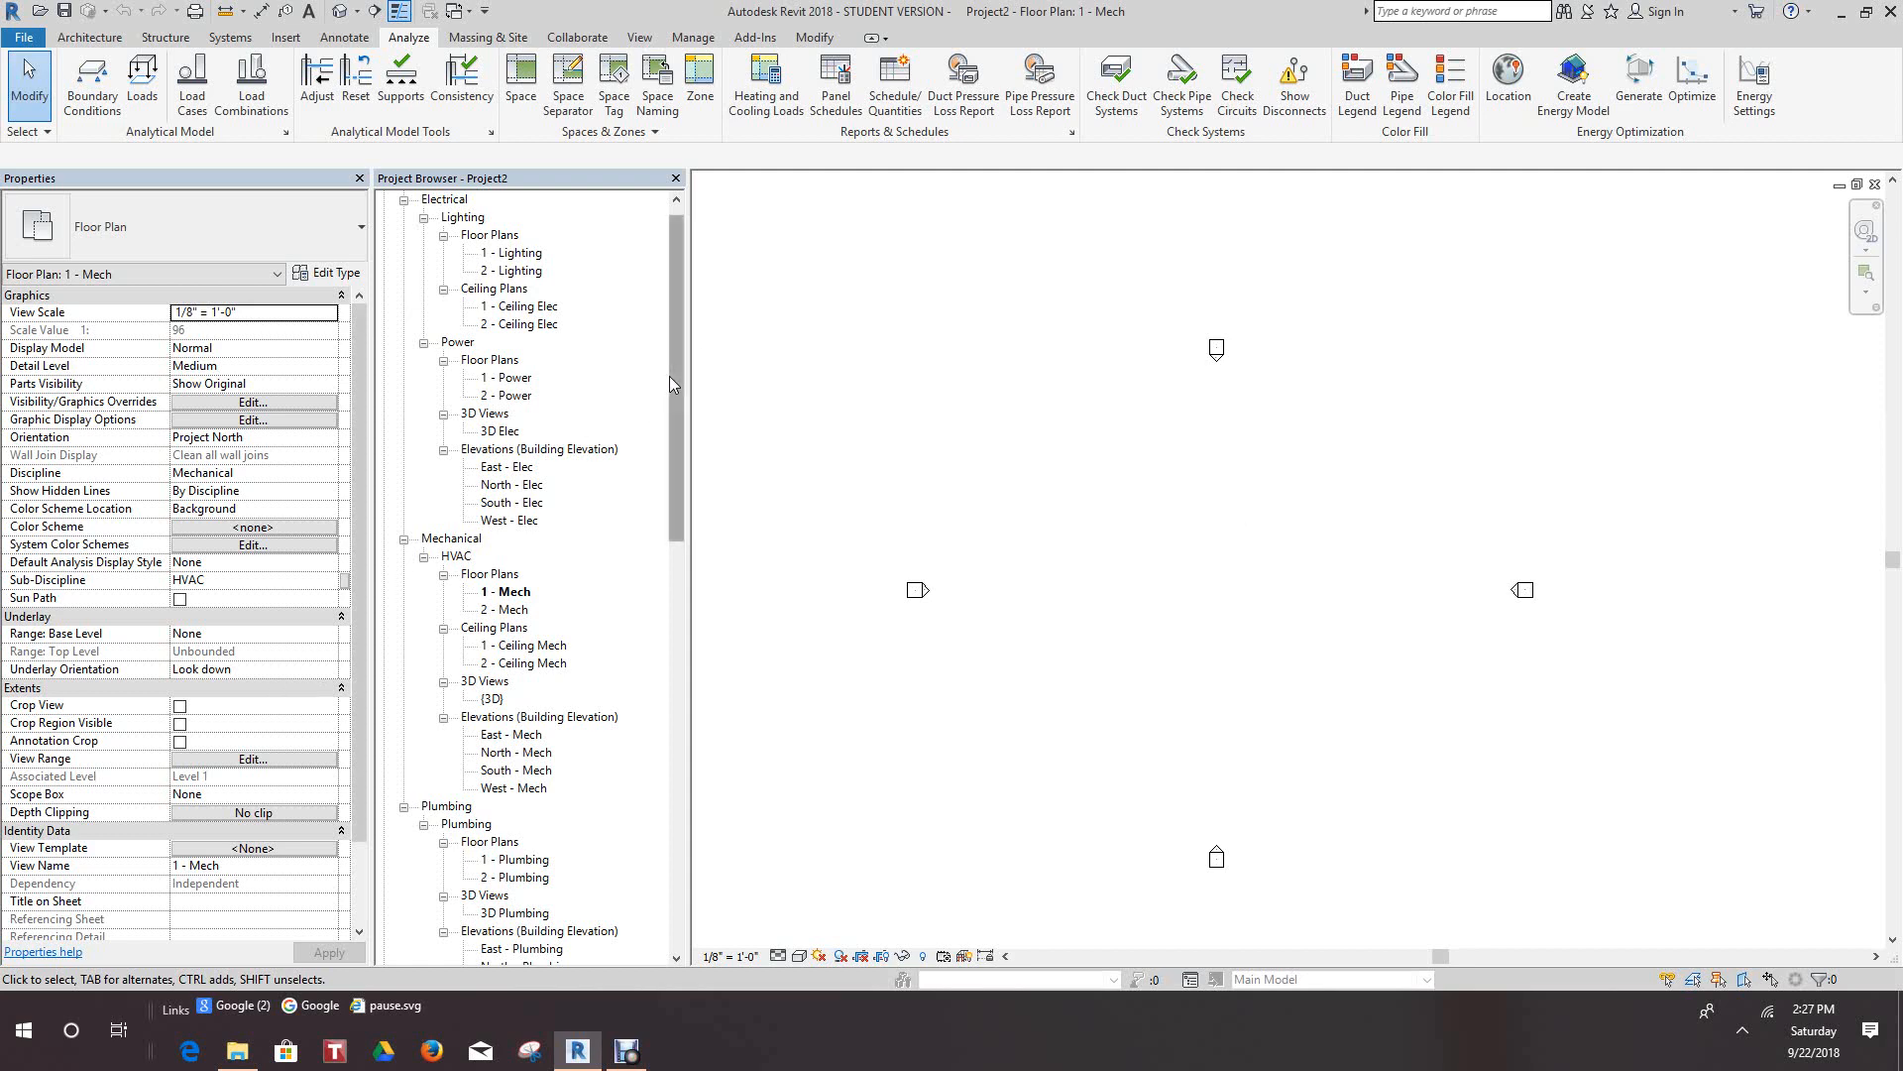
Step: Collapse the Families branch in the Project Browser and return to the floor plan view
scroll(670, 382, down, 5)
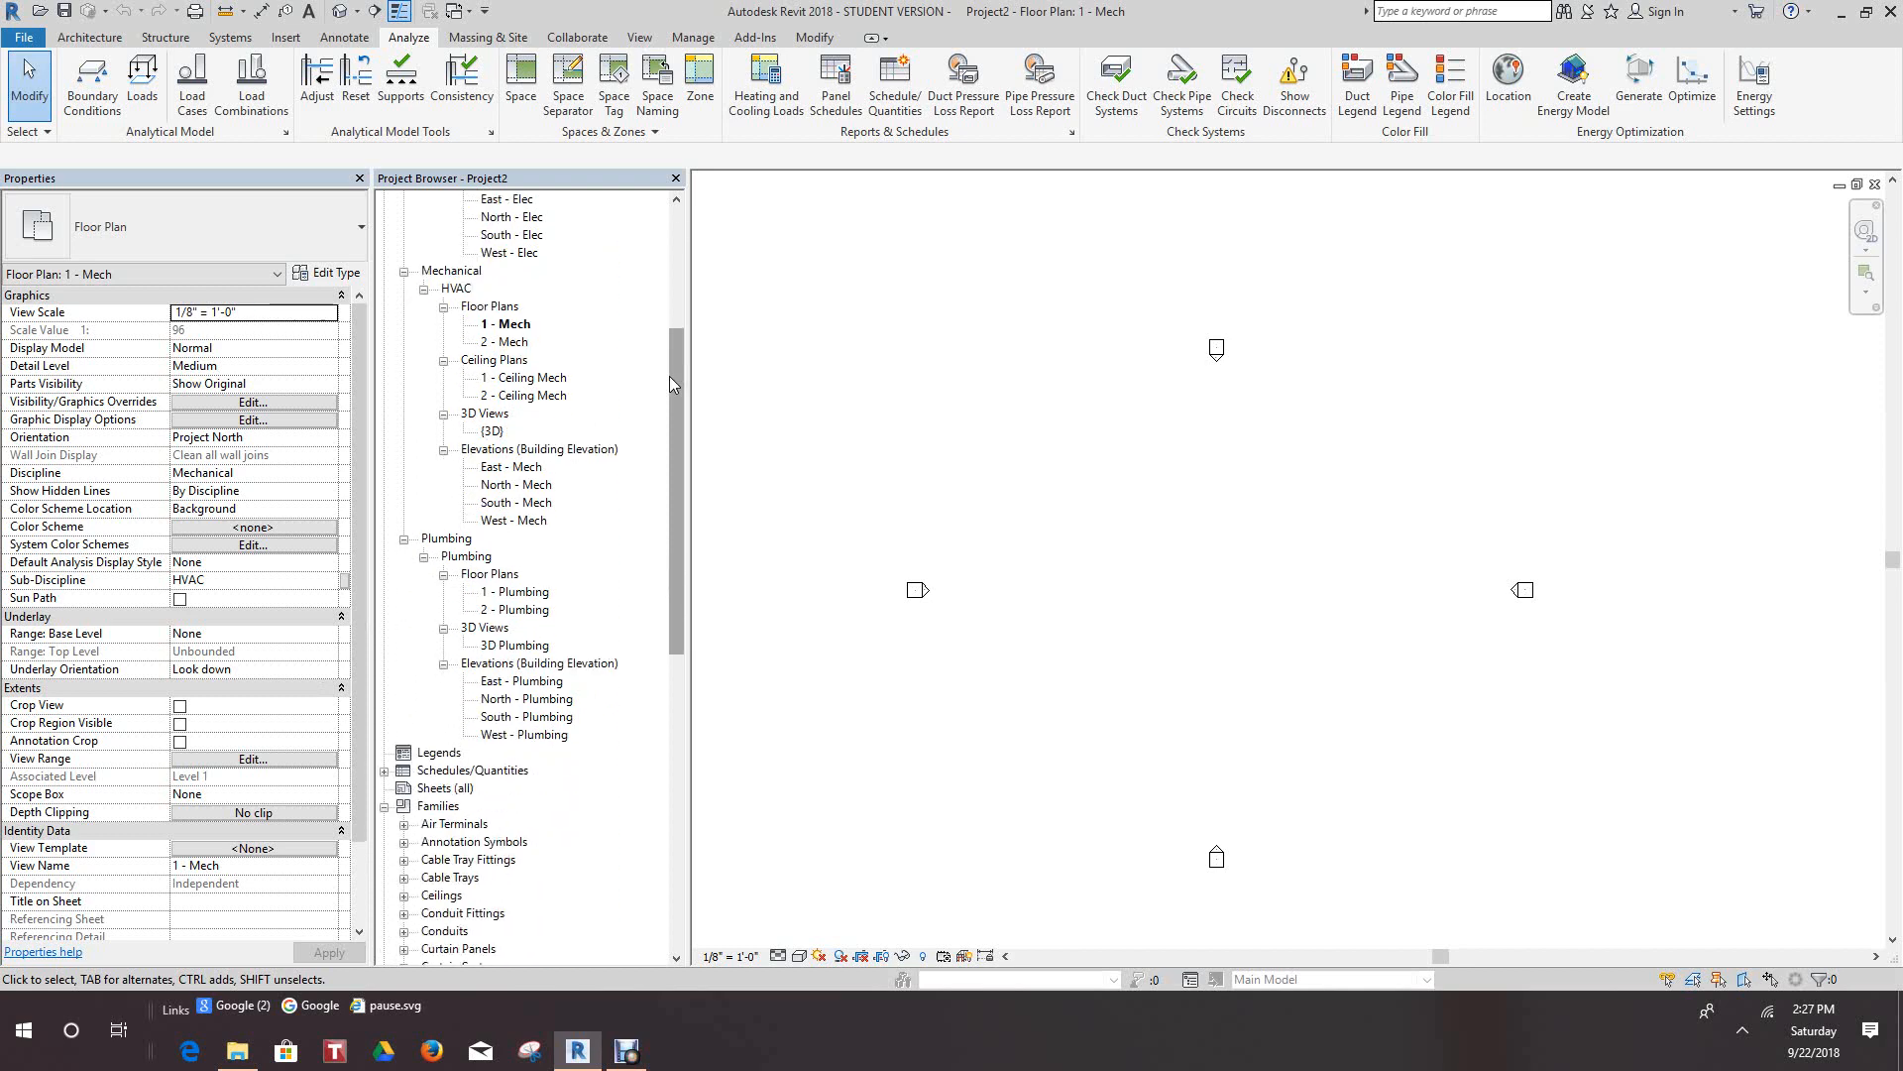
scroll(670, 383, down, 6)
scroll(670, 382, down, 3)
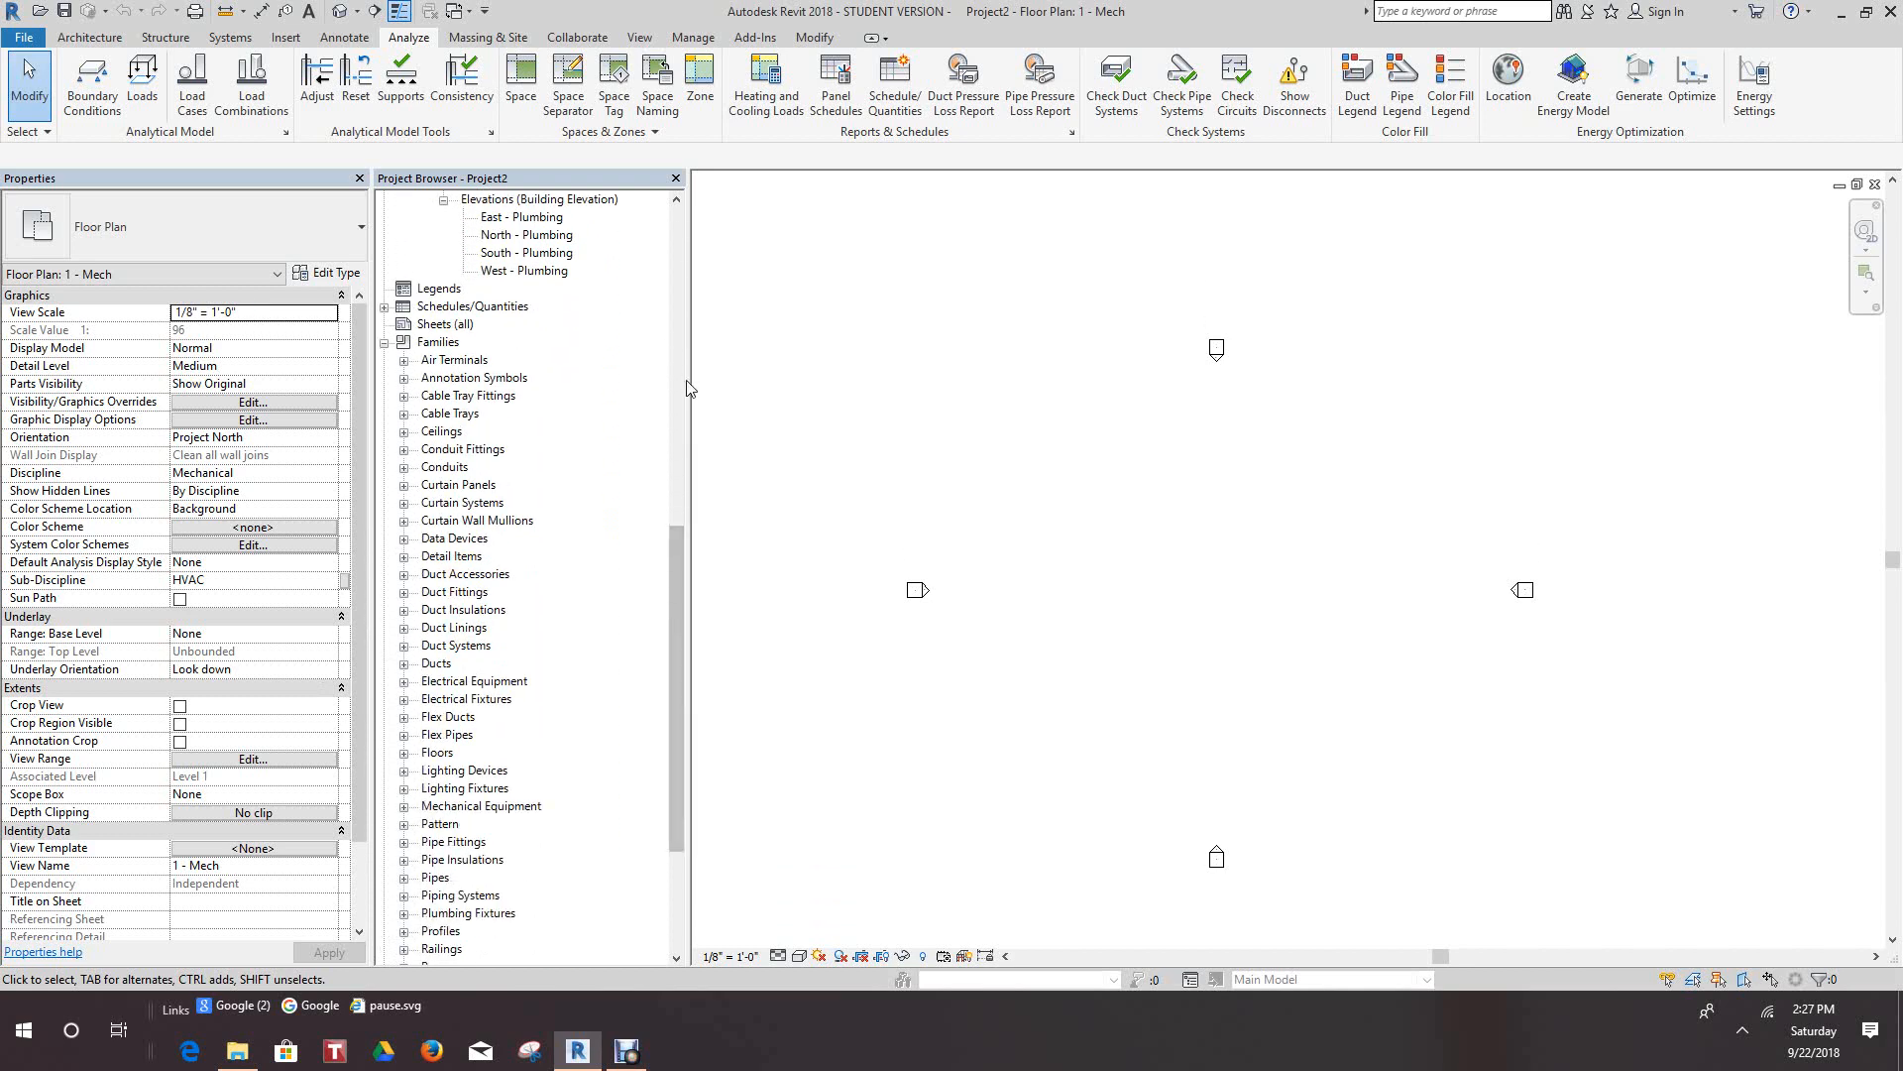
scroll(698, 386, down, 1)
scroll(700, 573, down, 3)
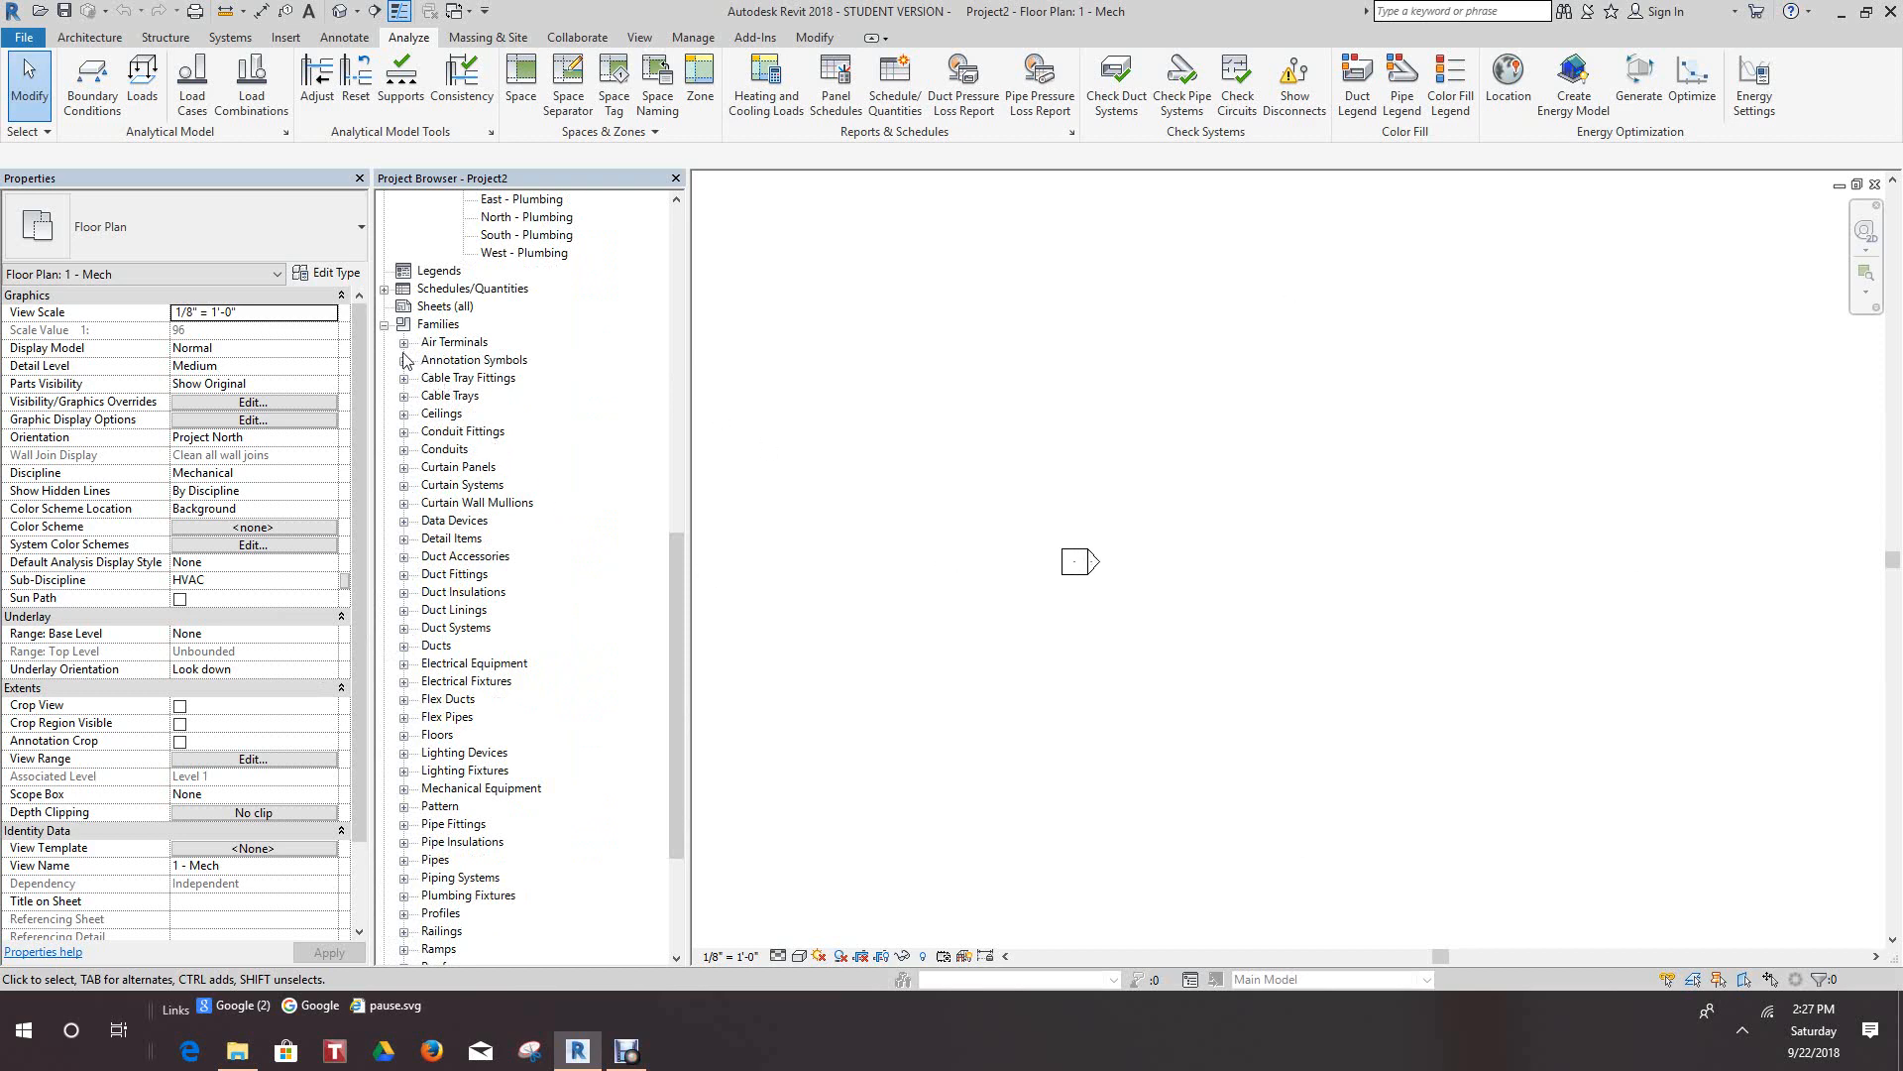
click(385, 325)
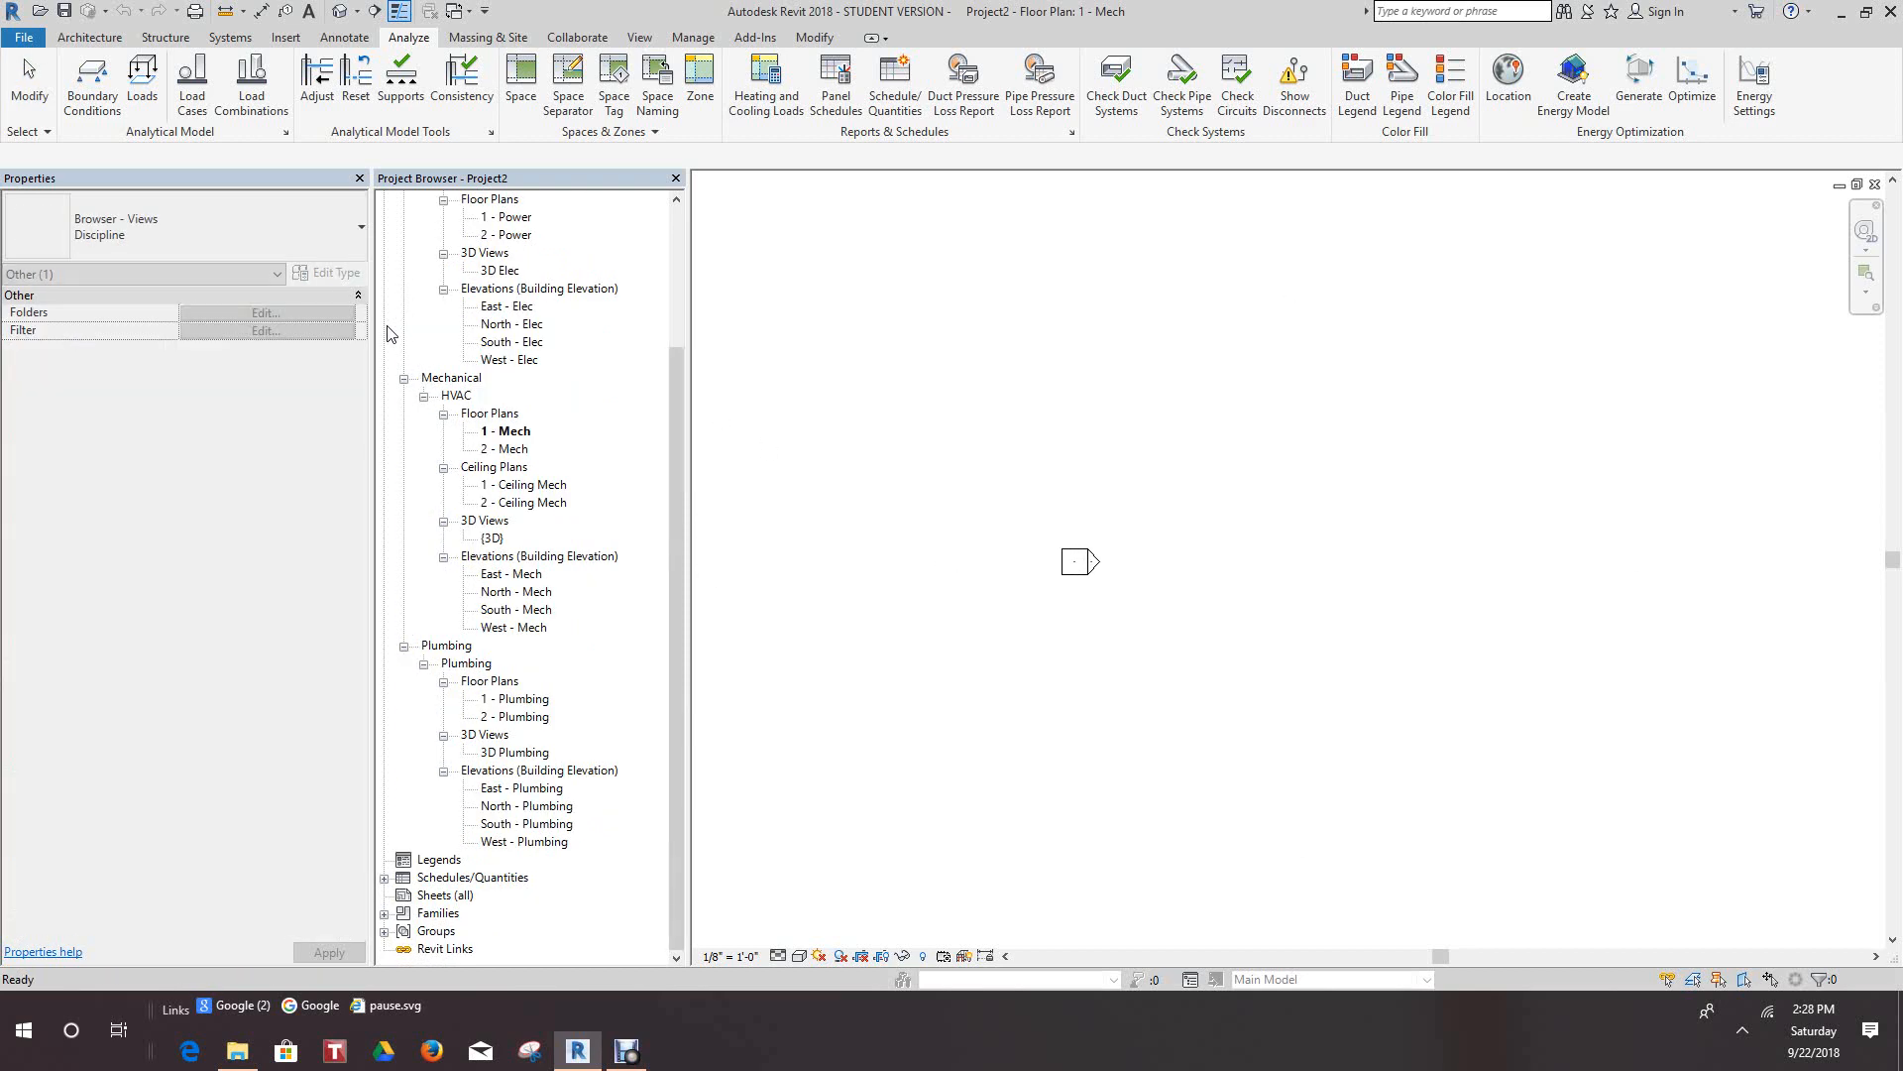
scroll(1384, 476, up, 3)
click(1066, 609)
scroll(1564, 450, down, 1)
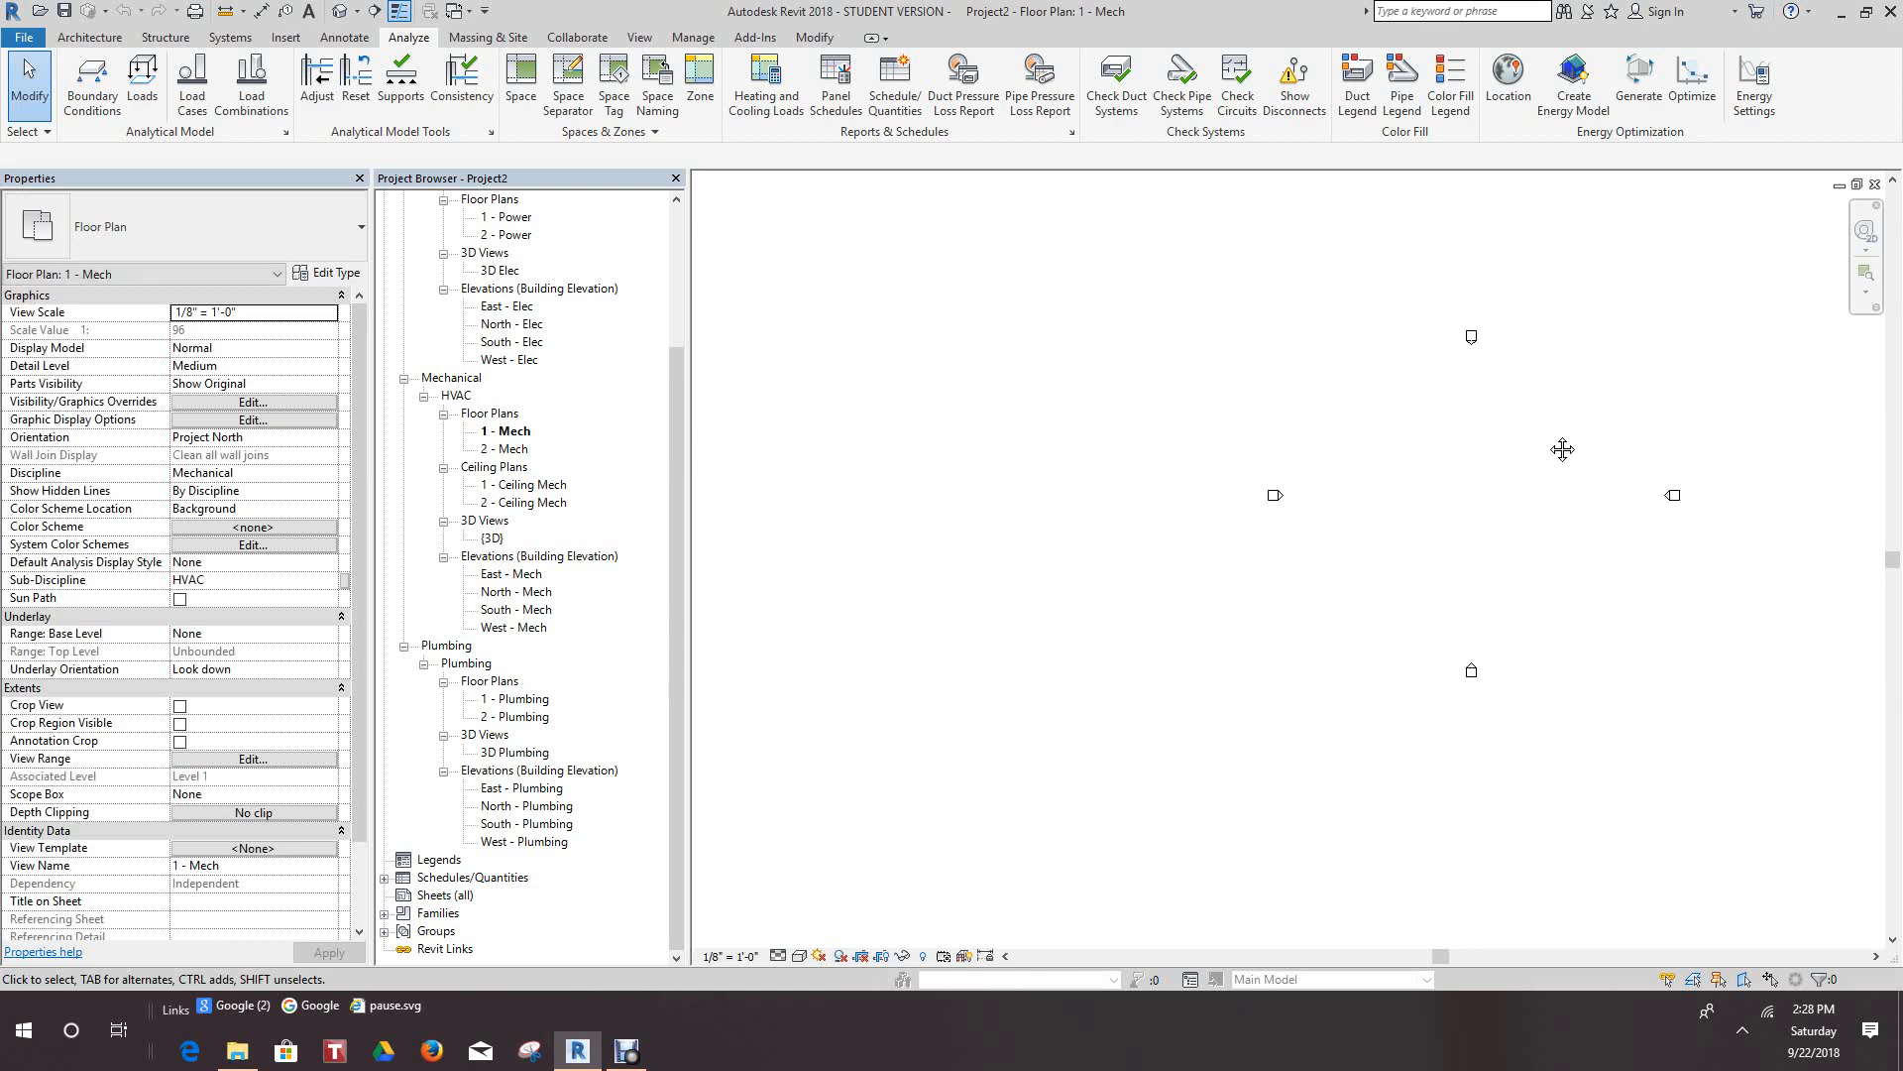
middle_drag(1563, 450, 1269, 519)
scroll(1219, 543, up, 3)
scroll(1257, 488, up, 1)
Step: Start saving a copy as a Revit project and choose the assign727 folder on USB DISK (E:) as its location
click(21, 36)
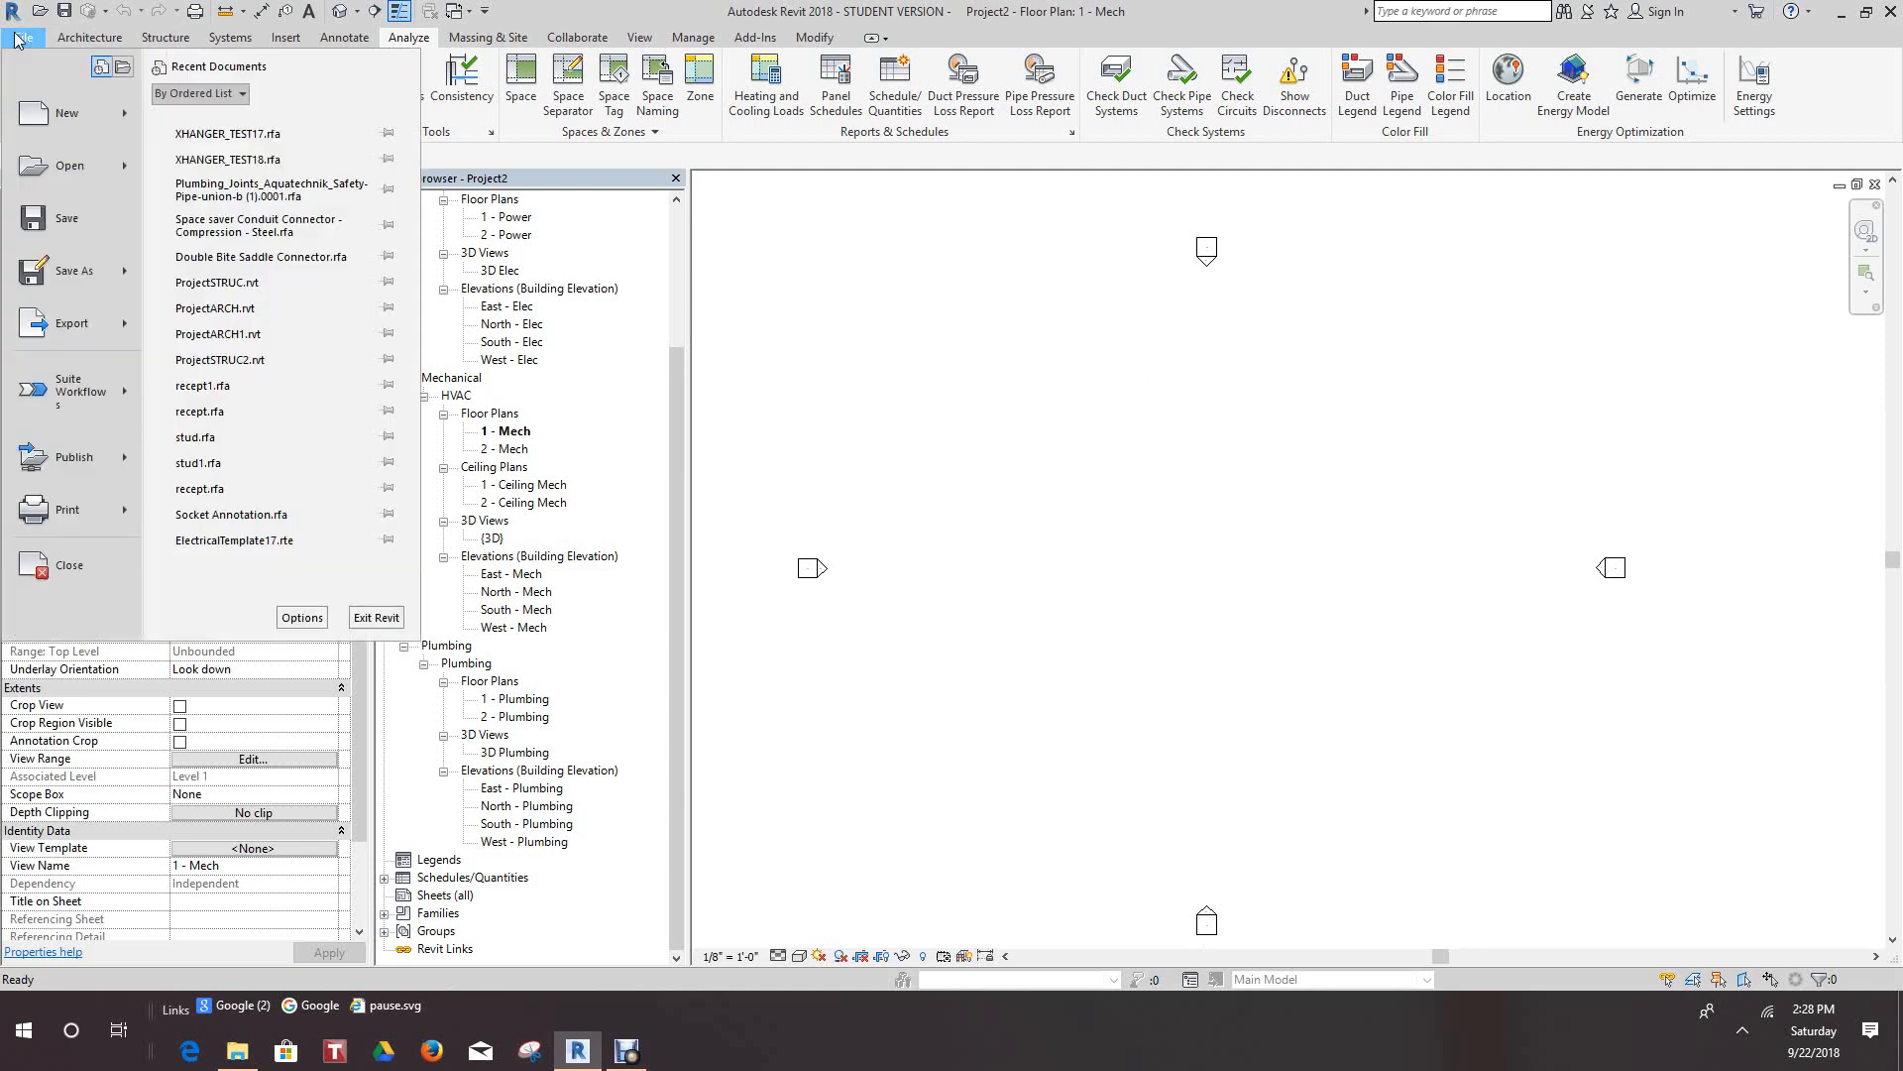
mouse_move(75, 286)
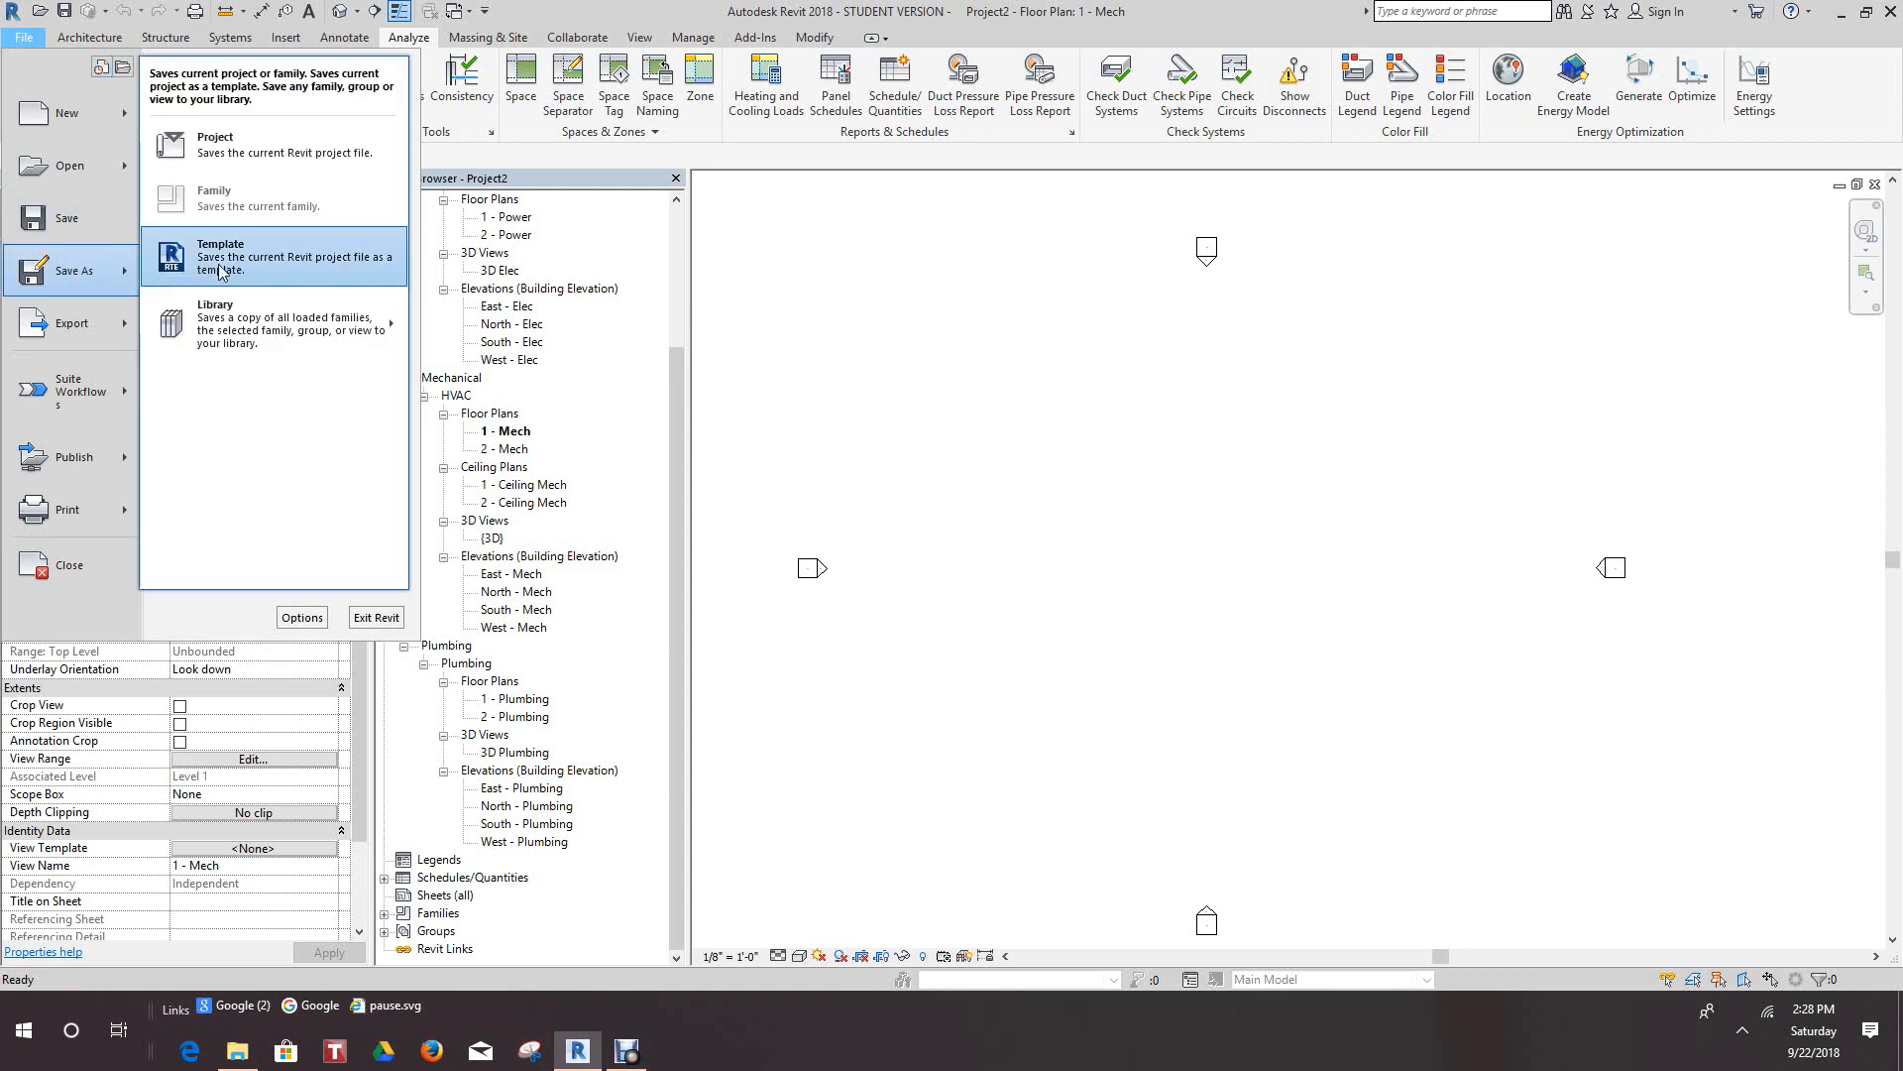
click(250, 145)
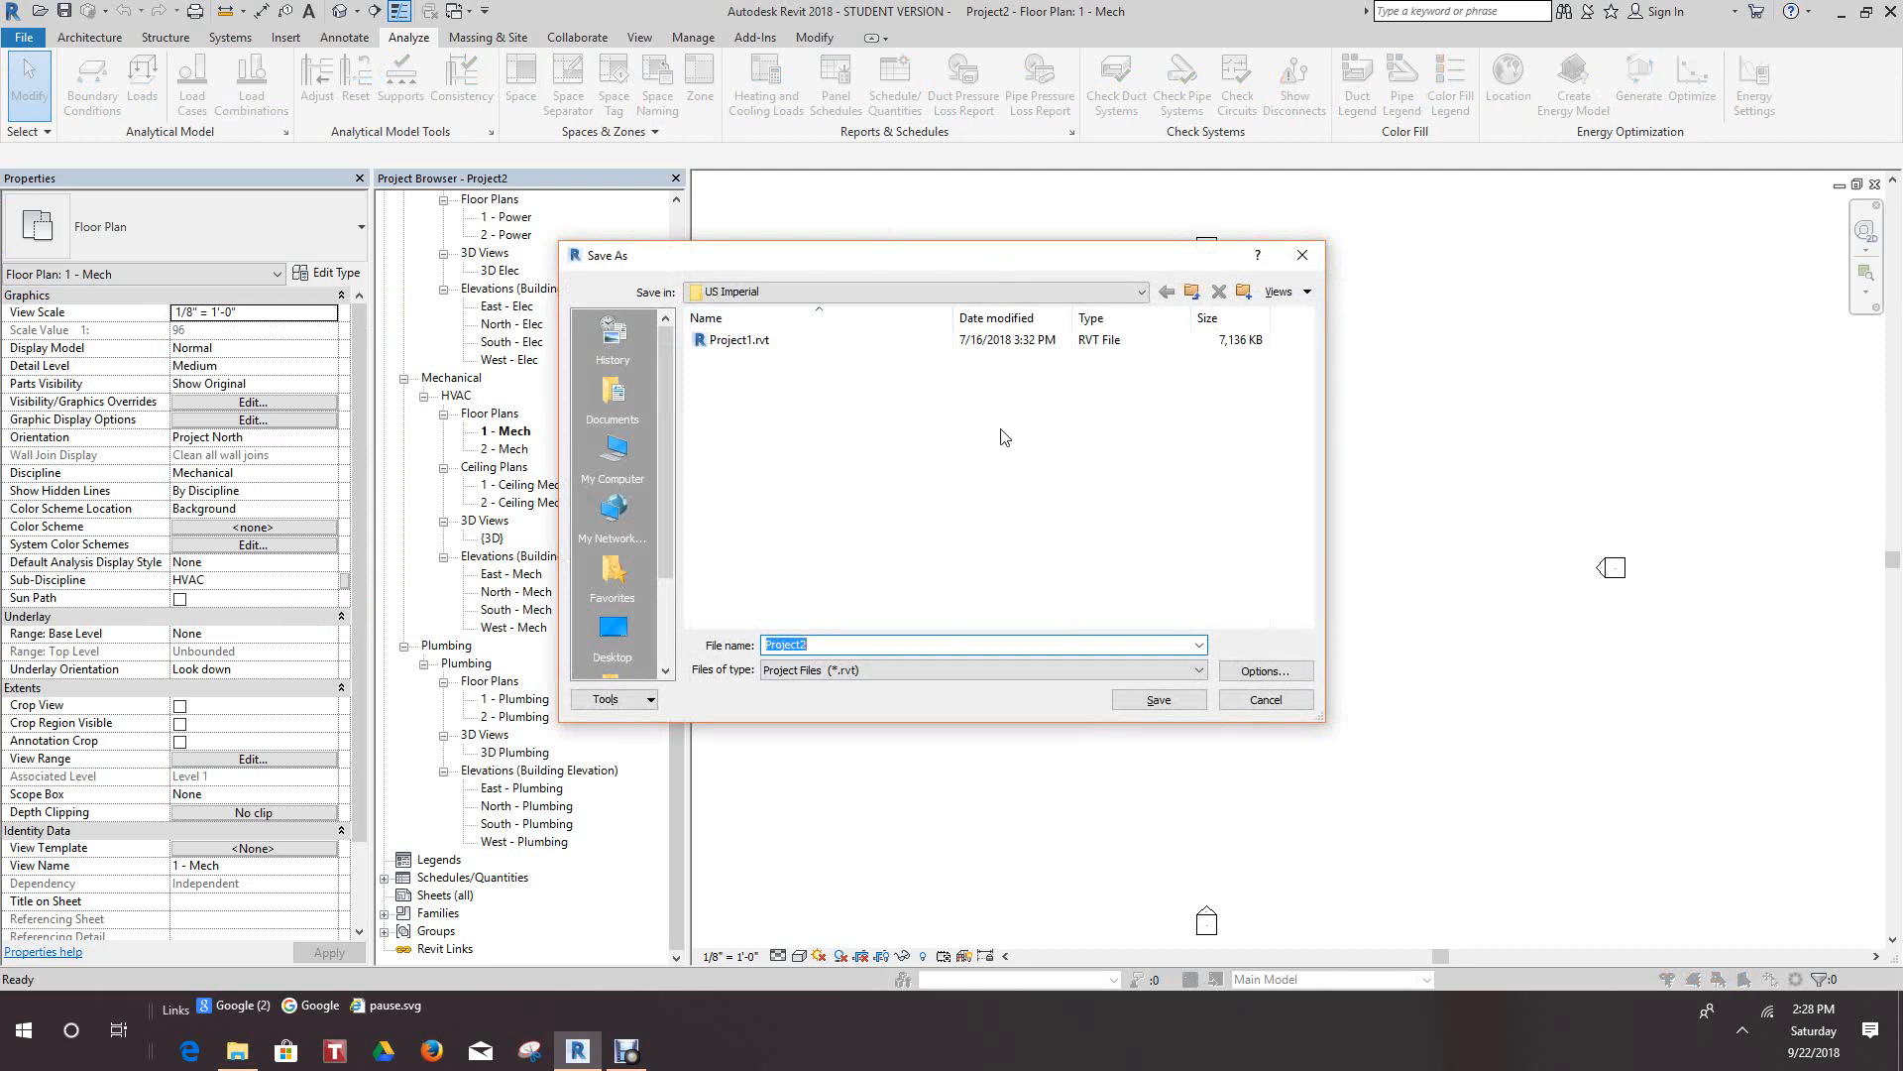
click(1142, 292)
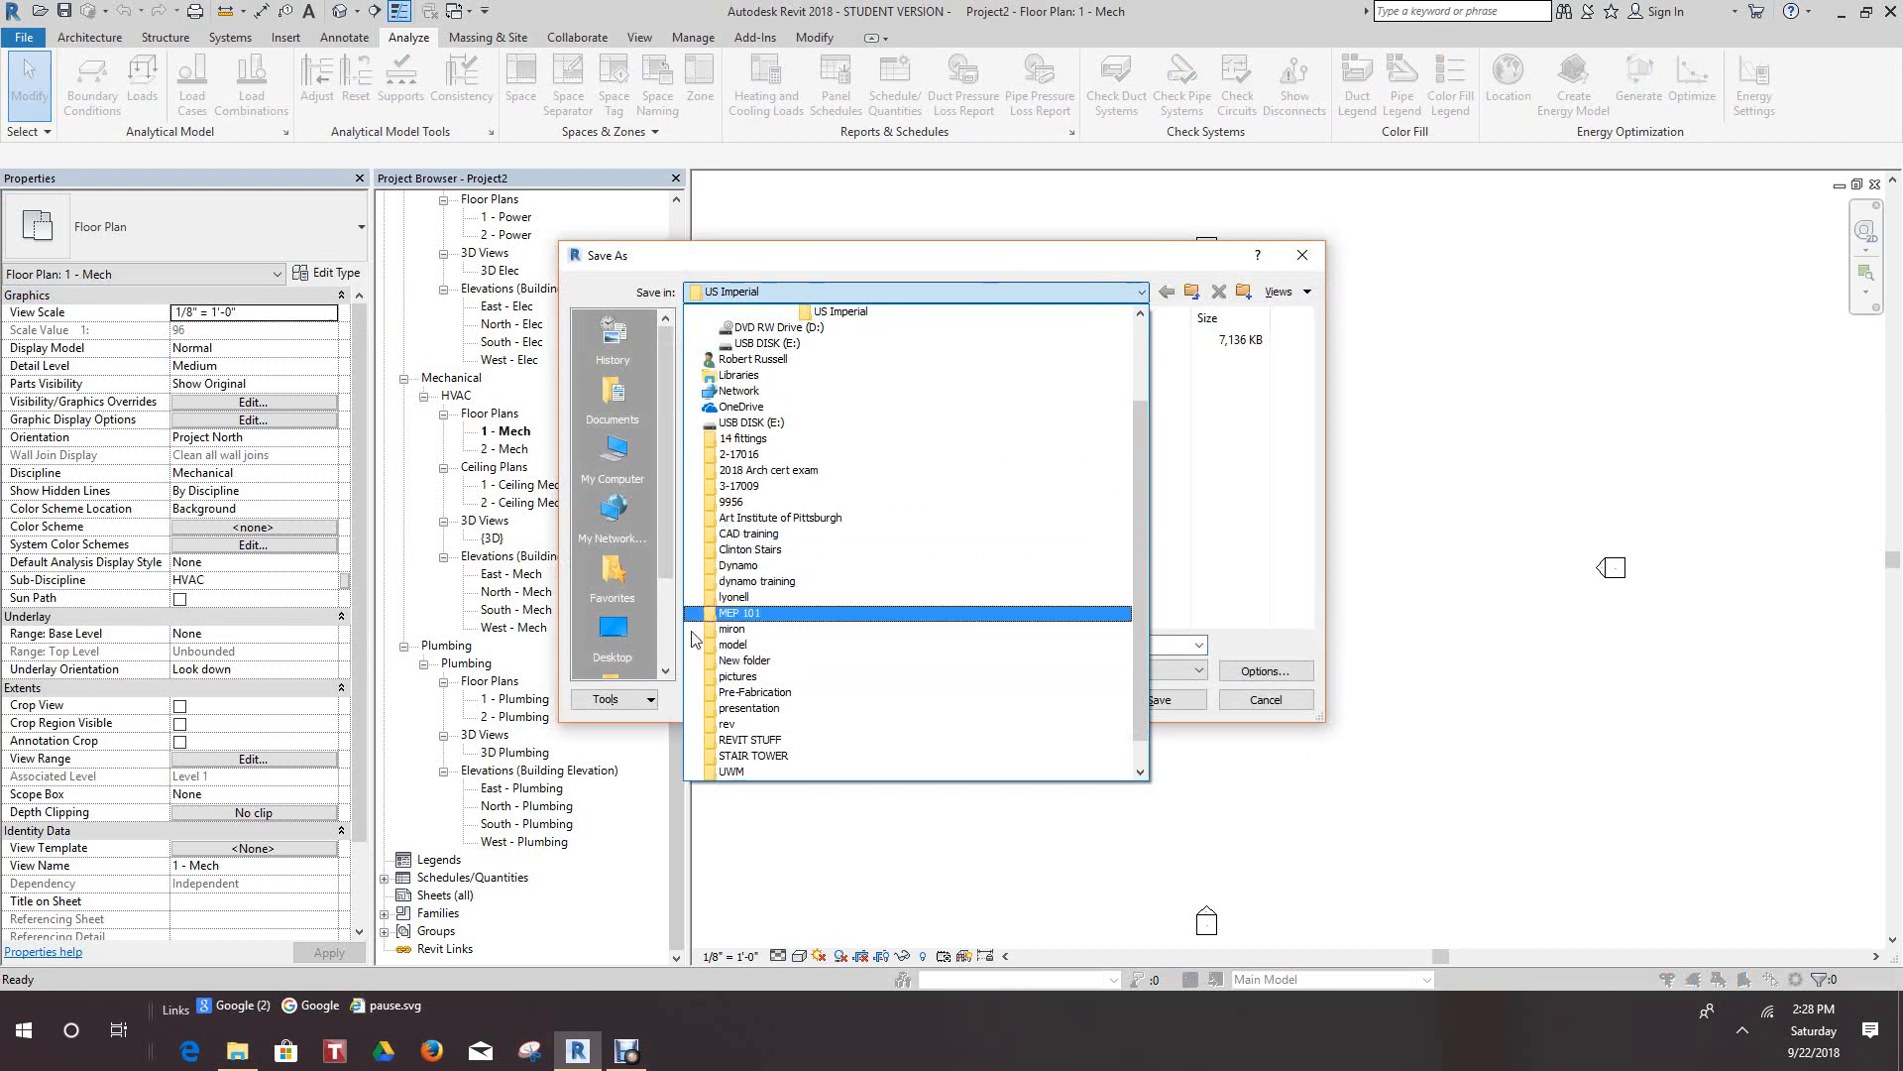
scroll(750, 753, down, 2)
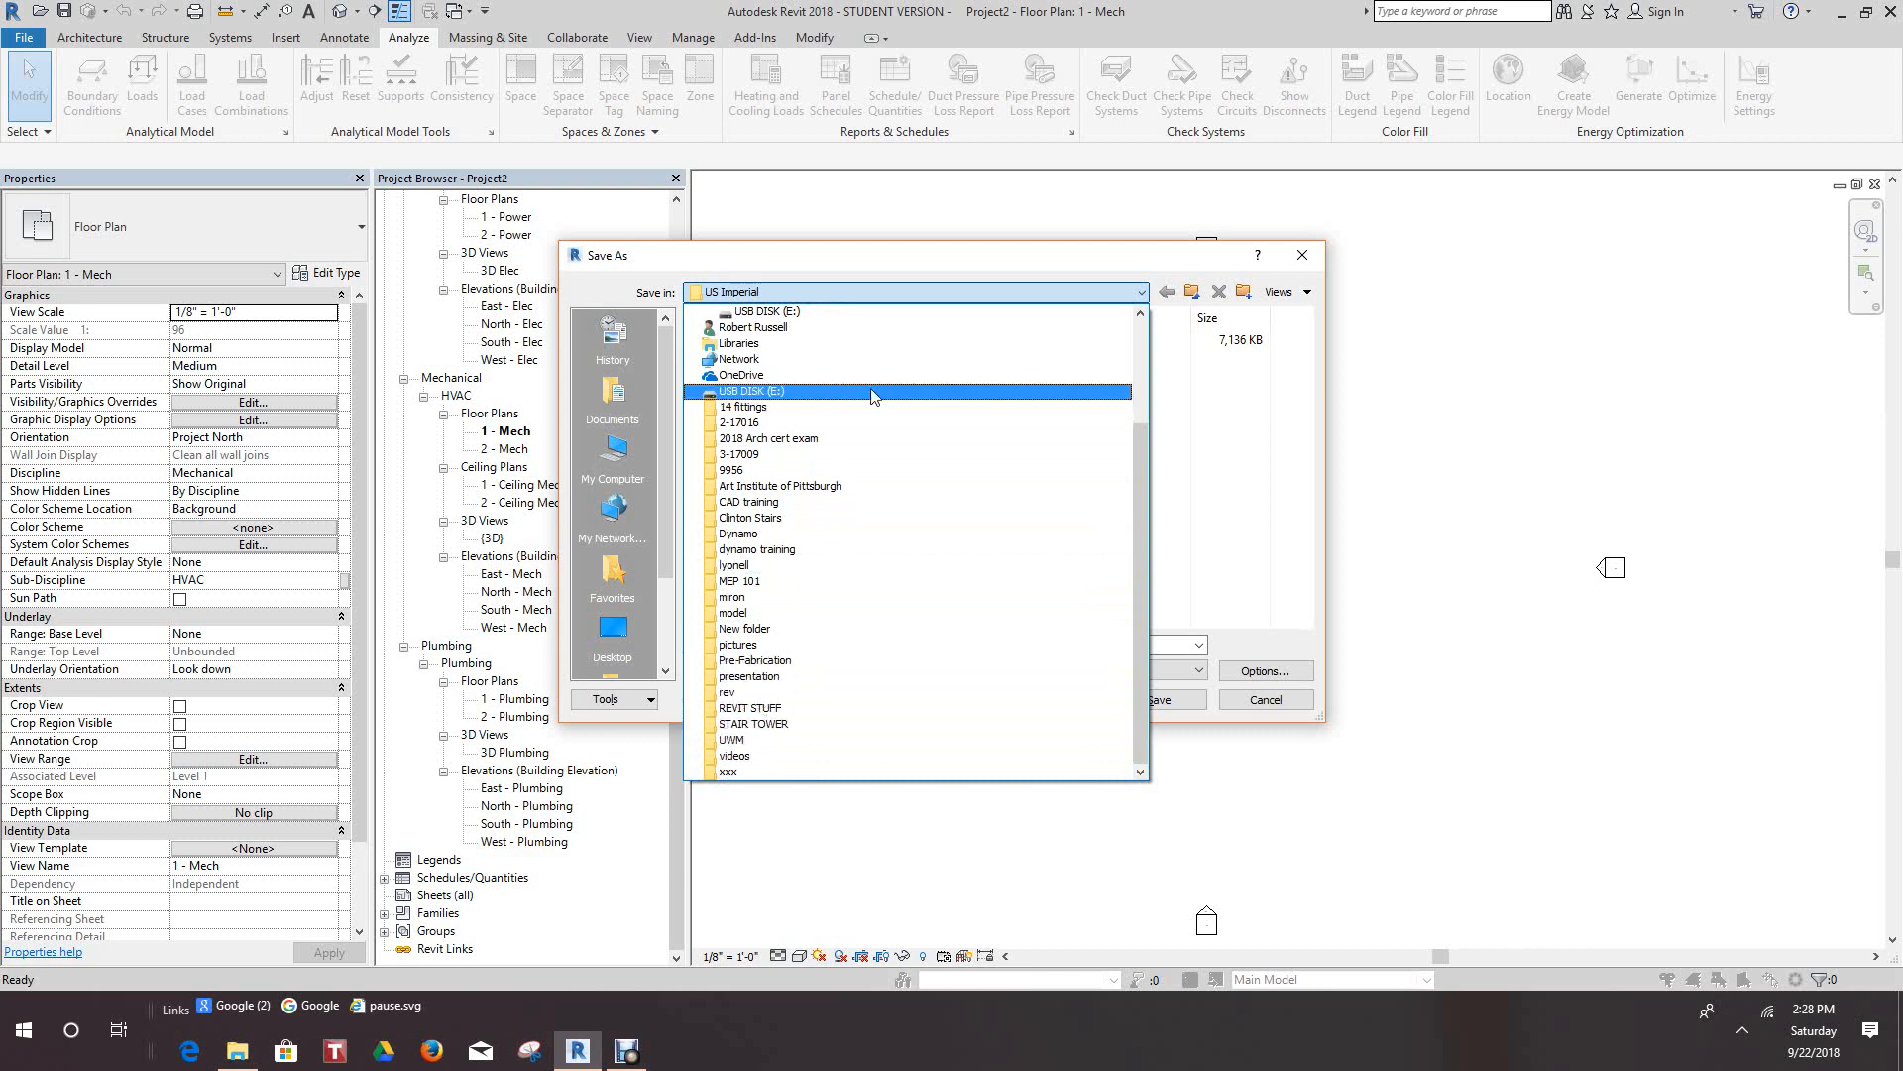
click(750, 392)
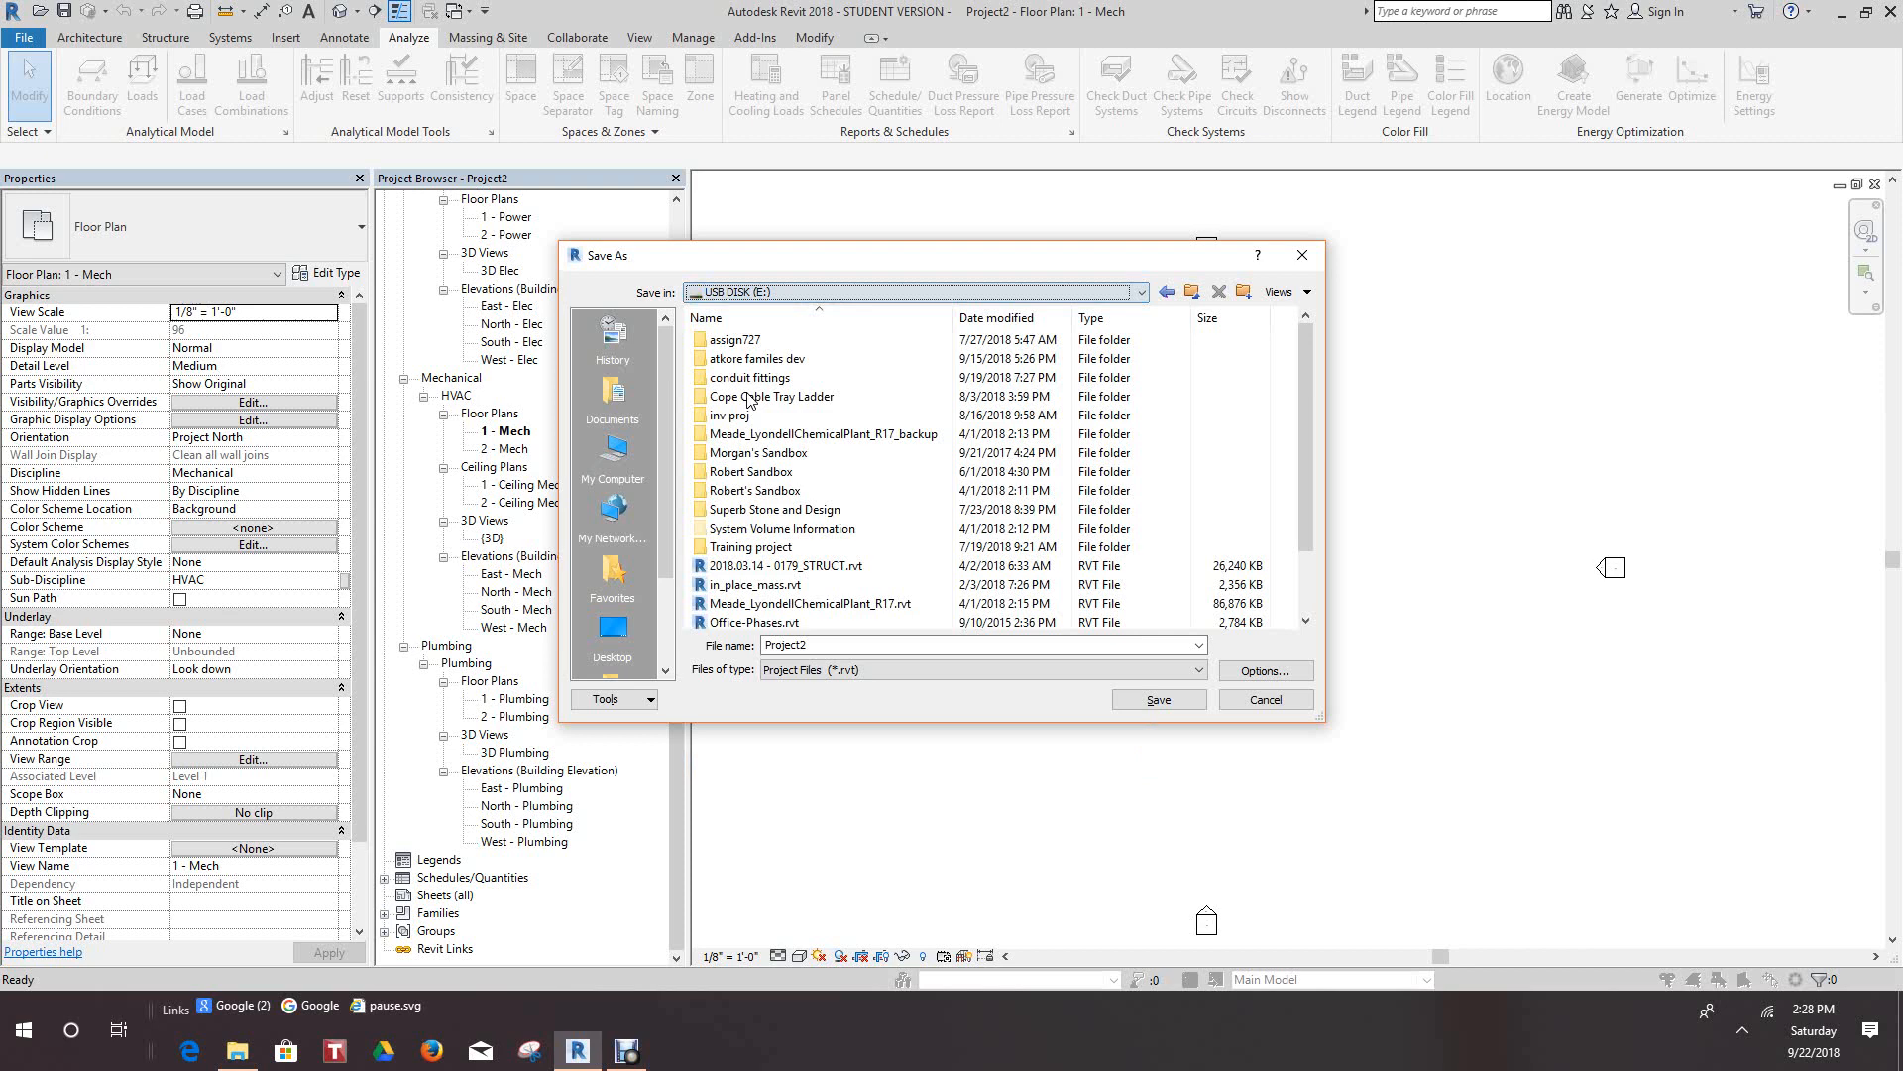
double_click(734, 340)
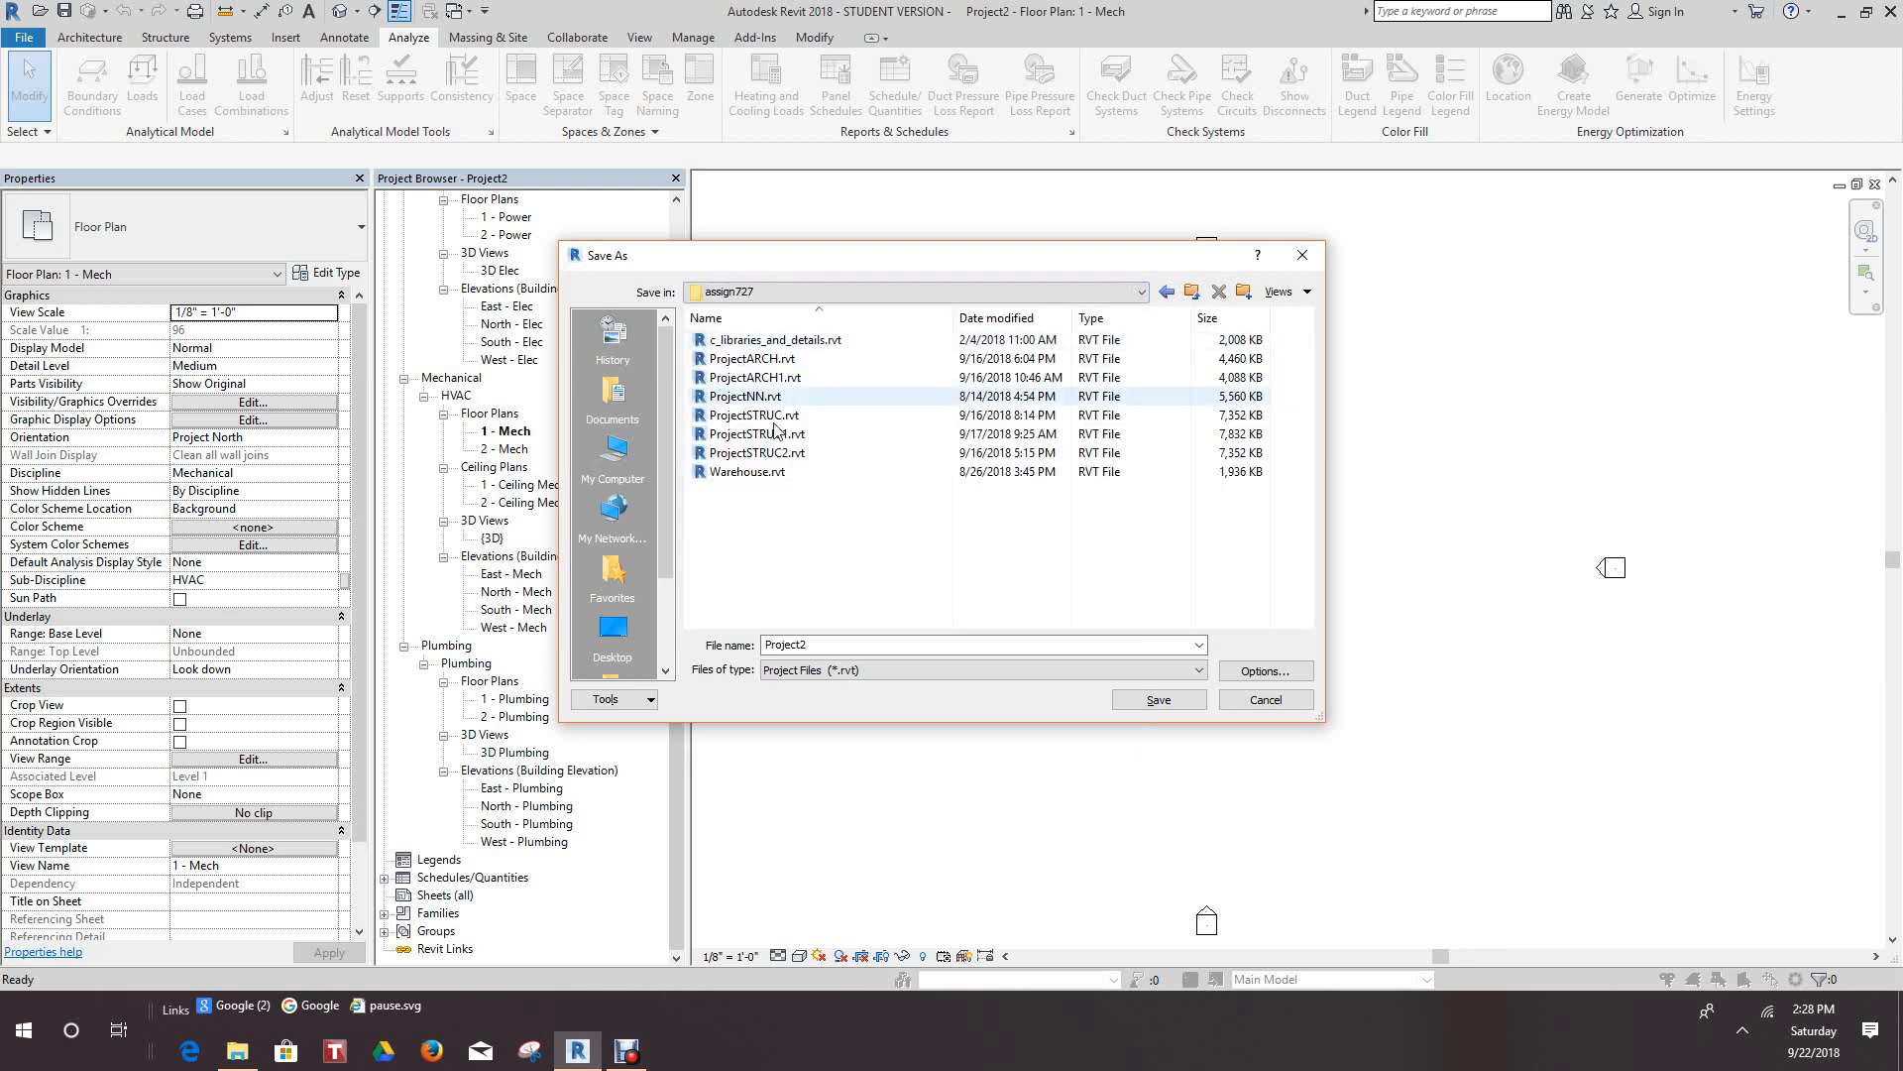
Step: Replace the proposed project file name with ProjectSys
click(793, 646)
click(793, 645)
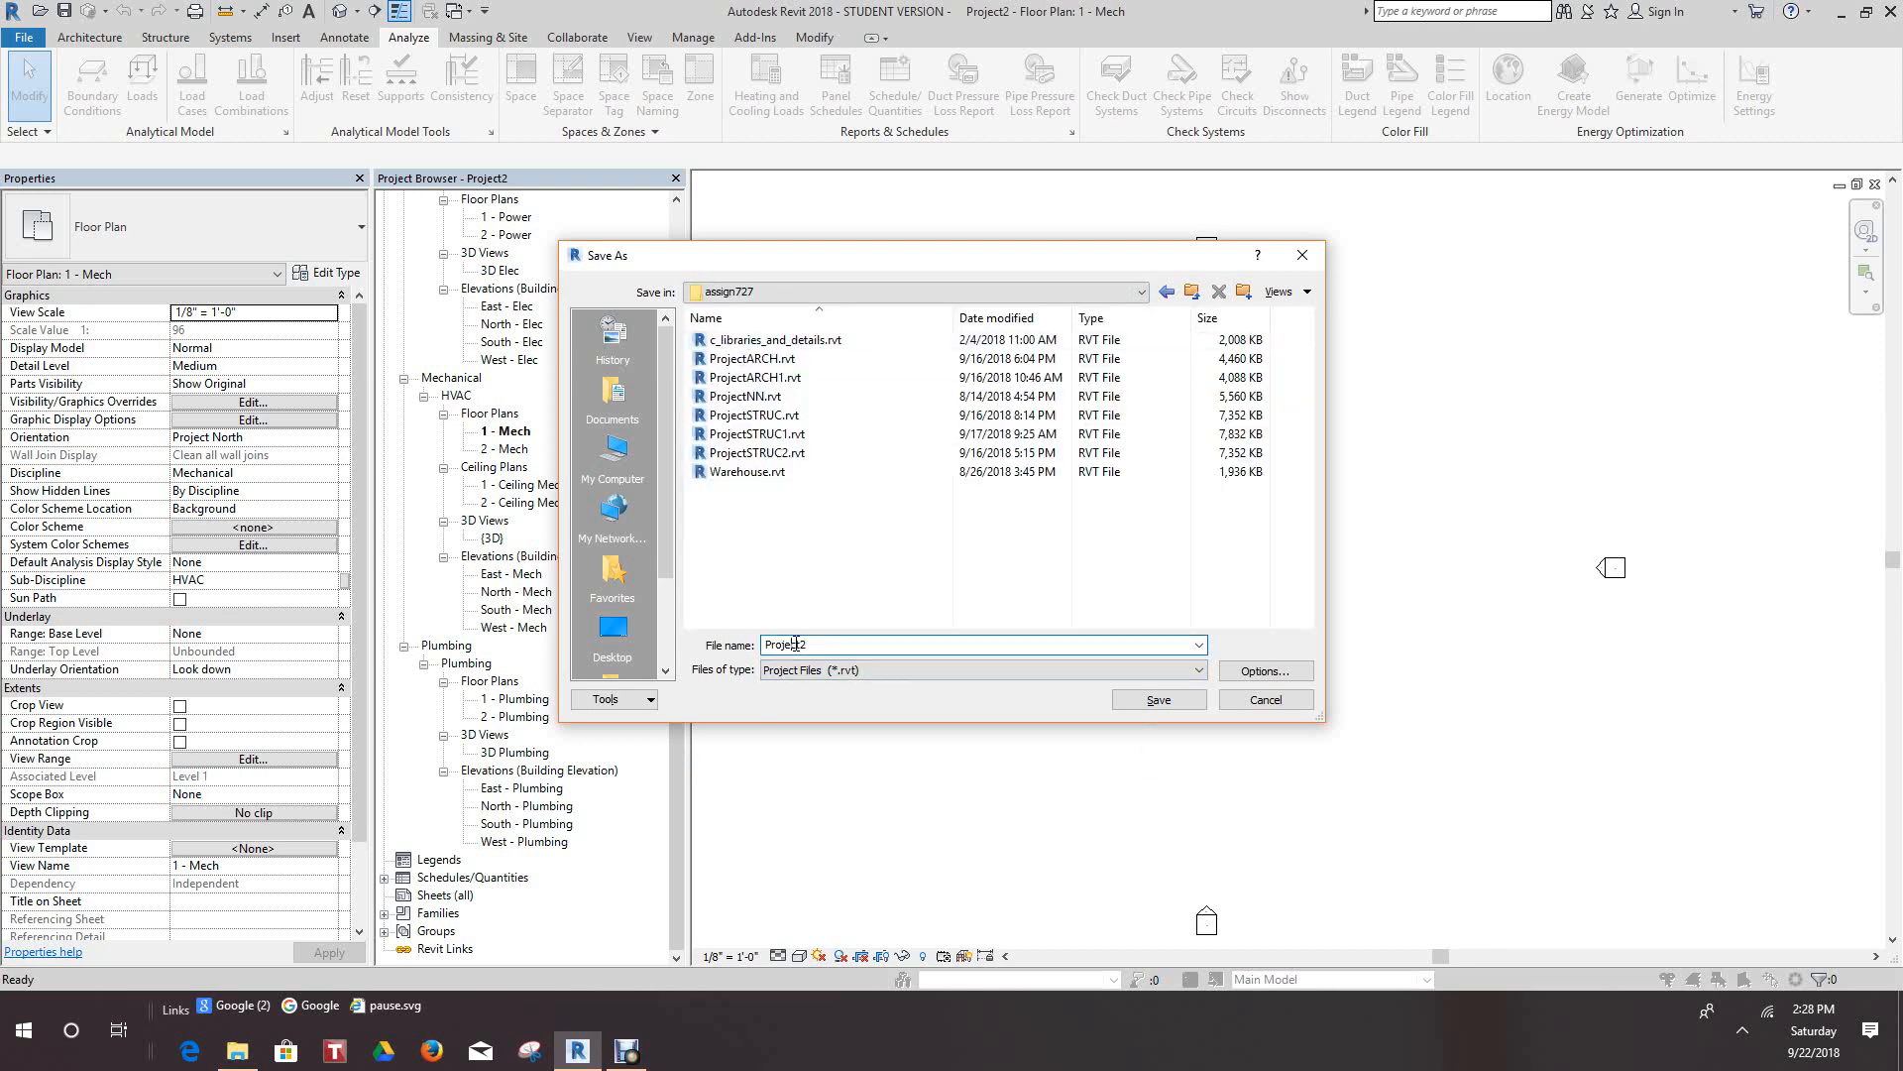
double_click(815, 642)
text(Pro)
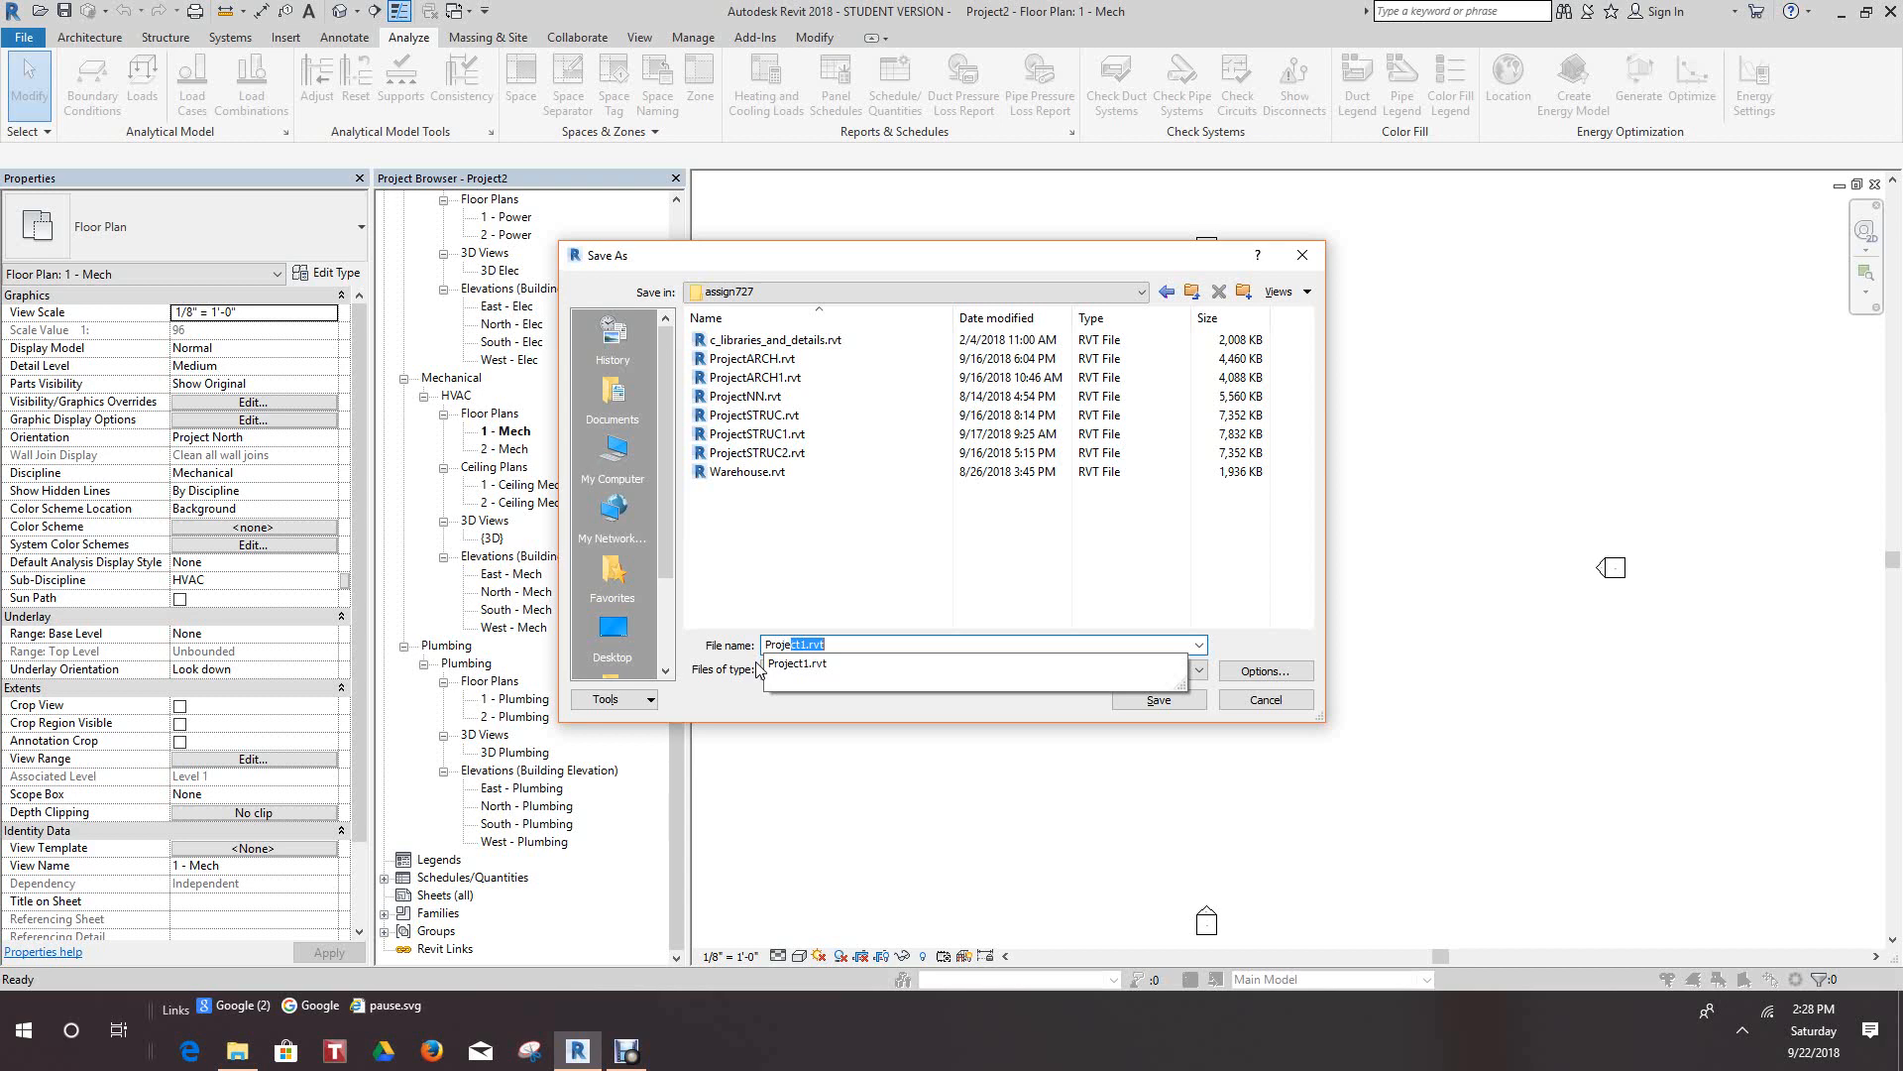
text(ject)
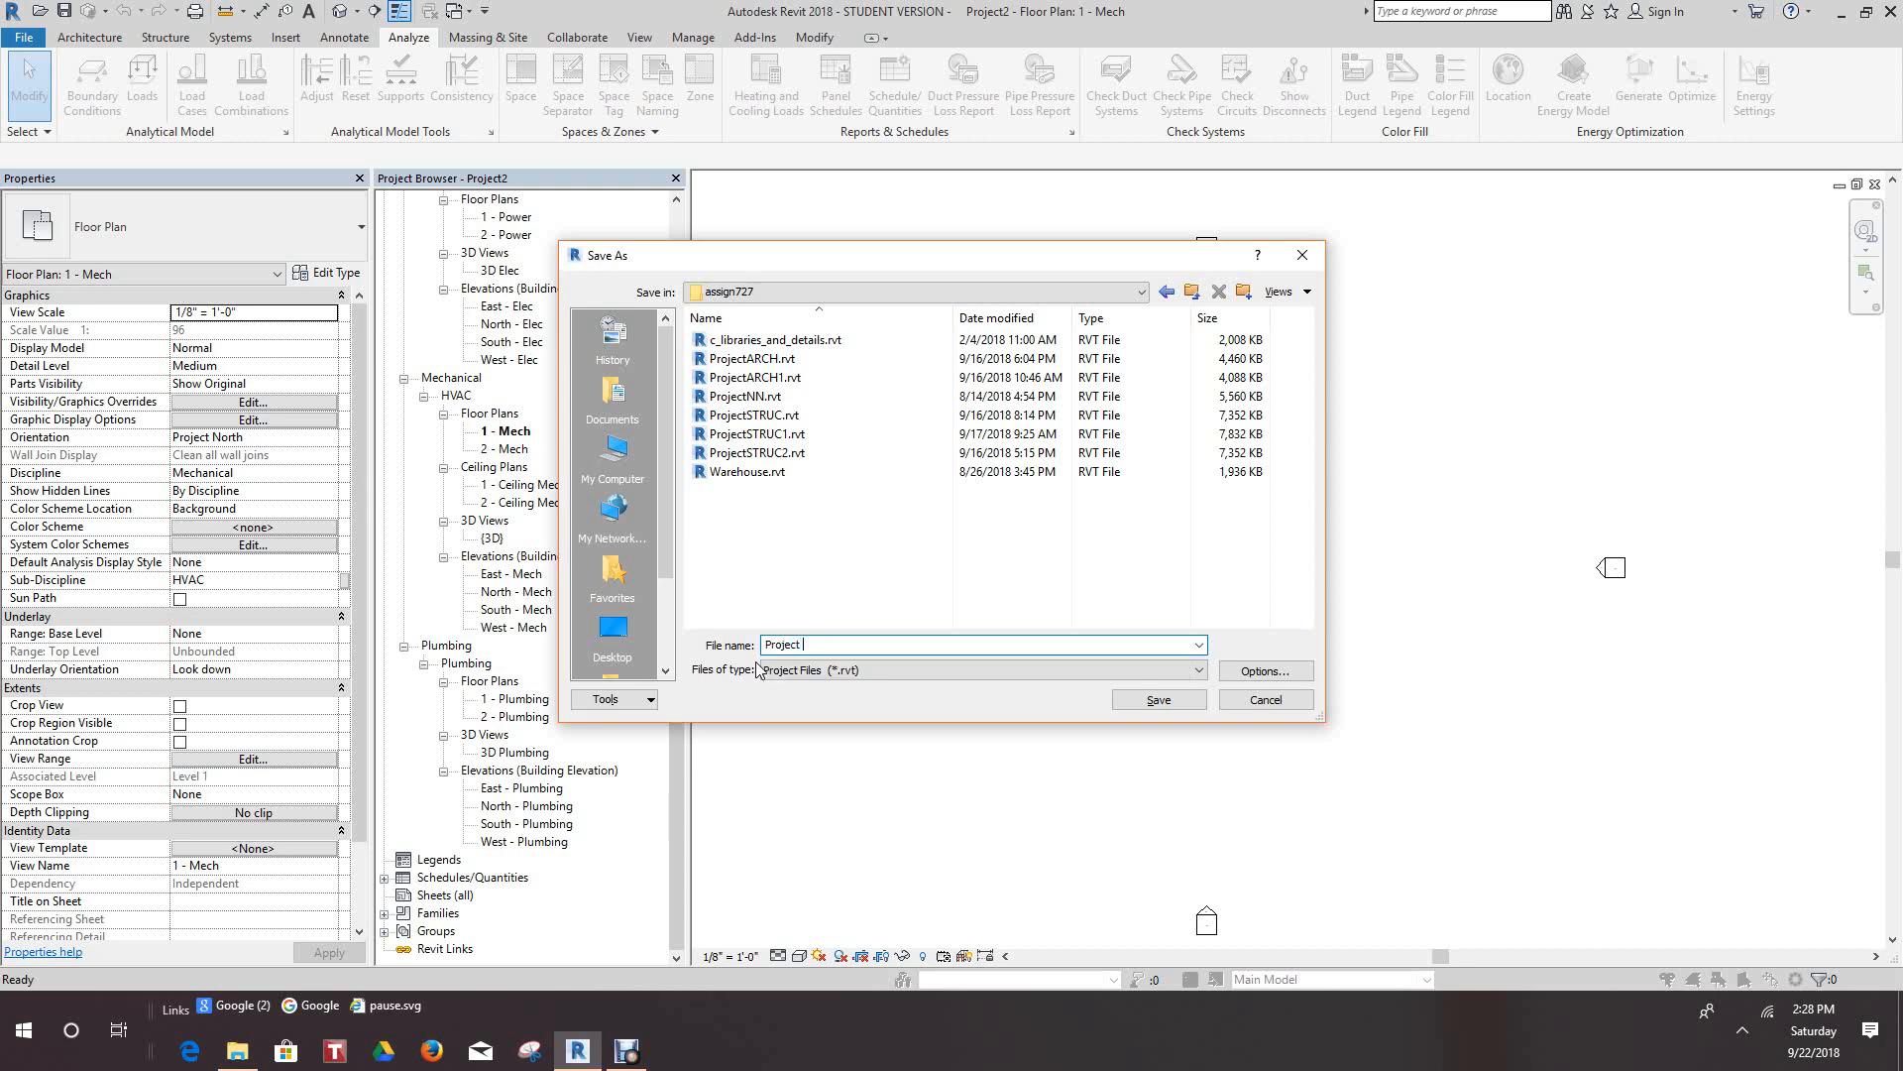
key(BackSpace)
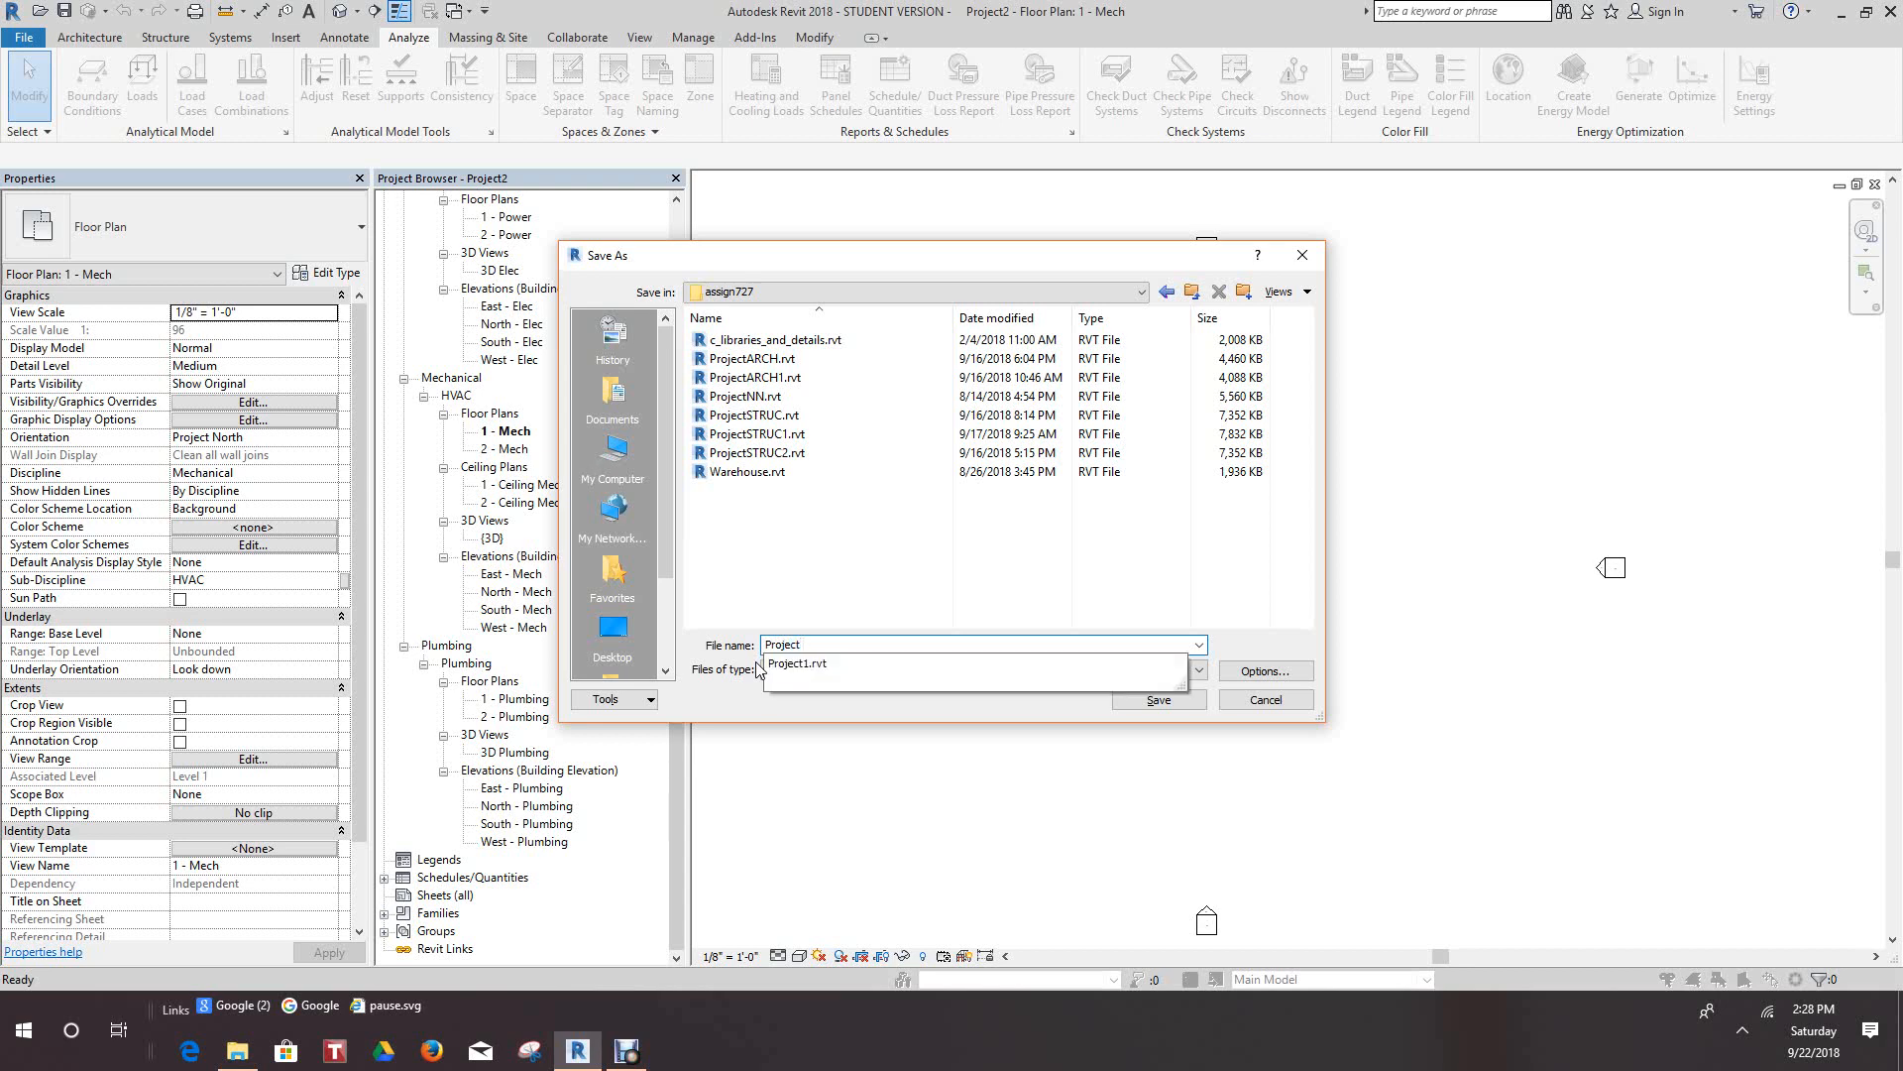
text(Sys.)
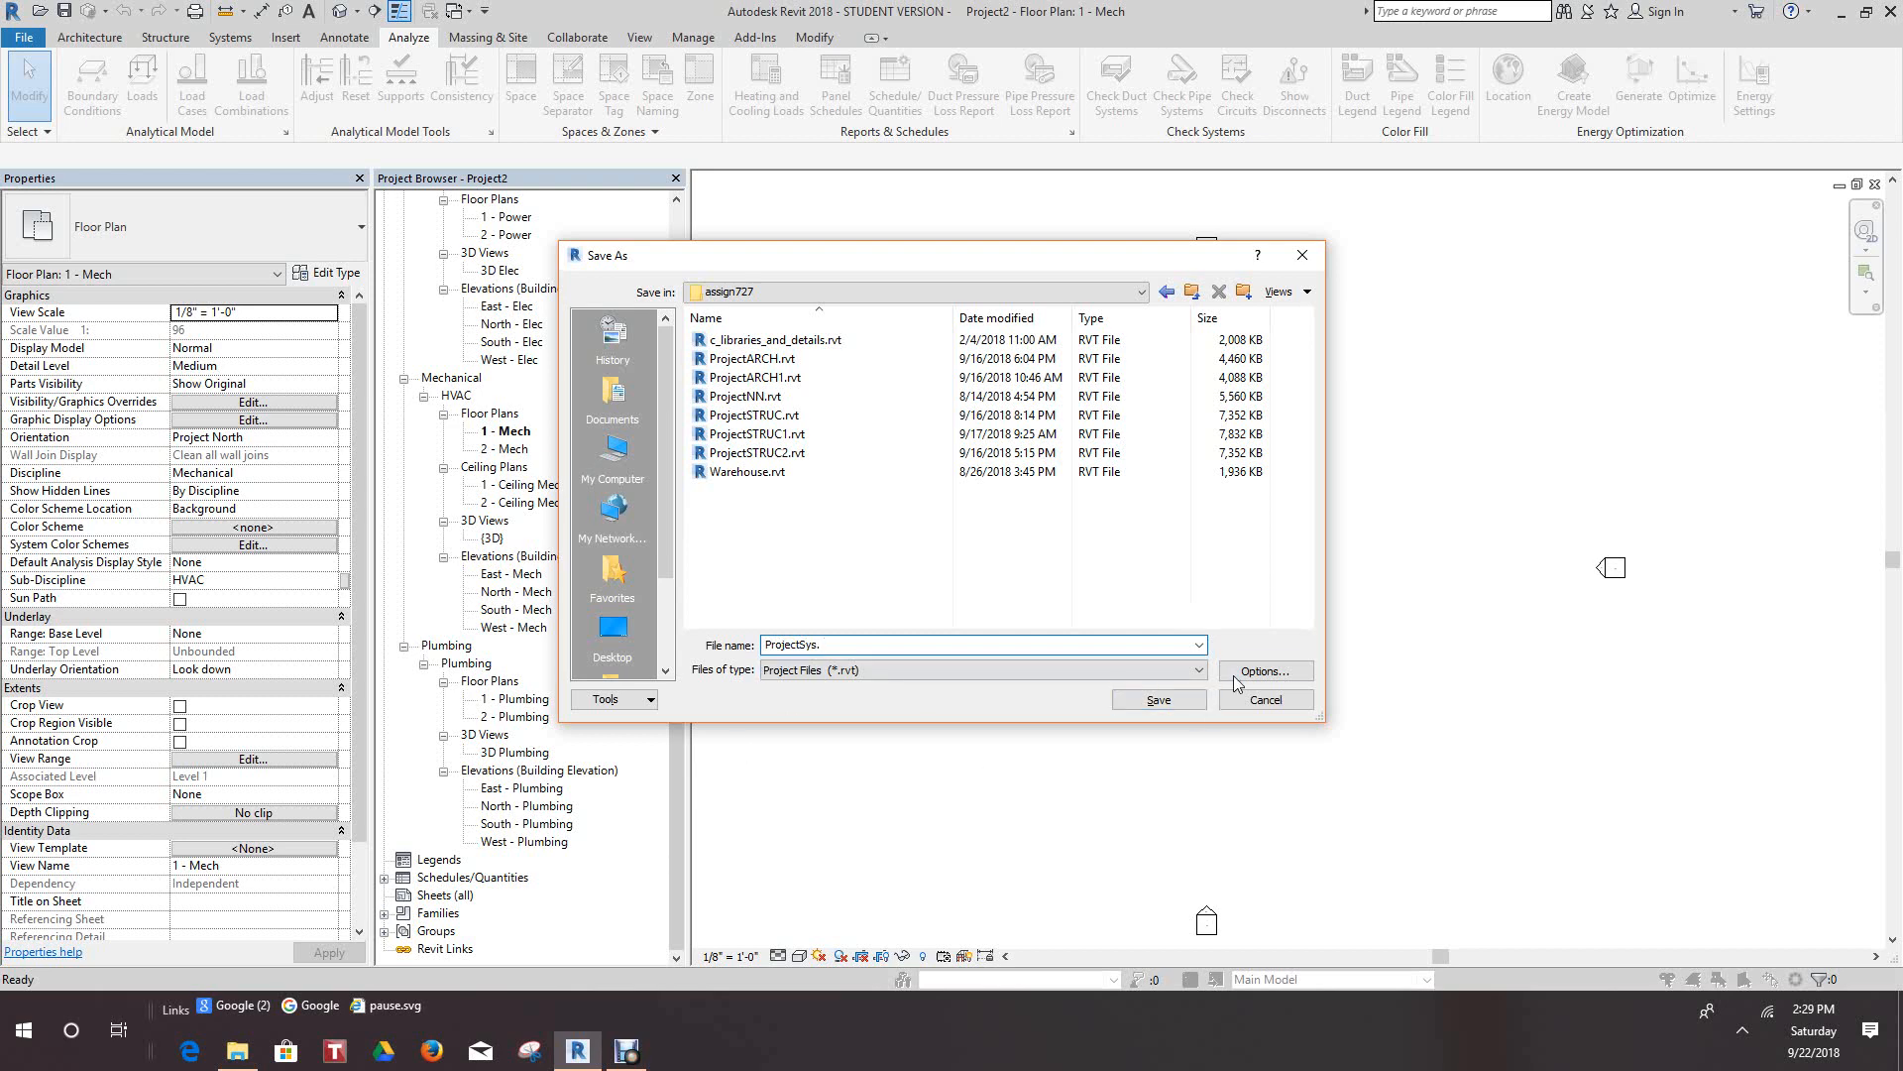
Step: Set the file save options to a maximum of 1 backup and save the project
click(1282, 674)
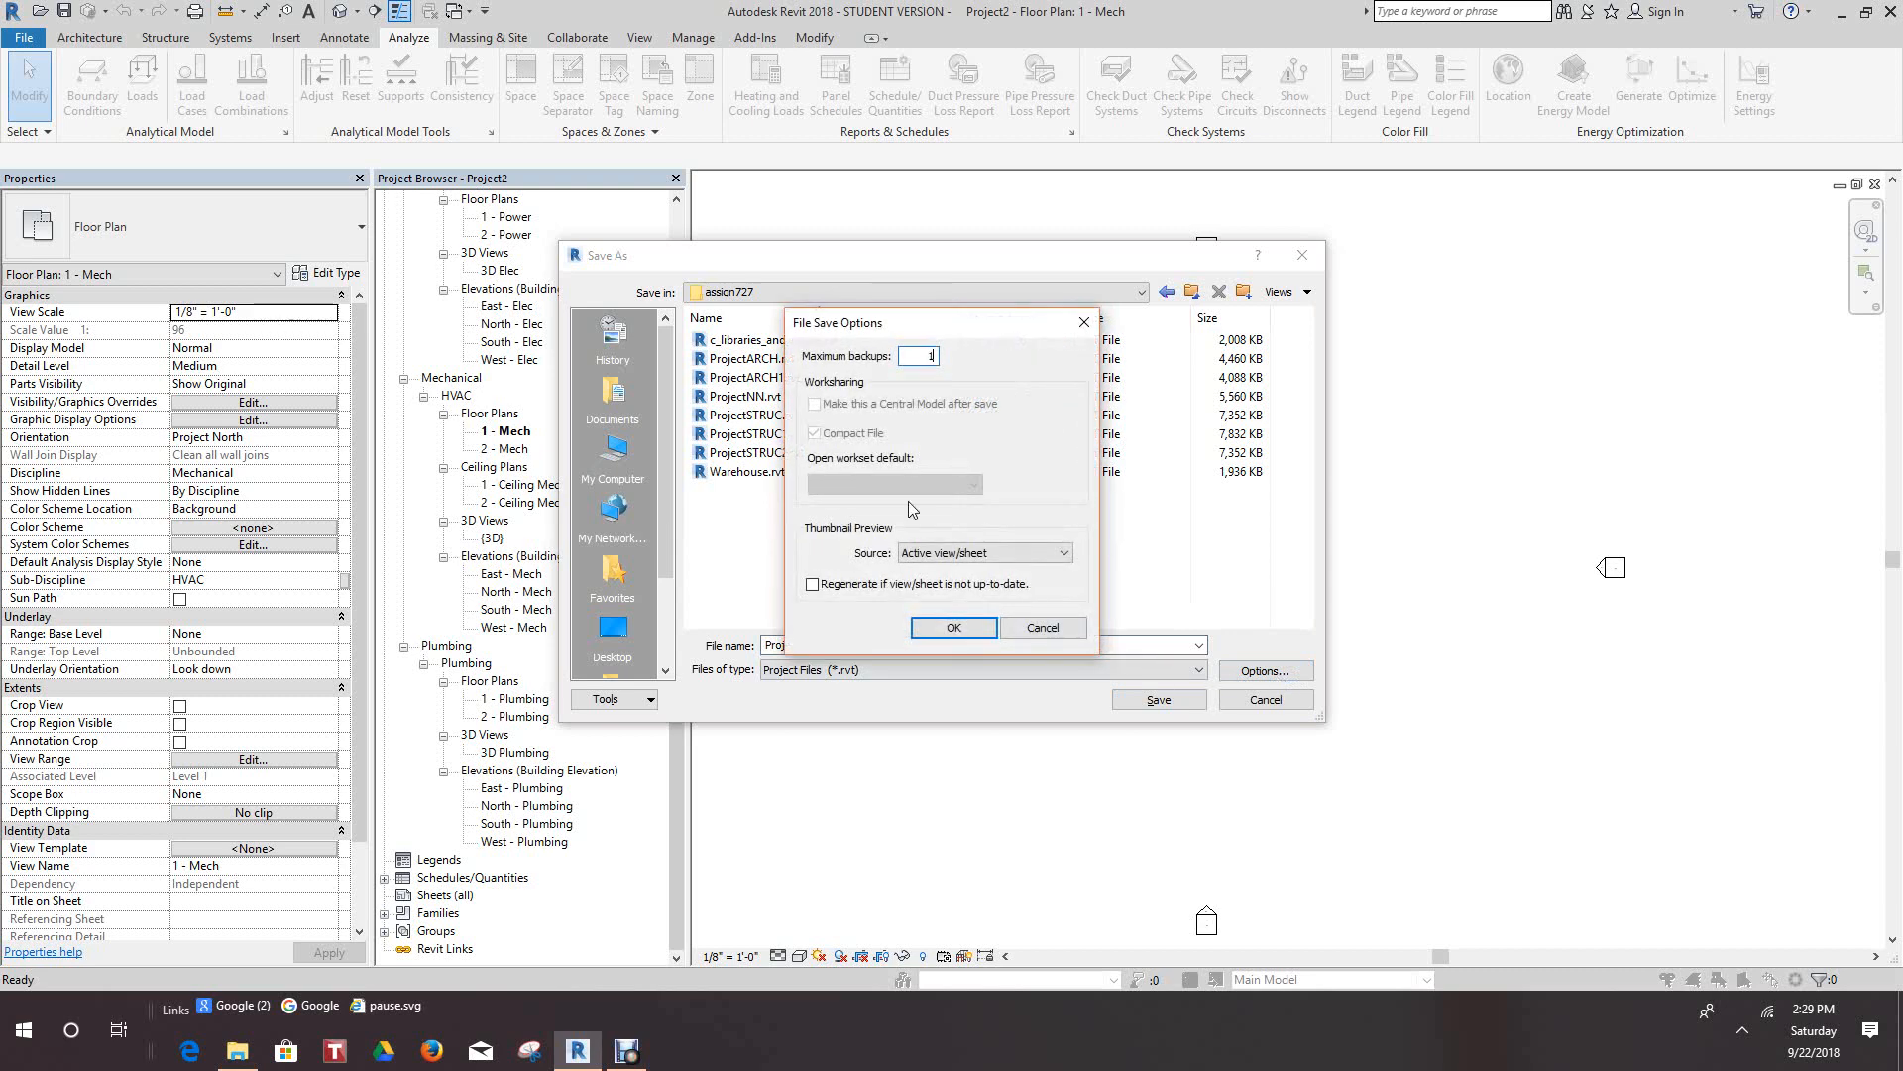
click(953, 628)
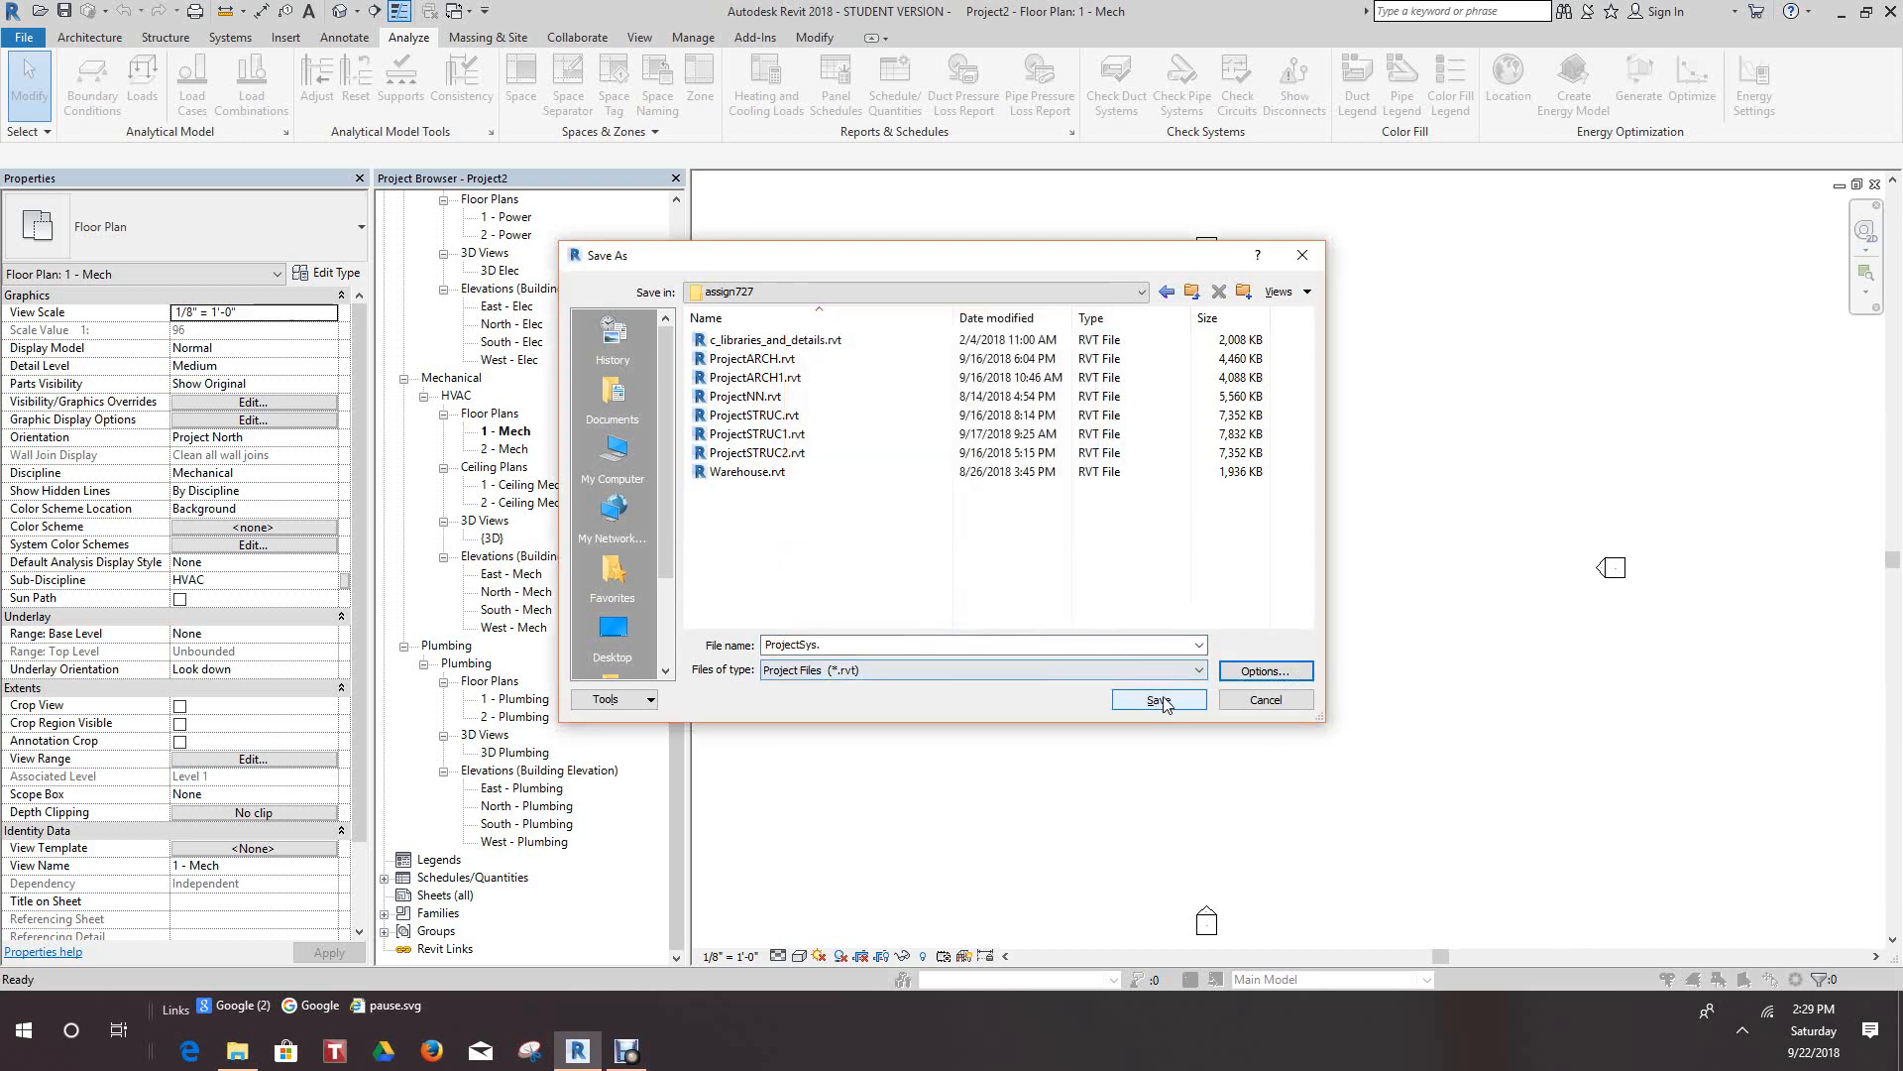
click(1160, 696)
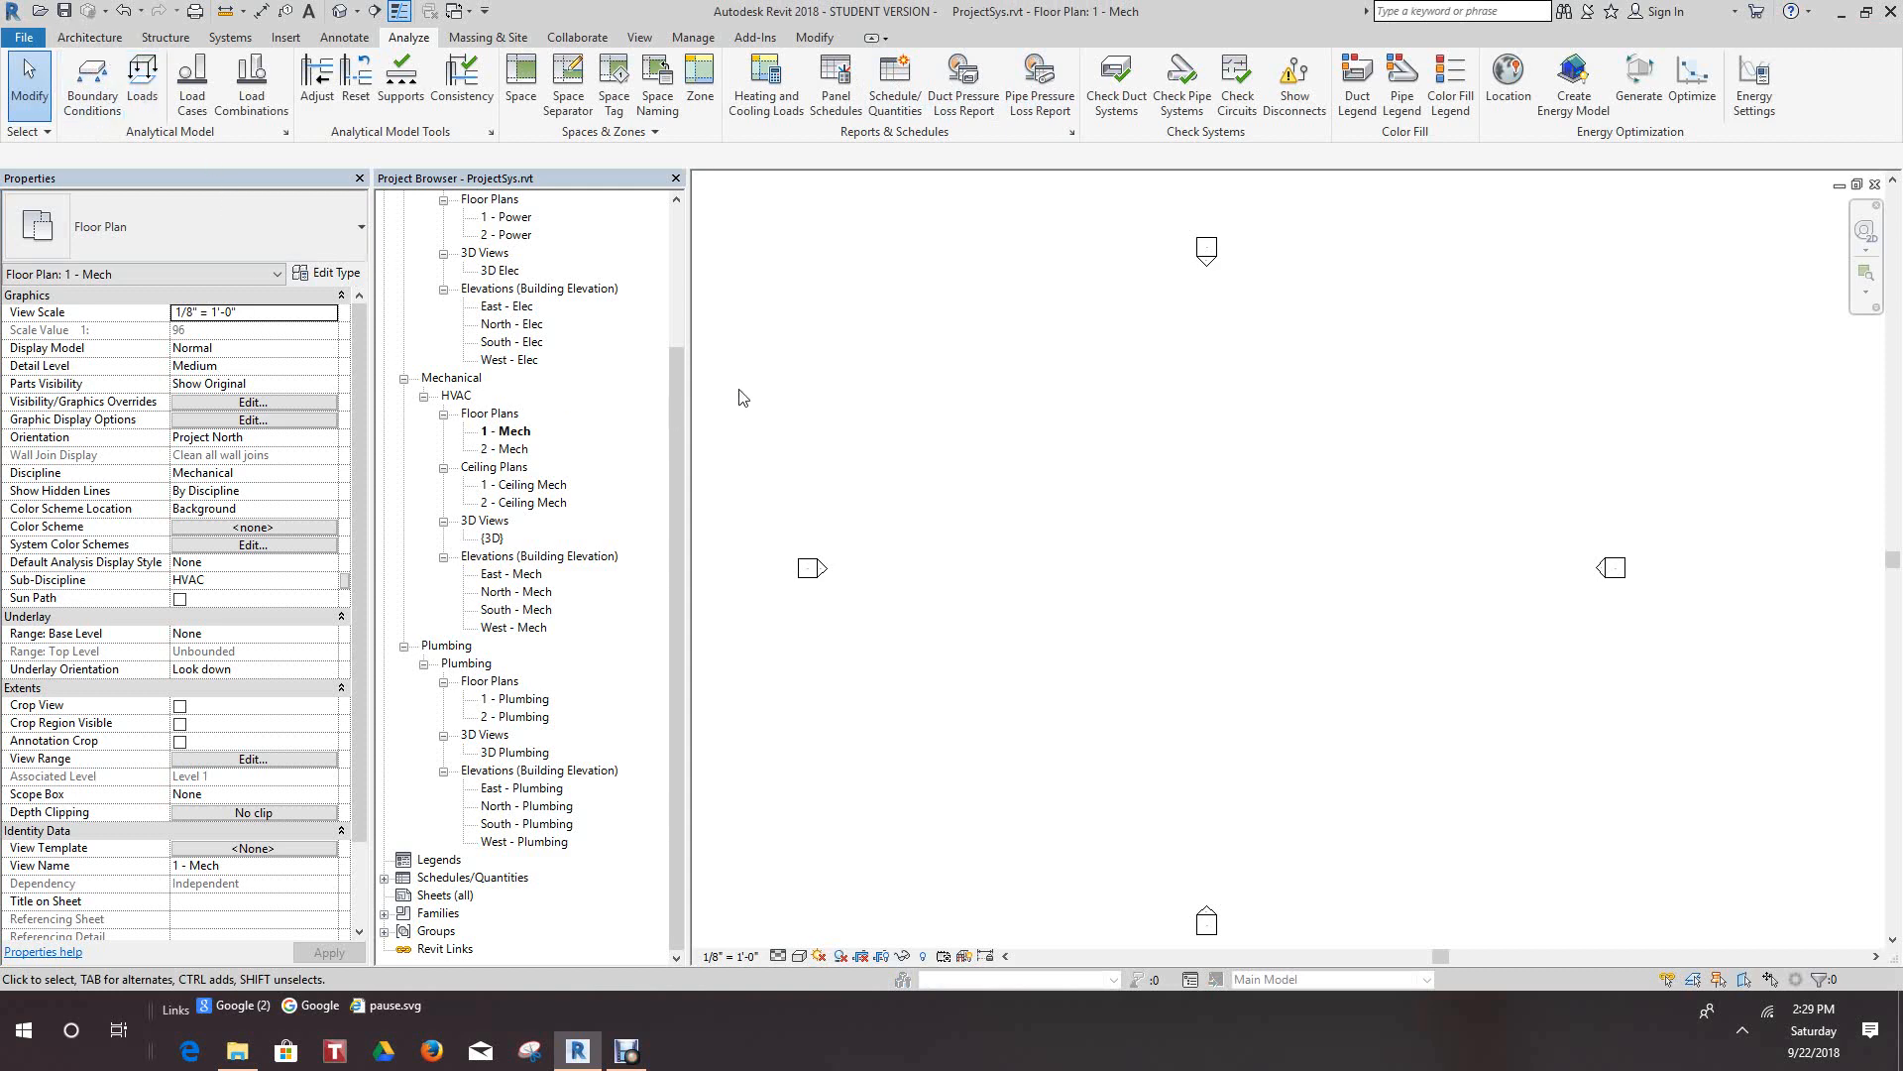
Step: Review the views listed under Views (Discipline) in the Project Browser
drag(674, 432, 702, 251)
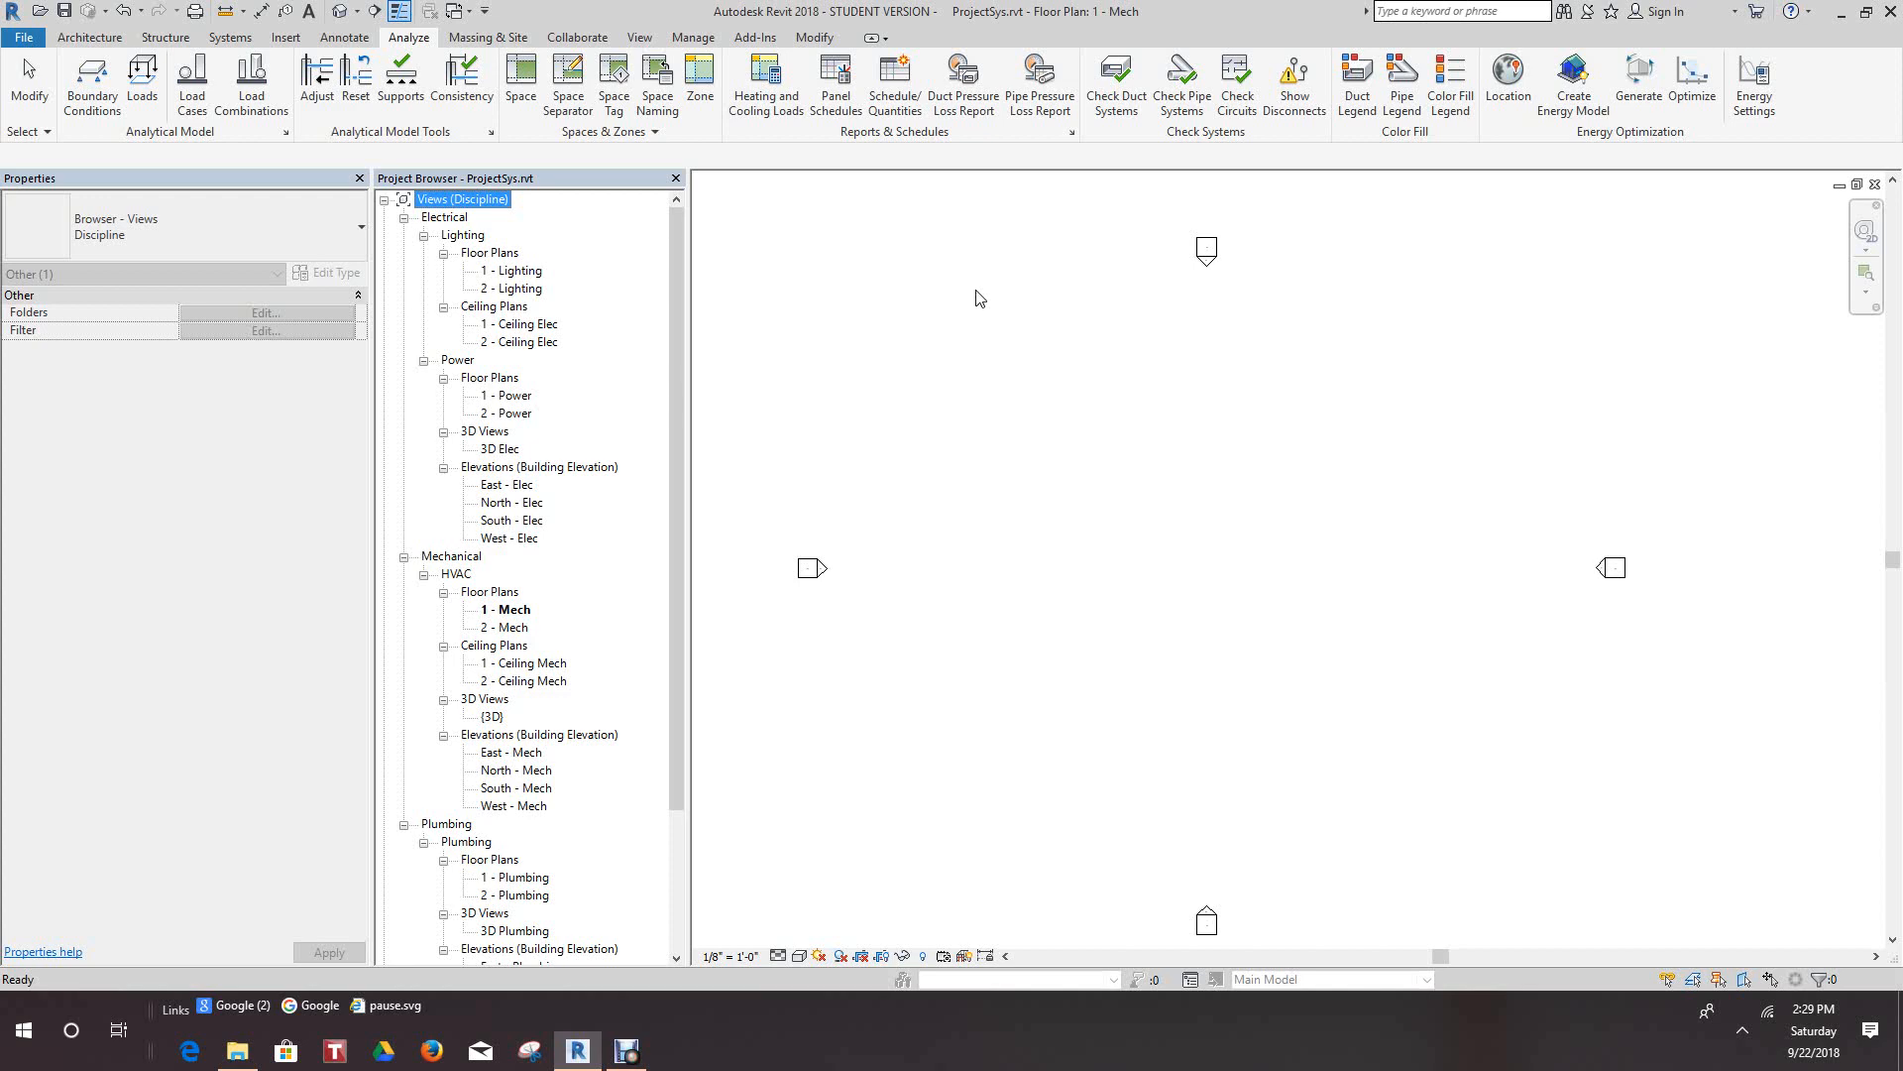
scroll(1271, 342, down, 1)
scroll(1247, 420, down, 2)
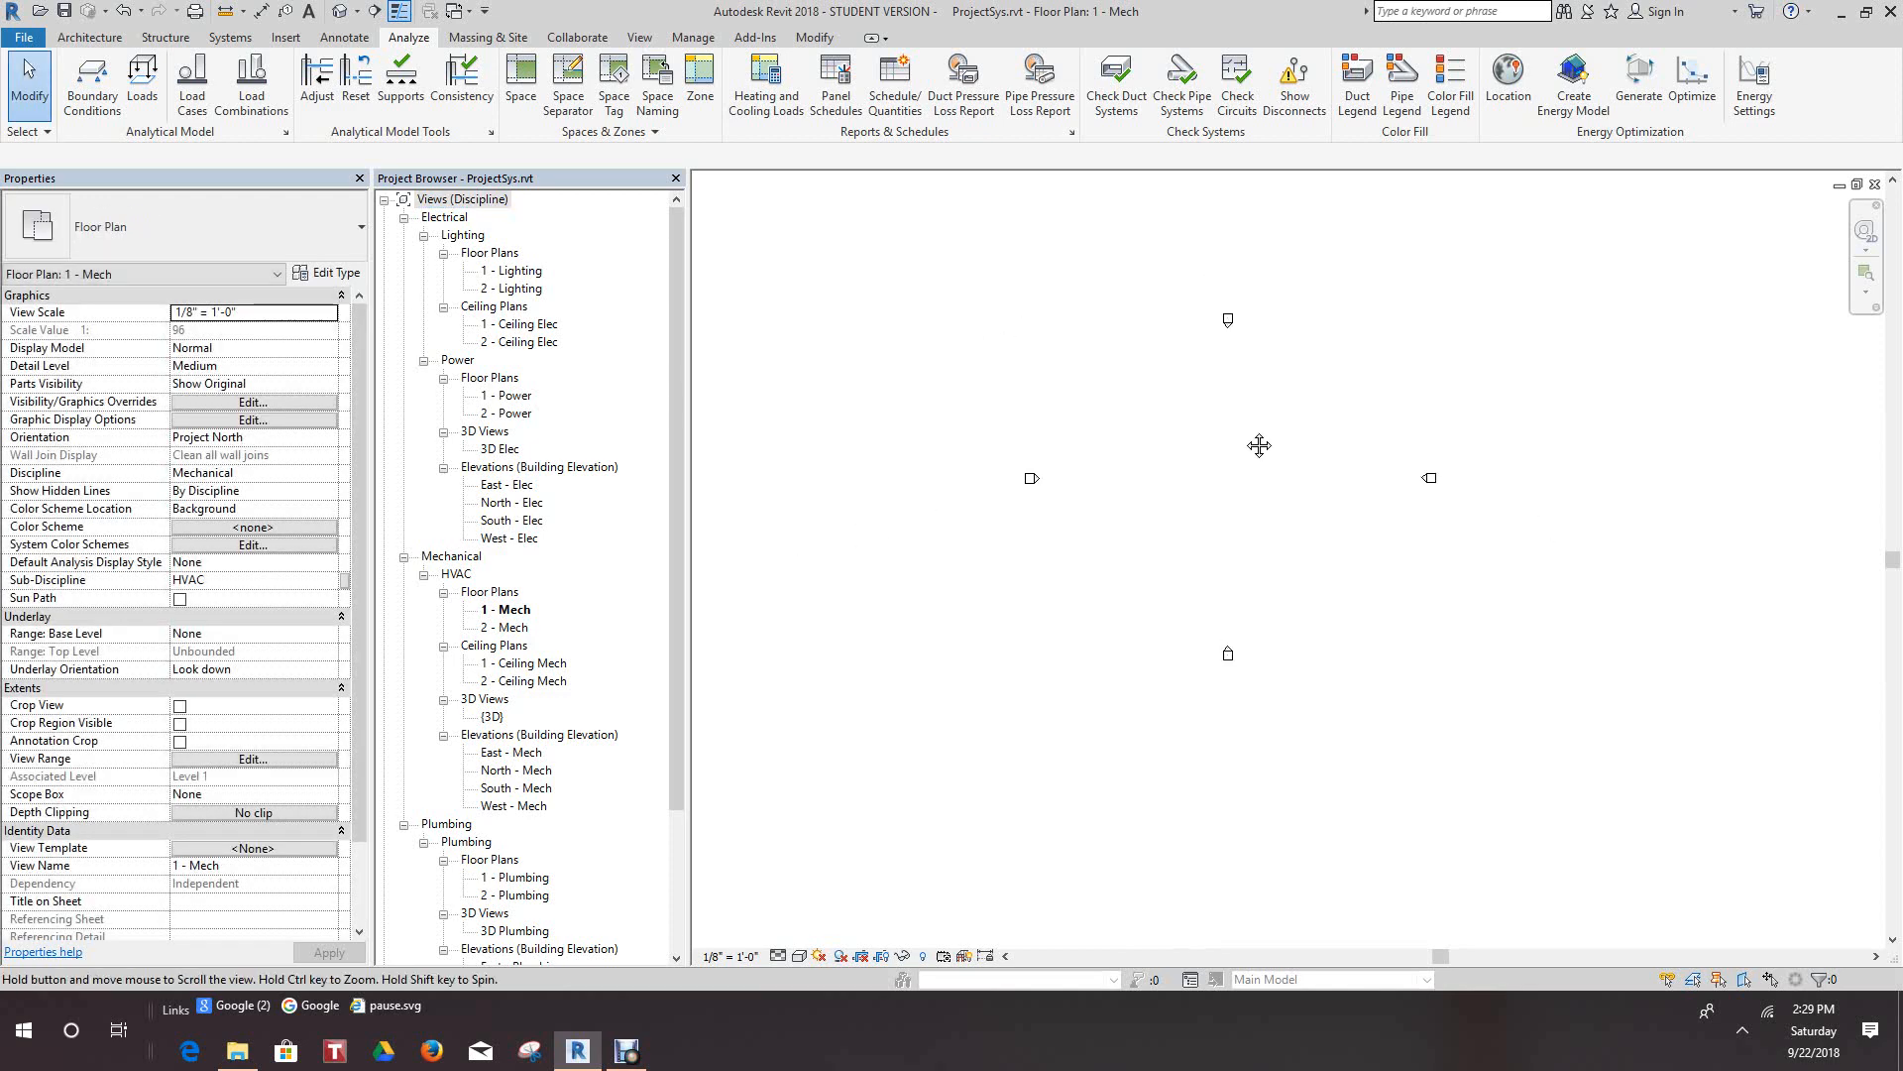
middle_drag(1259, 445, 1254, 411)
scroll(1234, 420, up, 2)
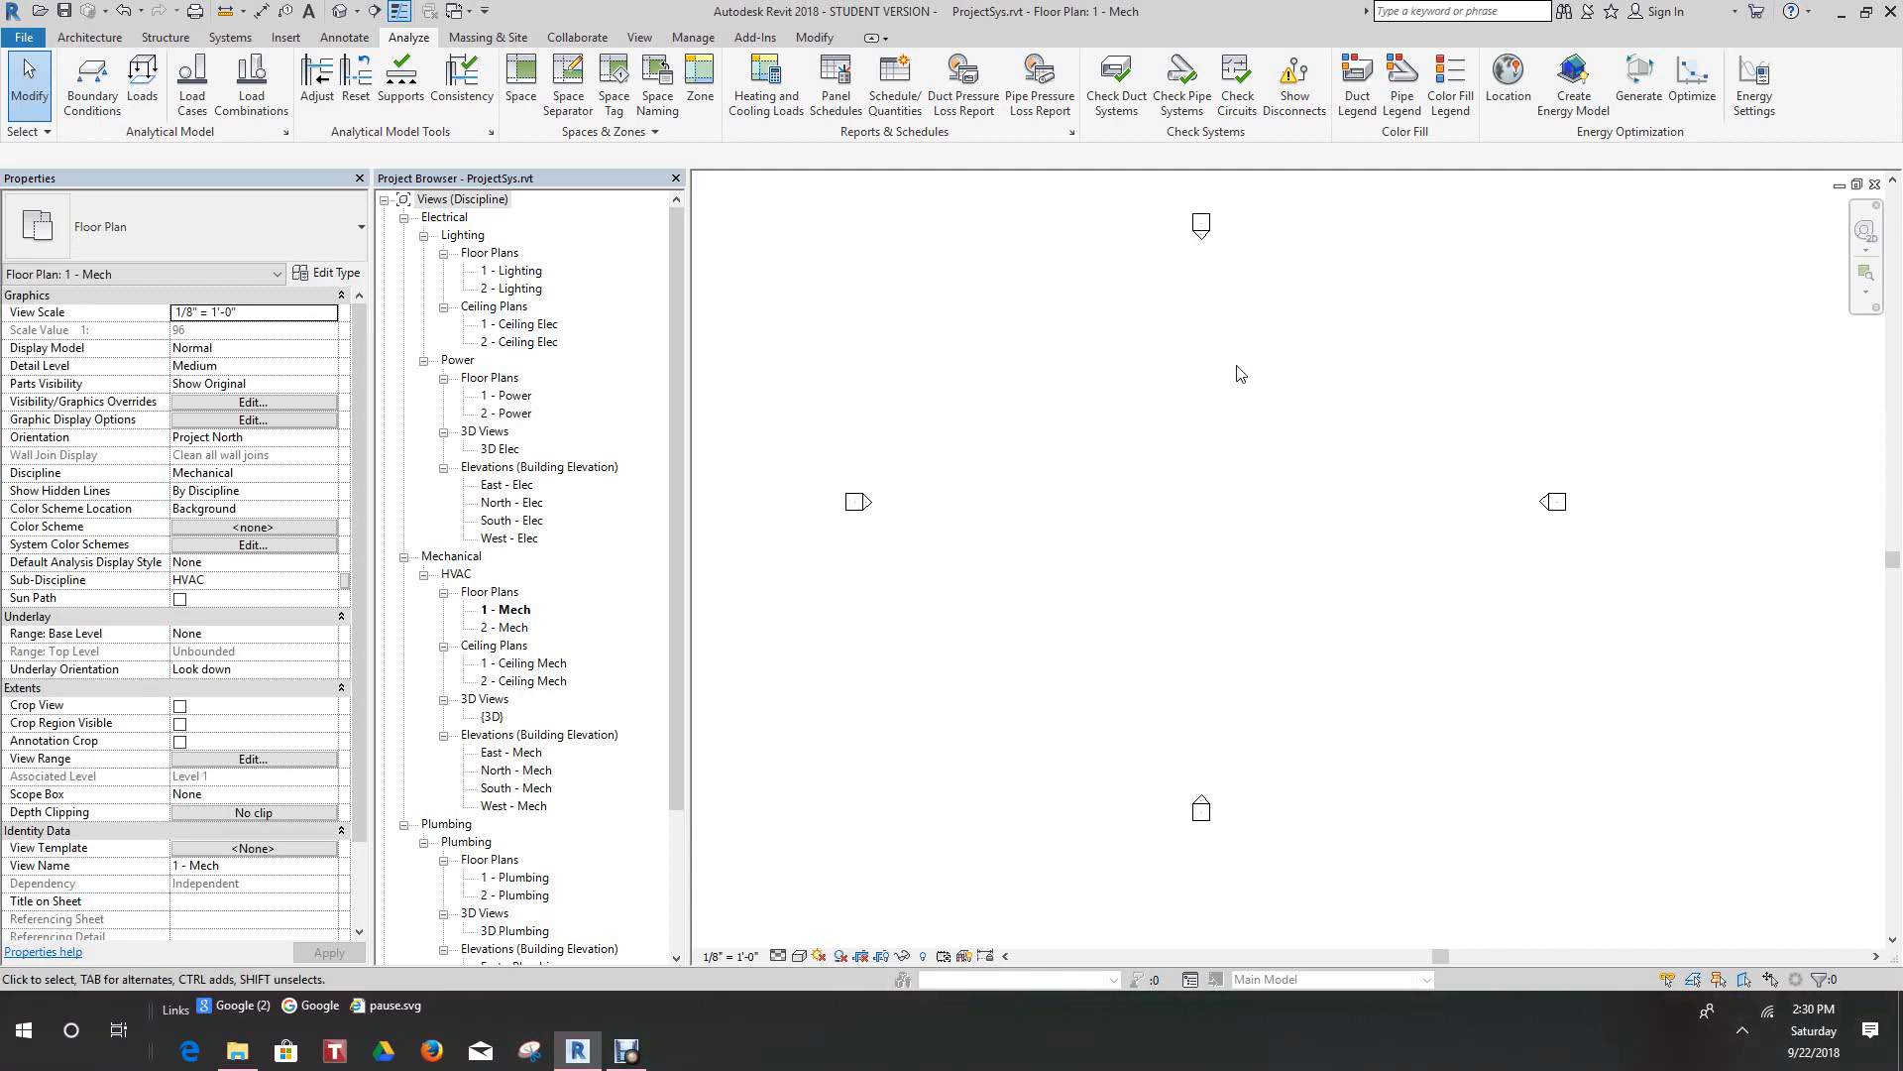
middle_drag(1240, 392, 1249, 463)
scroll(1250, 463, down, 1)
scroll(1247, 464, up, 1)
scroll(1244, 466, down, 1)
scroll(1242, 465, up, 2)
middle_drag(1166, 520, 1200, 558)
scroll(1249, 472, down, 1)
scroll(1246, 488, up, 2)
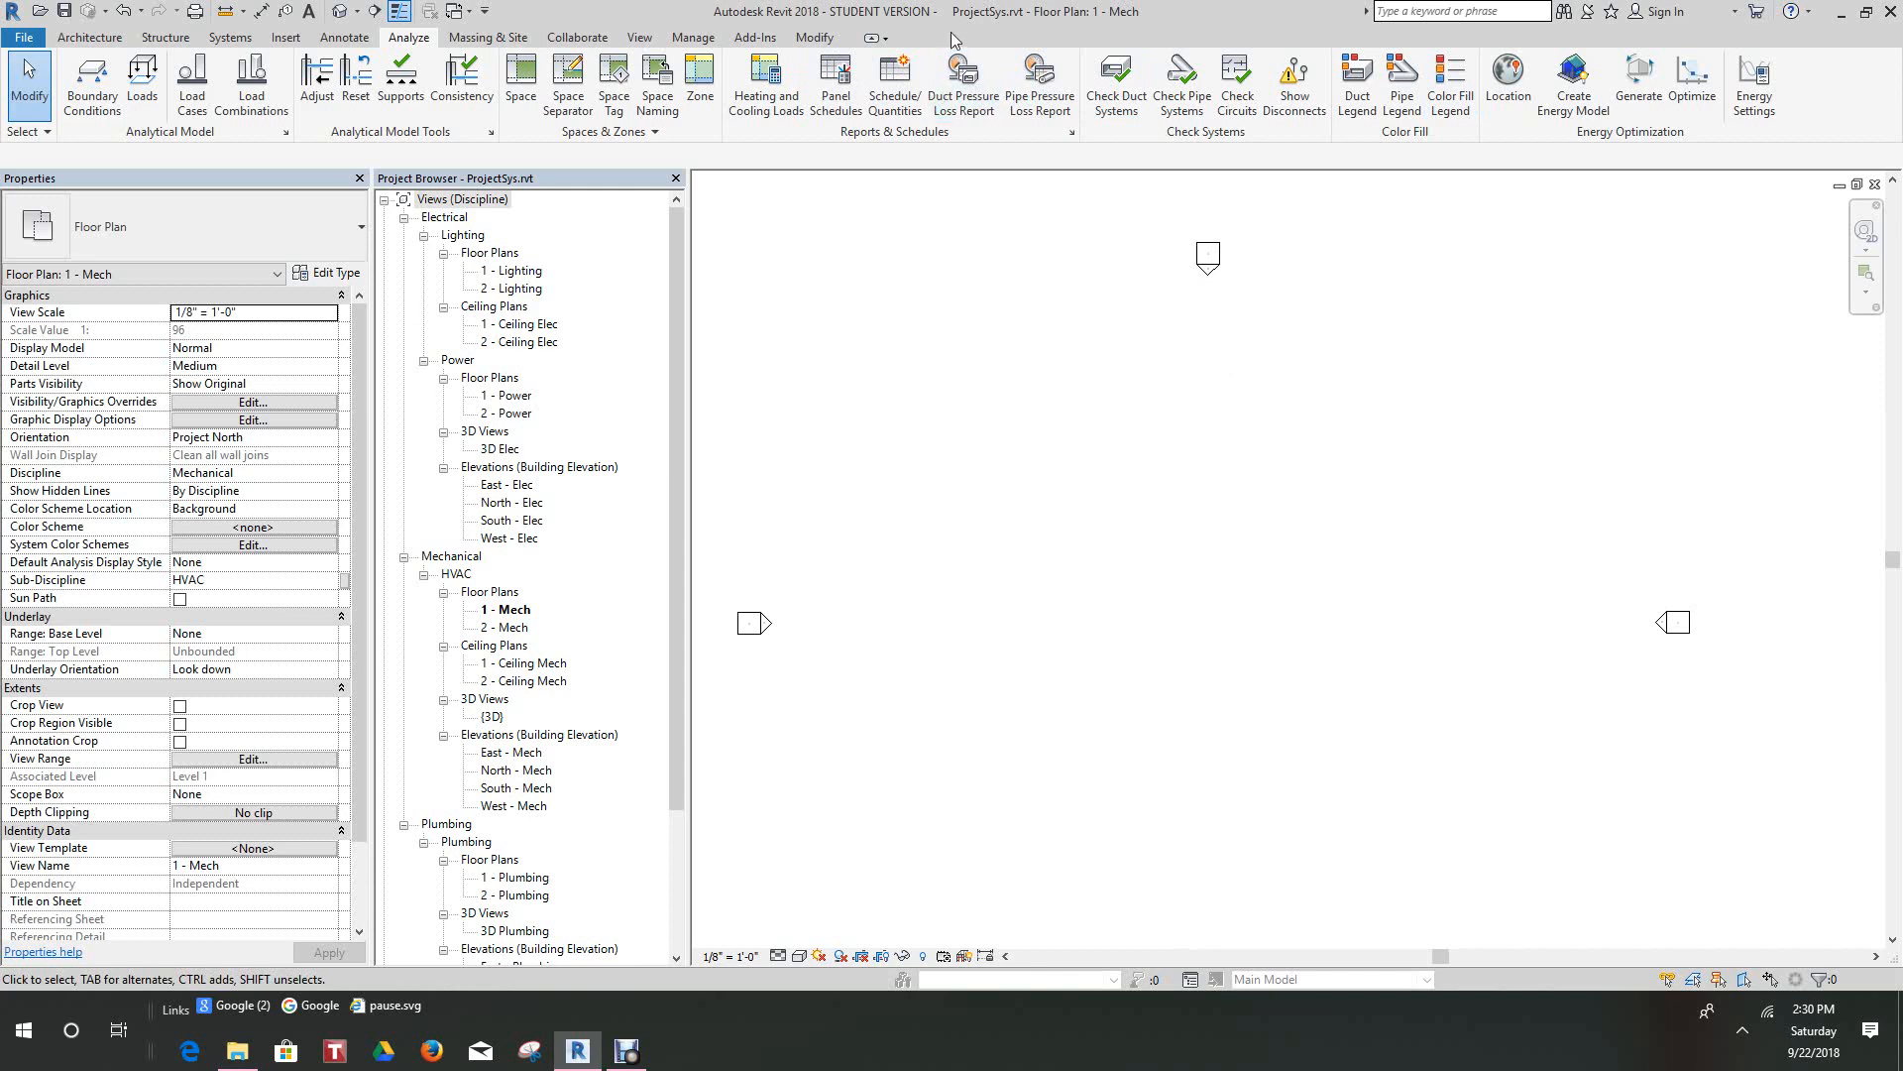
scroll(1153, 471, down, 1)
mouse_move(1171, 498)
middle_down()
mouse_move(1194, 509)
mouse_move(1237, 438)
mouse_move(1273, 476)
middle_up()
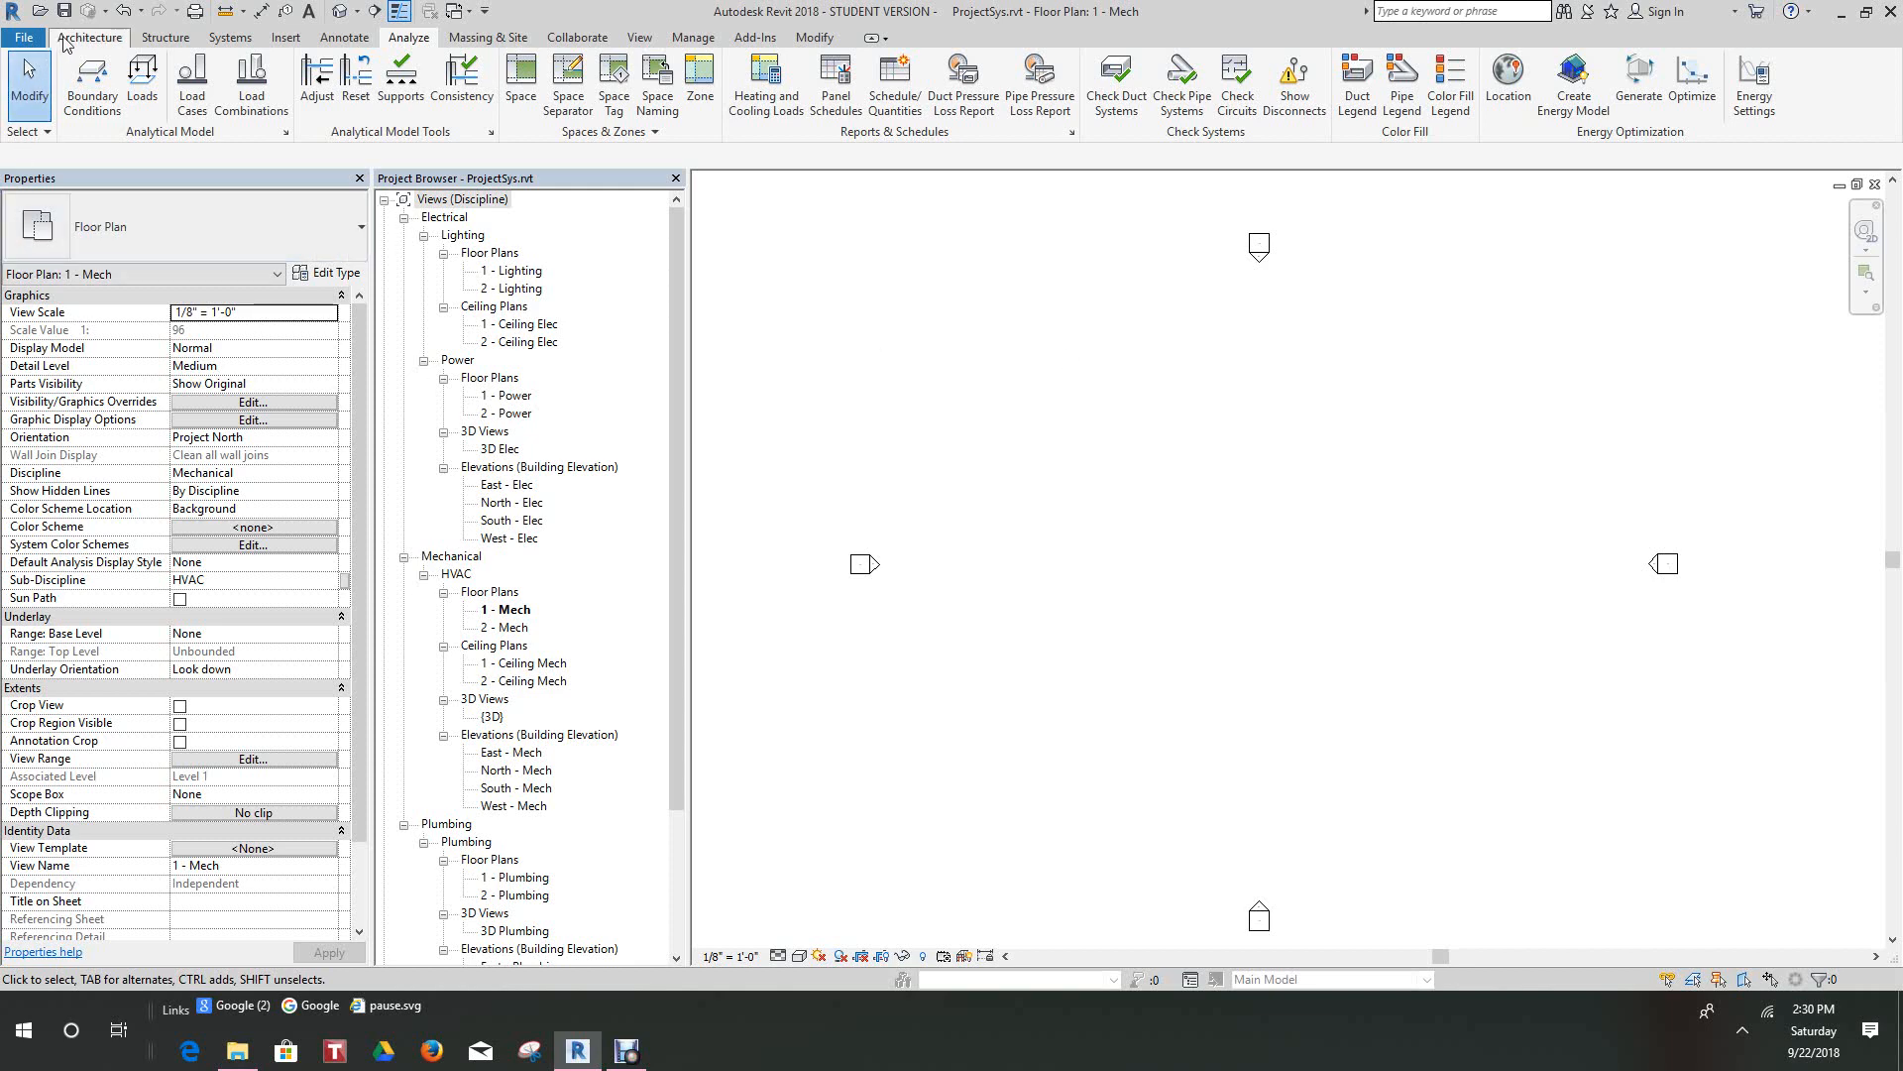
Step: Link the Revit model ProjectARCH.rvt from the assign727 folder with Auto - Origin to Origin positioning and dismiss the nested links notice
click(288, 38)
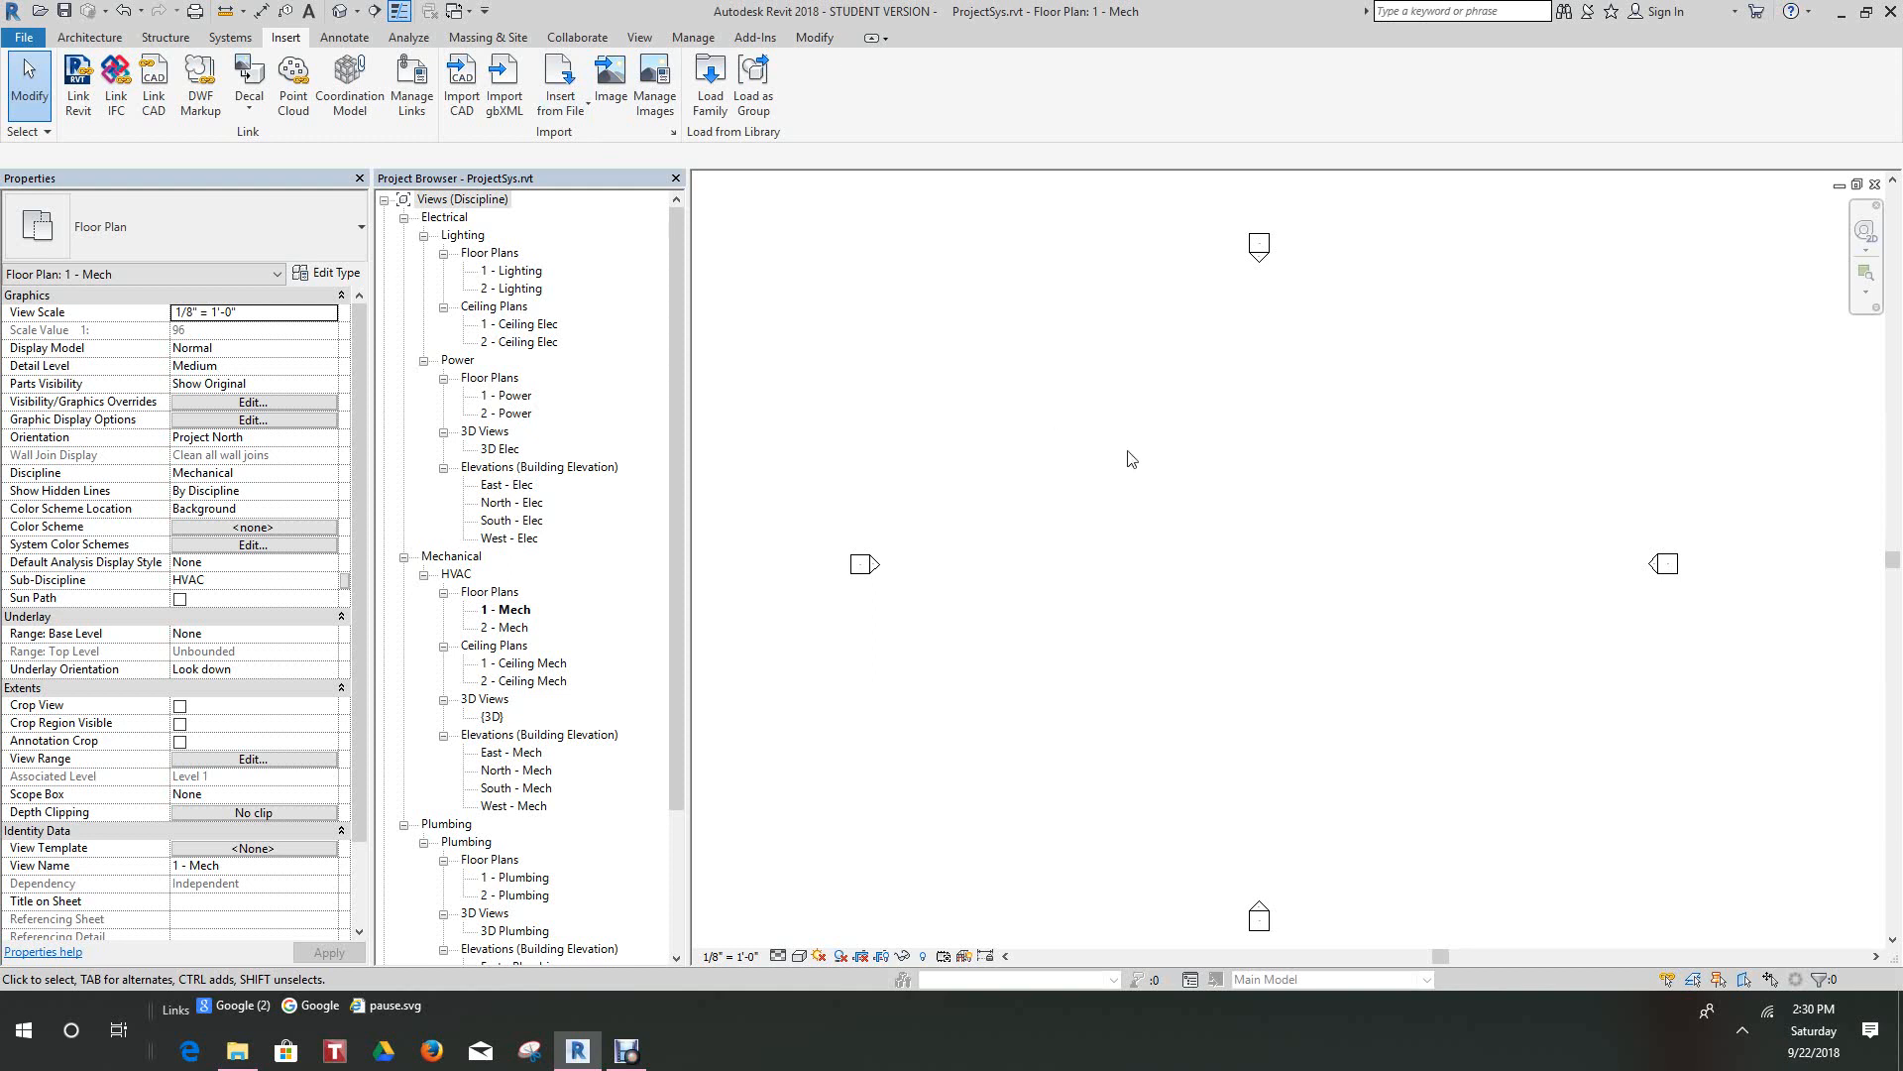
scroll(1129, 502, down, 1)
middle_drag(1145, 523, 1109, 528)
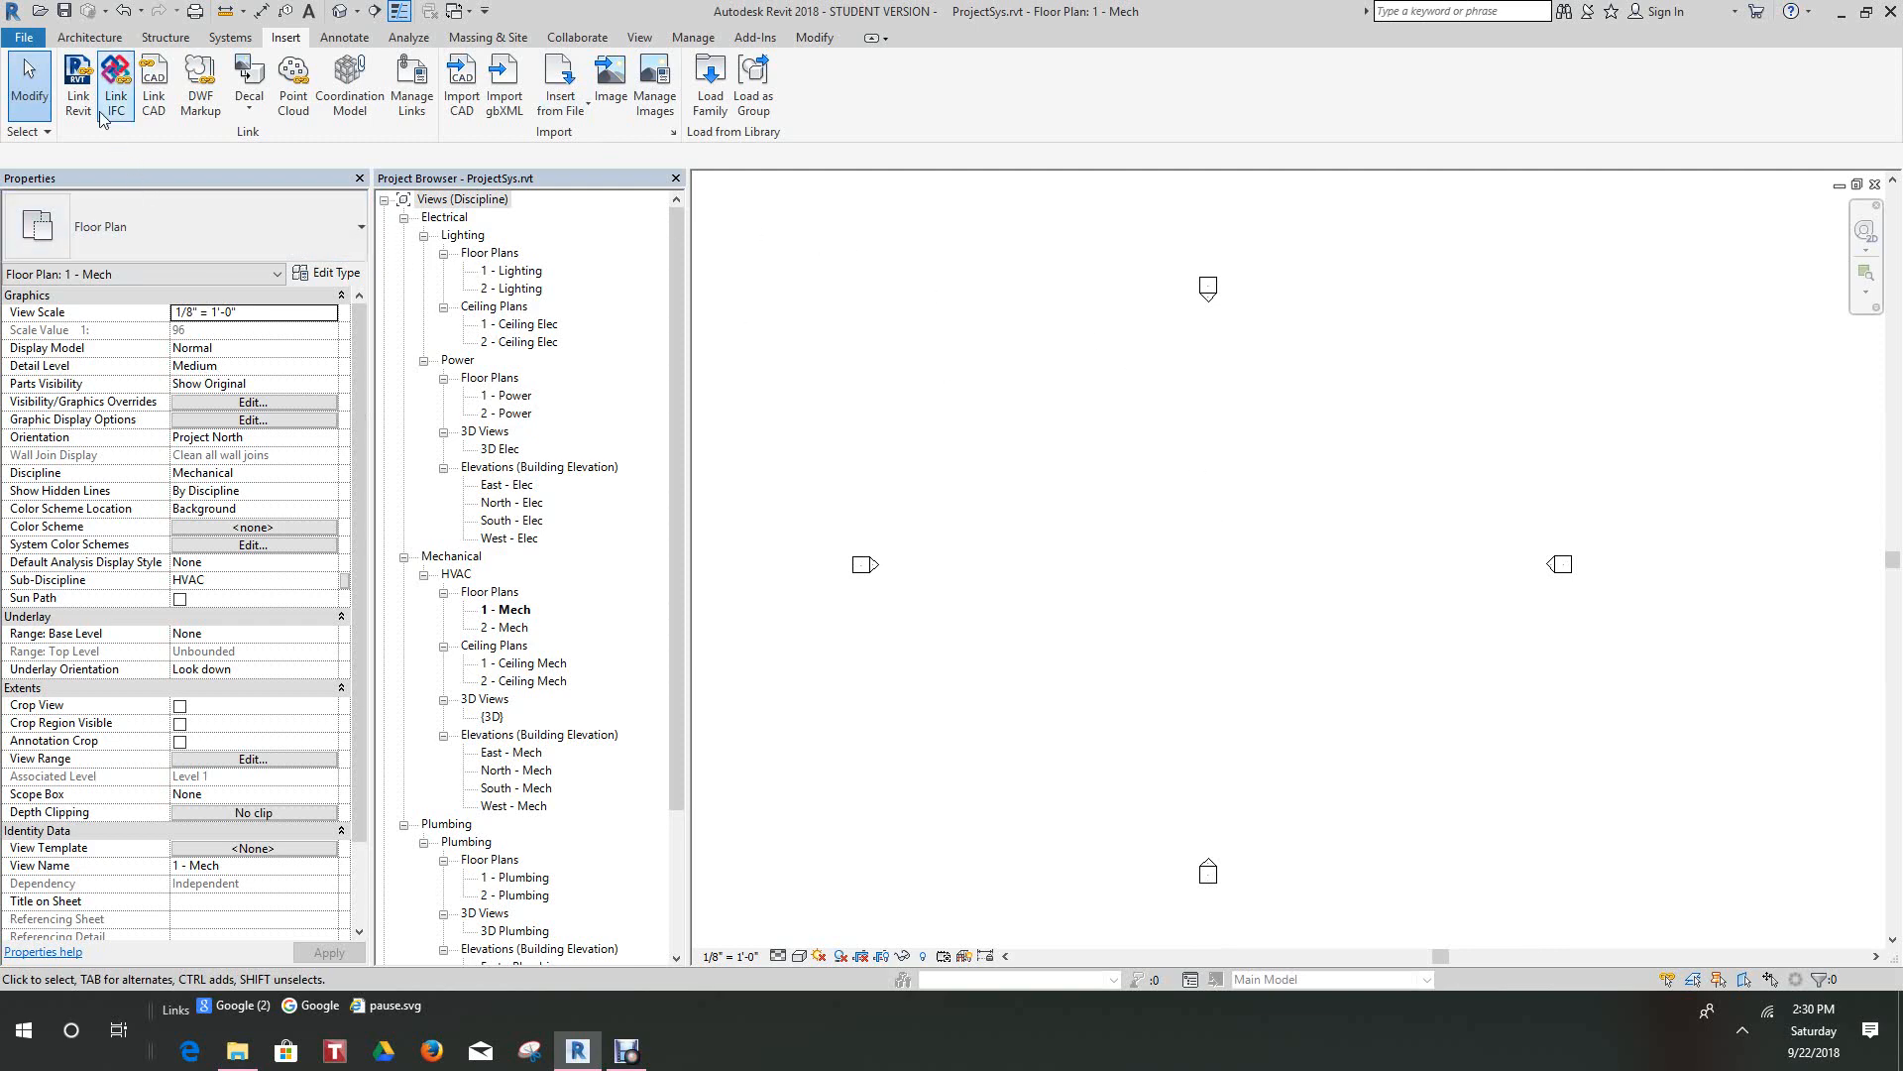
click(78, 77)
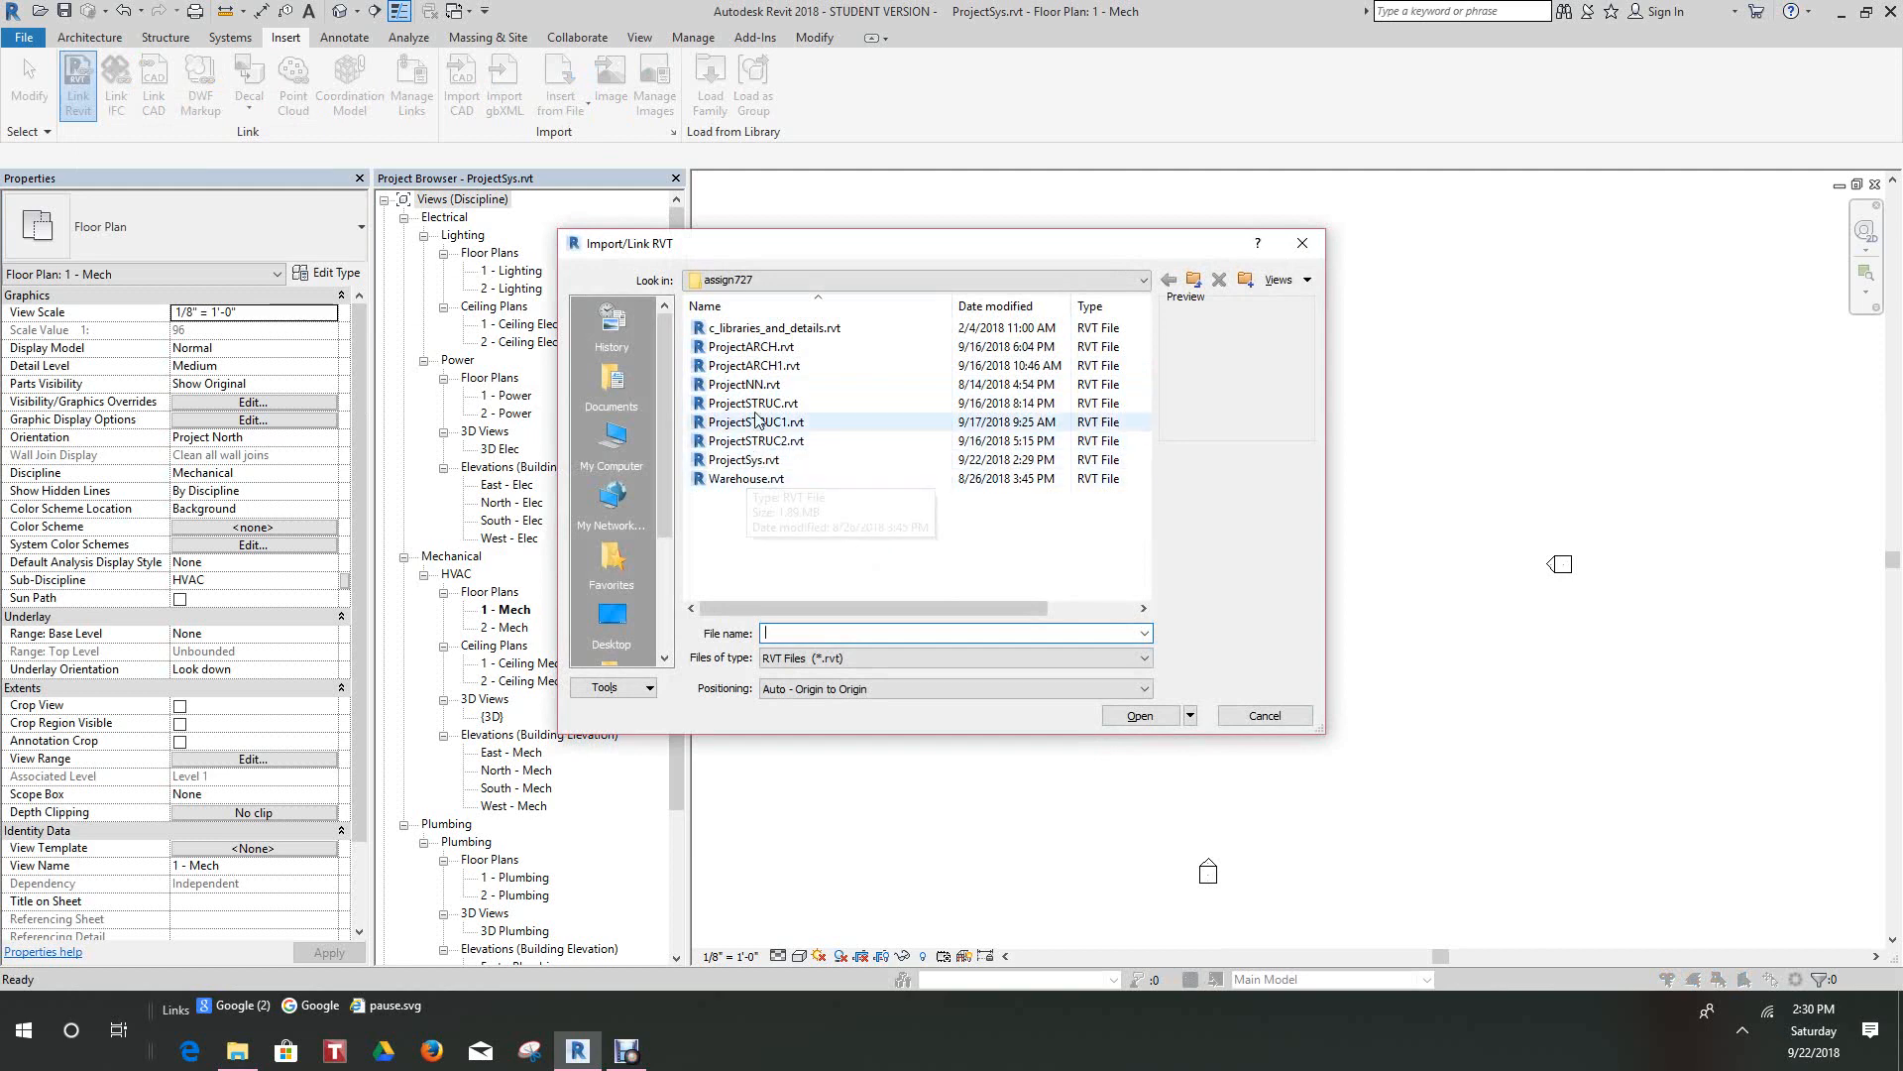
click(771, 367)
click(761, 347)
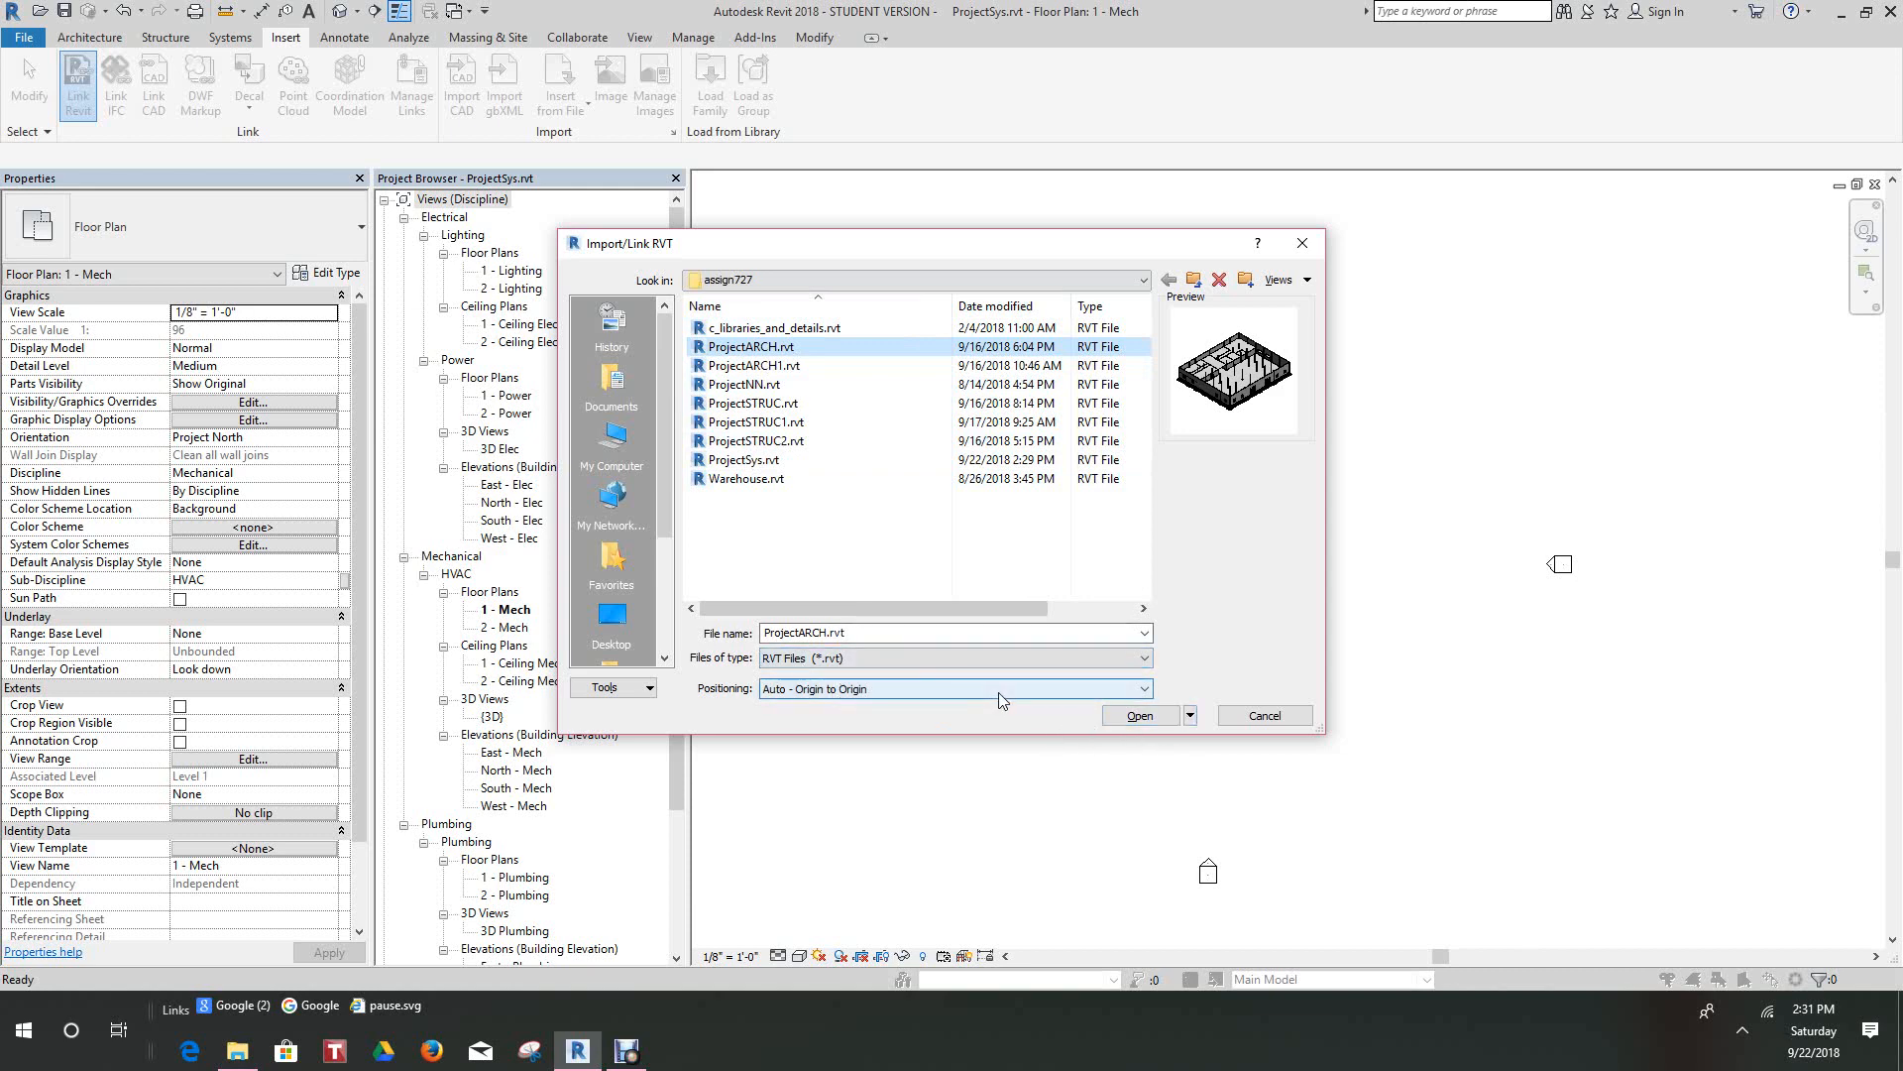
click(1141, 716)
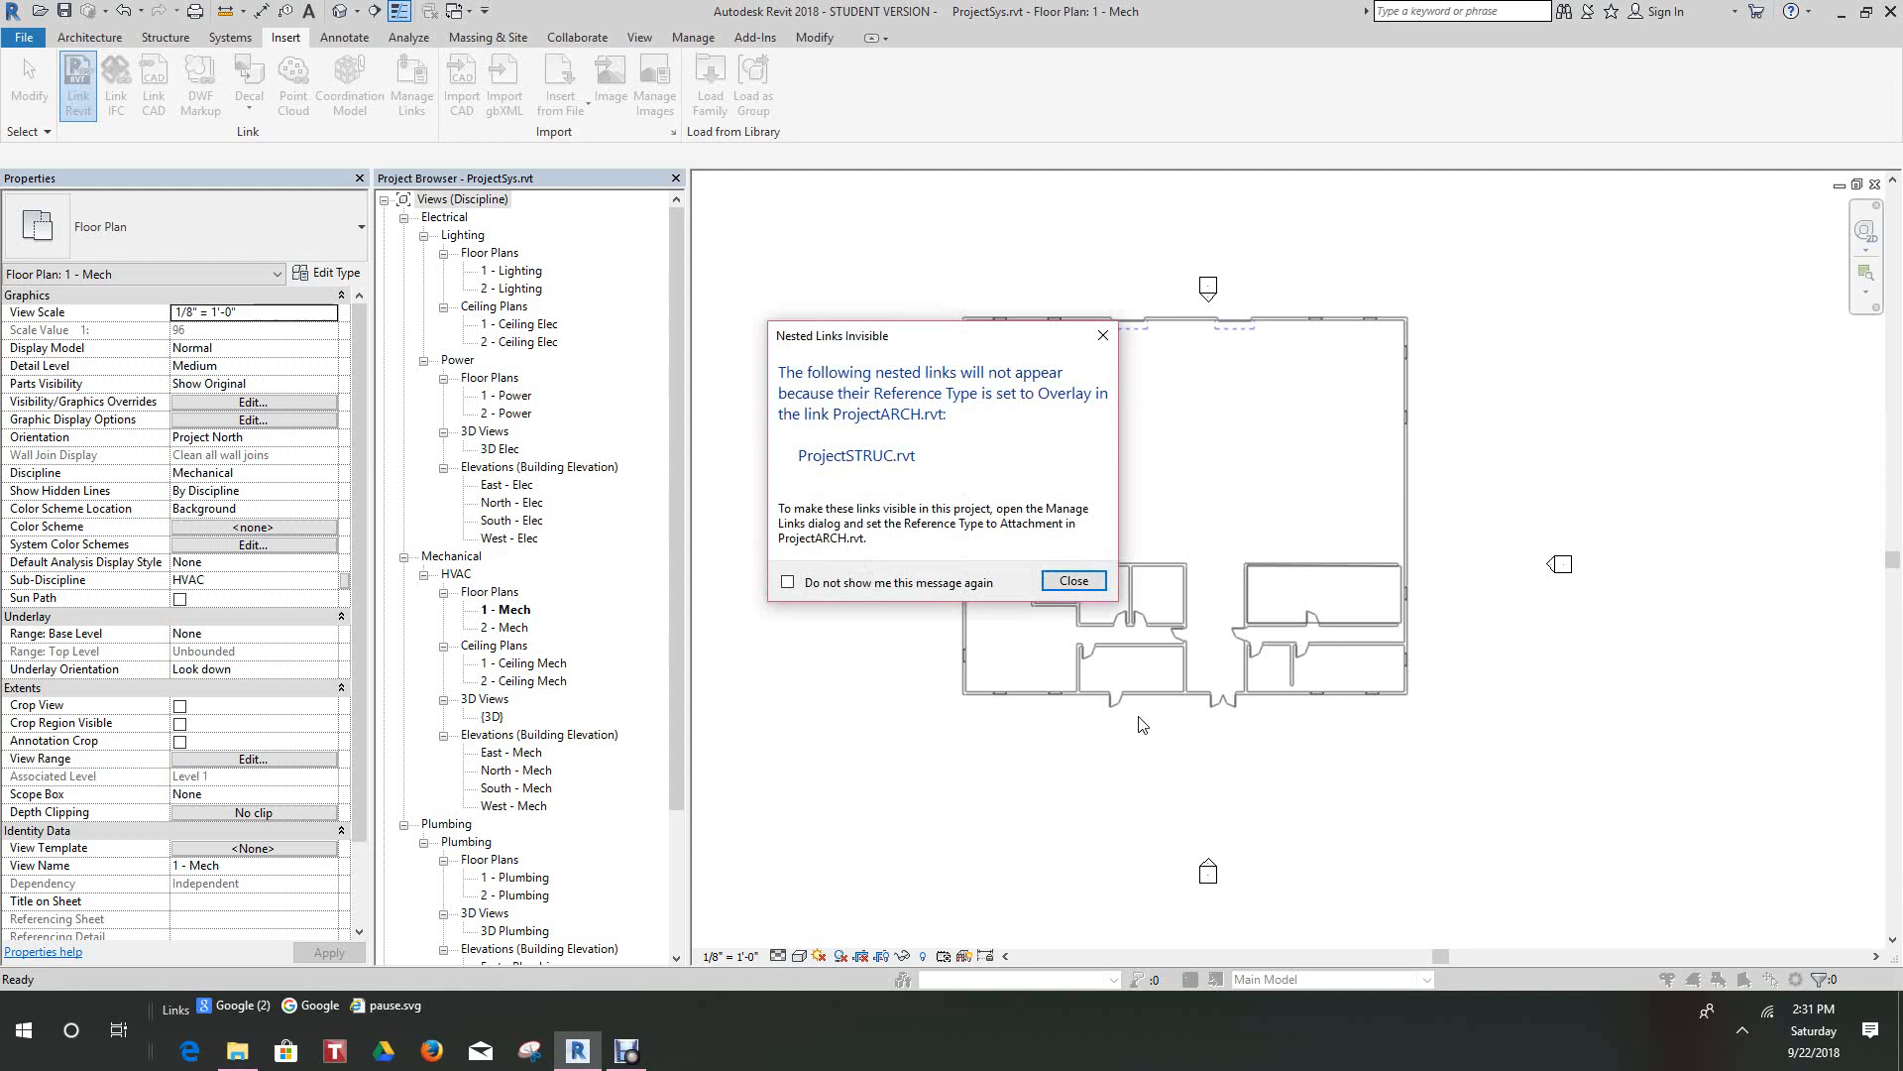
click(1076, 582)
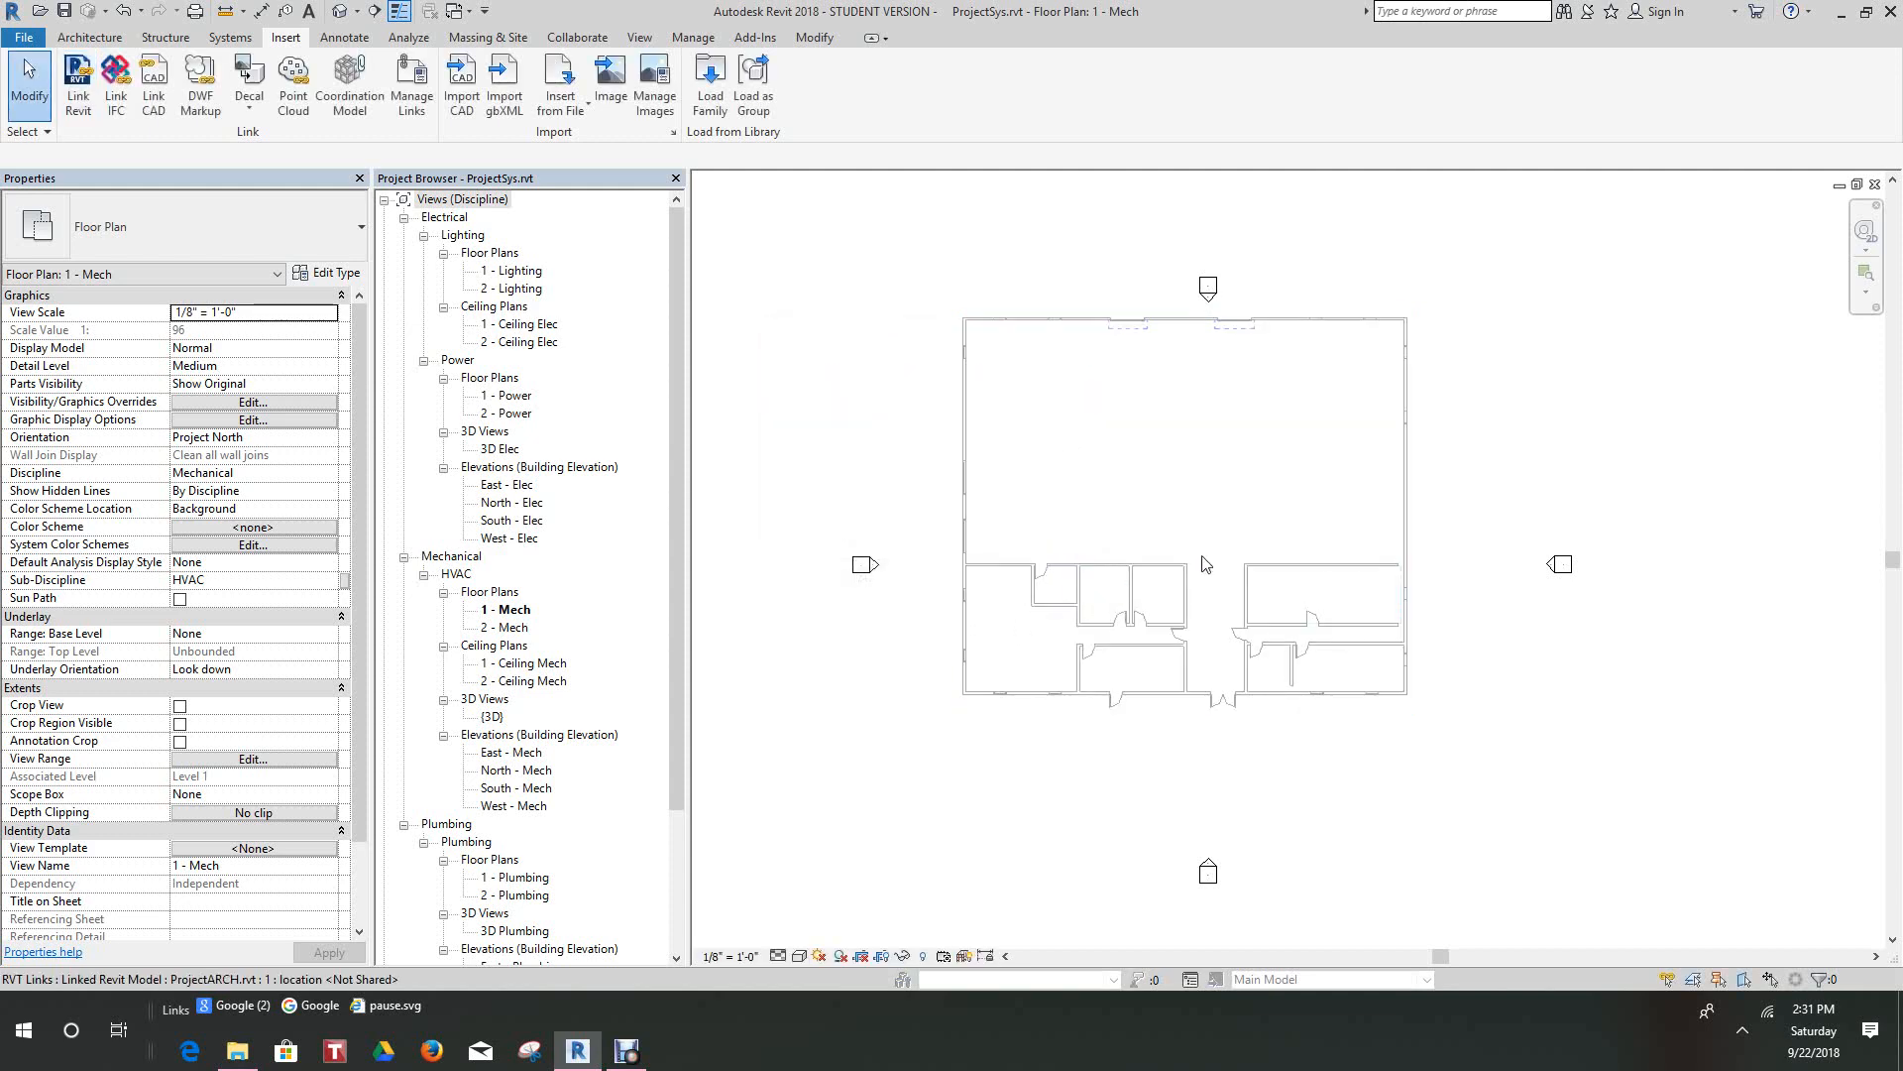
Step: Examine the placement of the linked architectural model among the elevation markers in the 1 - Mech floor plan
scroll(1218, 525, up, 1)
scroll(1214, 519, down, 1)
middle_drag(1225, 532, 1211, 566)
scroll(1179, 559, up, 2)
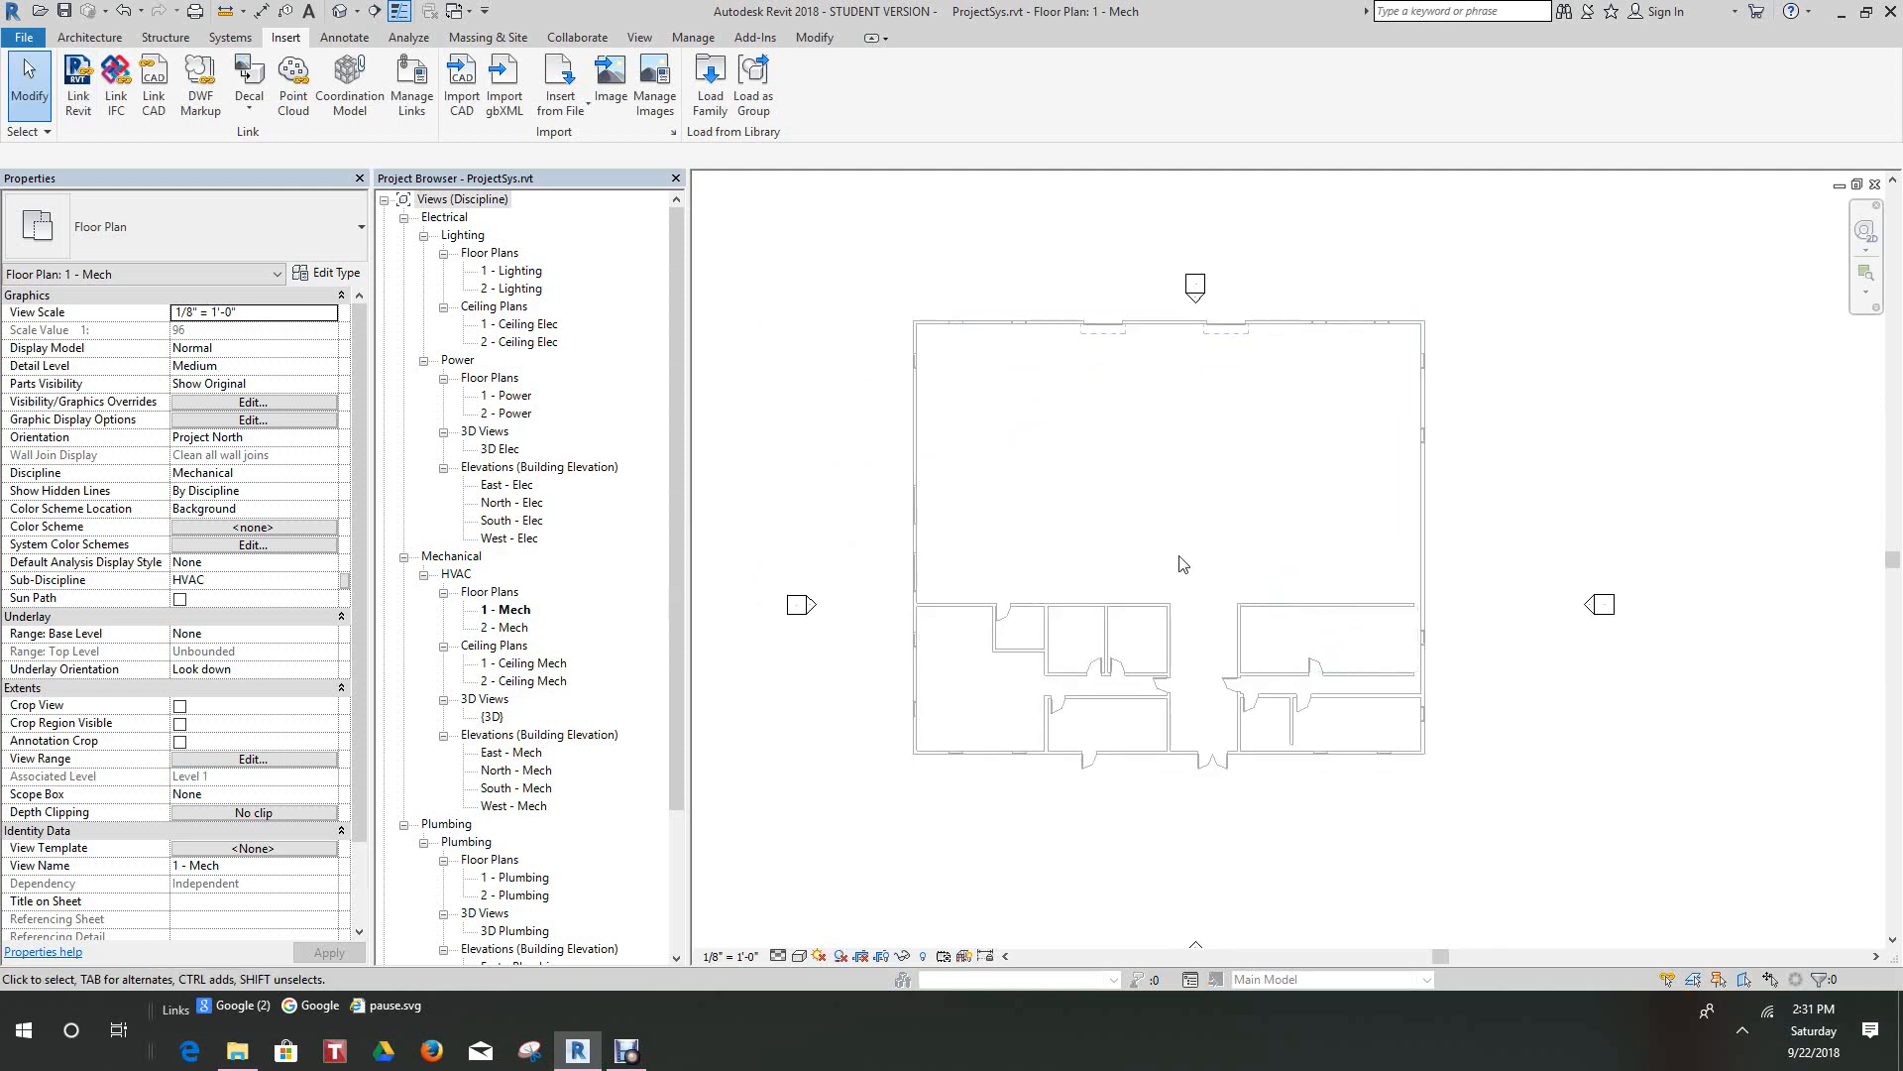
scroll(1180, 558, down, 1)
scroll(1131, 455, down, 3)
middle_drag(1135, 457, 1151, 497)
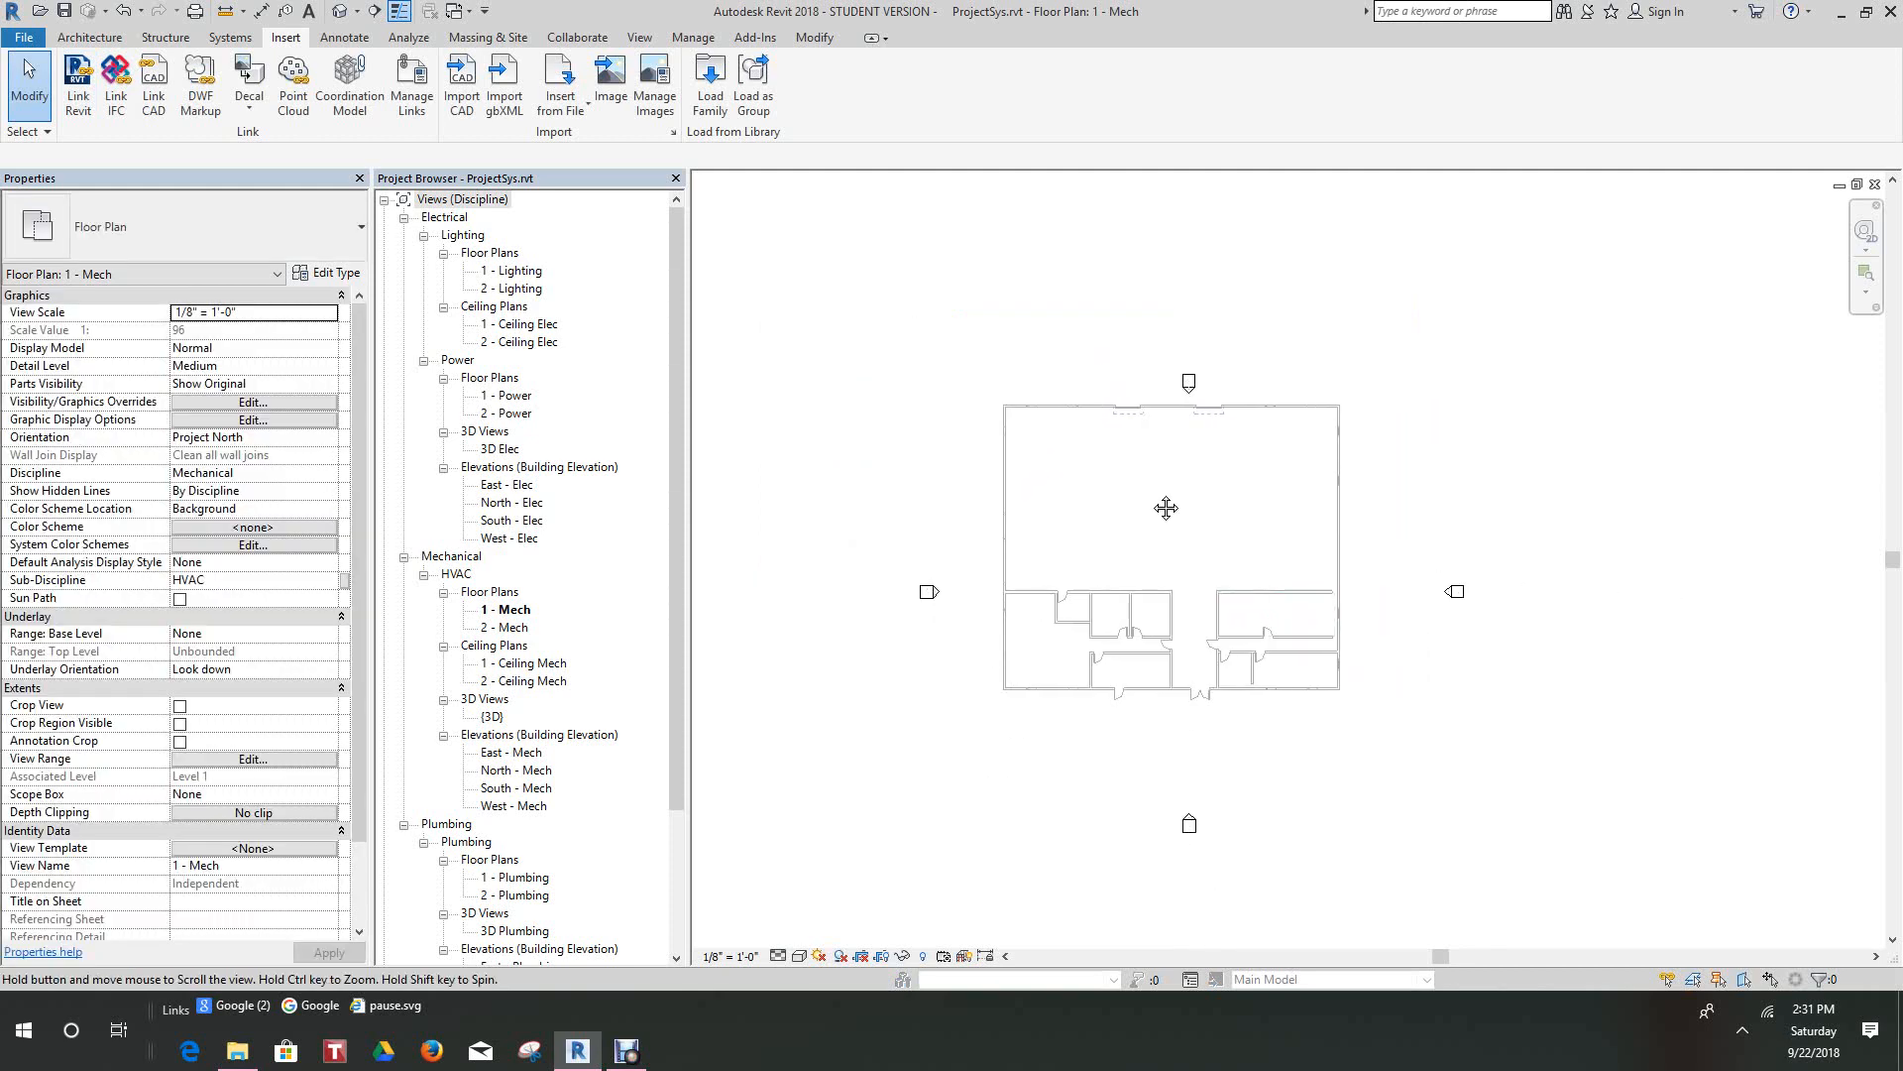
scroll(1149, 504, up, 2)
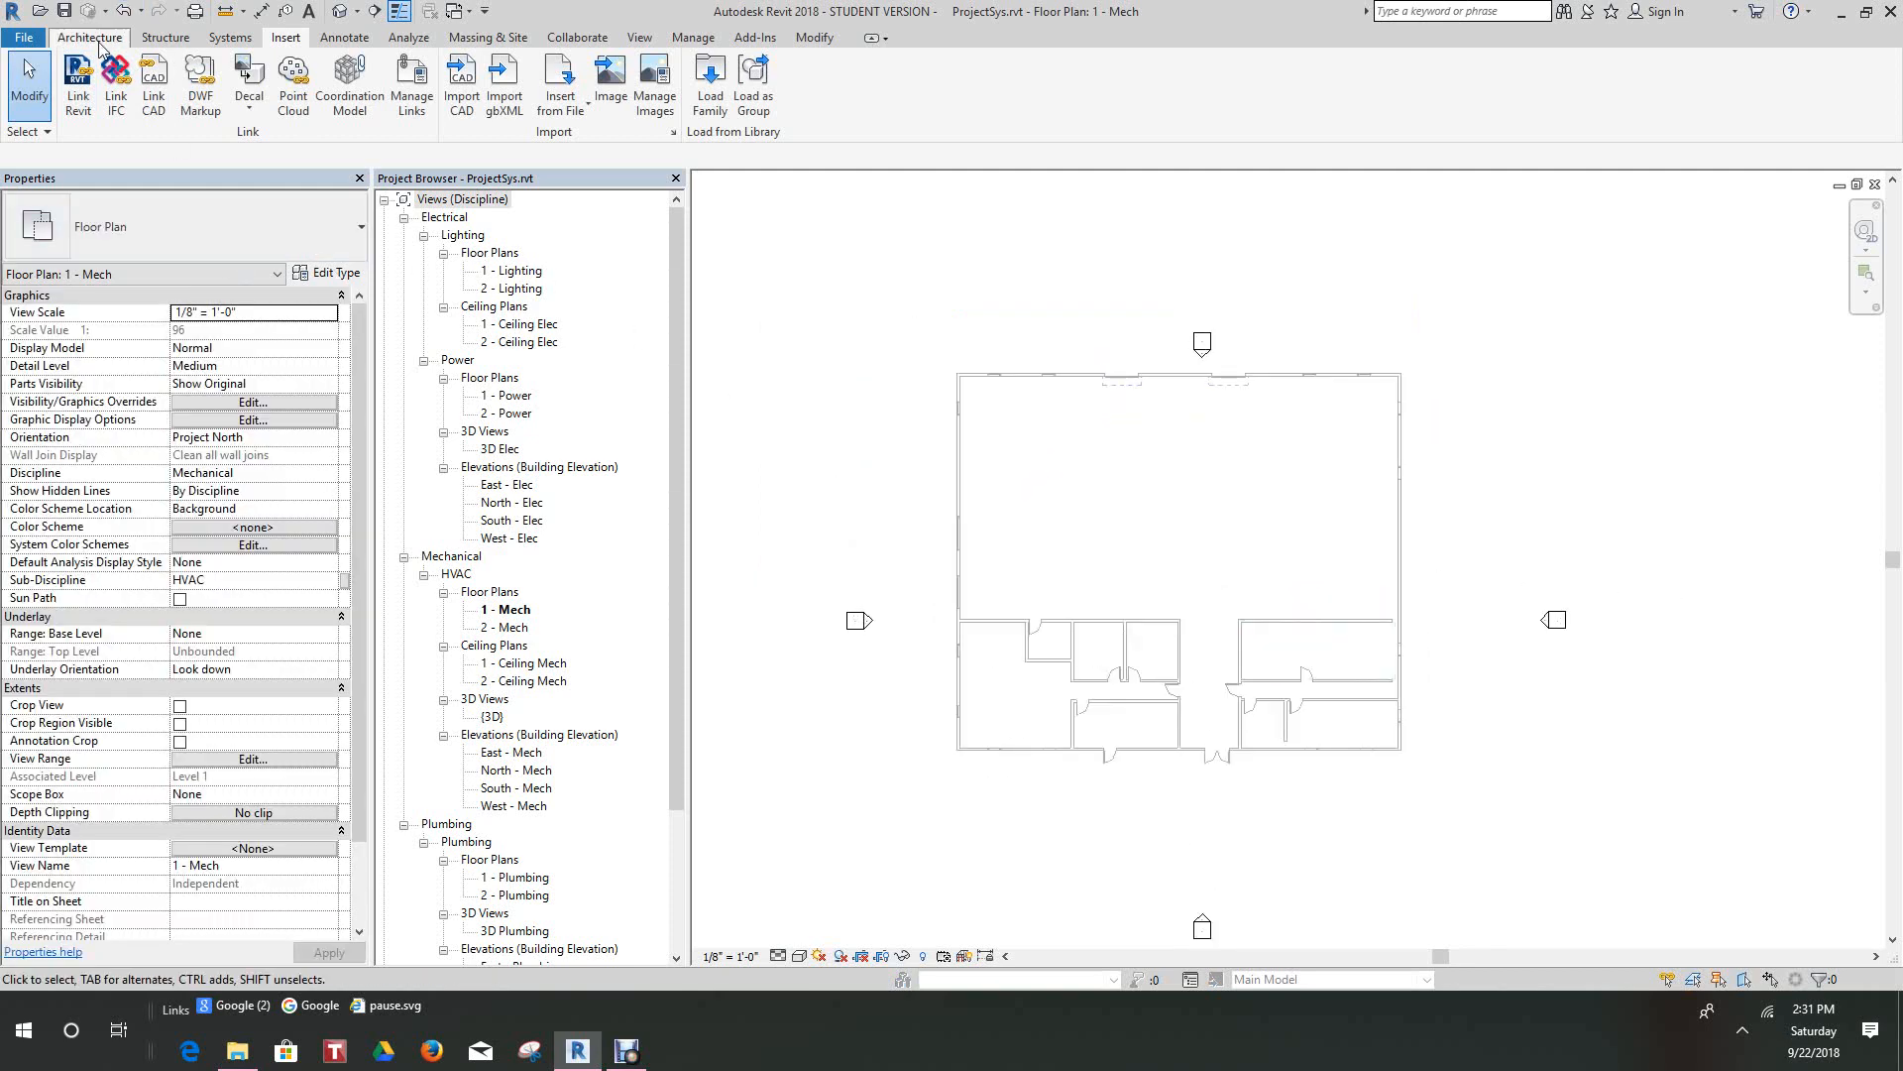
Step: Link the Revit model ProjectSTRUC.rvt with Auto - Origin to Origin positioning and dismiss the nested links notice
click(83, 111)
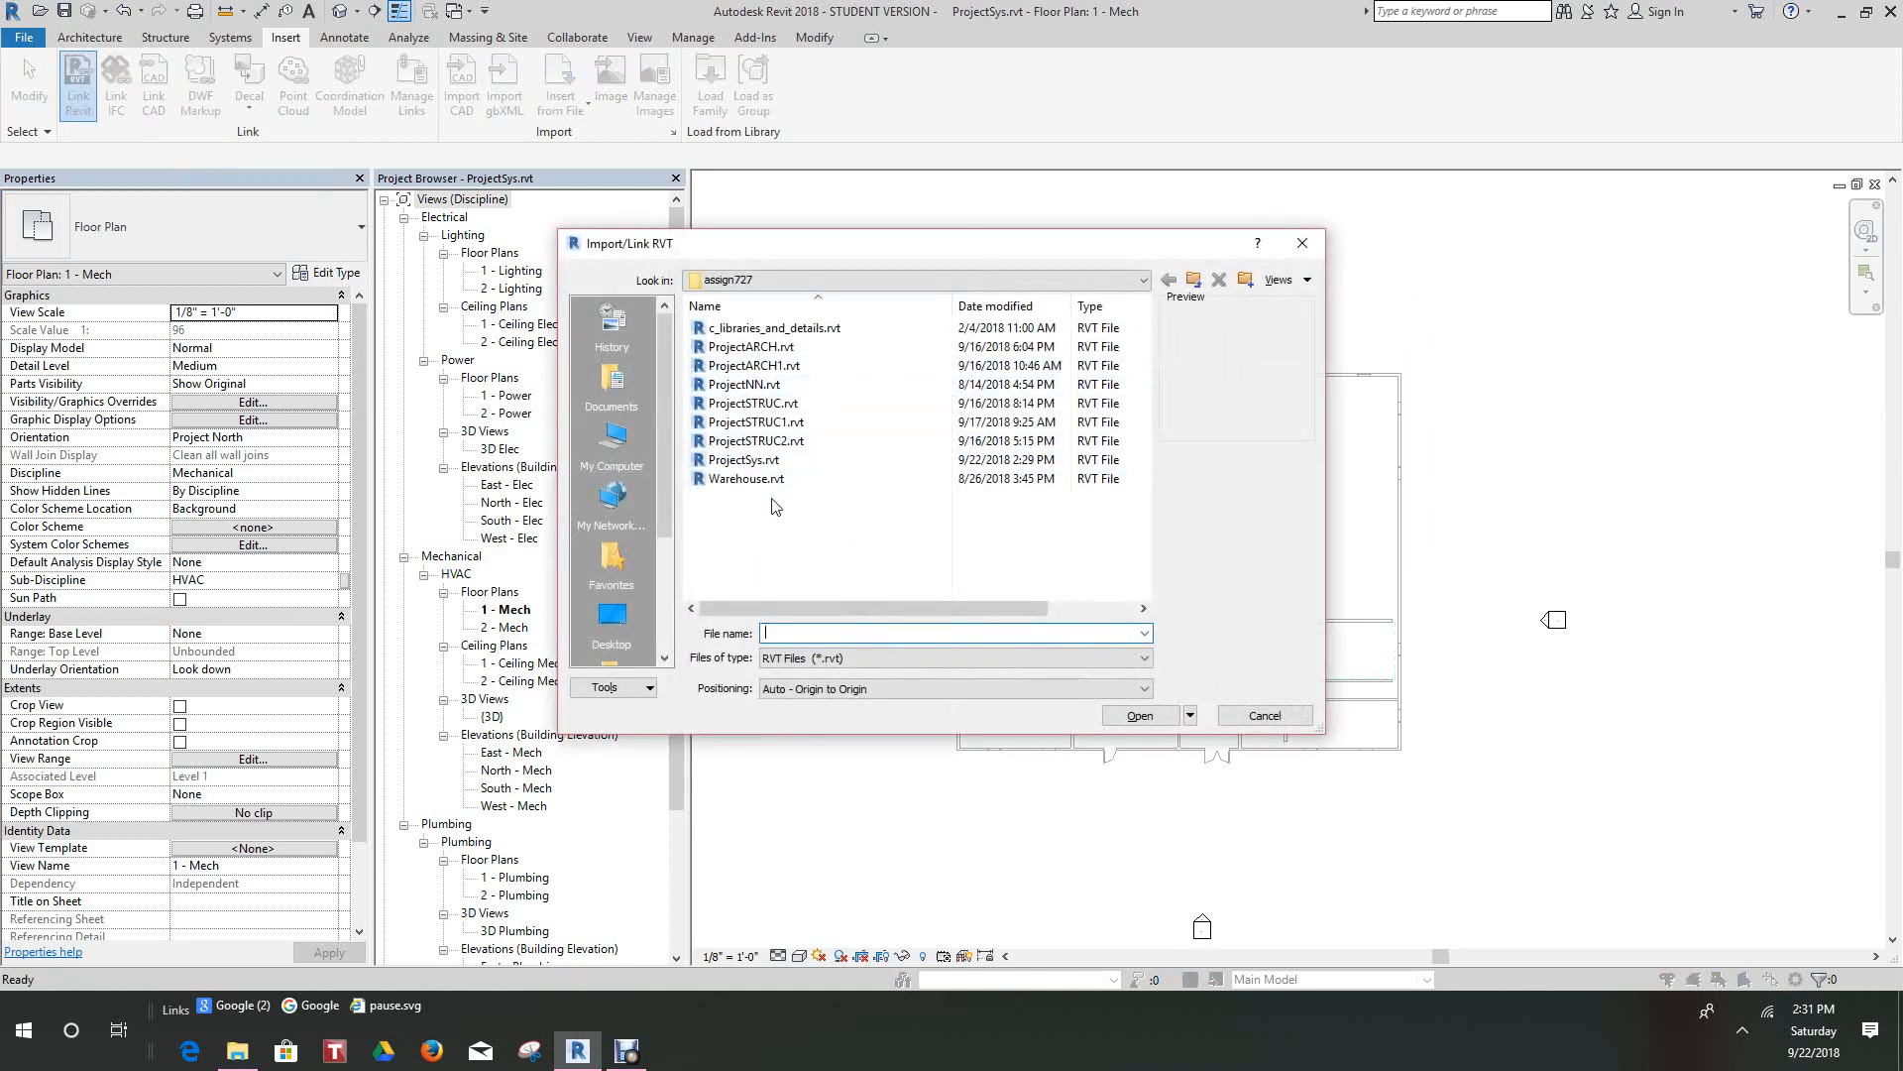
click(779, 404)
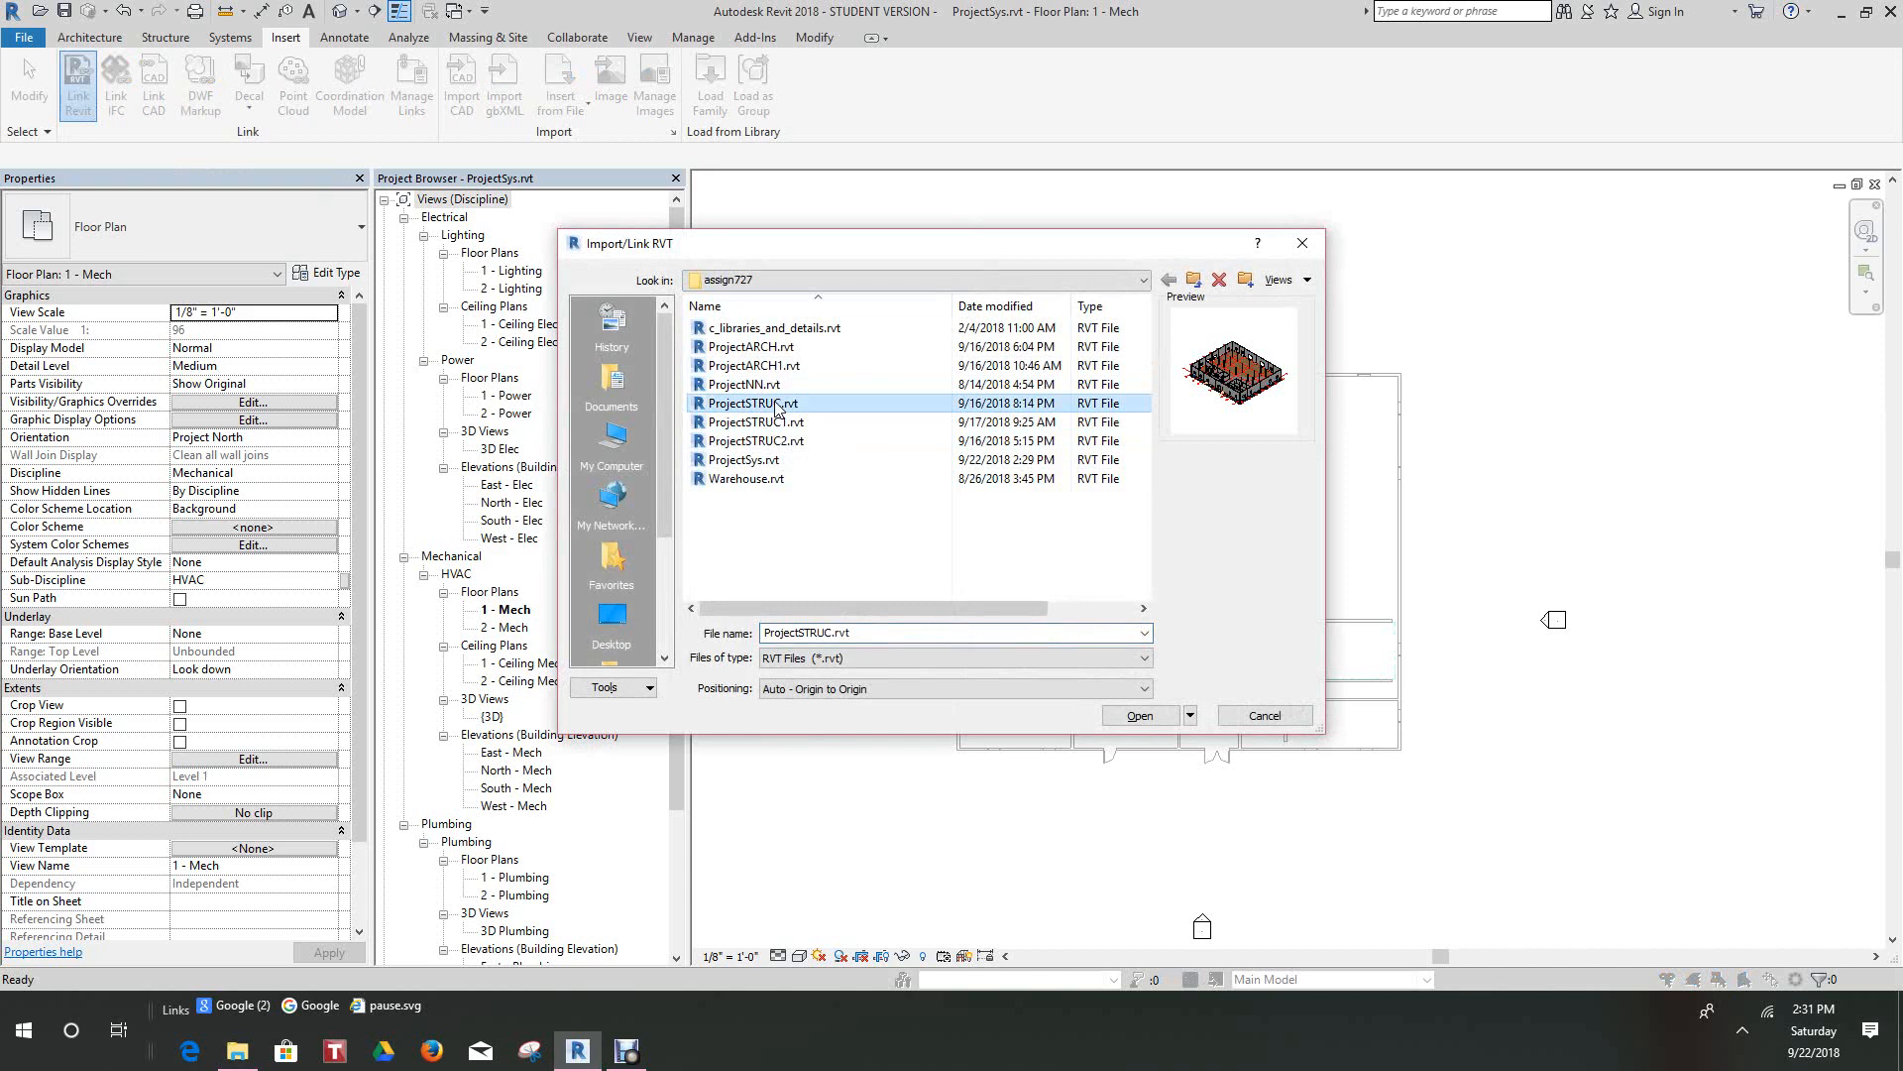
click(769, 425)
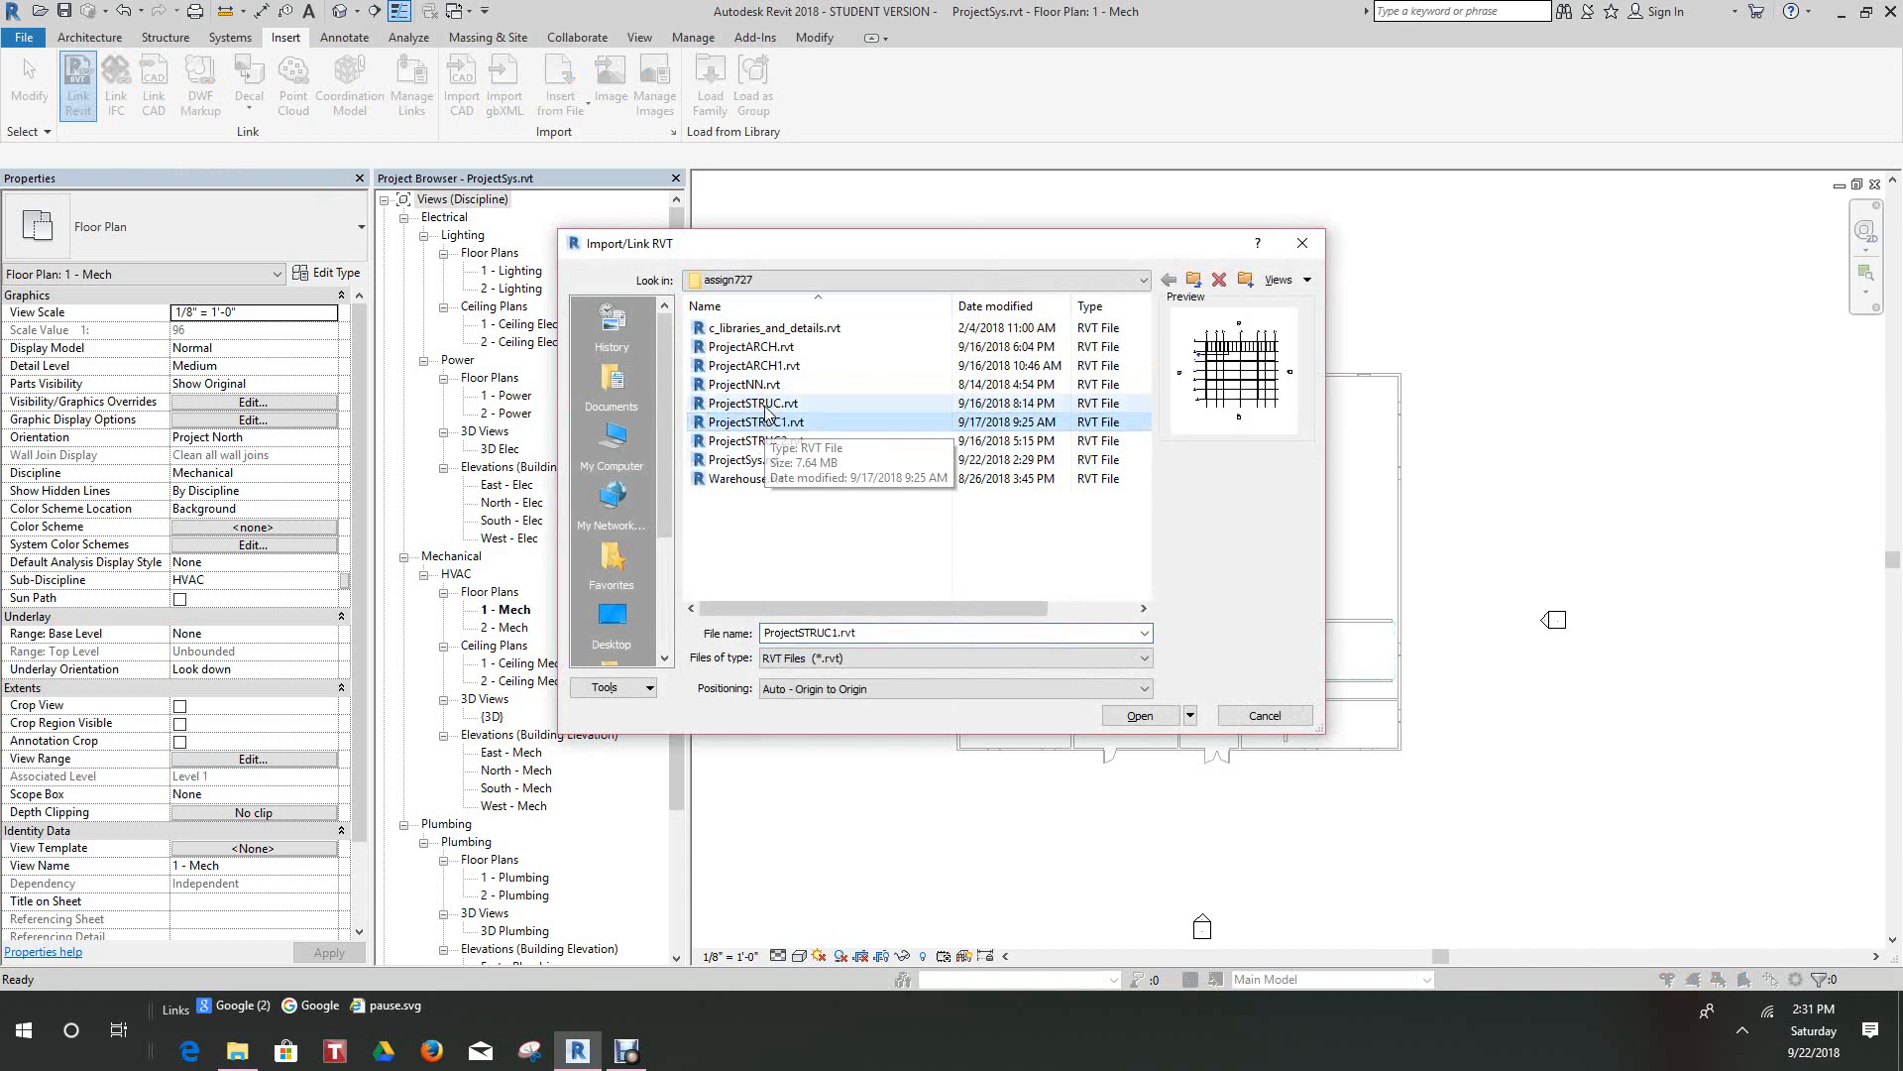
click(766, 405)
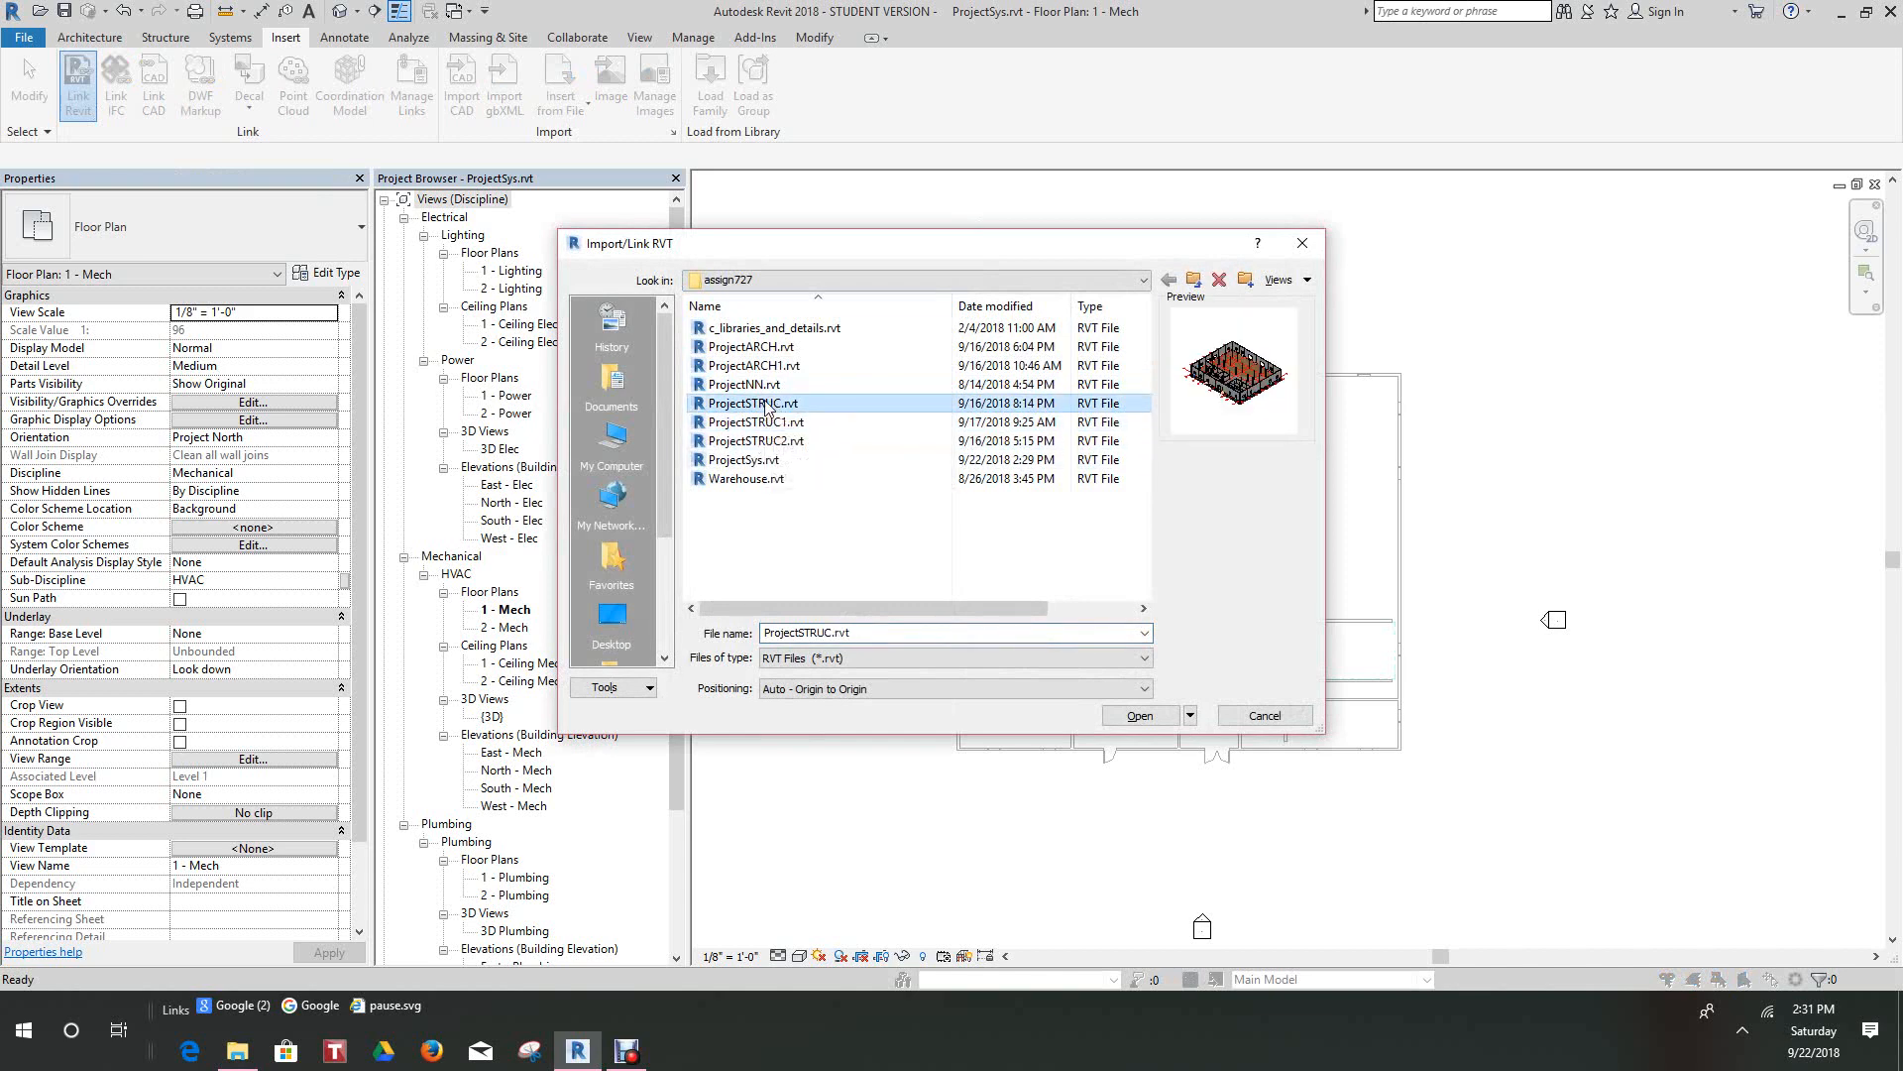
click(1142, 716)
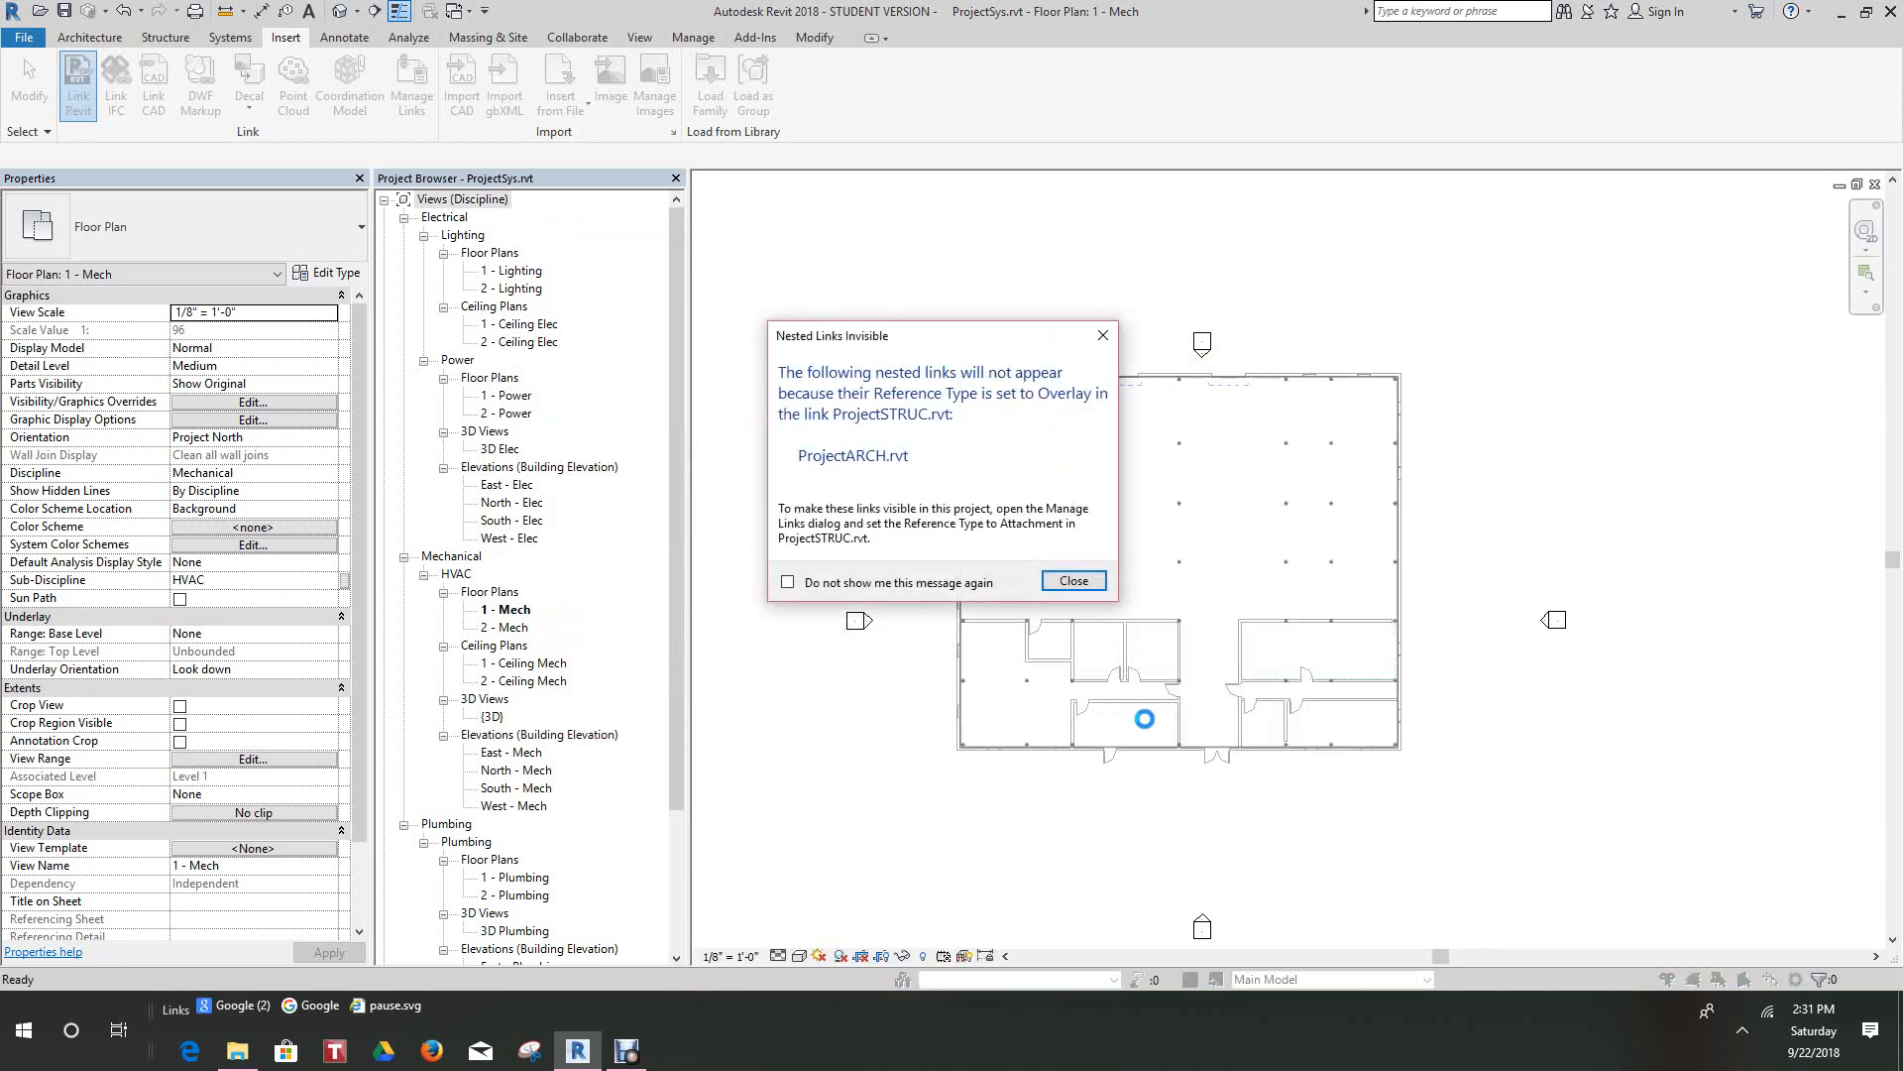
click(1074, 581)
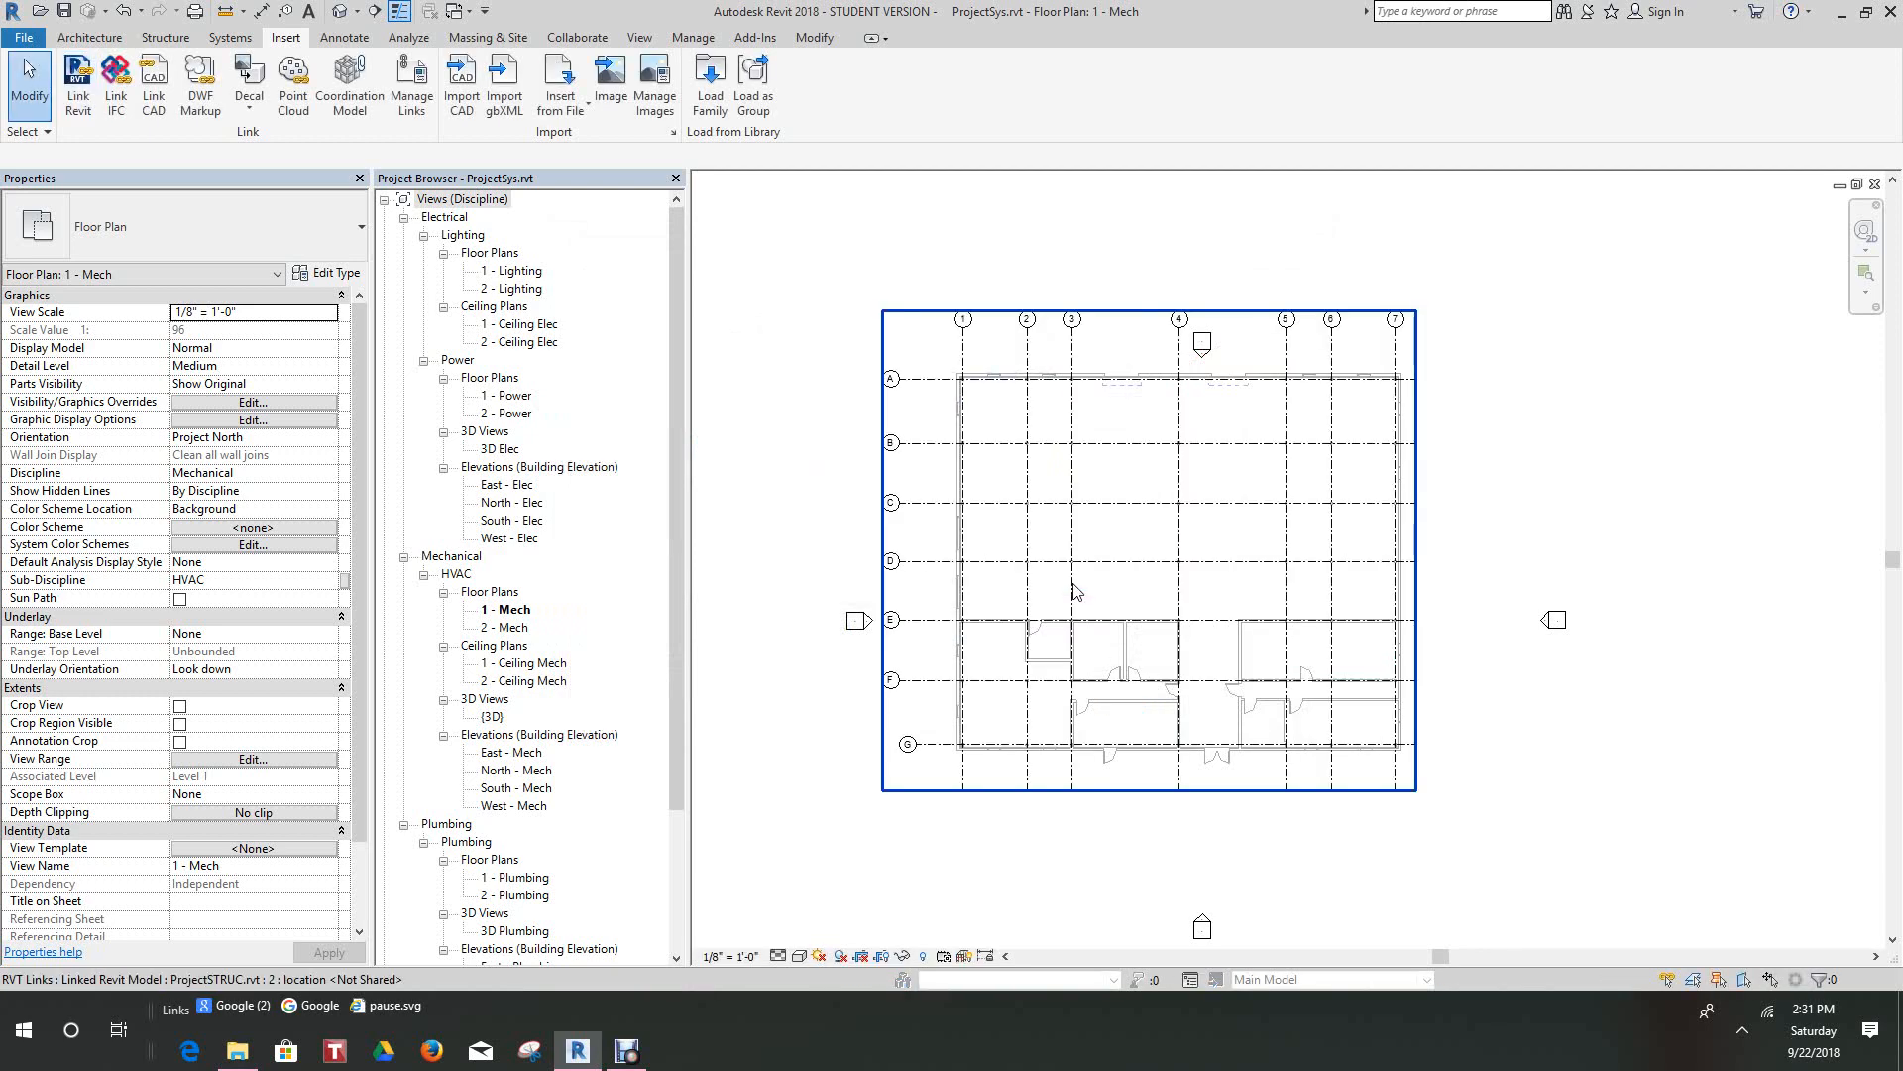
click(1436, 551)
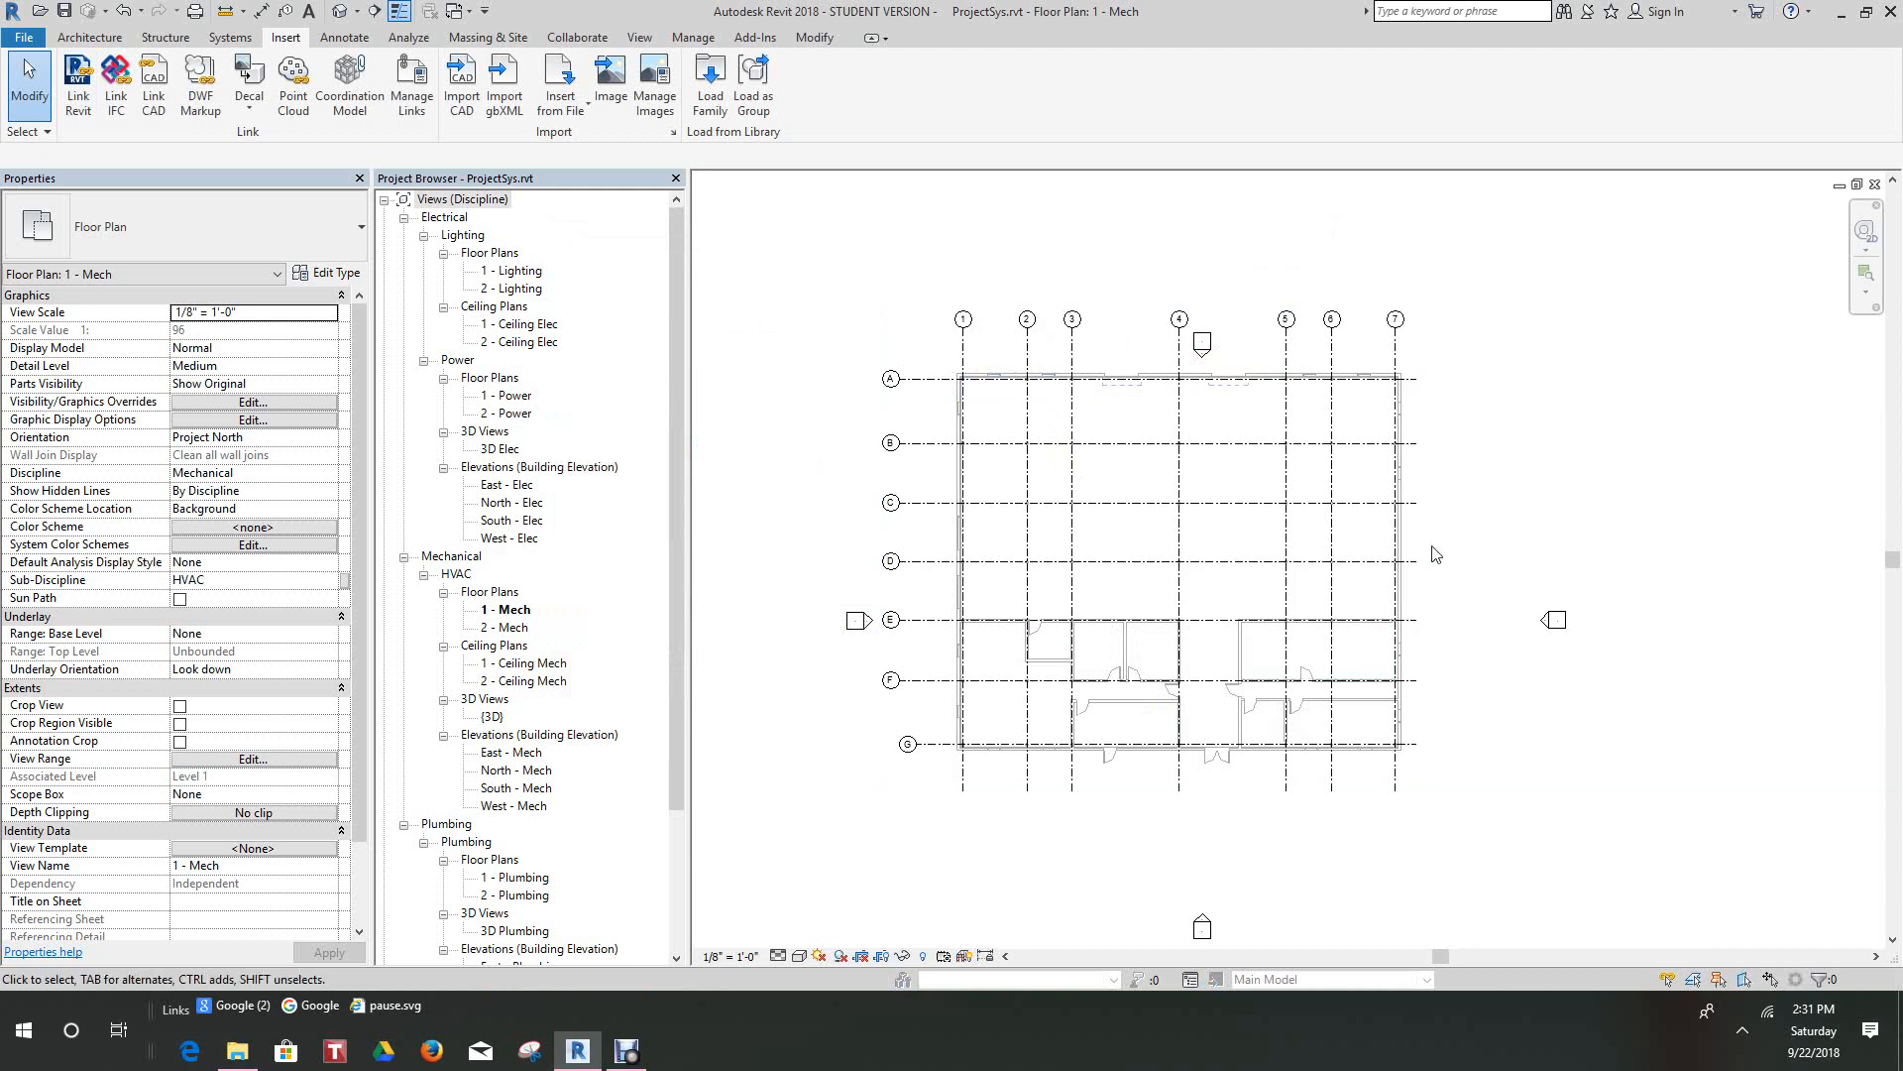
Step: Examine how the linked structural grids align with the architectural walls in the 1 - Mech floor plan
scroll(1437, 552, up, 1)
scroll(1434, 550, down, 1)
middle_drag(1447, 563, 1450, 612)
scroll(1399, 628, up, 2)
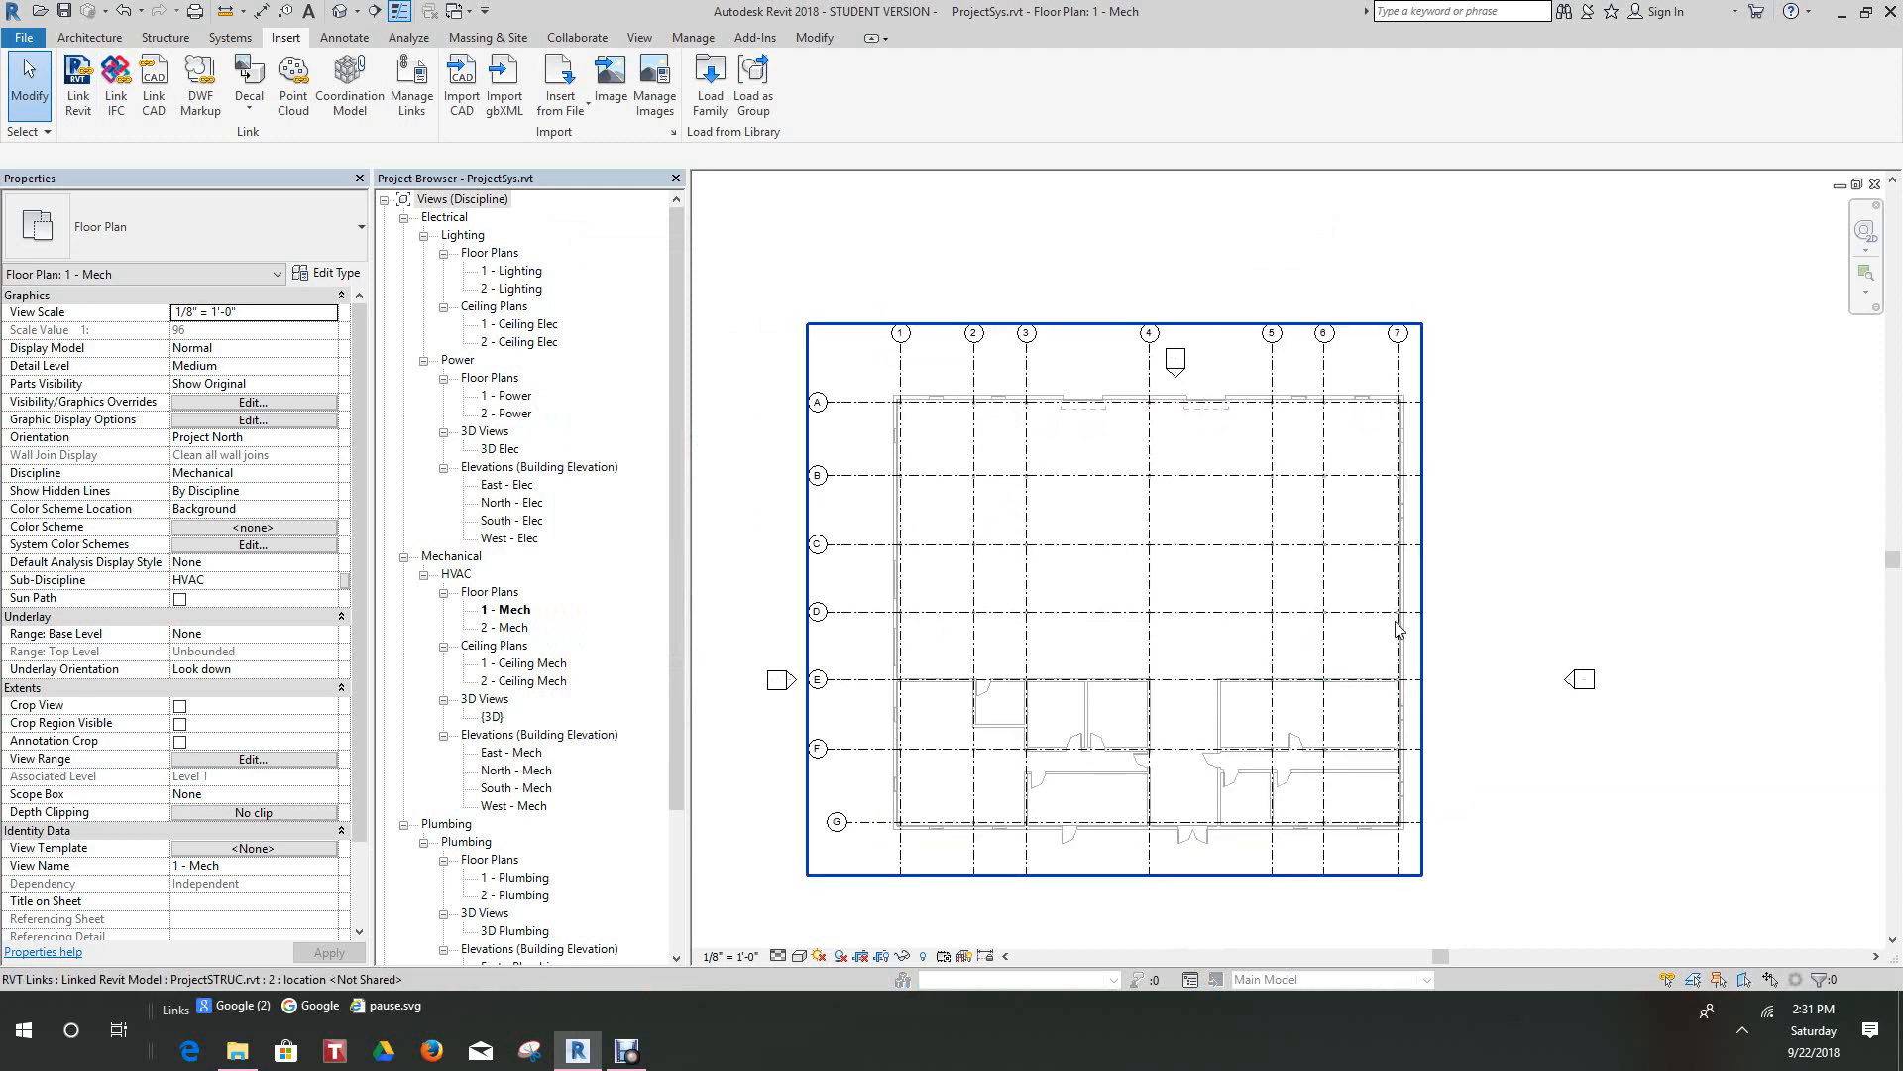
middle_drag(1313, 678, 1464, 559)
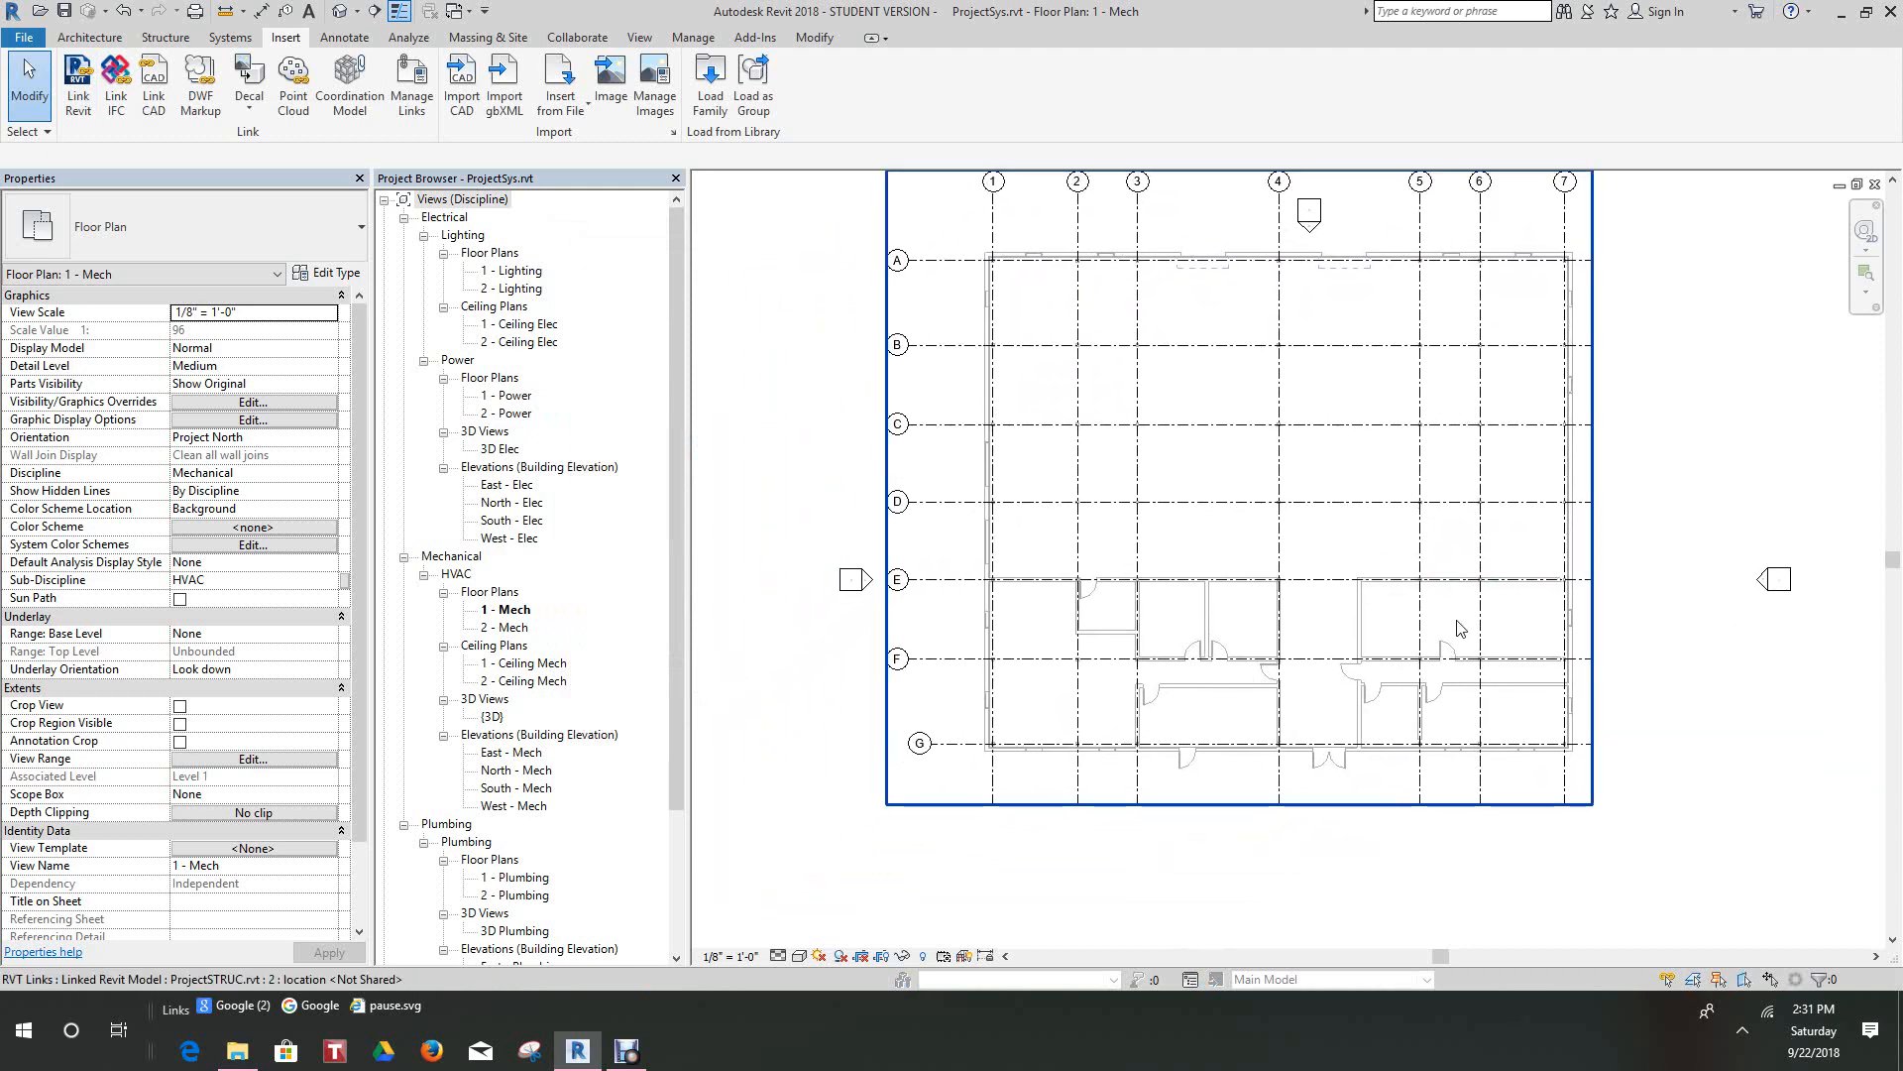
scroll(1458, 629, up, 1)
middle_drag(1472, 647, 1471, 731)
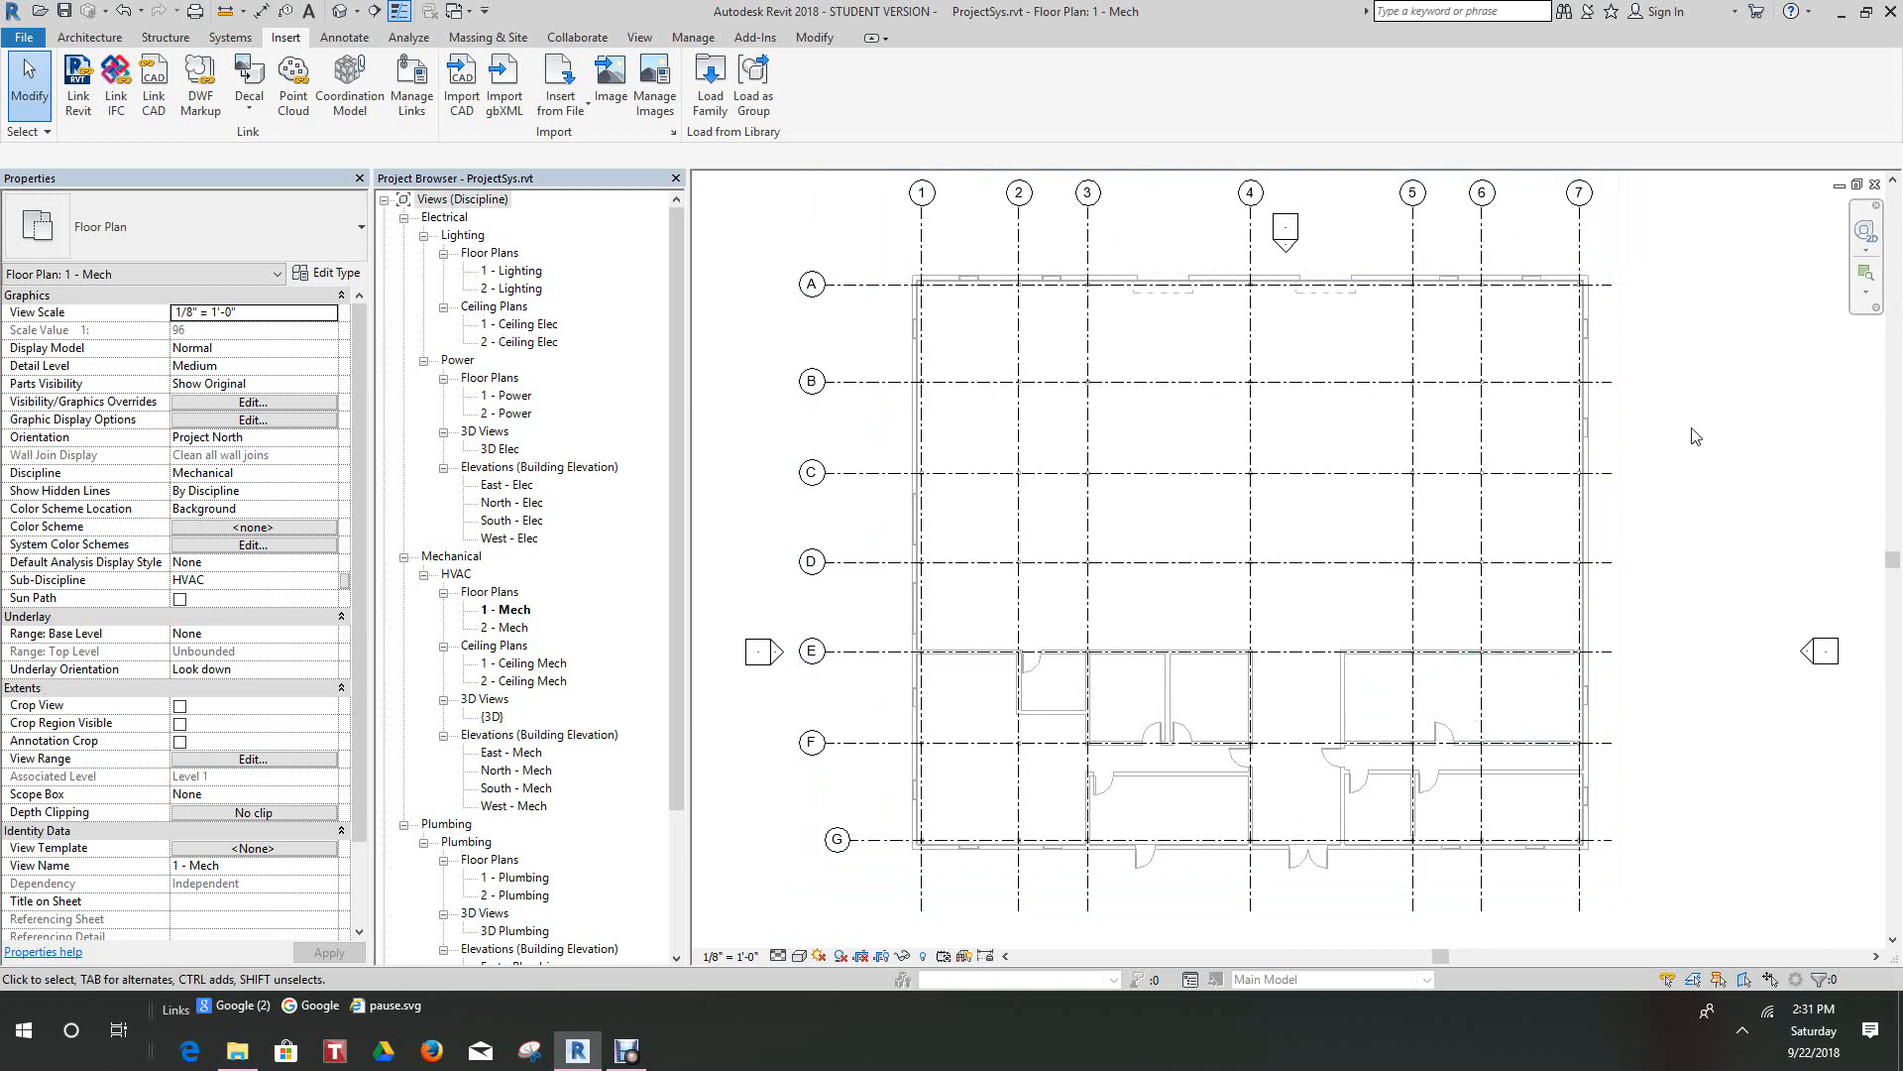
middle_drag(1706, 442, 1701, 478)
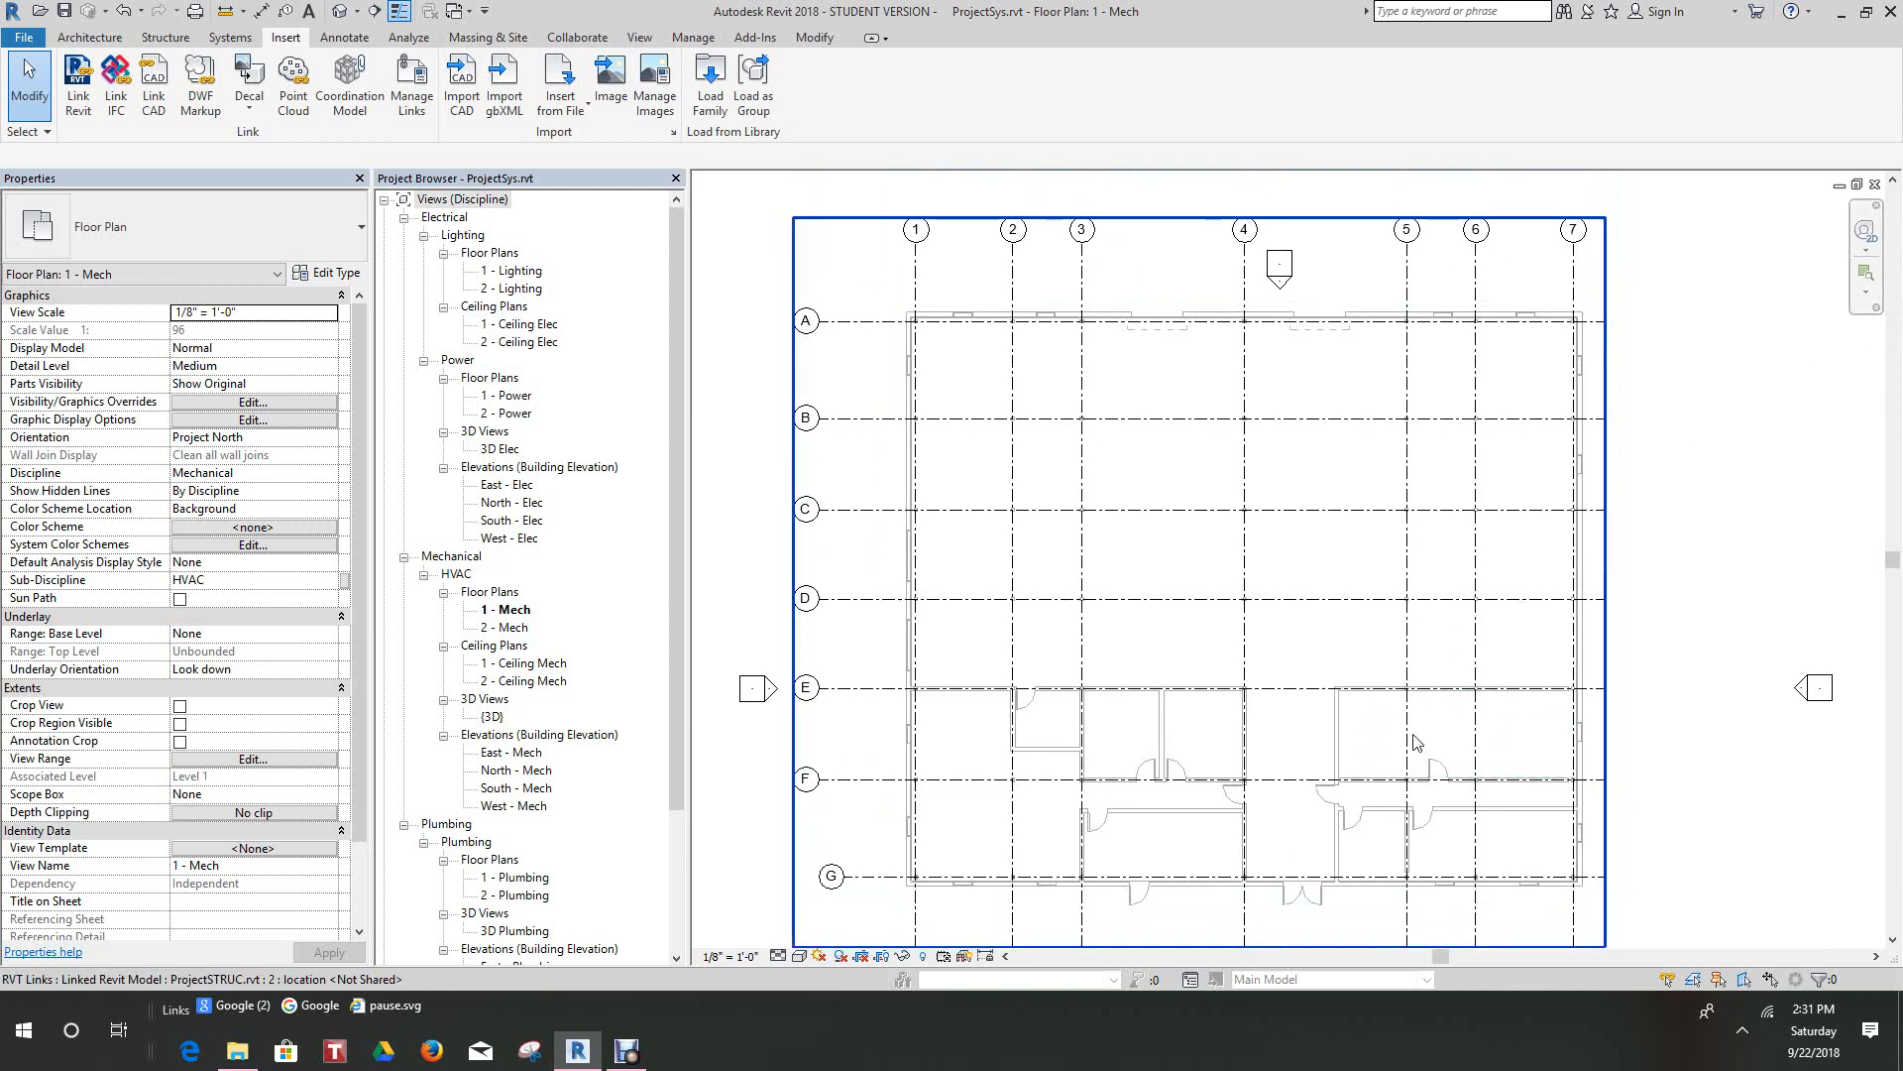
Step: Open the default 3D view and inspect the linked architectural and structural models together
click(342, 13)
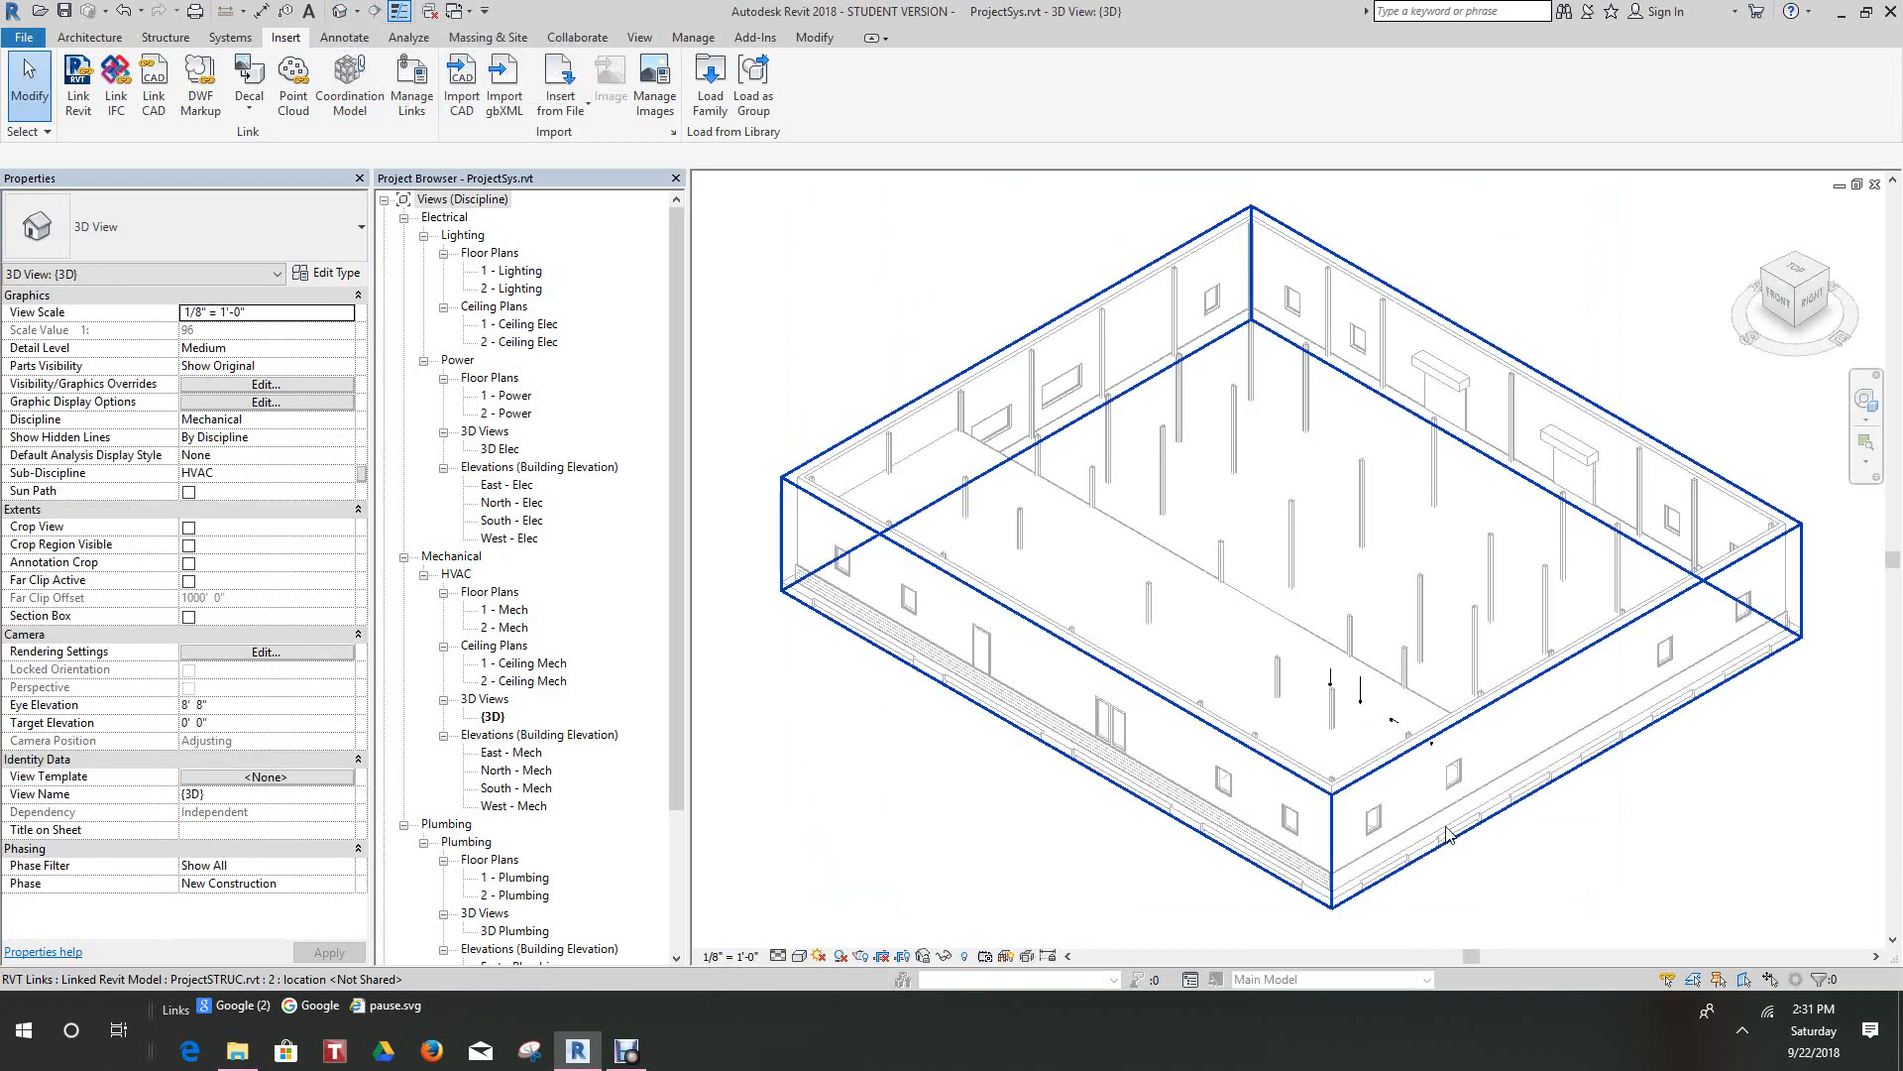
middle_drag(1393, 793, 1400, 844)
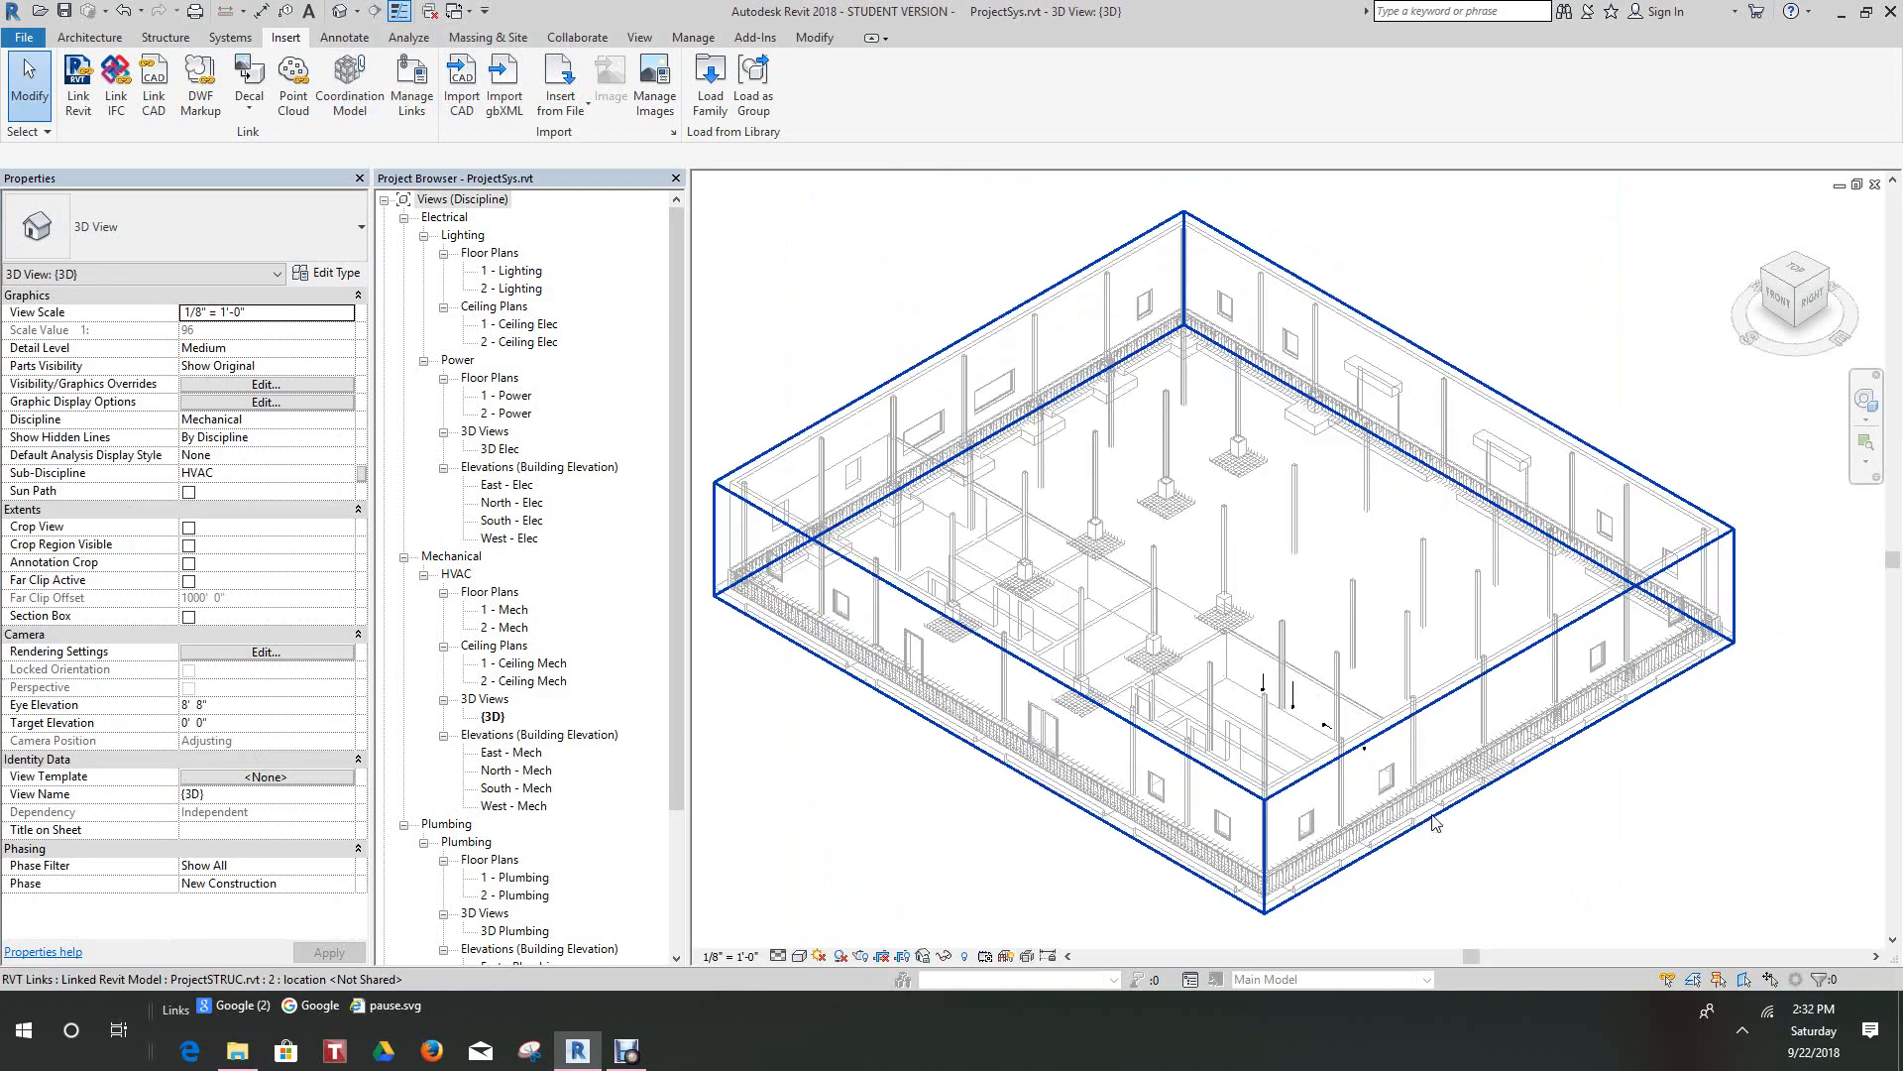
scroll(1433, 823, up, 2)
scroll(1432, 823, down, 2)
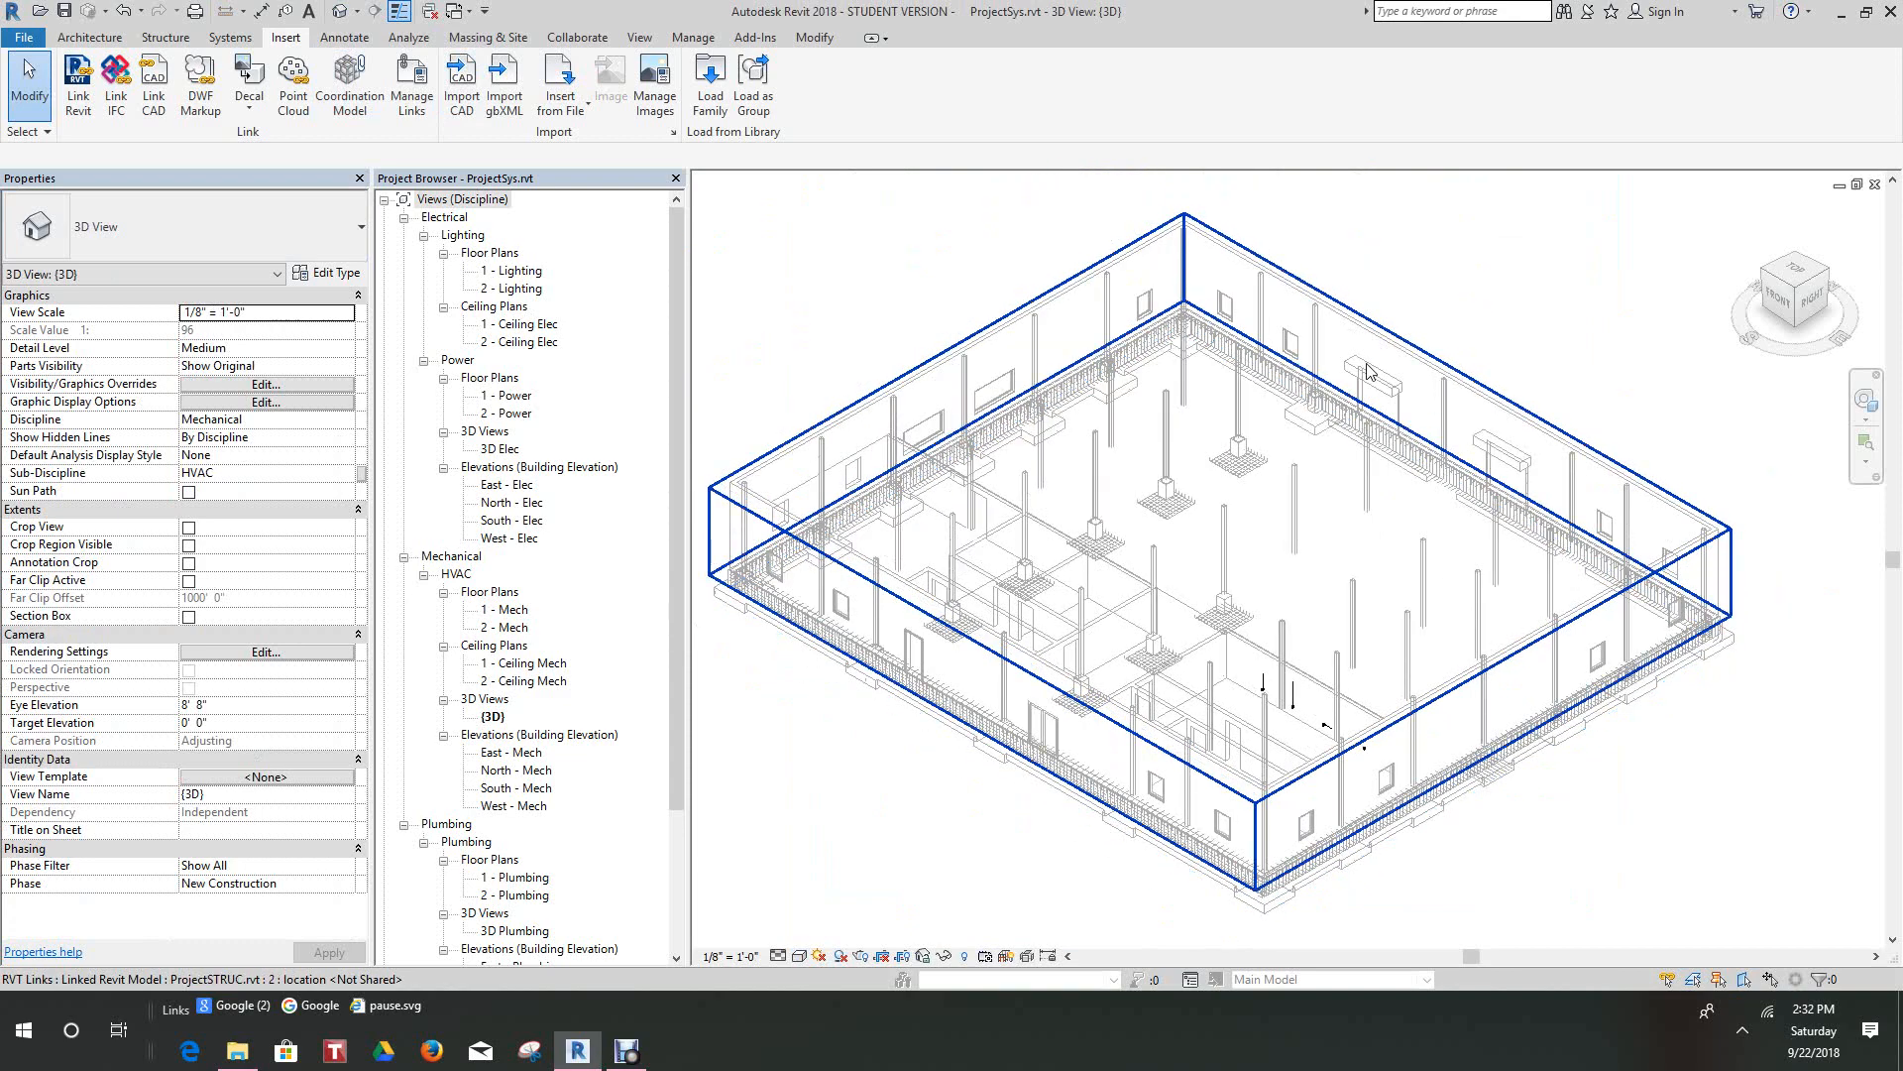
middle_drag(804, 399, 823, 409)
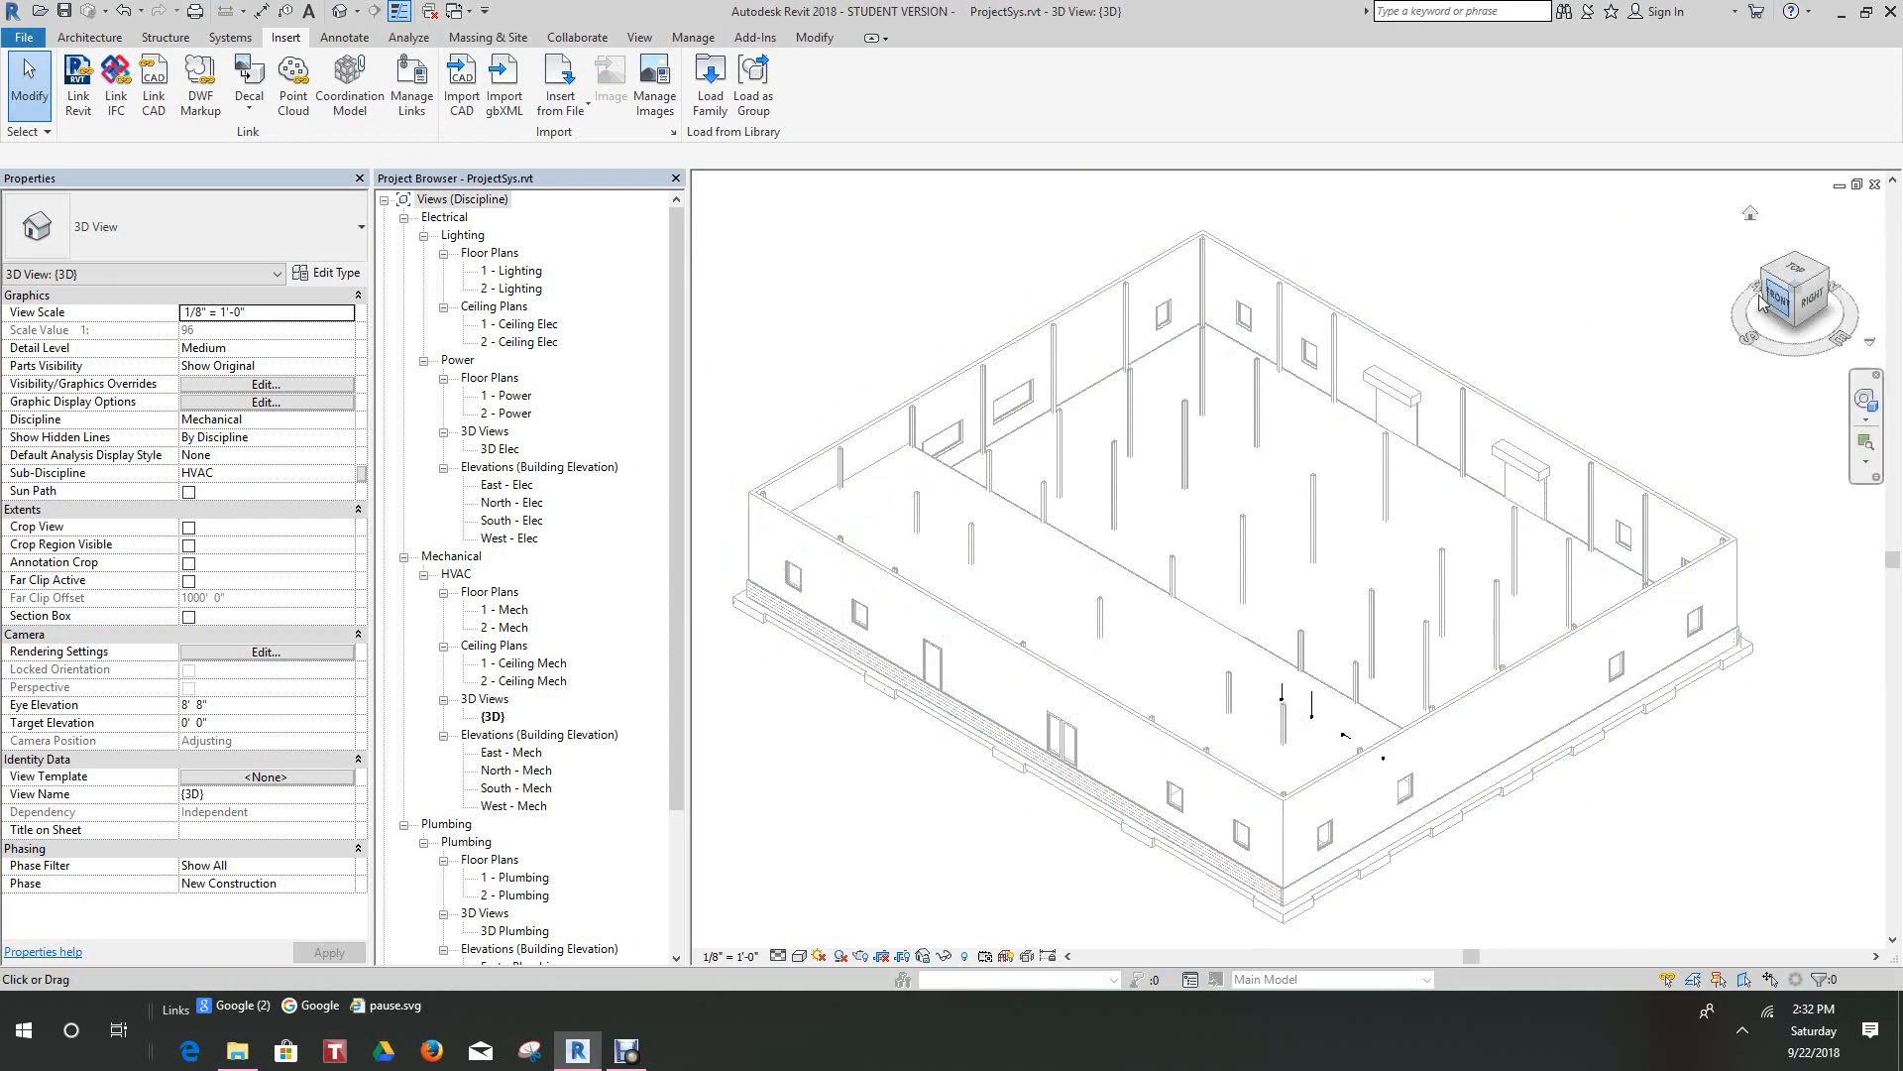
mouse_move(1820, 308)
mouse_down()
mouse_move(1306, 327)
mouse_move(1237, 283)
mouse_move(1092, 264)
mouse_move(892, 372)
mouse_move(744, 403)
mouse_move(1854, 374)
mouse_move(1843, 255)
mouse_up()
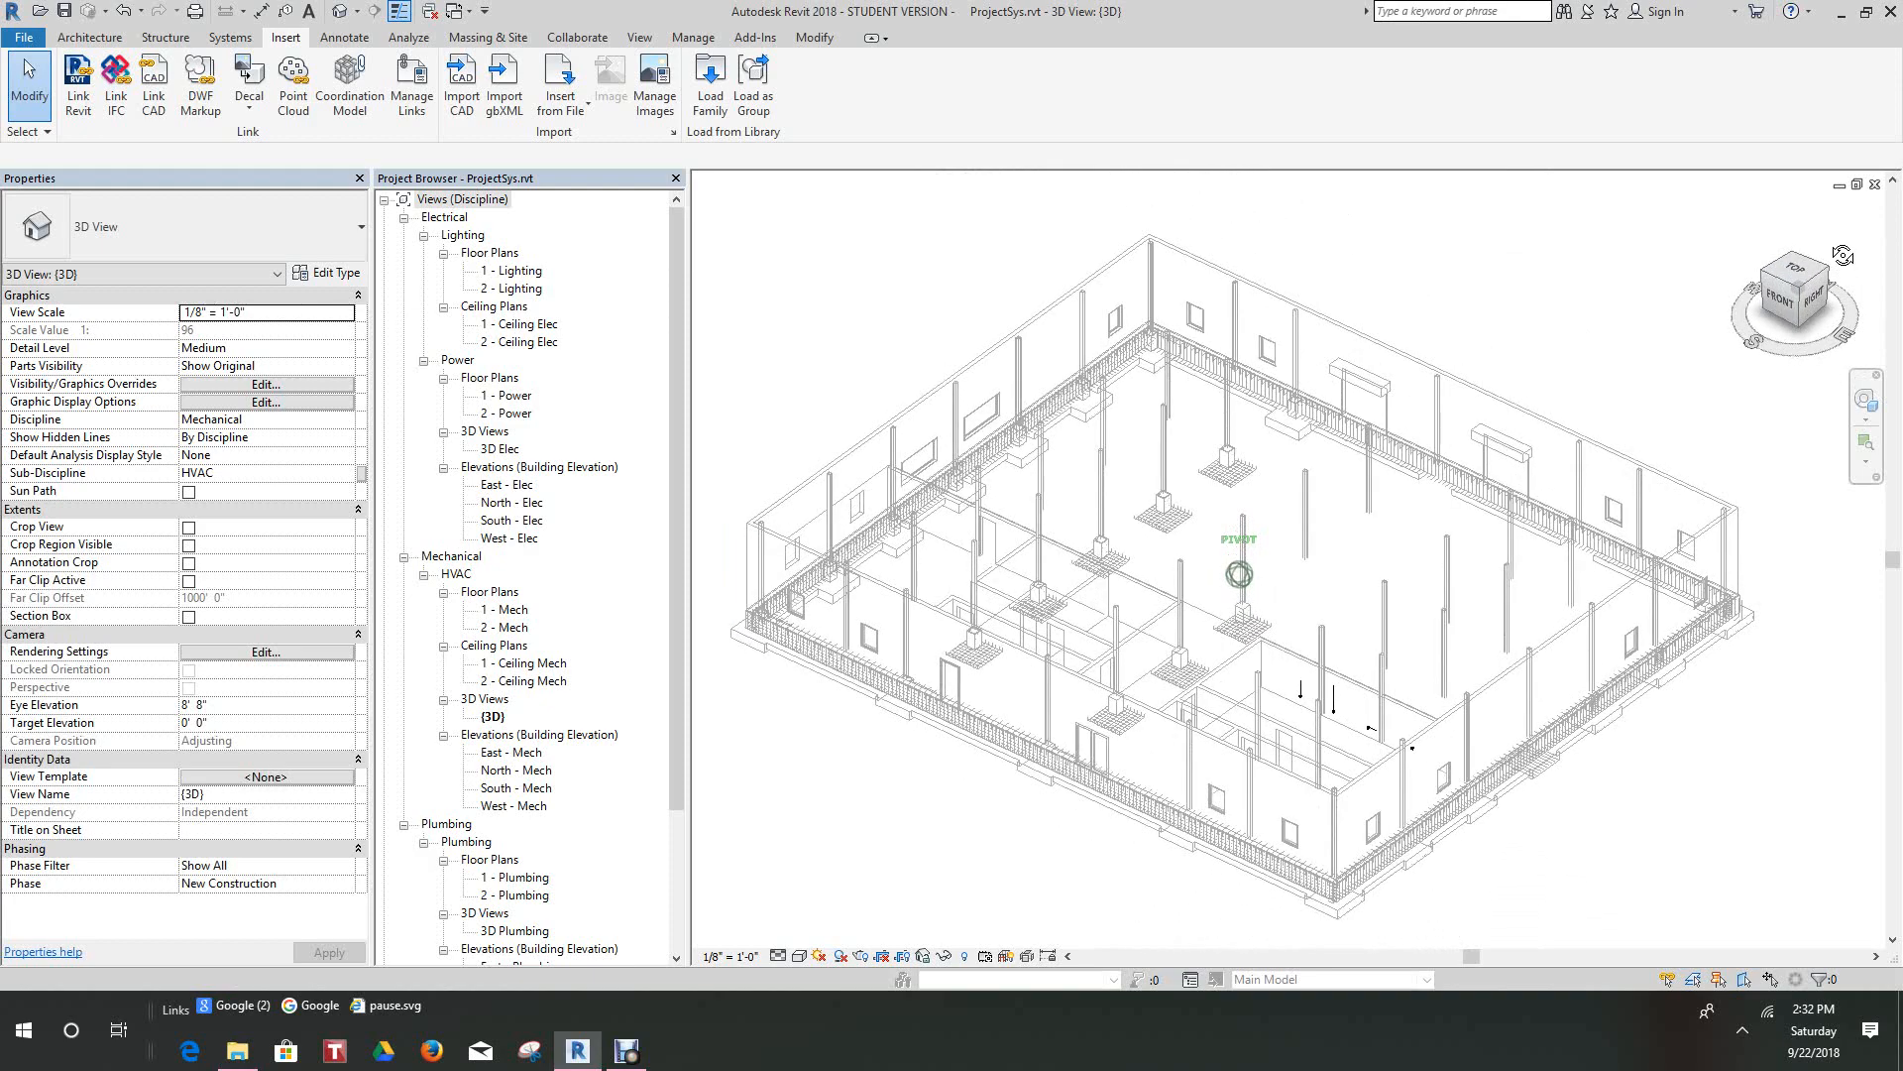
middle_drag(1637, 615, 1576, 596)
scroll(1575, 595, down, 1)
scroll(1304, 669, up, 3)
scroll(1303, 670, down, 2)
middle_drag(1301, 671, 1312, 720)
scroll(1308, 719, down, 1)
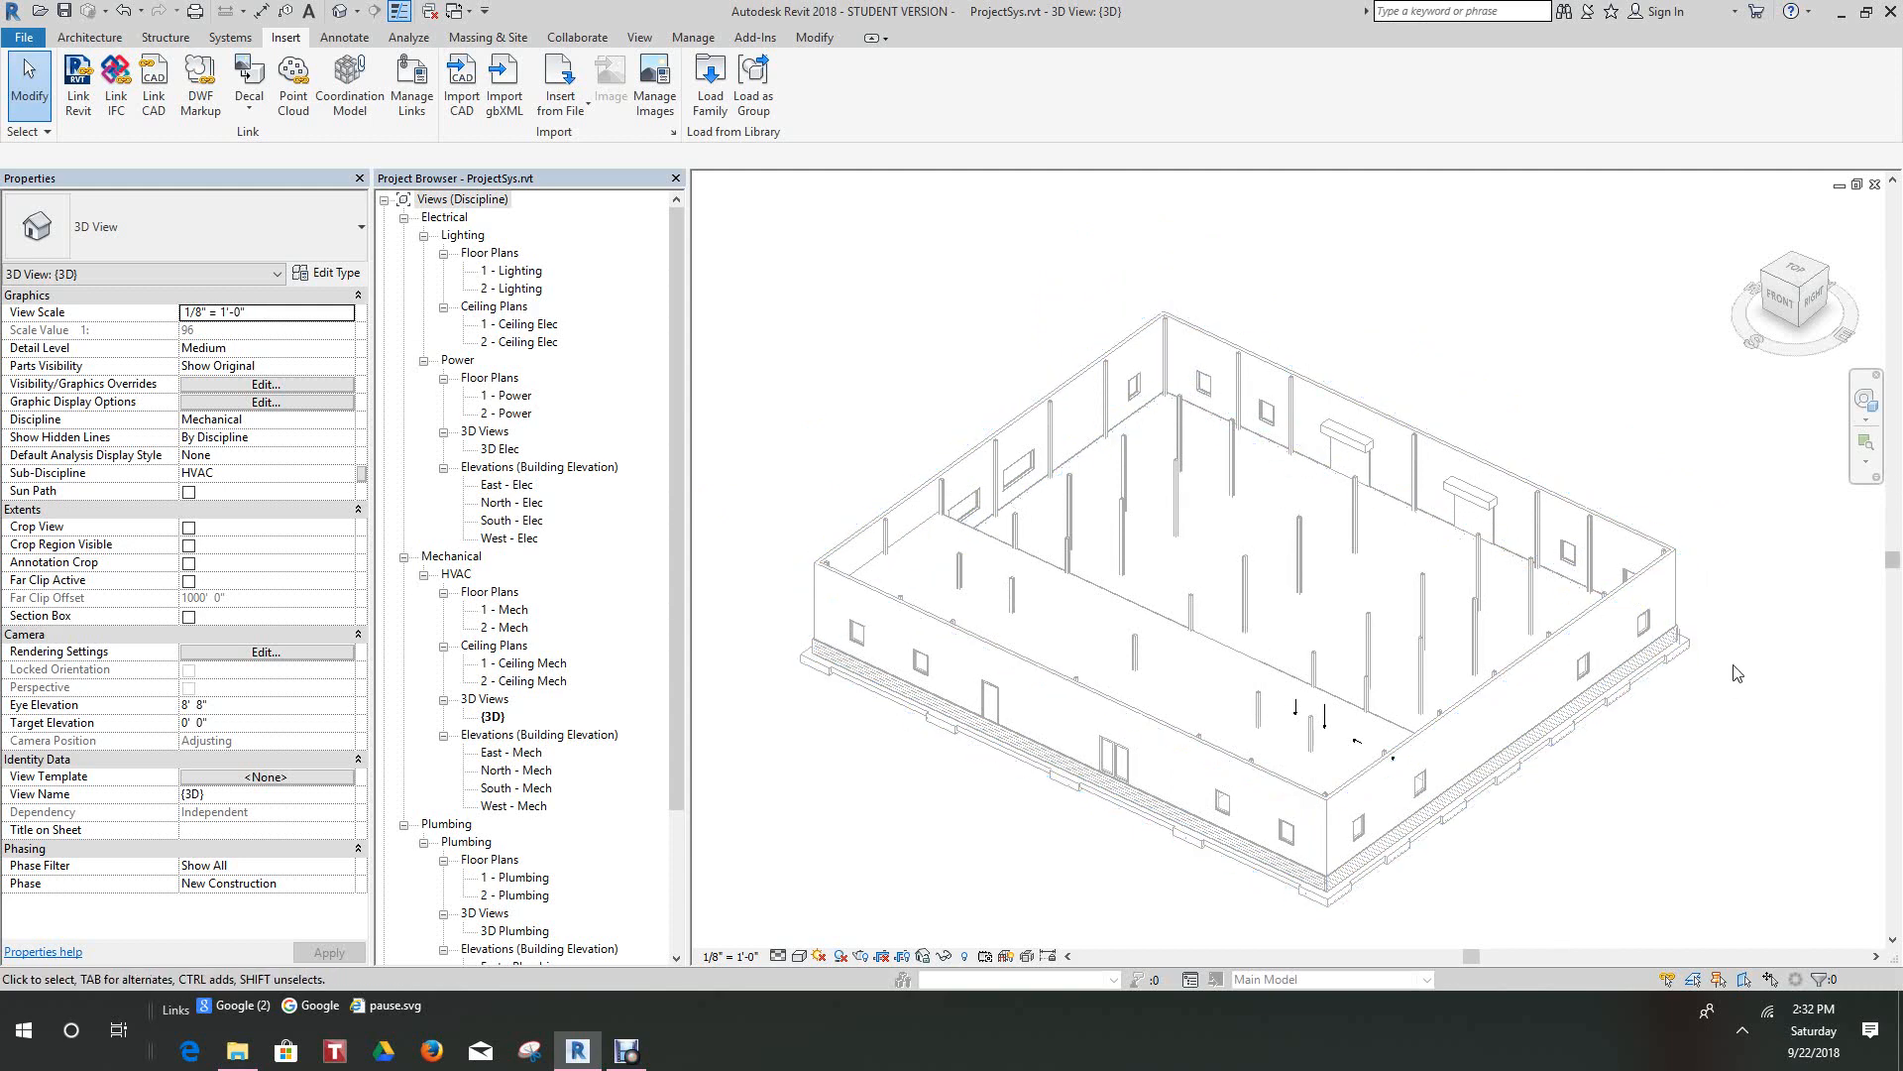
scroll(1563, 701, down, 2)
middle_drag(1563, 701, 1556, 636)
scroll(1595, 655, up, 2)
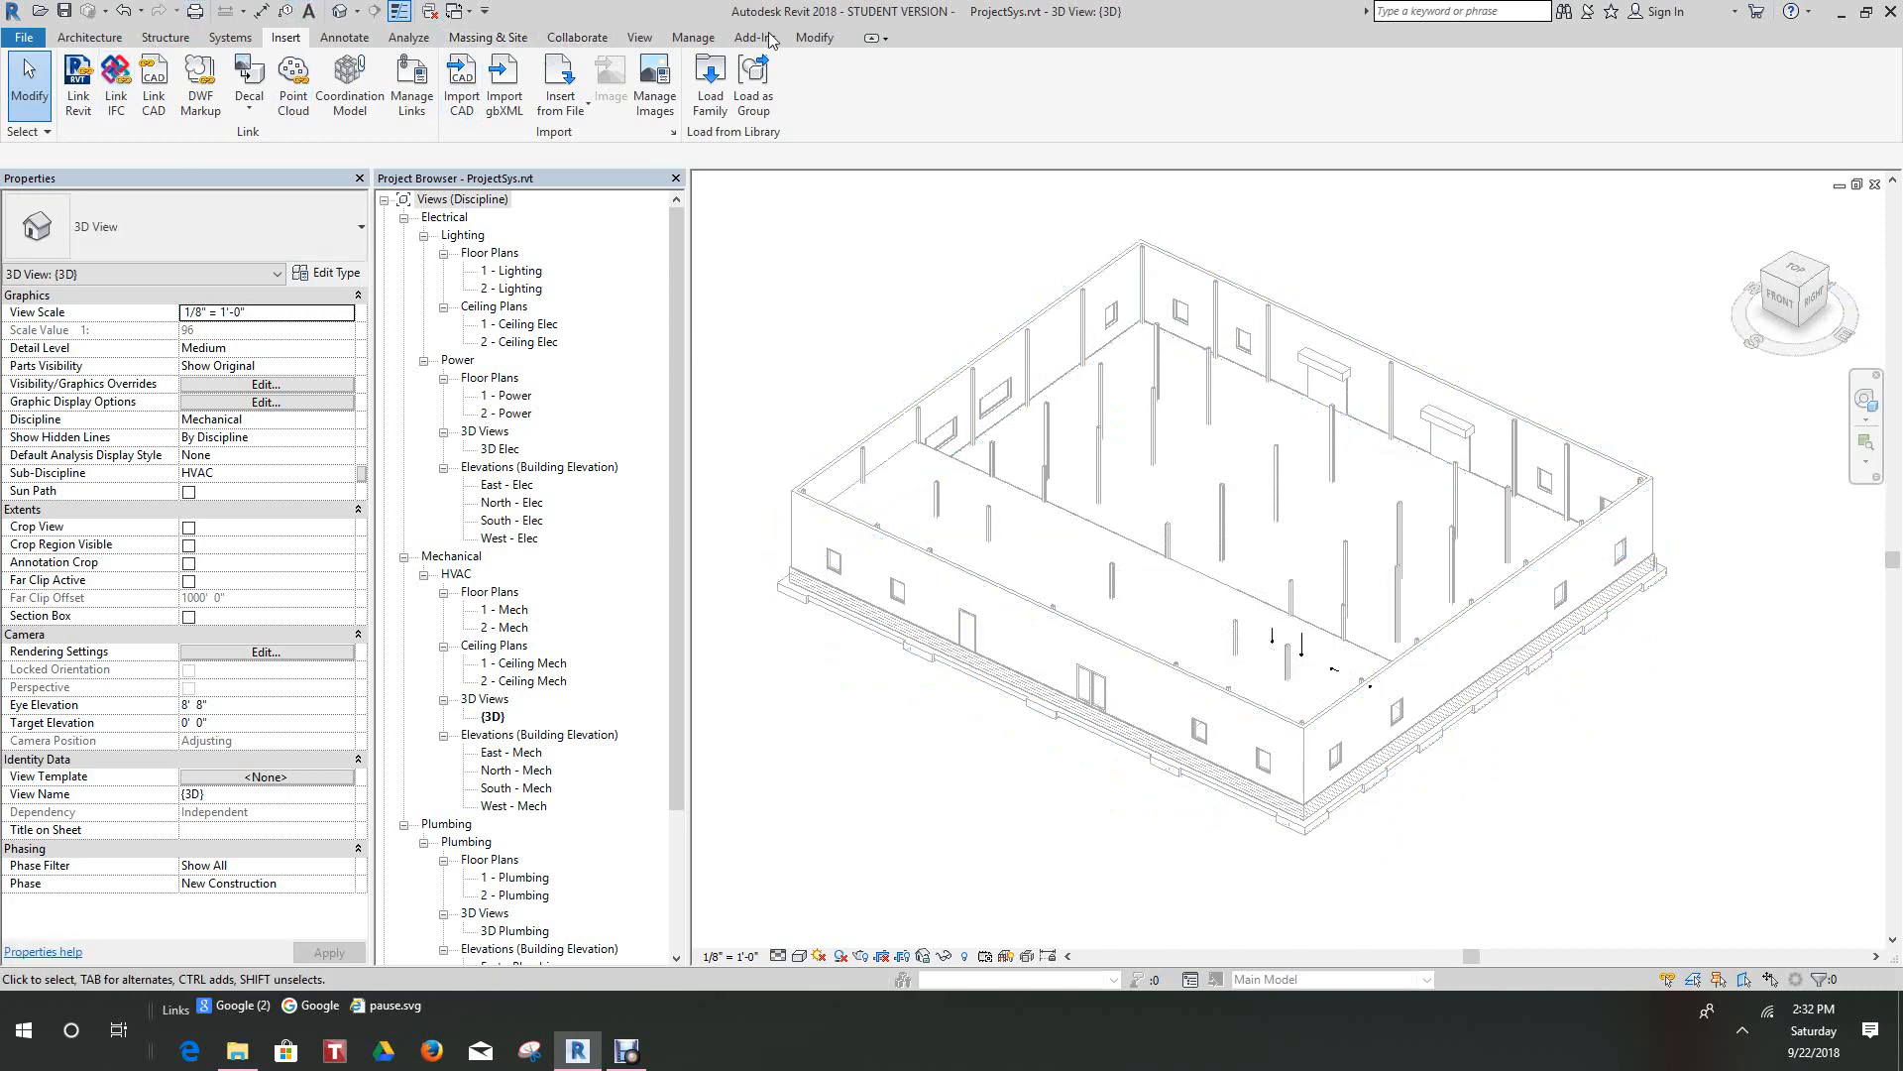
Step: Review the status, reference type and path type of the linked Revit files in Manage Links, leaving the settings unchanged
click(691, 39)
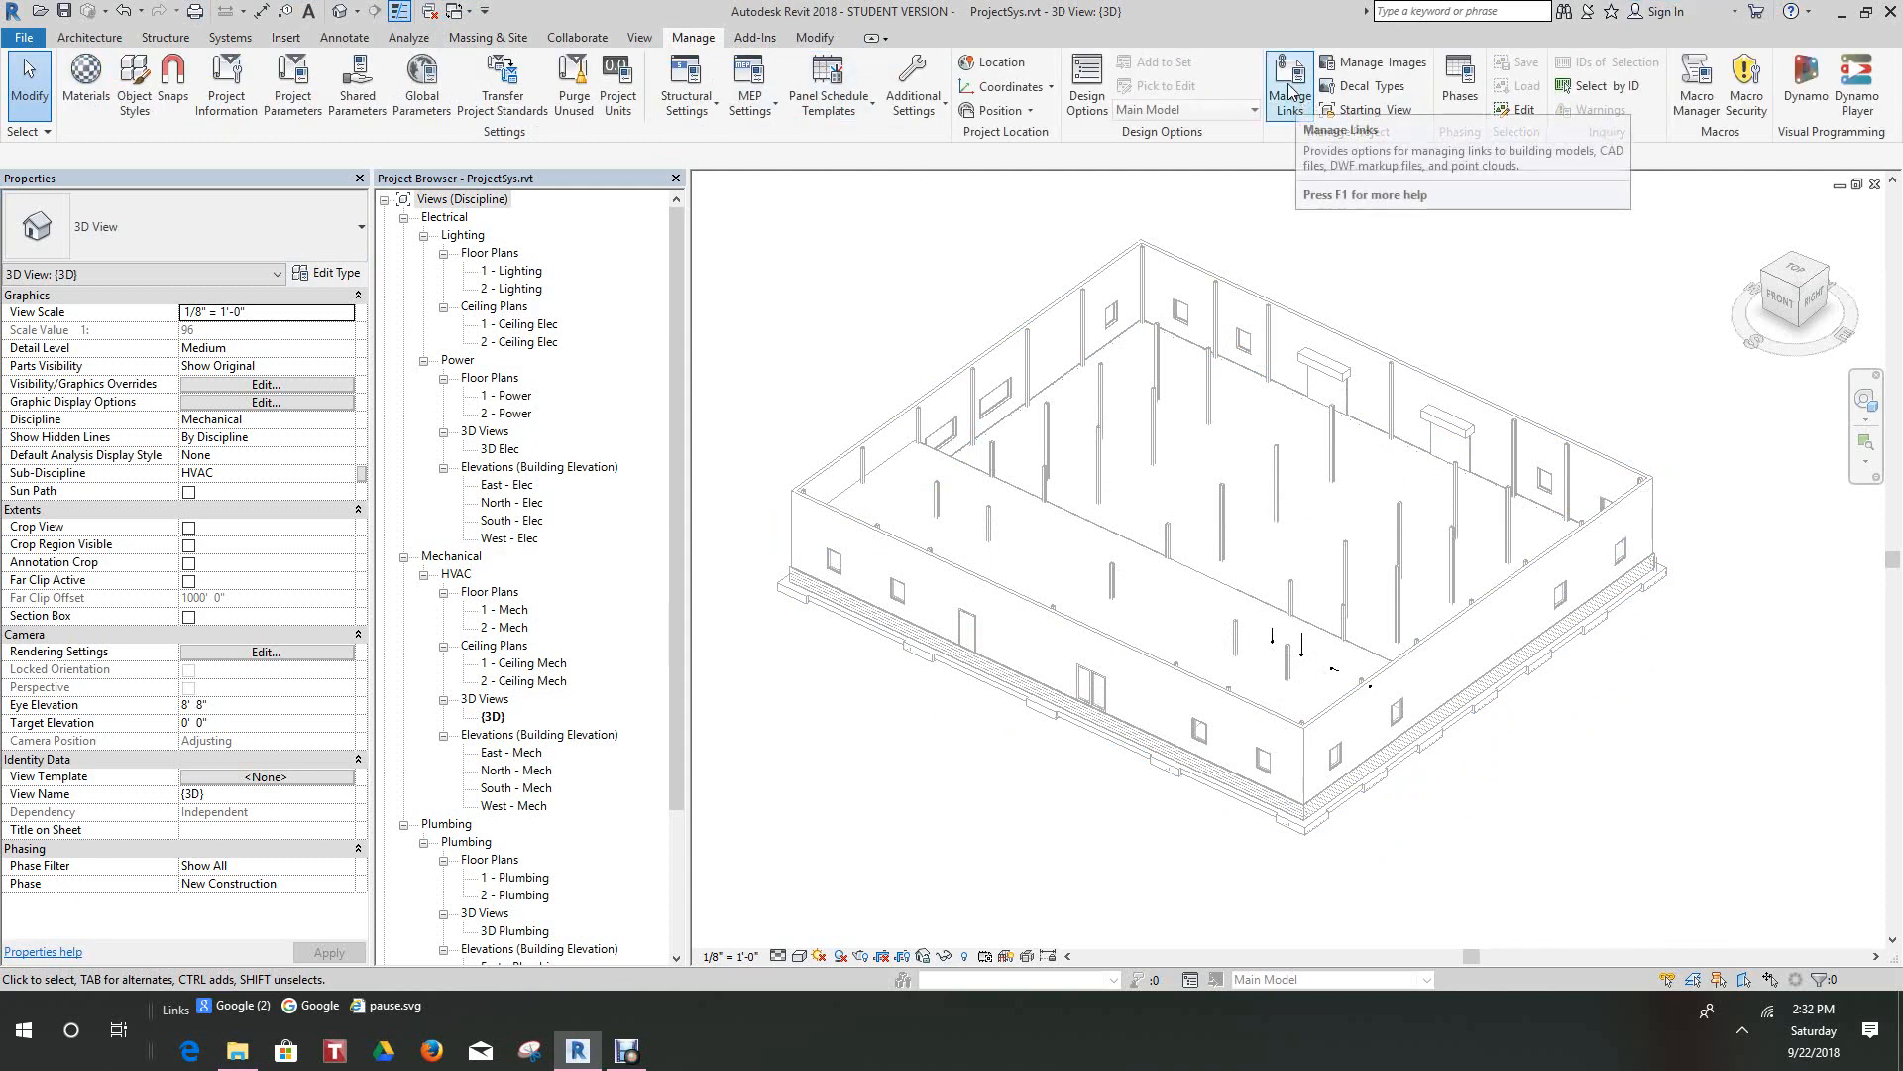
click(1292, 99)
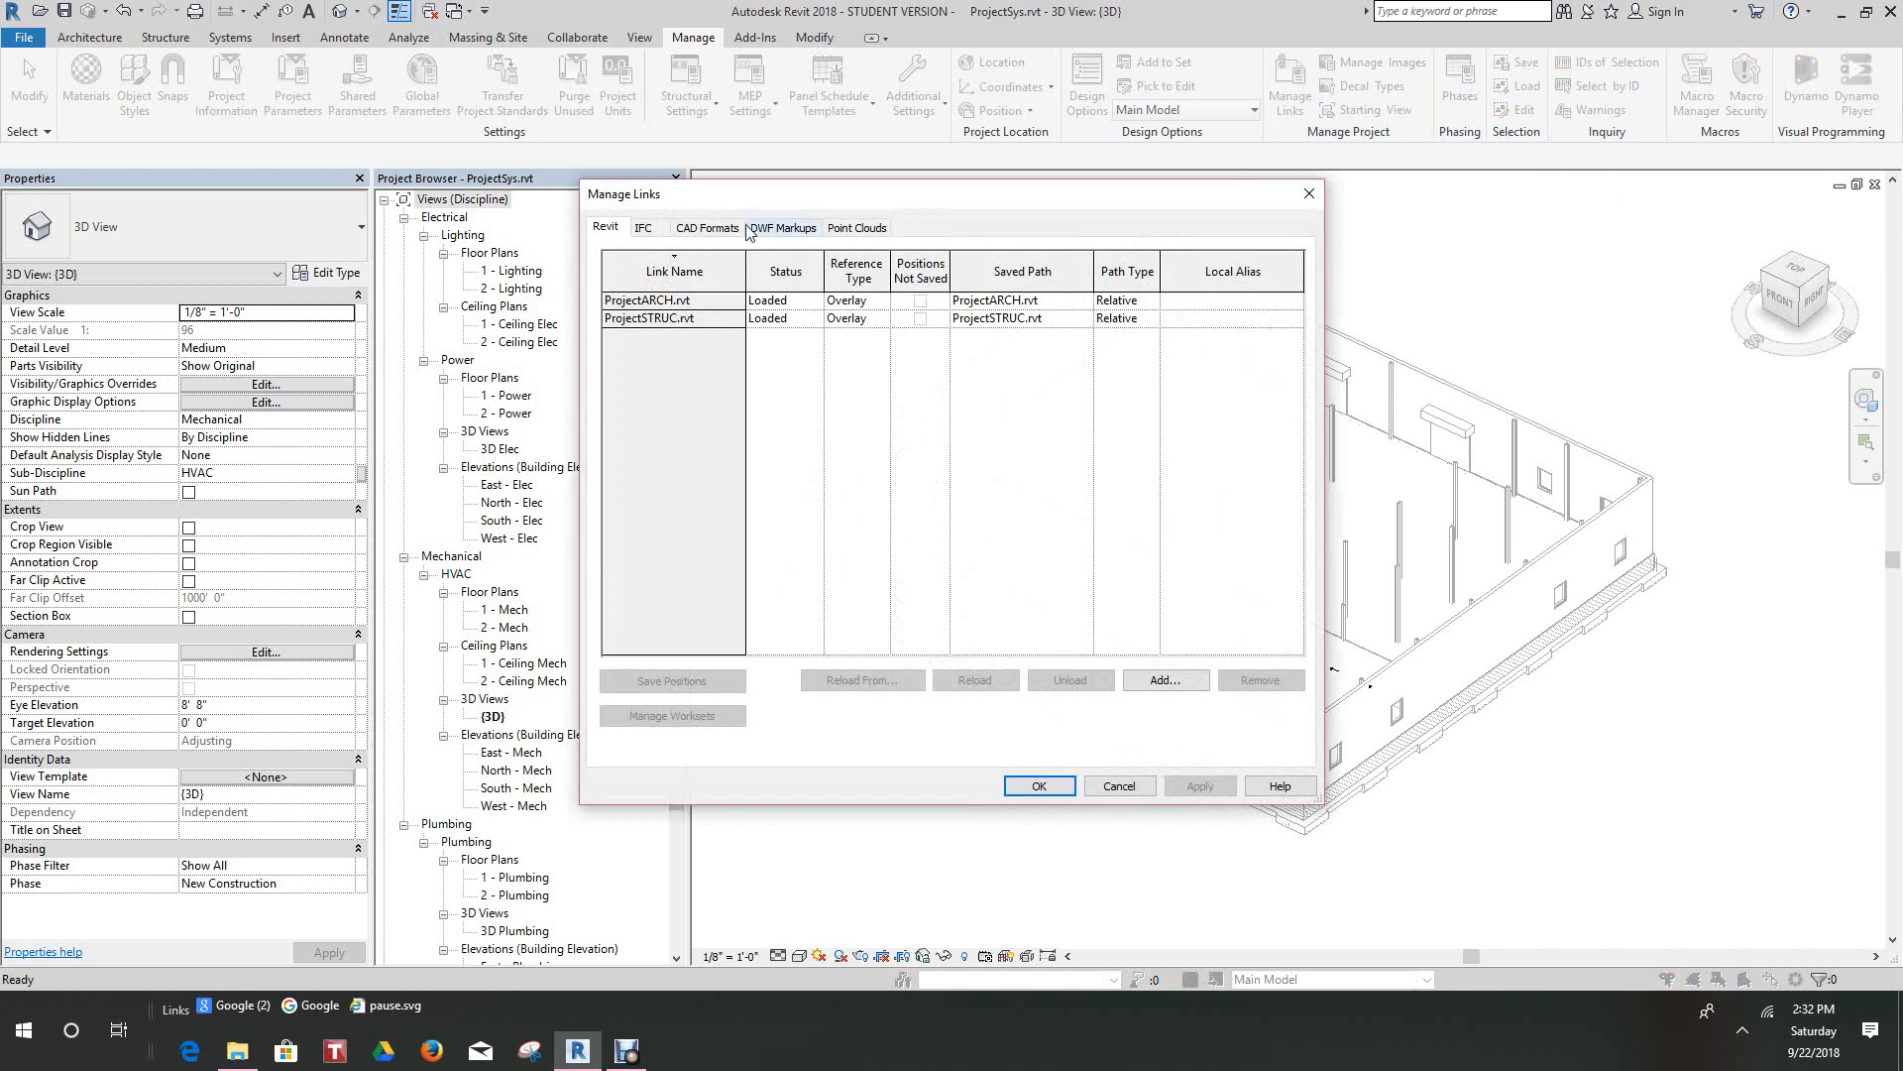
drag(797, 197, 612, 232)
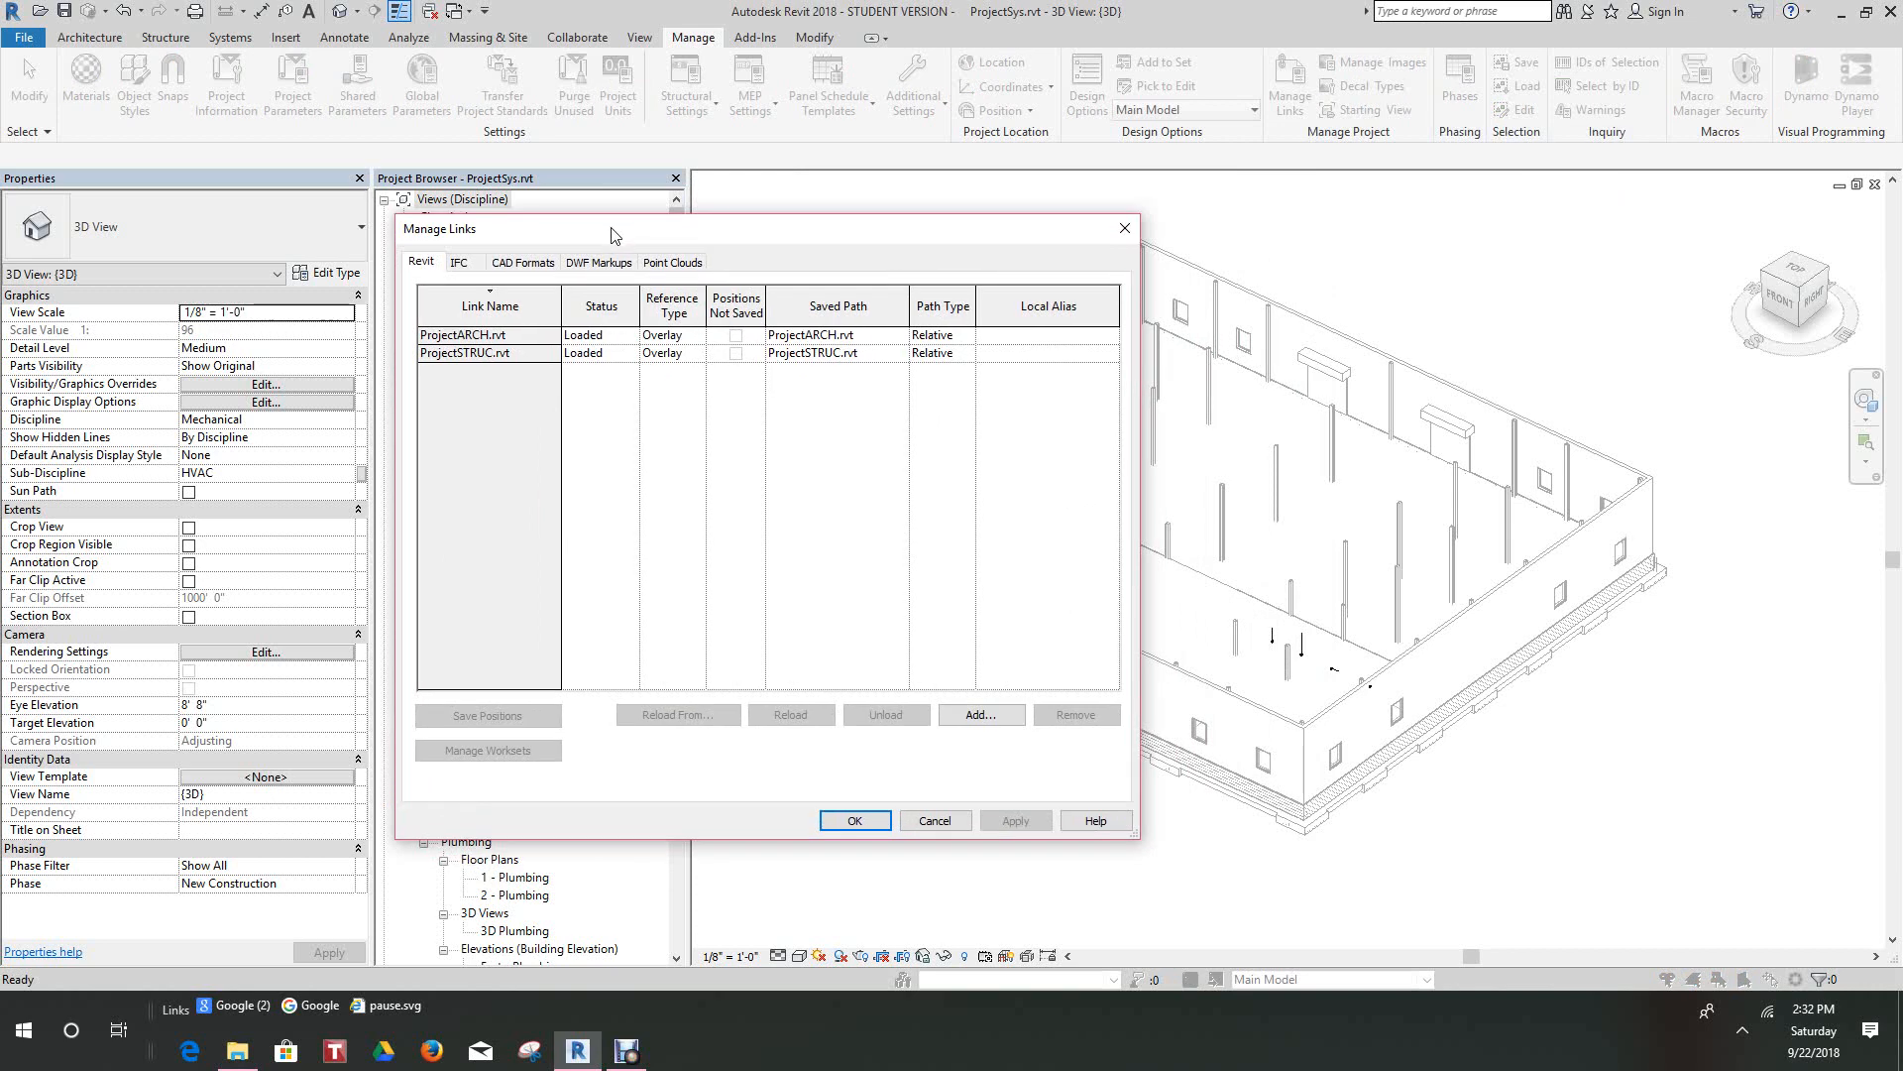
click(935, 821)
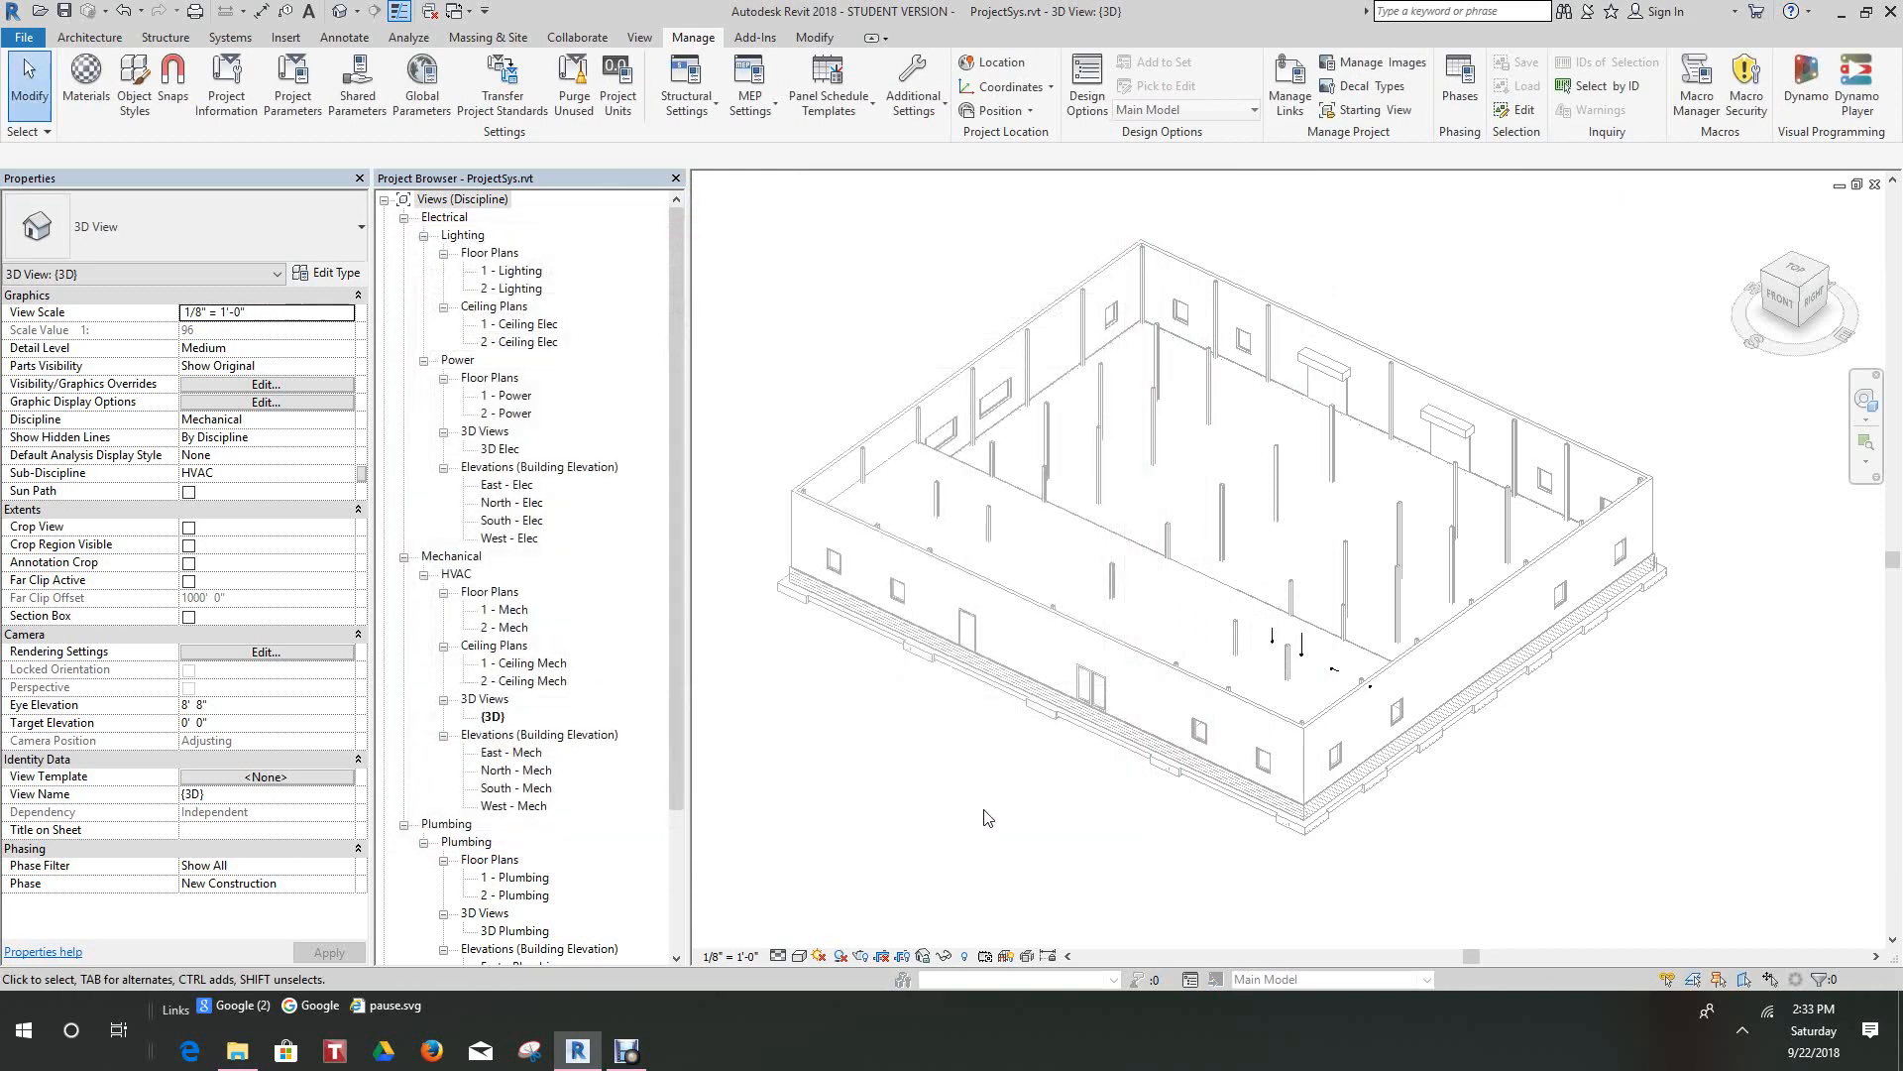
mouse_move(984, 820)
shift+middle_down()
mouse_move(1068, 727)
mouse_move(1004, 853)
shift+middle_up()
scroll(1068, 727, up, 3)
scroll(1002, 829, up, 2)
scroll(1003, 852, down, 3)
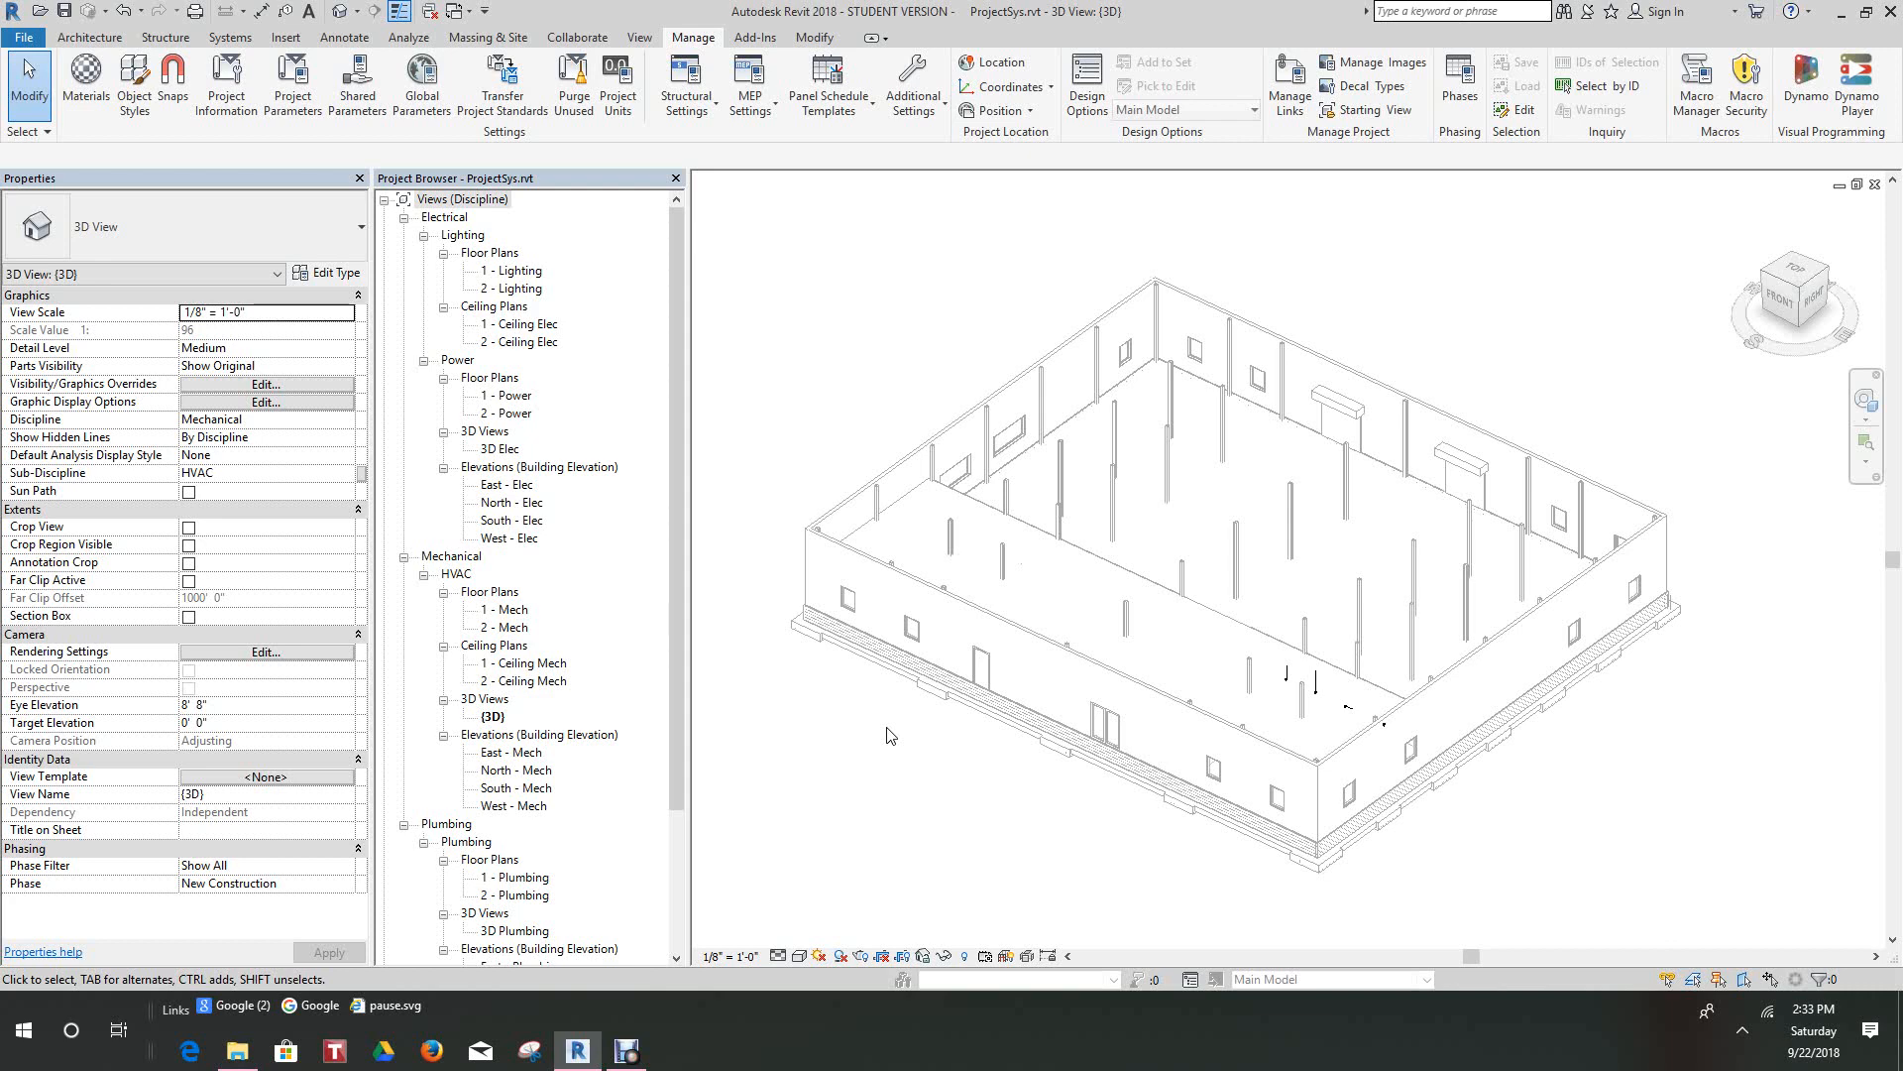
Step: Open the 1 - Lighting floor plan and examine the linked structural grids and architectural walls in it
double_click(519, 271)
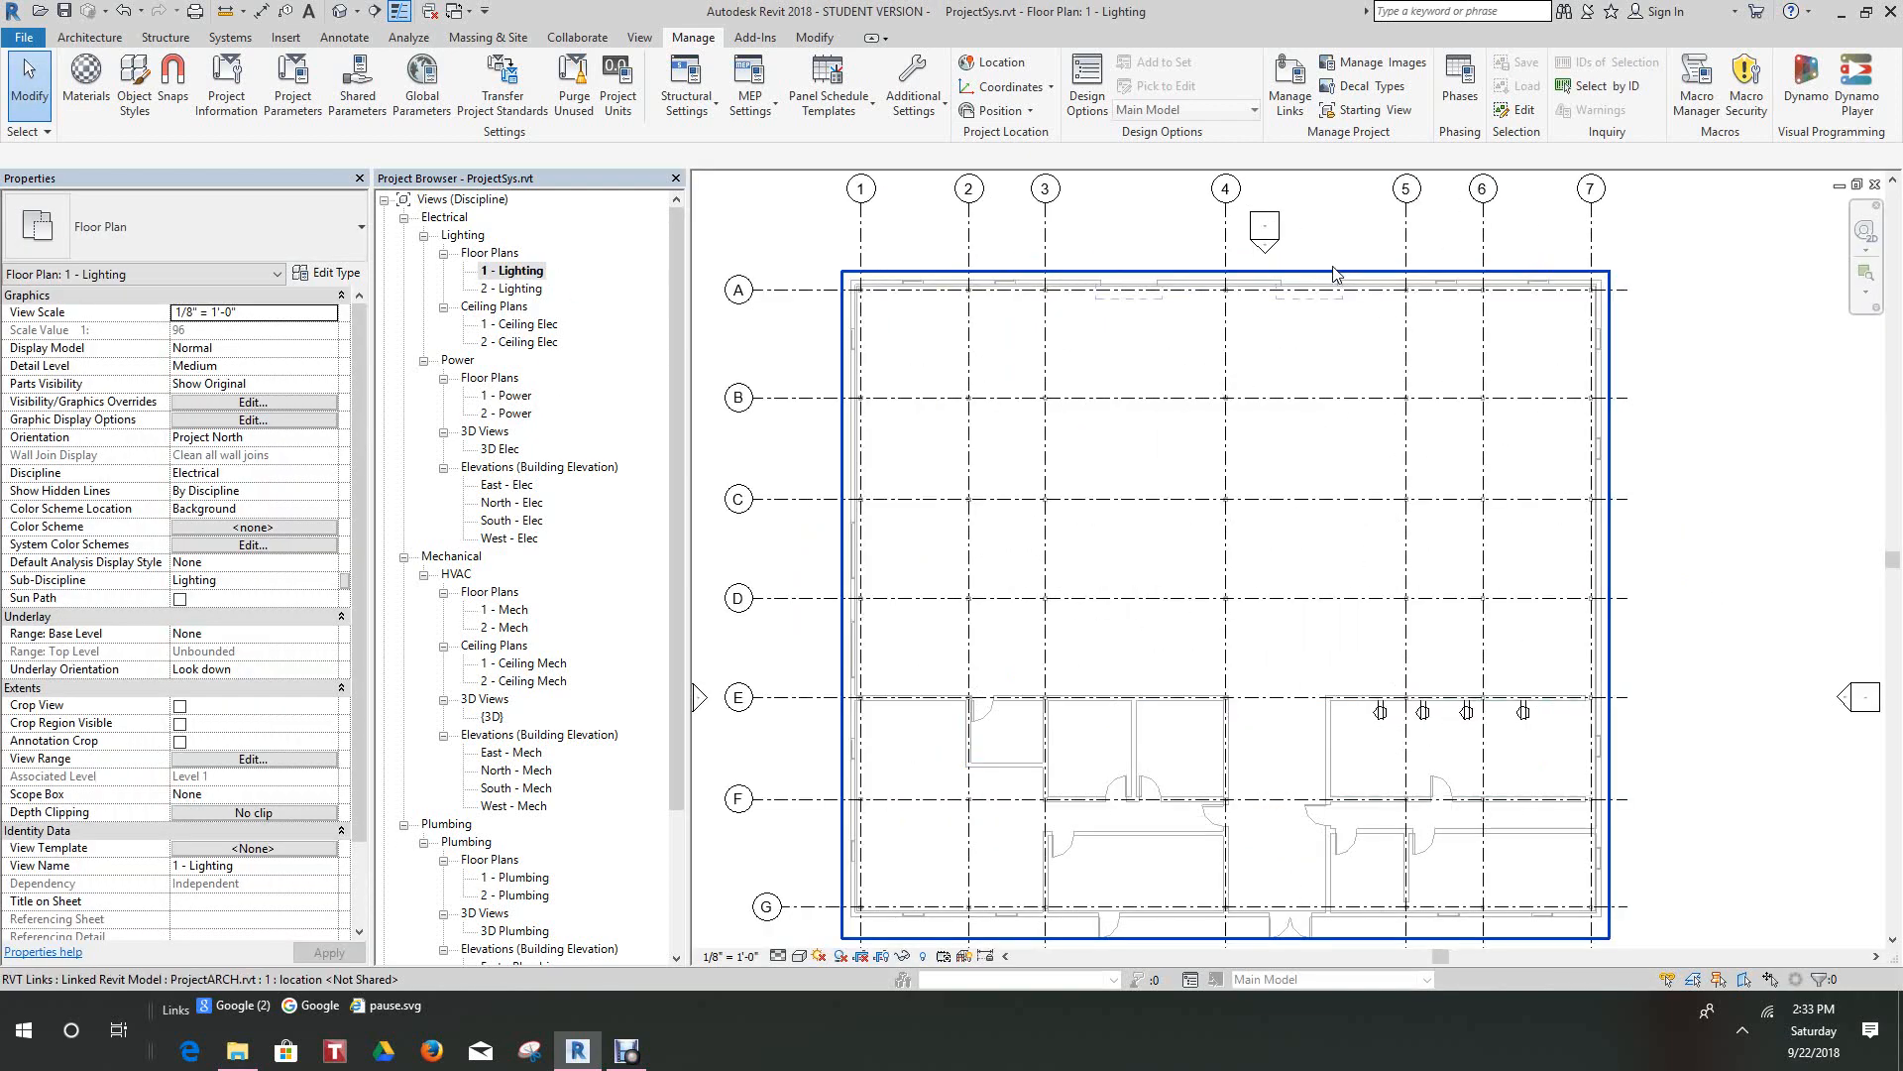
scroll(1279, 357, up, 2)
scroll(1225, 480, down, 4)
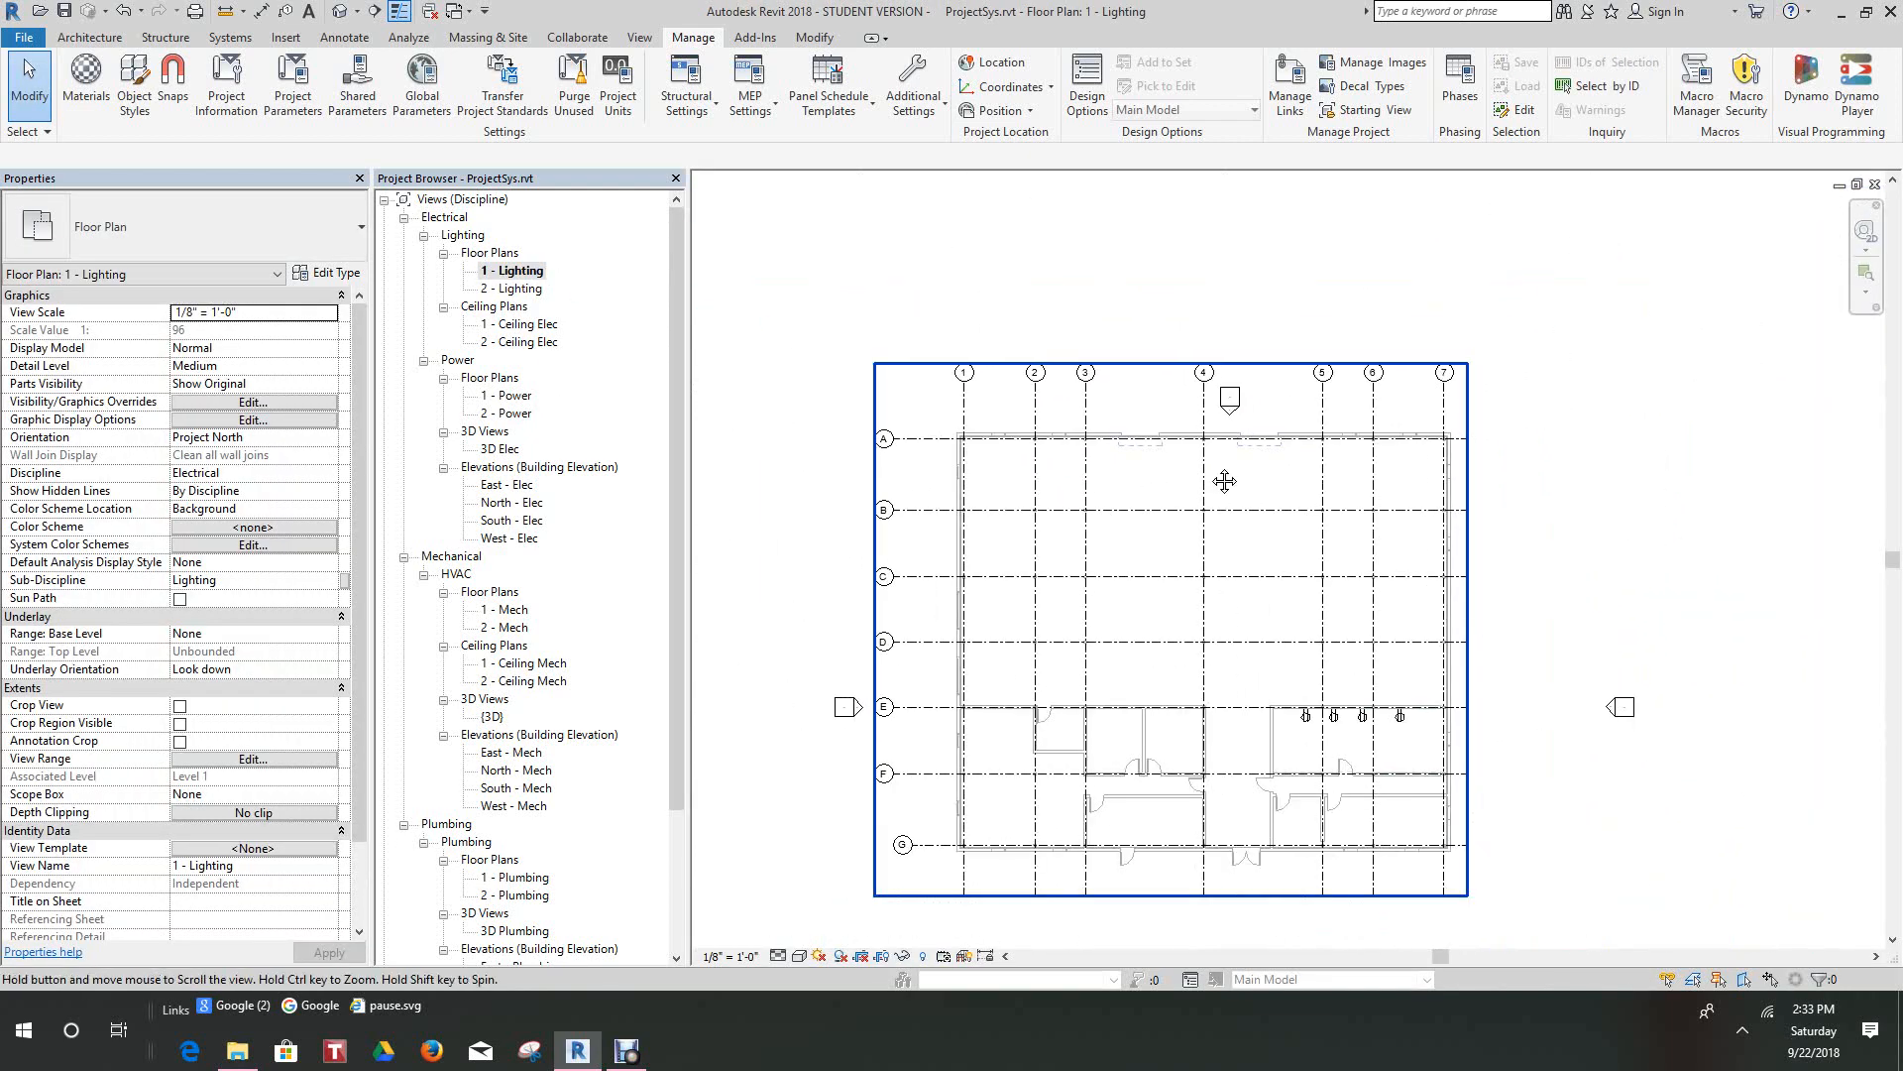
middle_drag(1224, 480, 1278, 457)
middle_drag(1352, 551, 1359, 451)
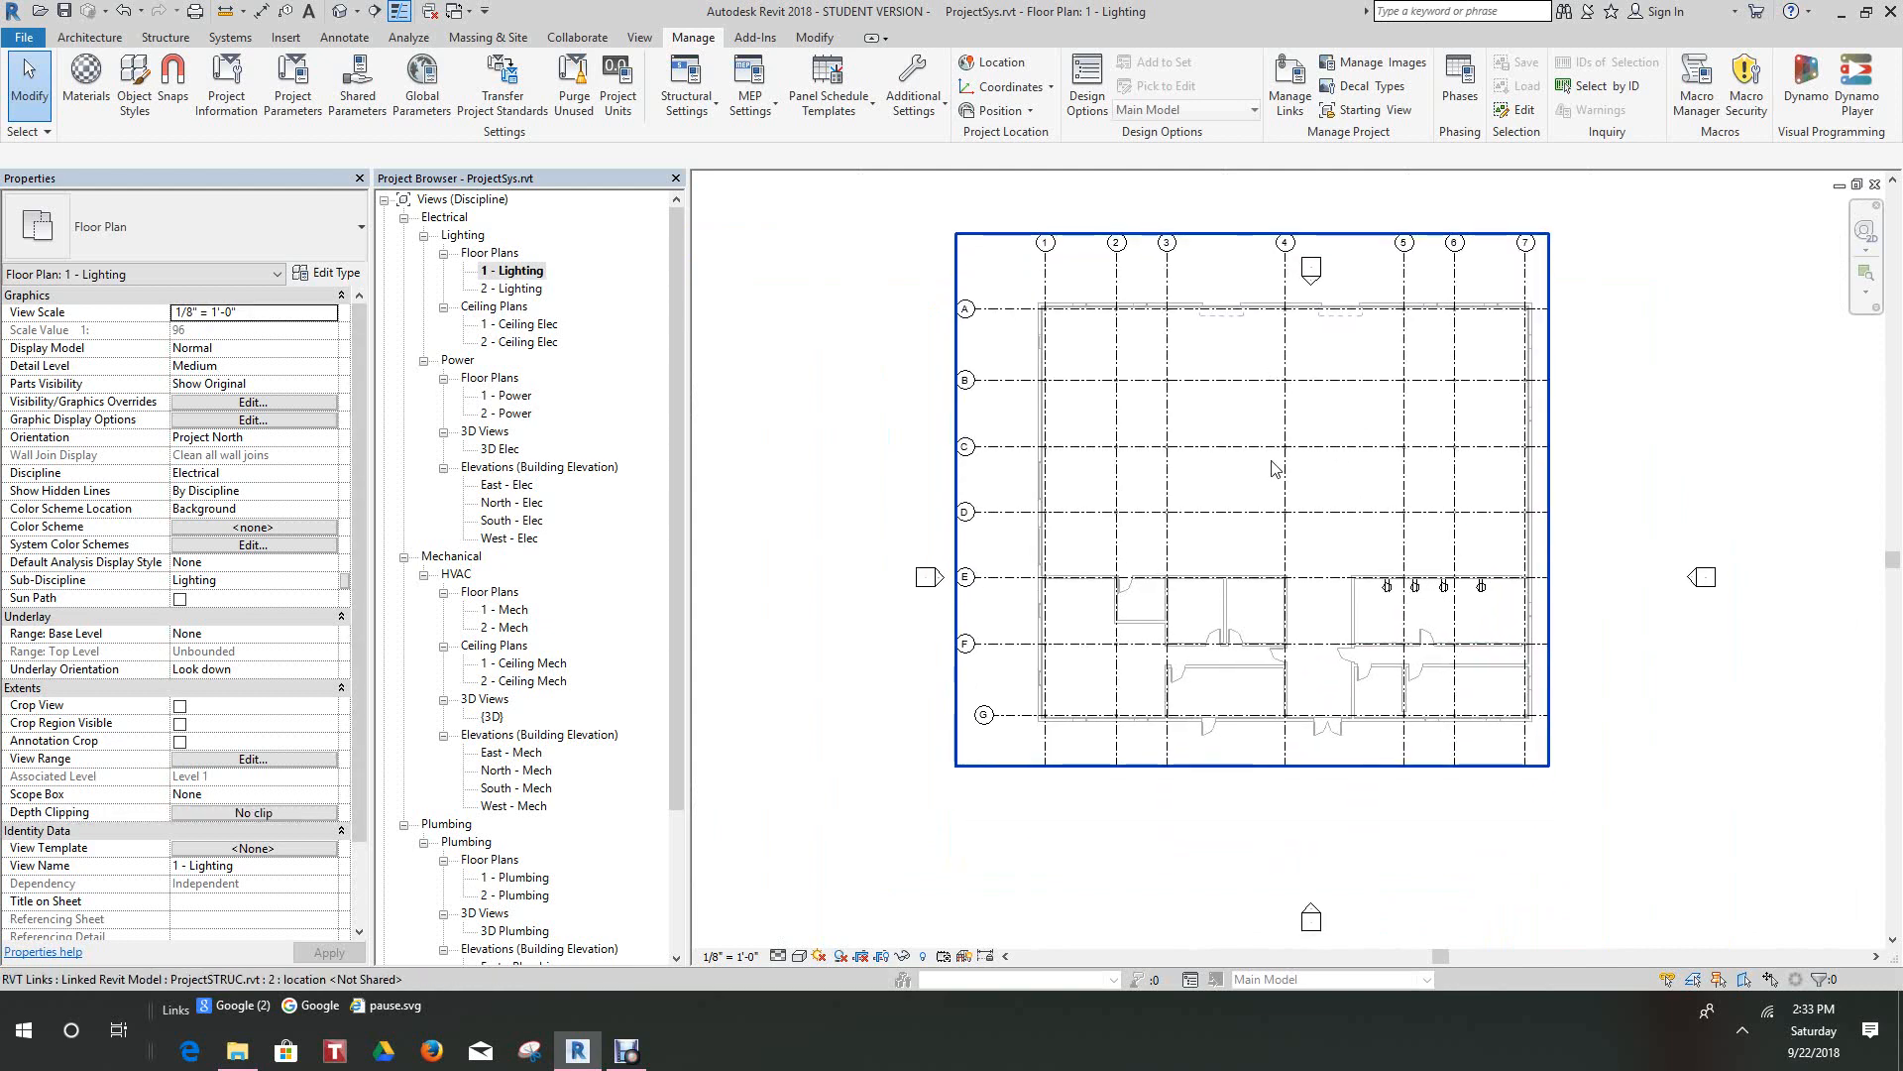
scroll(981, 442, up, 5)
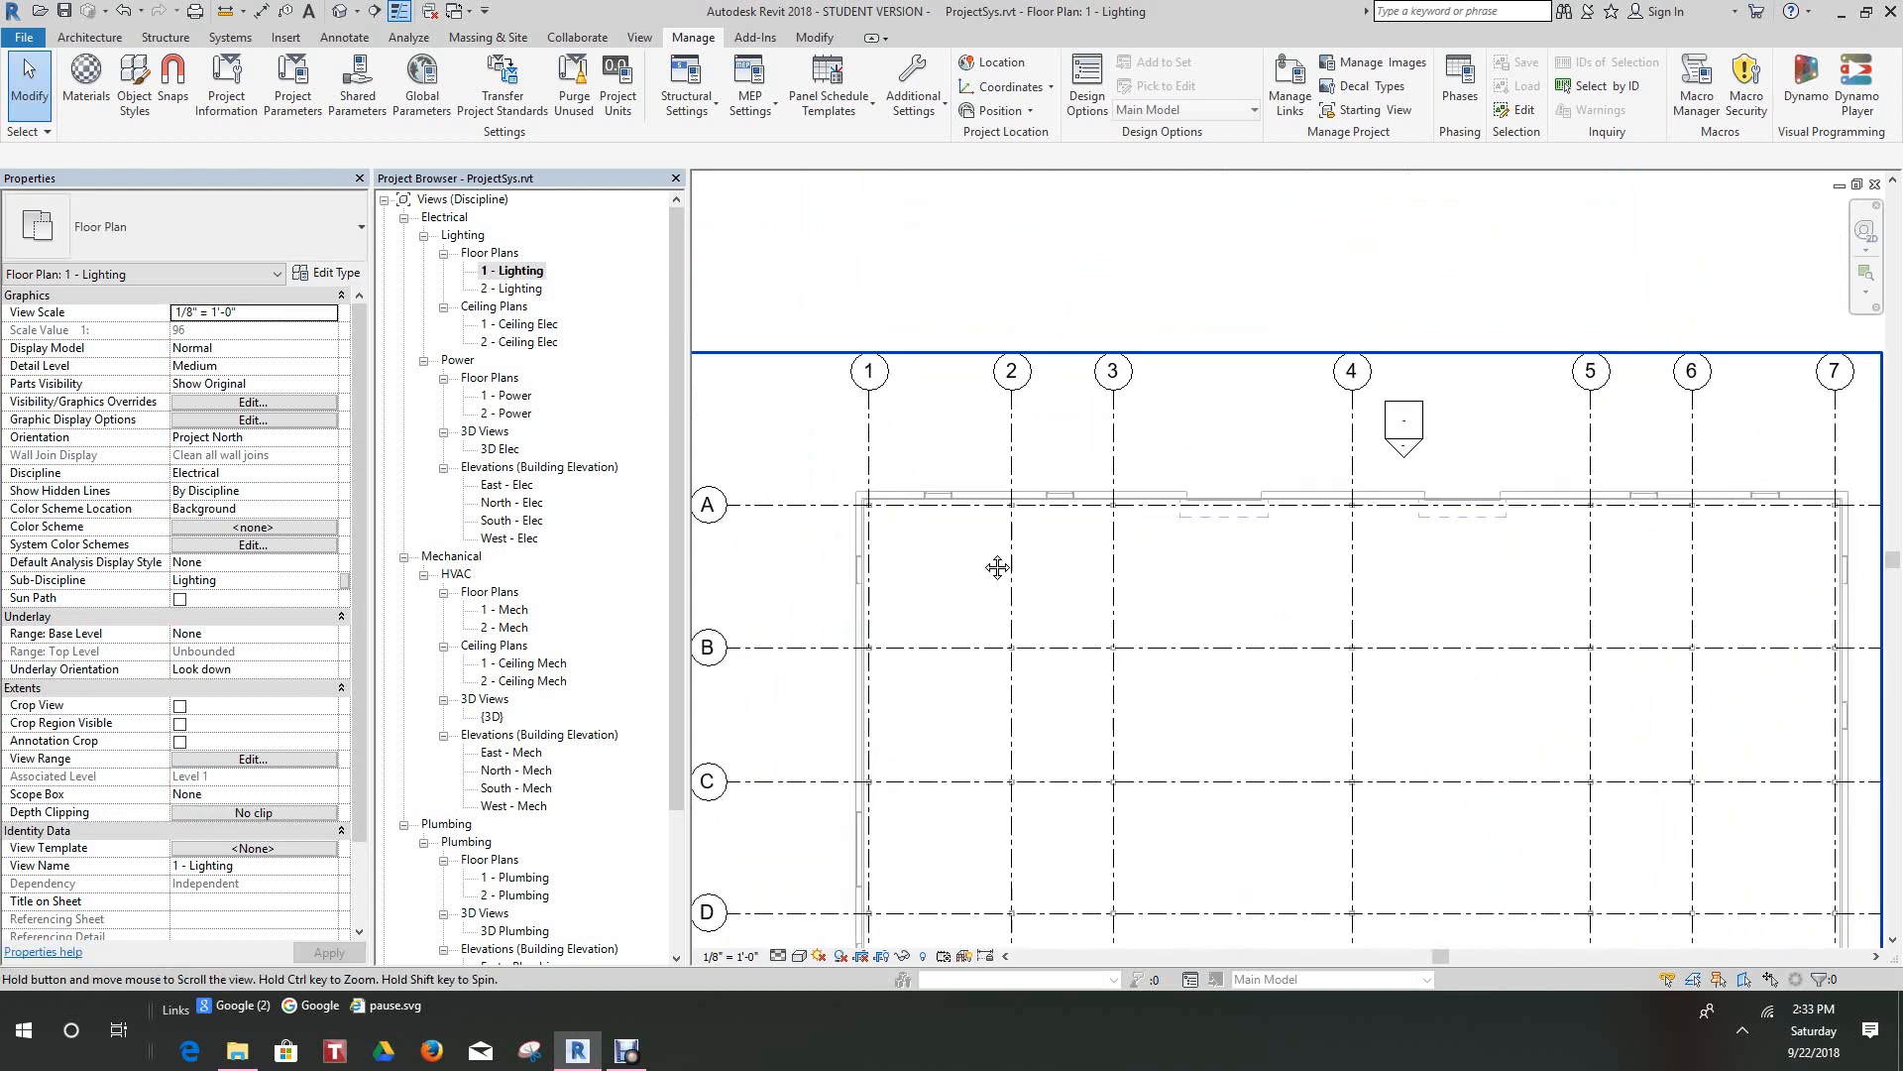
middle_drag(999, 568, 1057, 483)
scroll(1027, 486, down, 1)
scroll(1024, 486, up, 2)
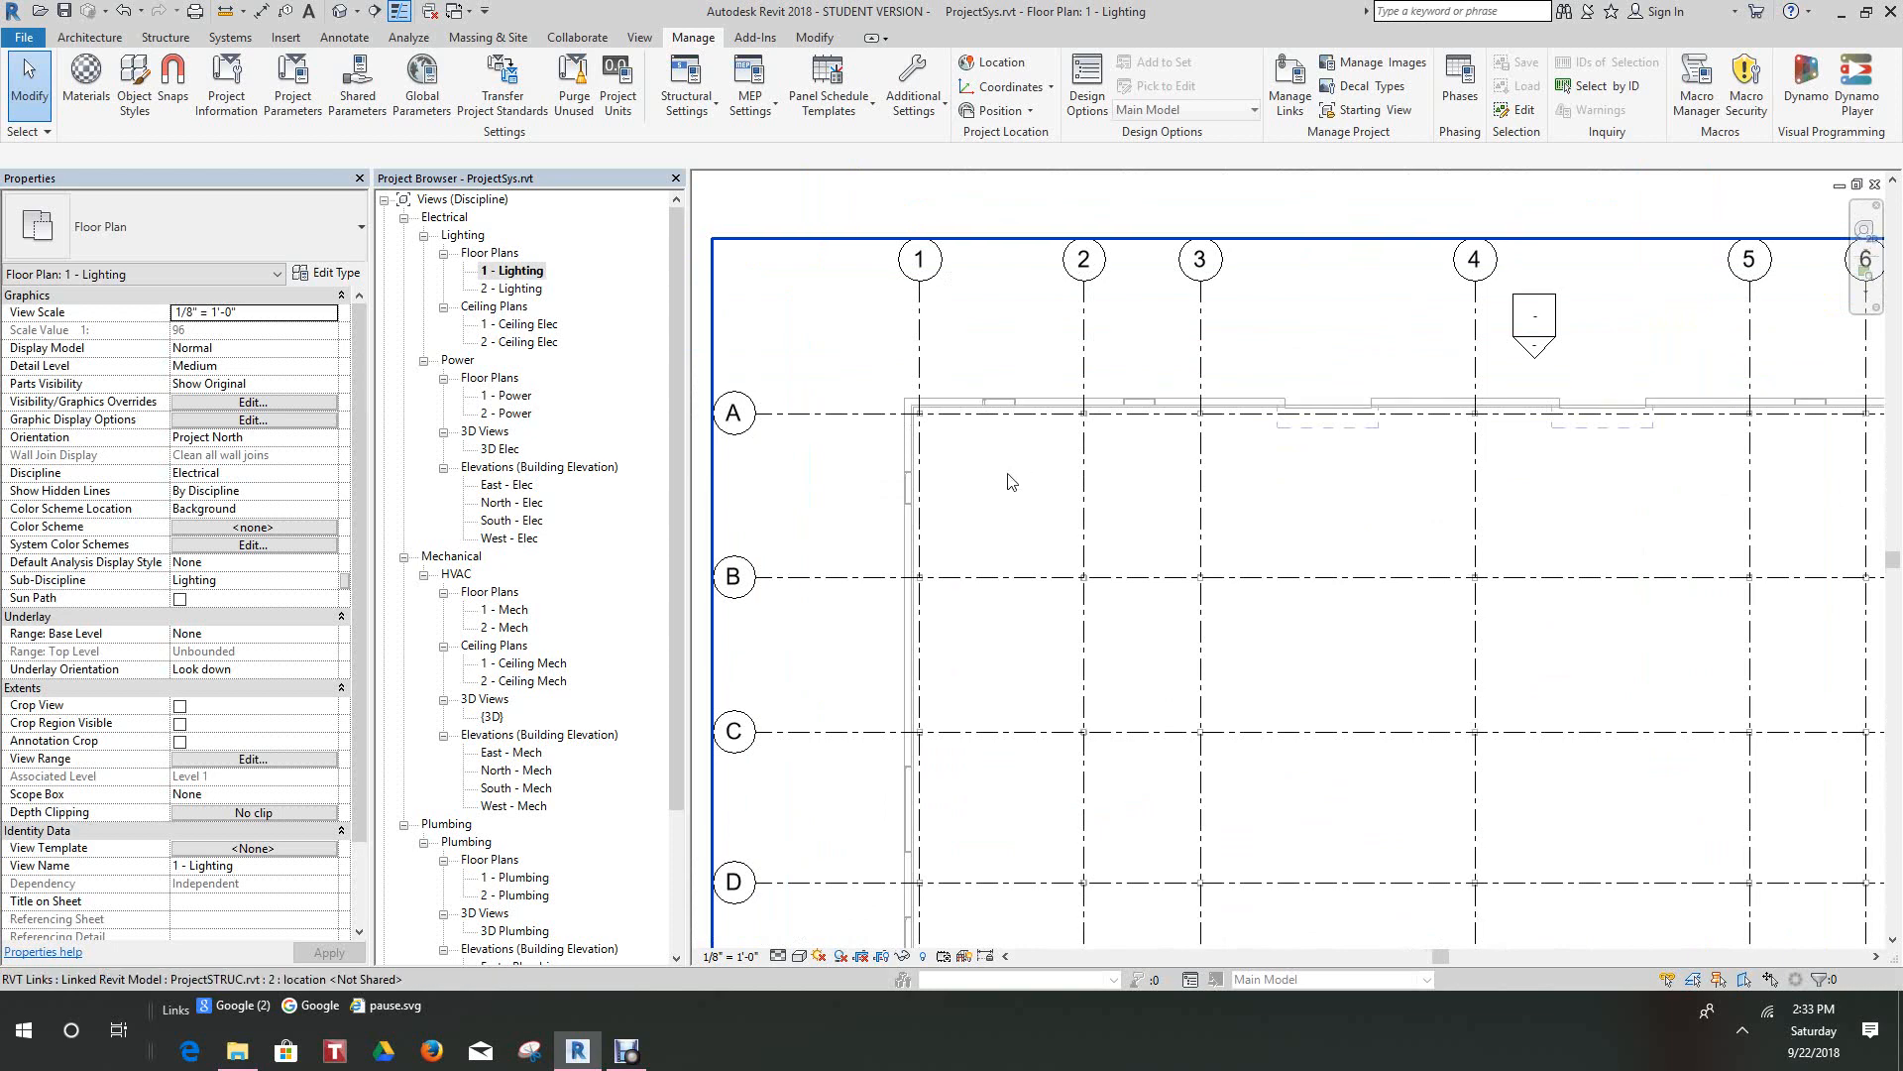
scroll(1011, 482, down, 2)
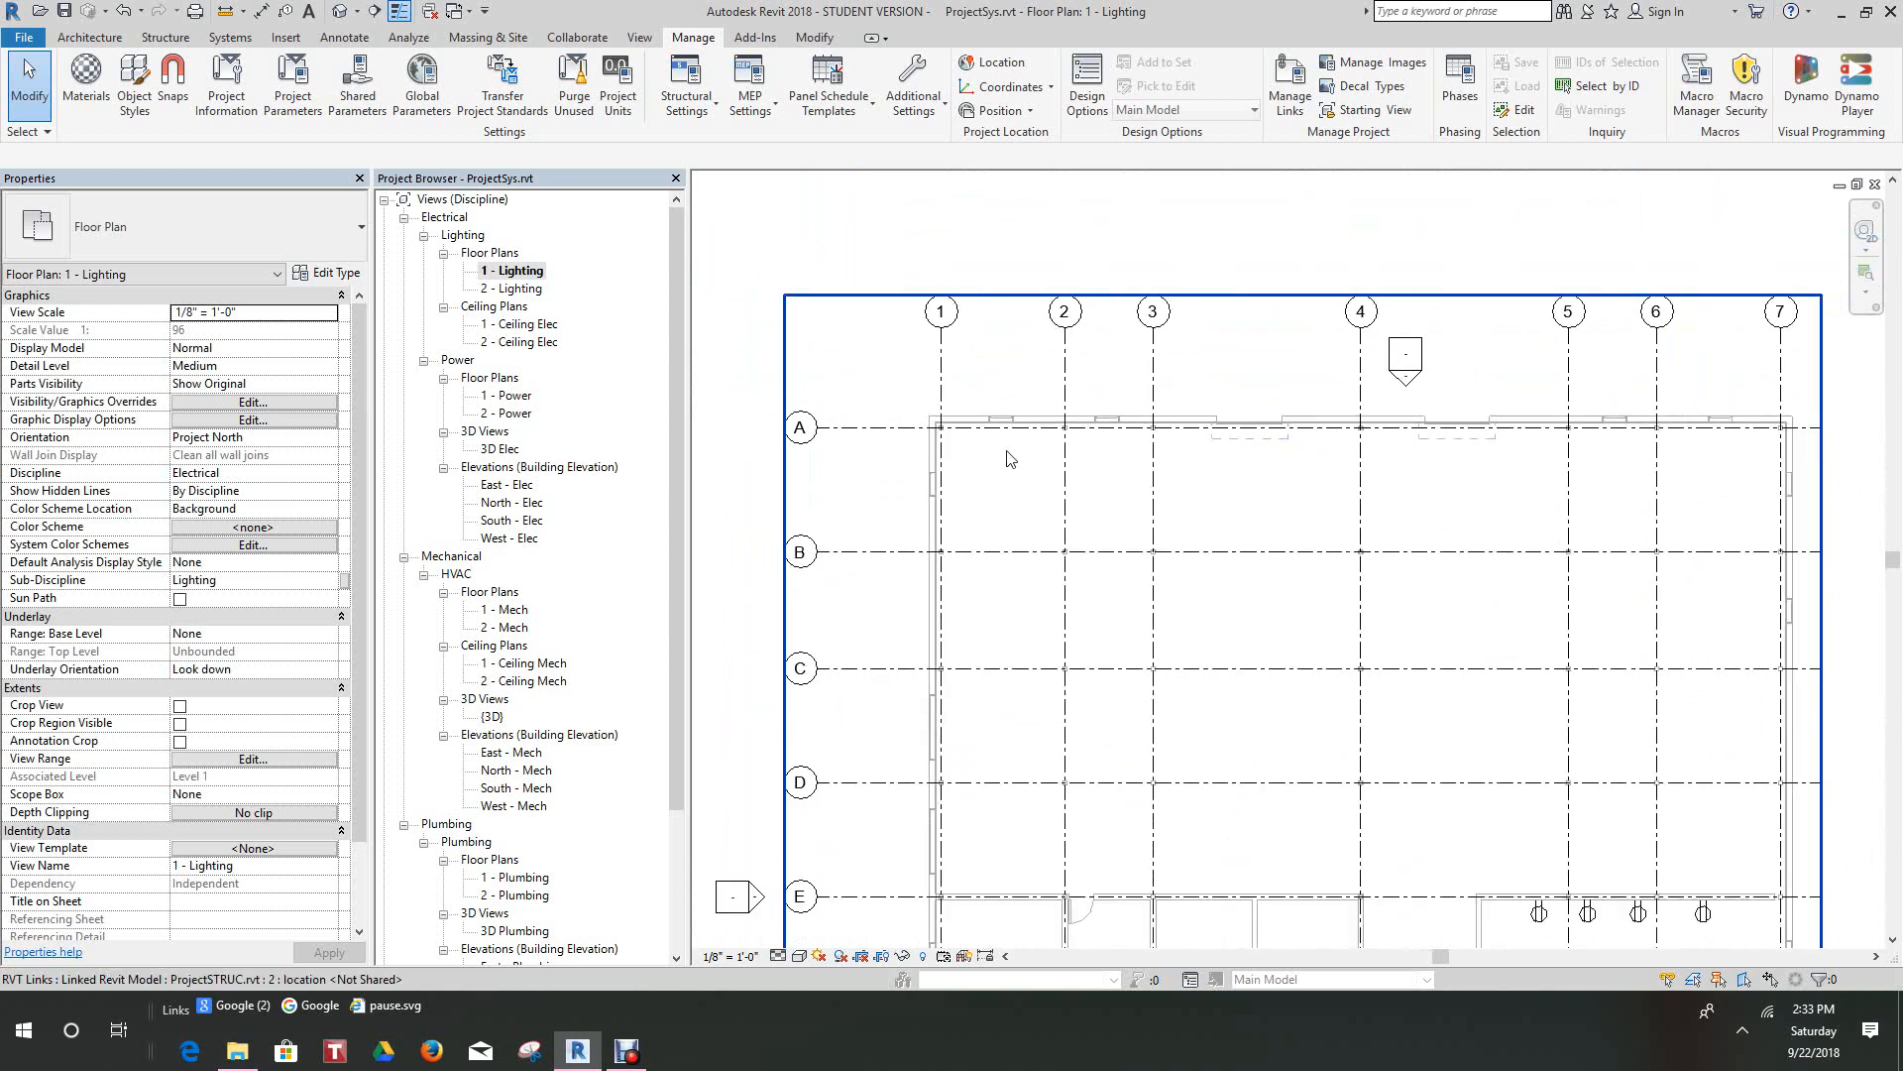
Step: Unload the ProjectARCH.rvt link in Manage Links, accepting that the unload cannot be undone
click(1287, 79)
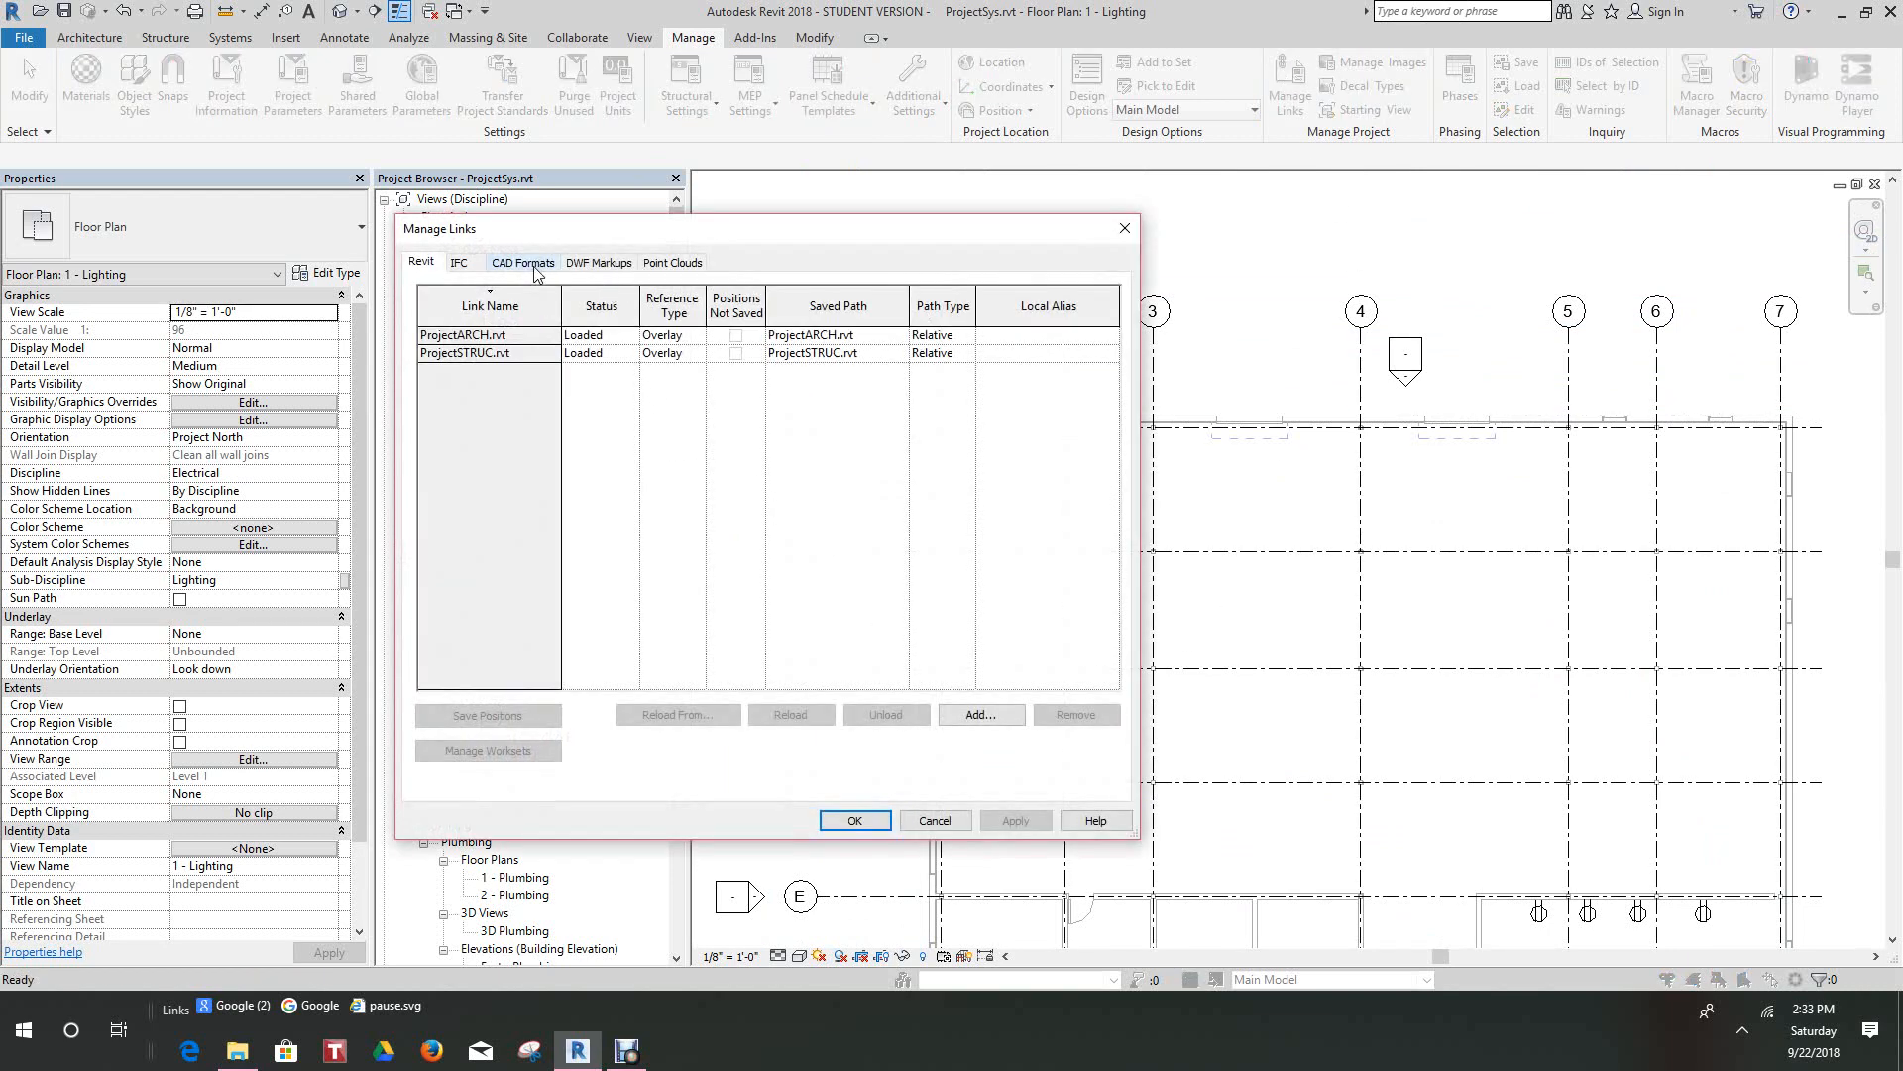
click(463, 335)
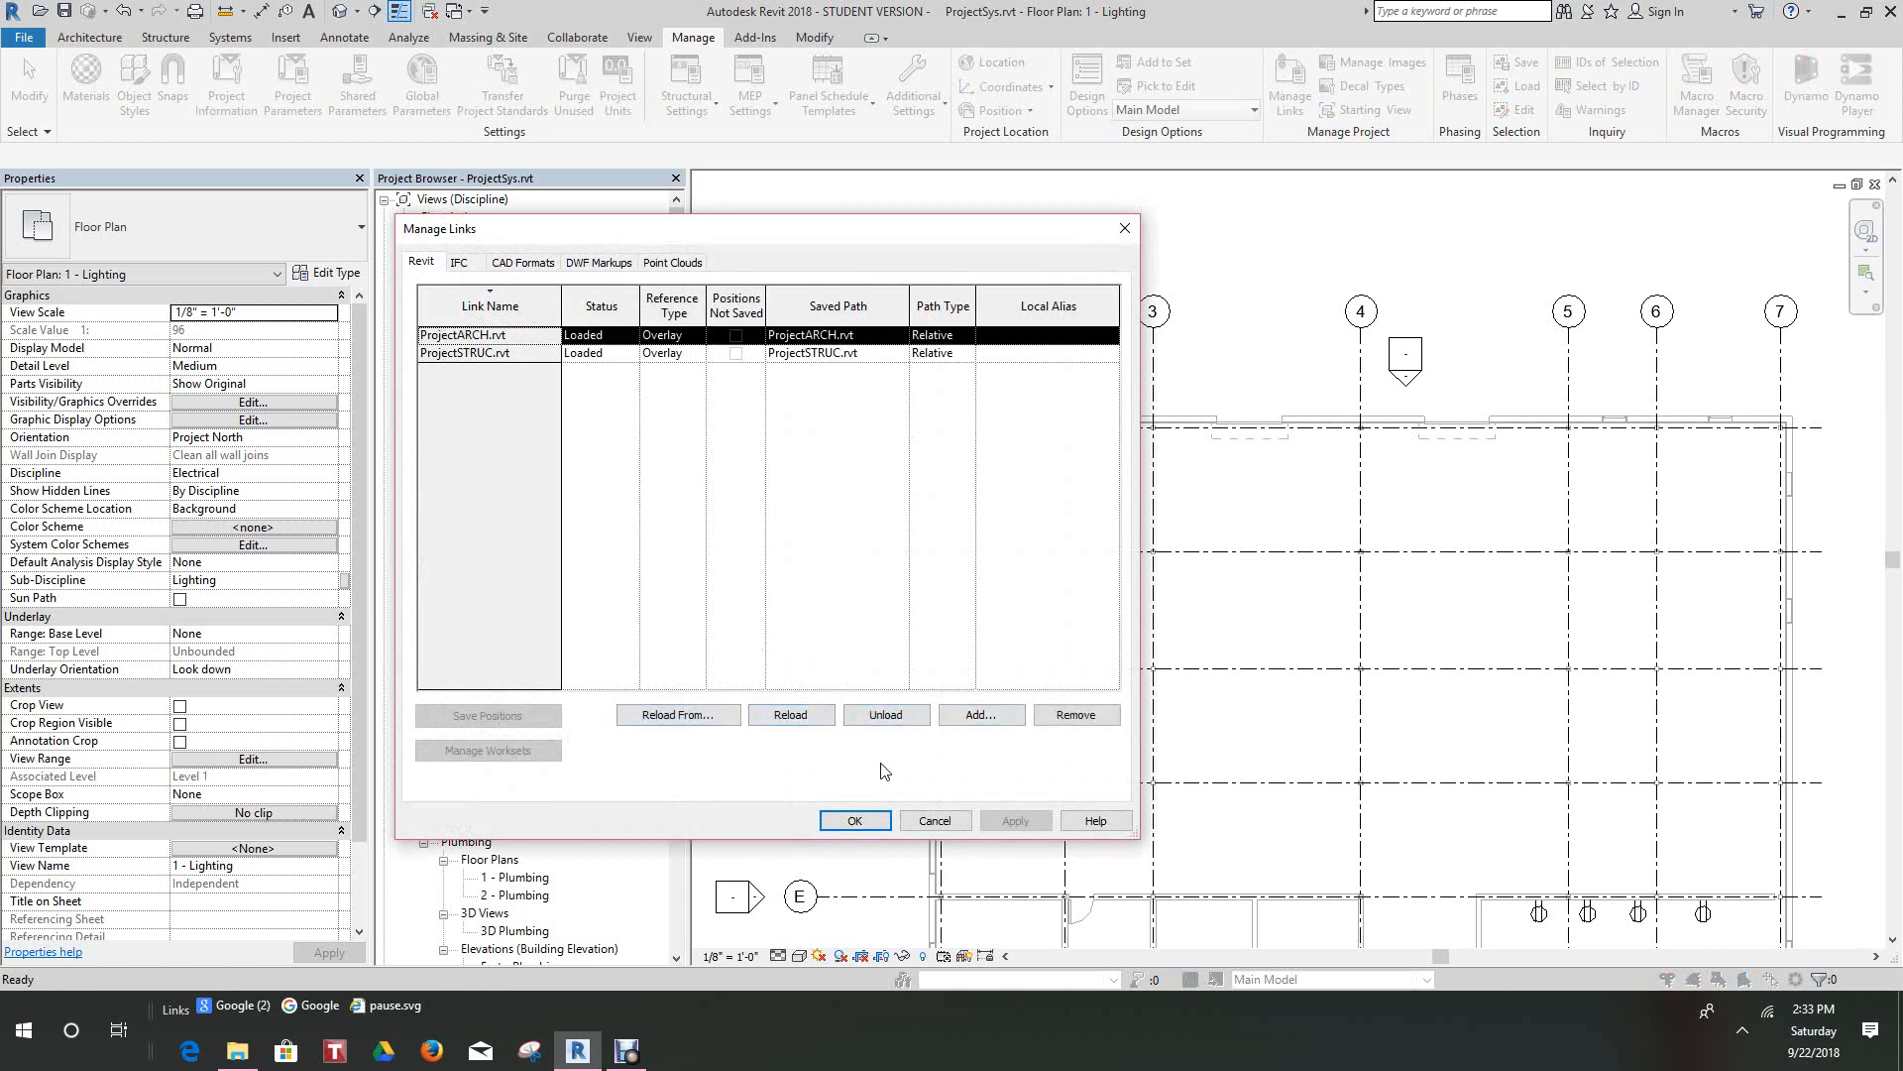
click(893, 720)
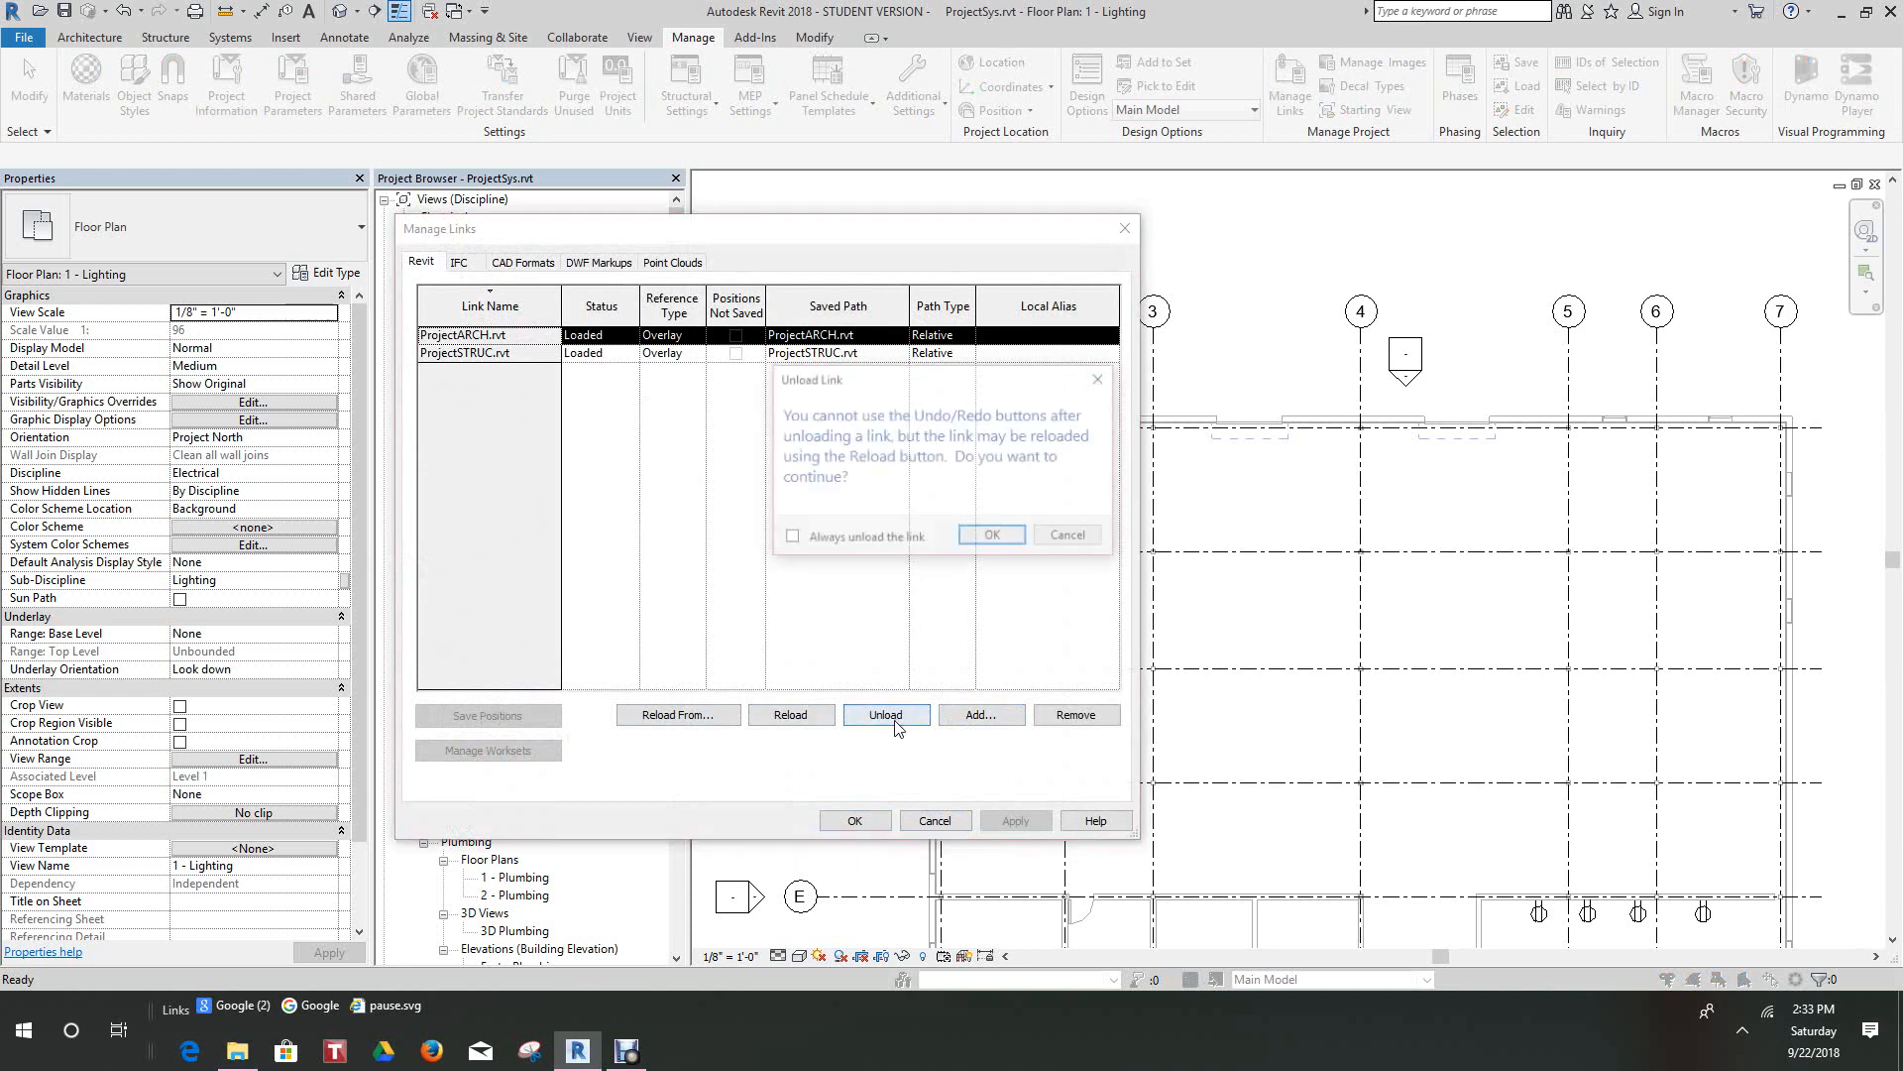
click(997, 540)
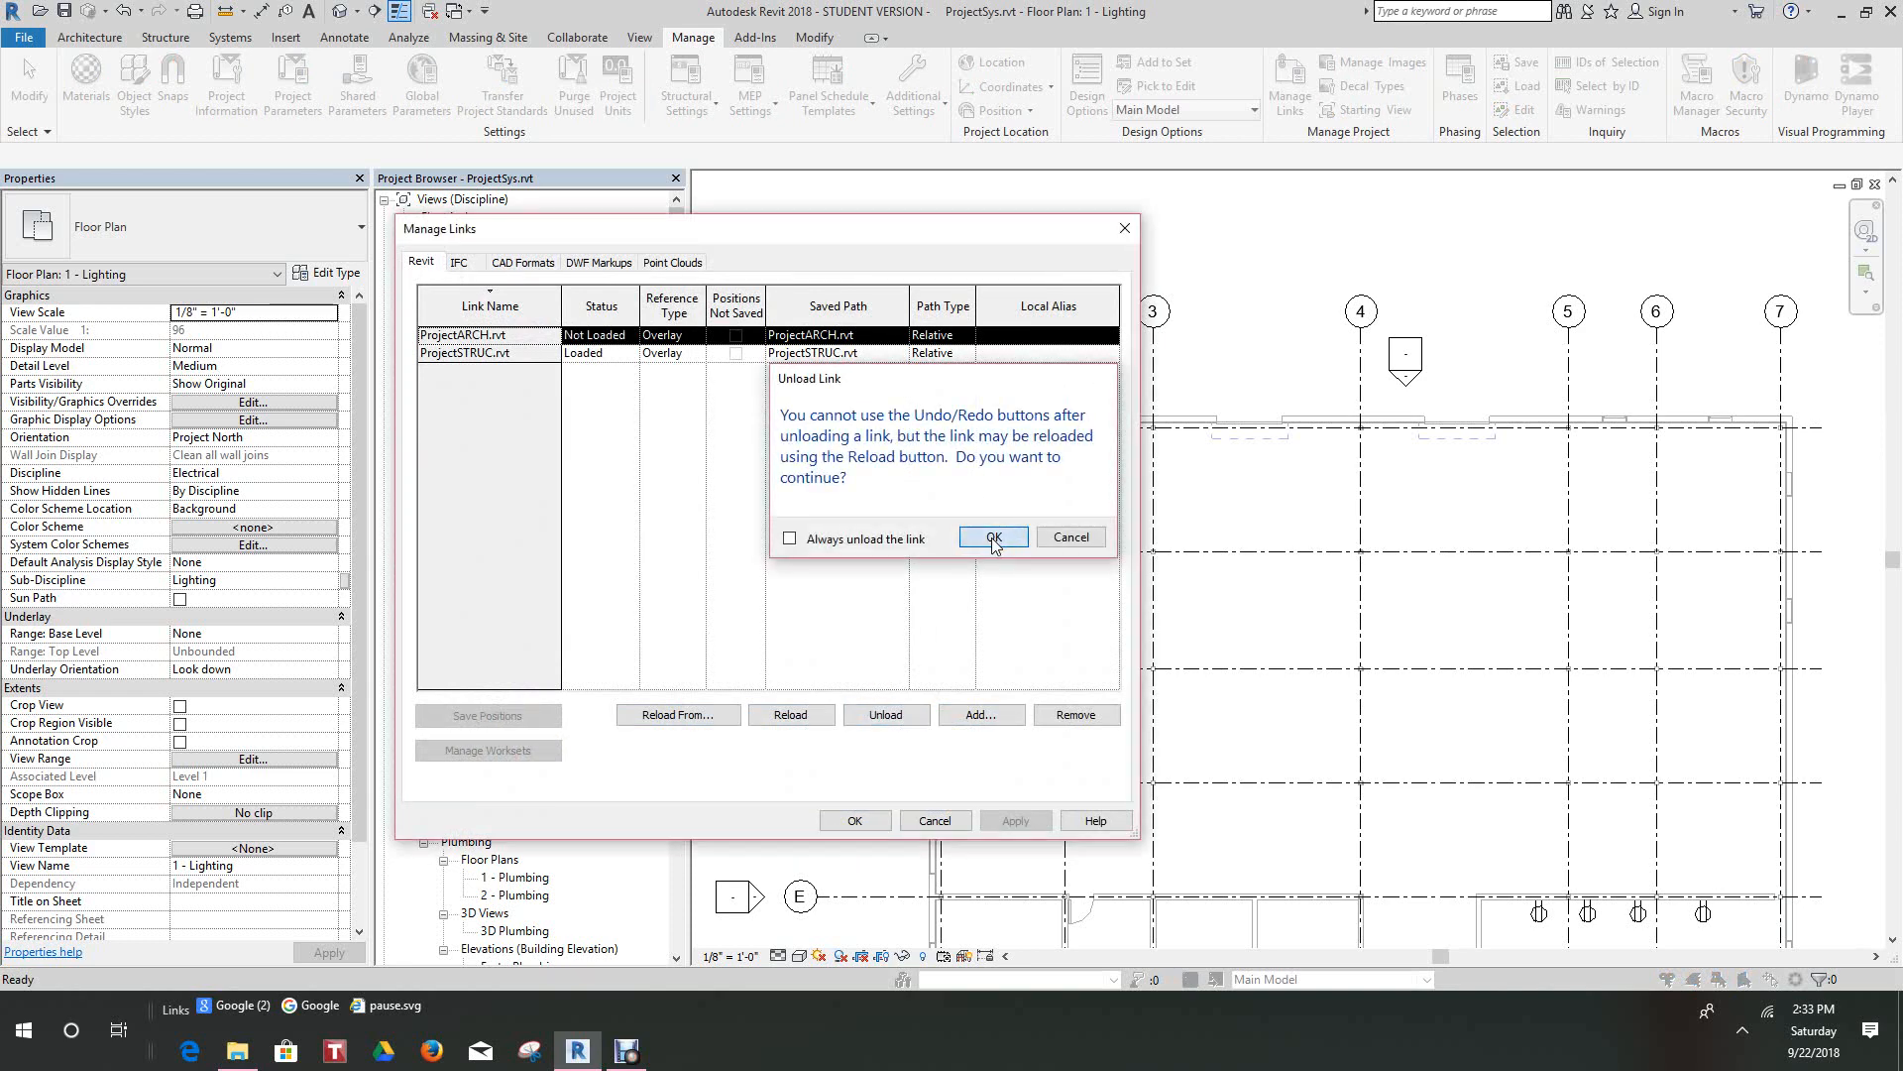
click(855, 822)
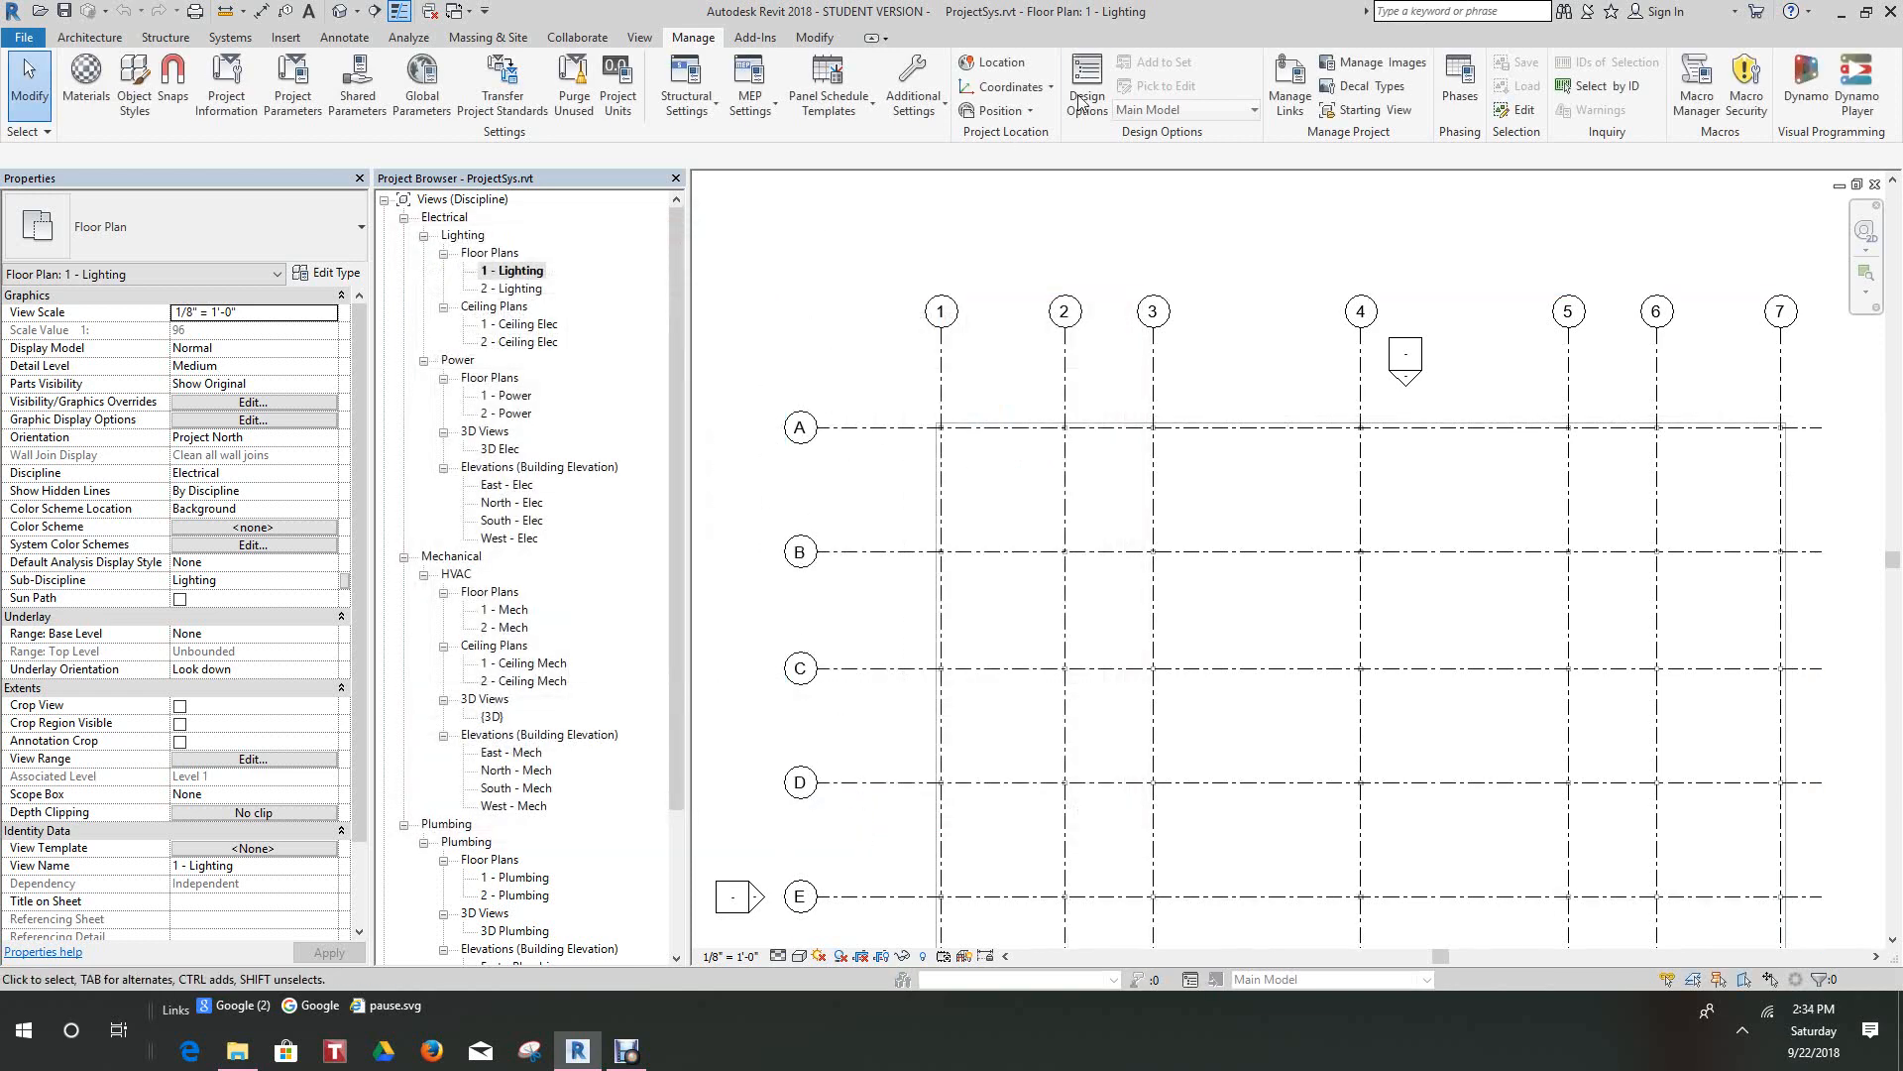
Step: Reload the ProjectARCH.rvt link in Manage Links
click(1290, 89)
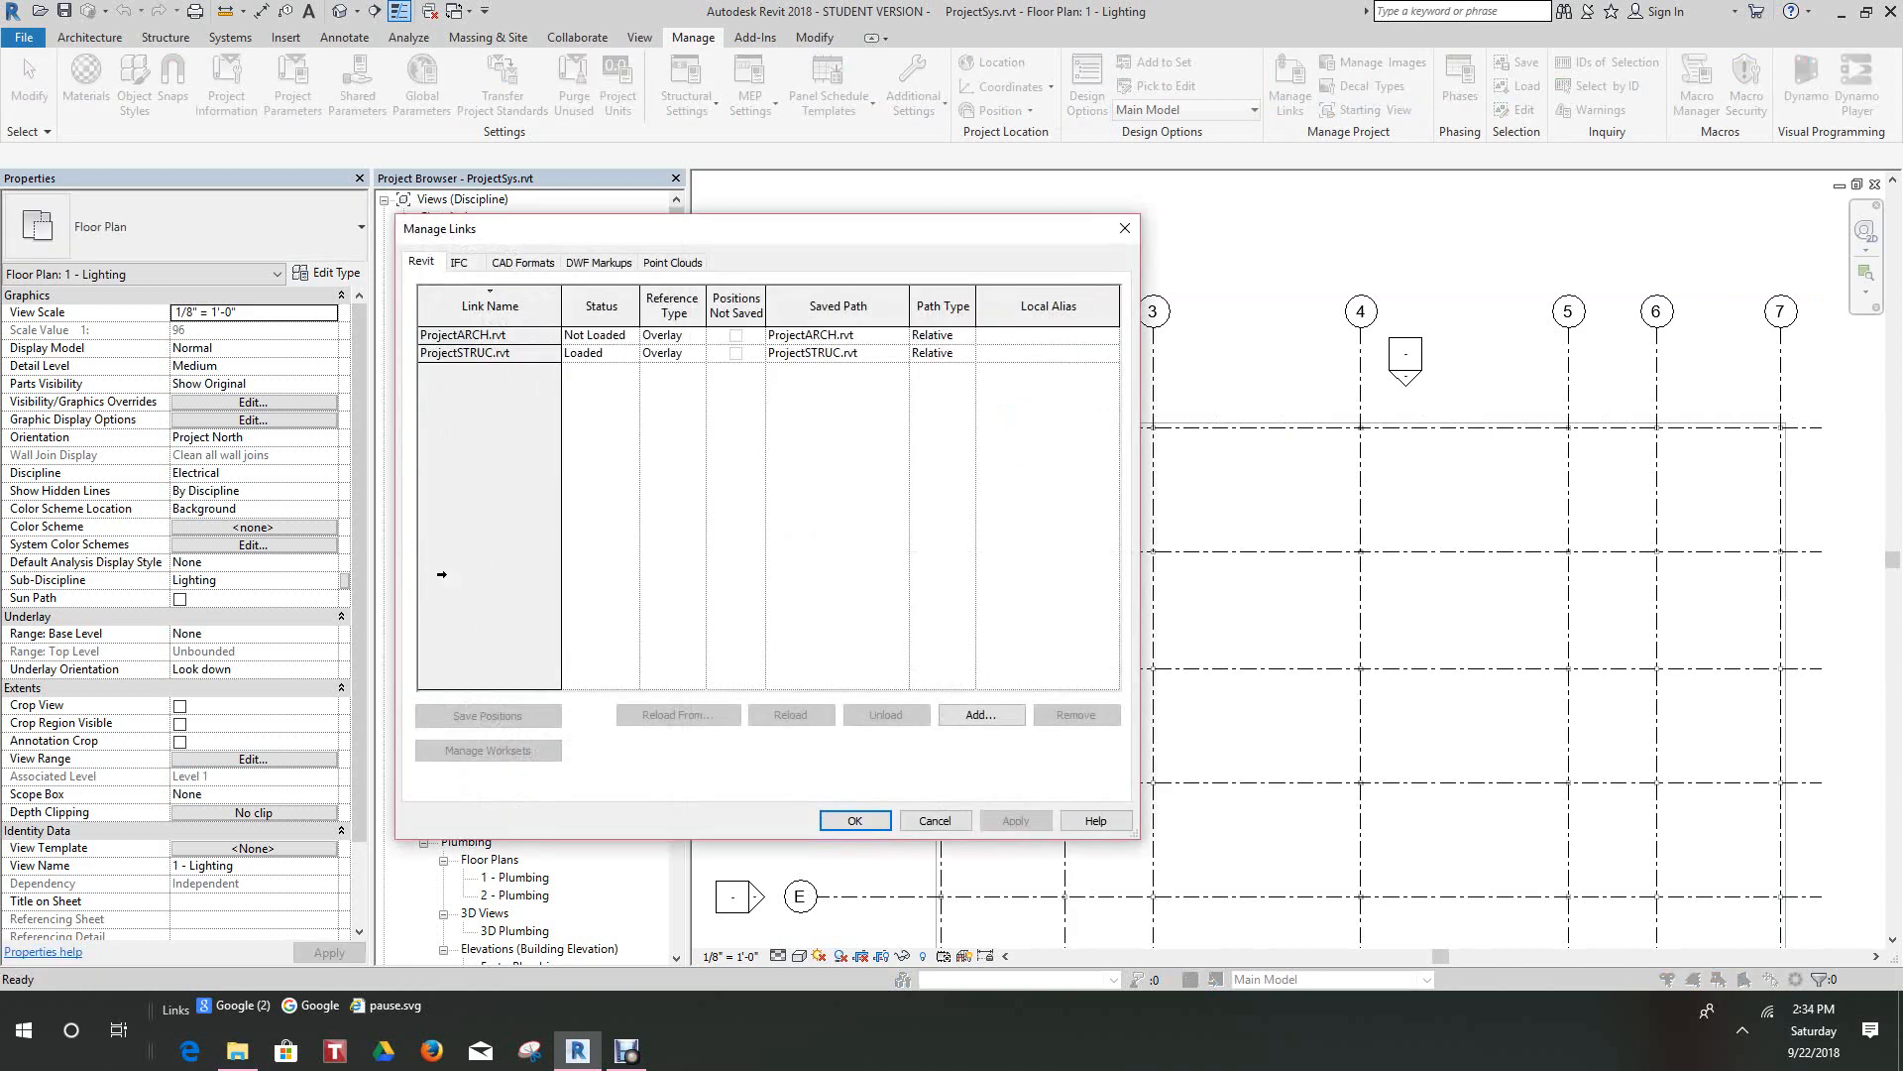
click(506, 338)
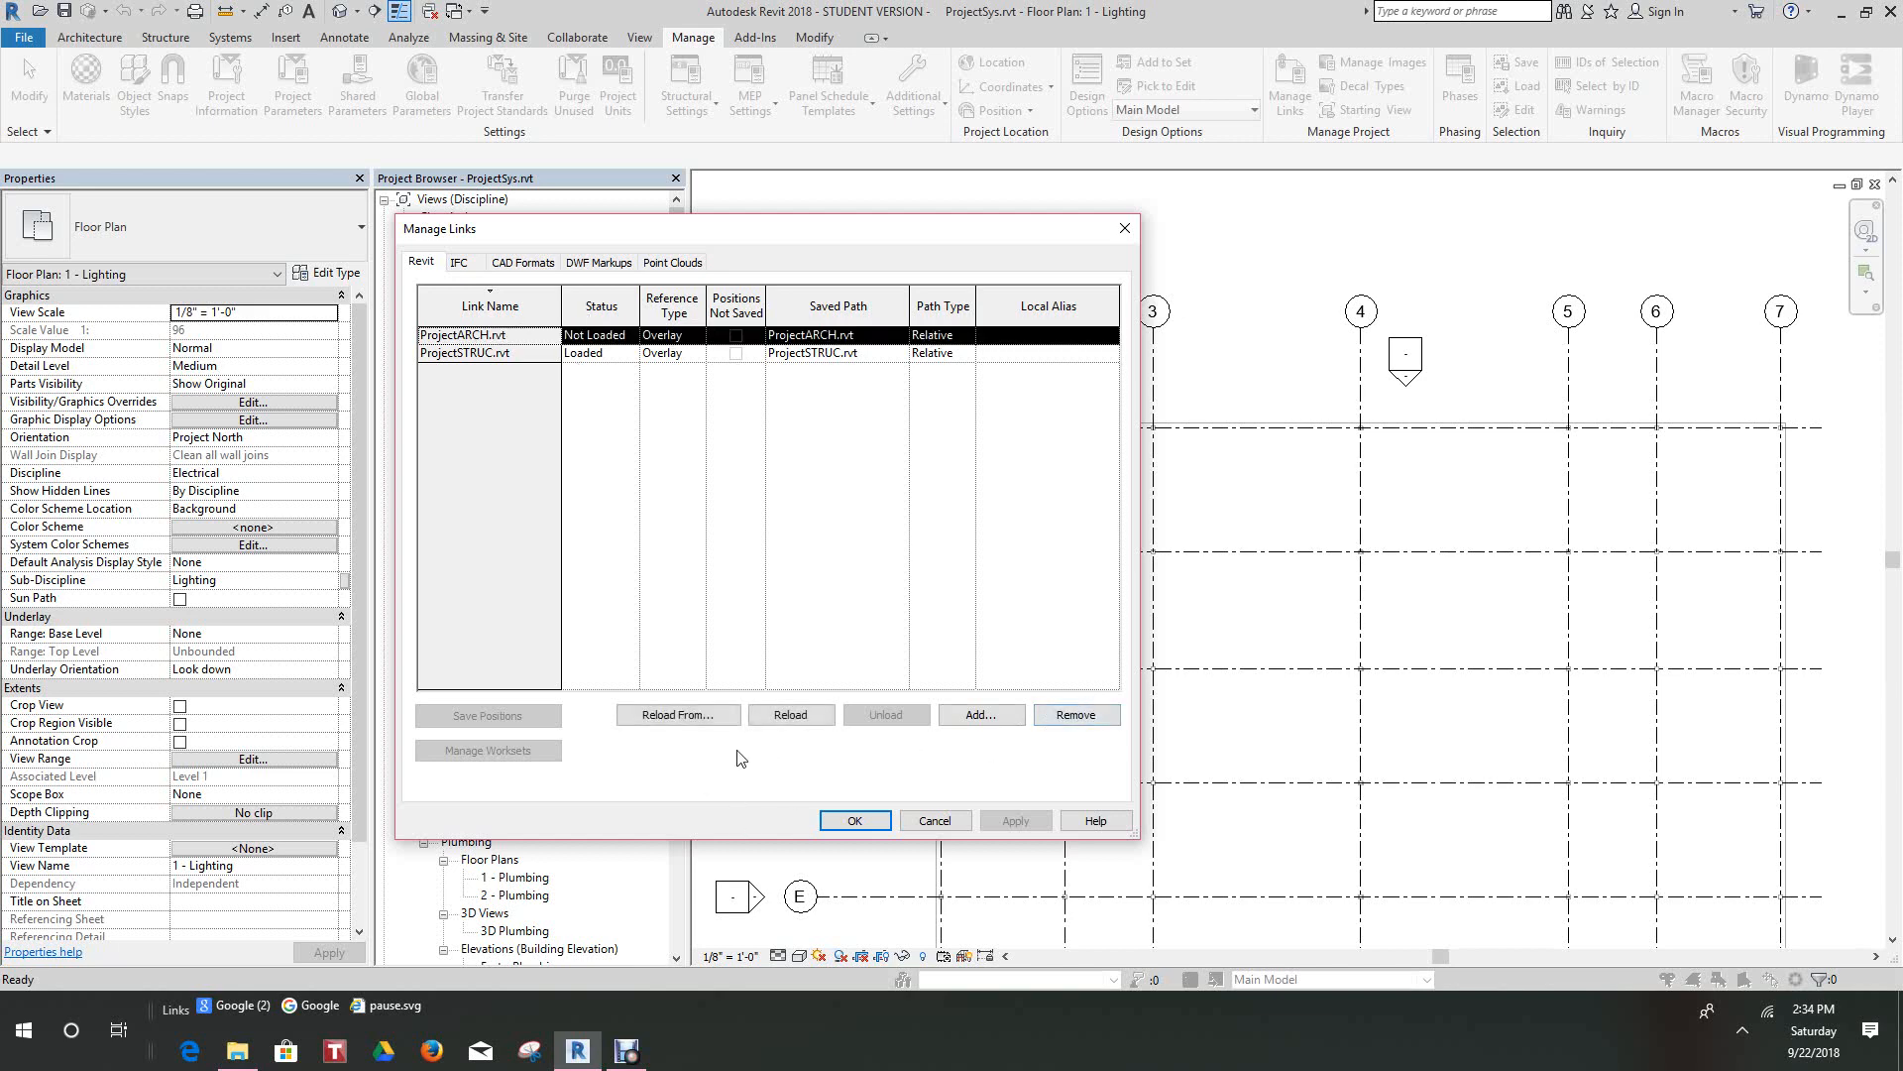
click(782, 716)
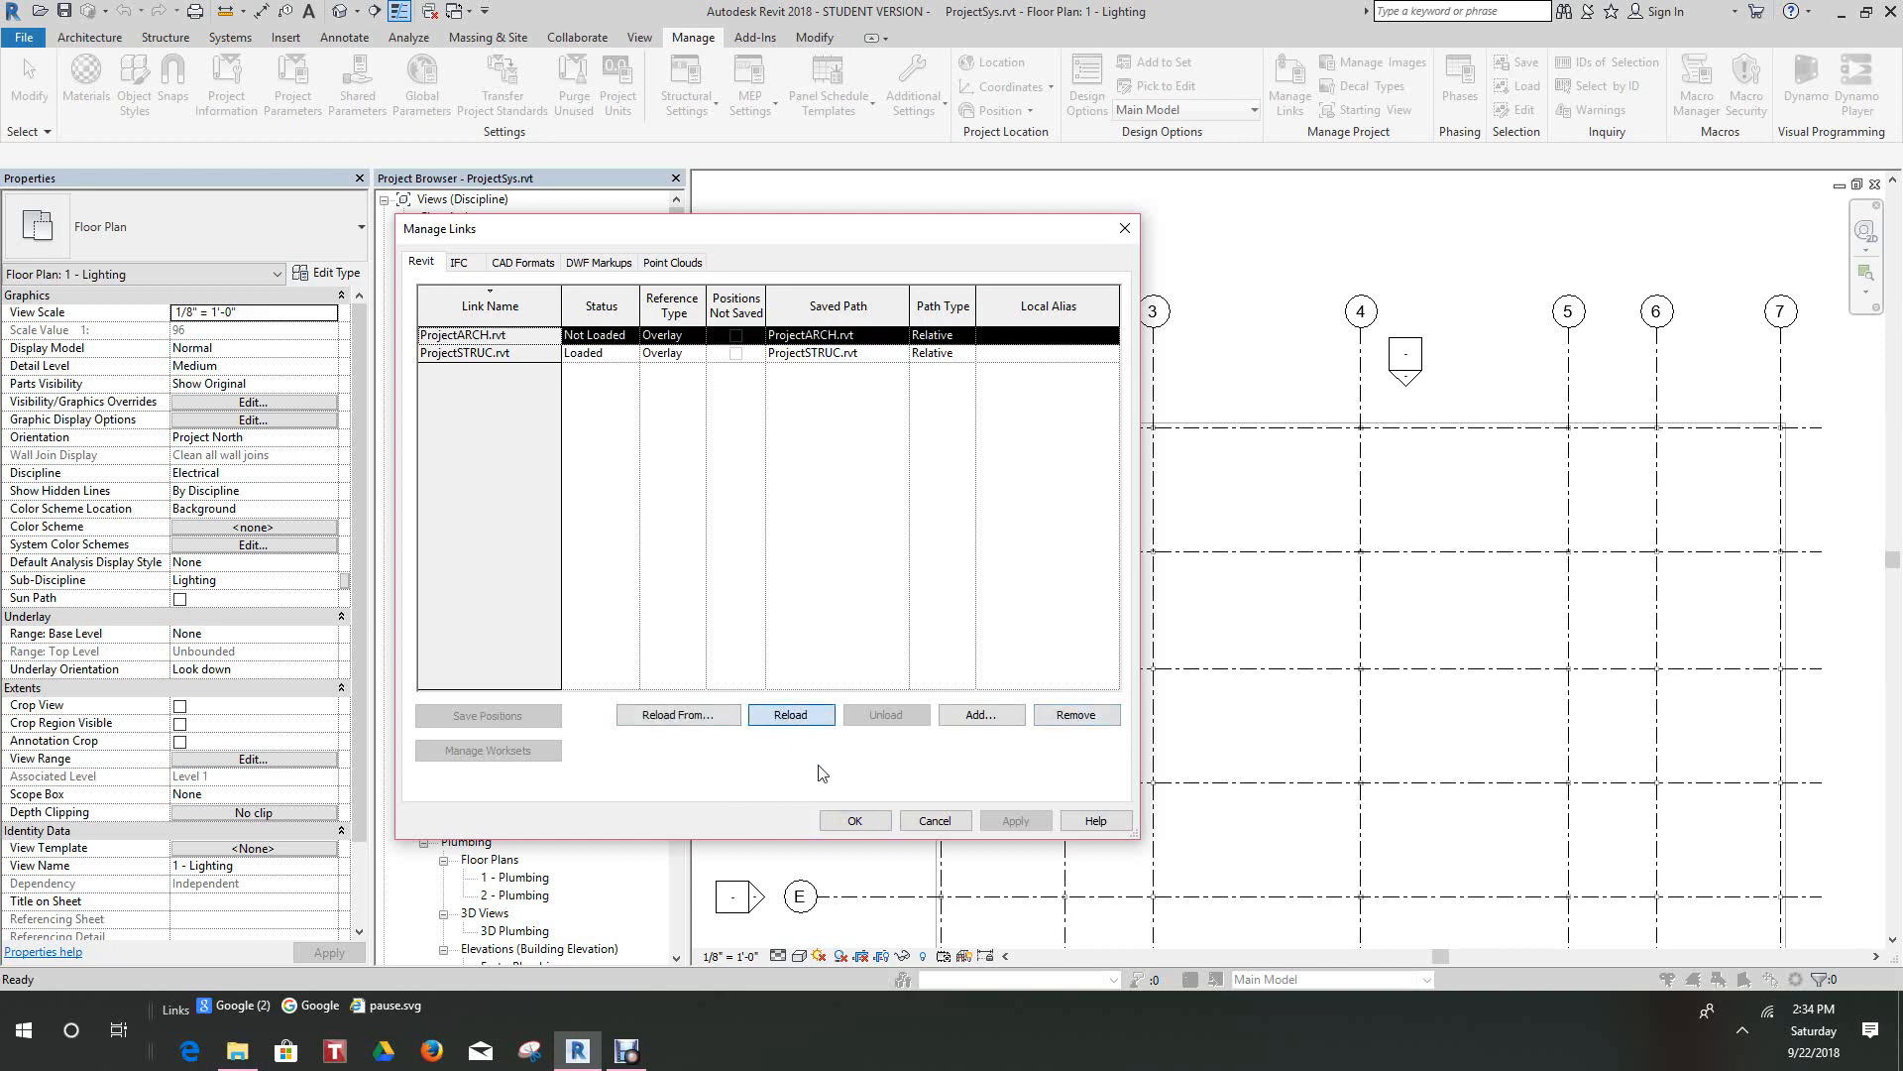
click(857, 822)
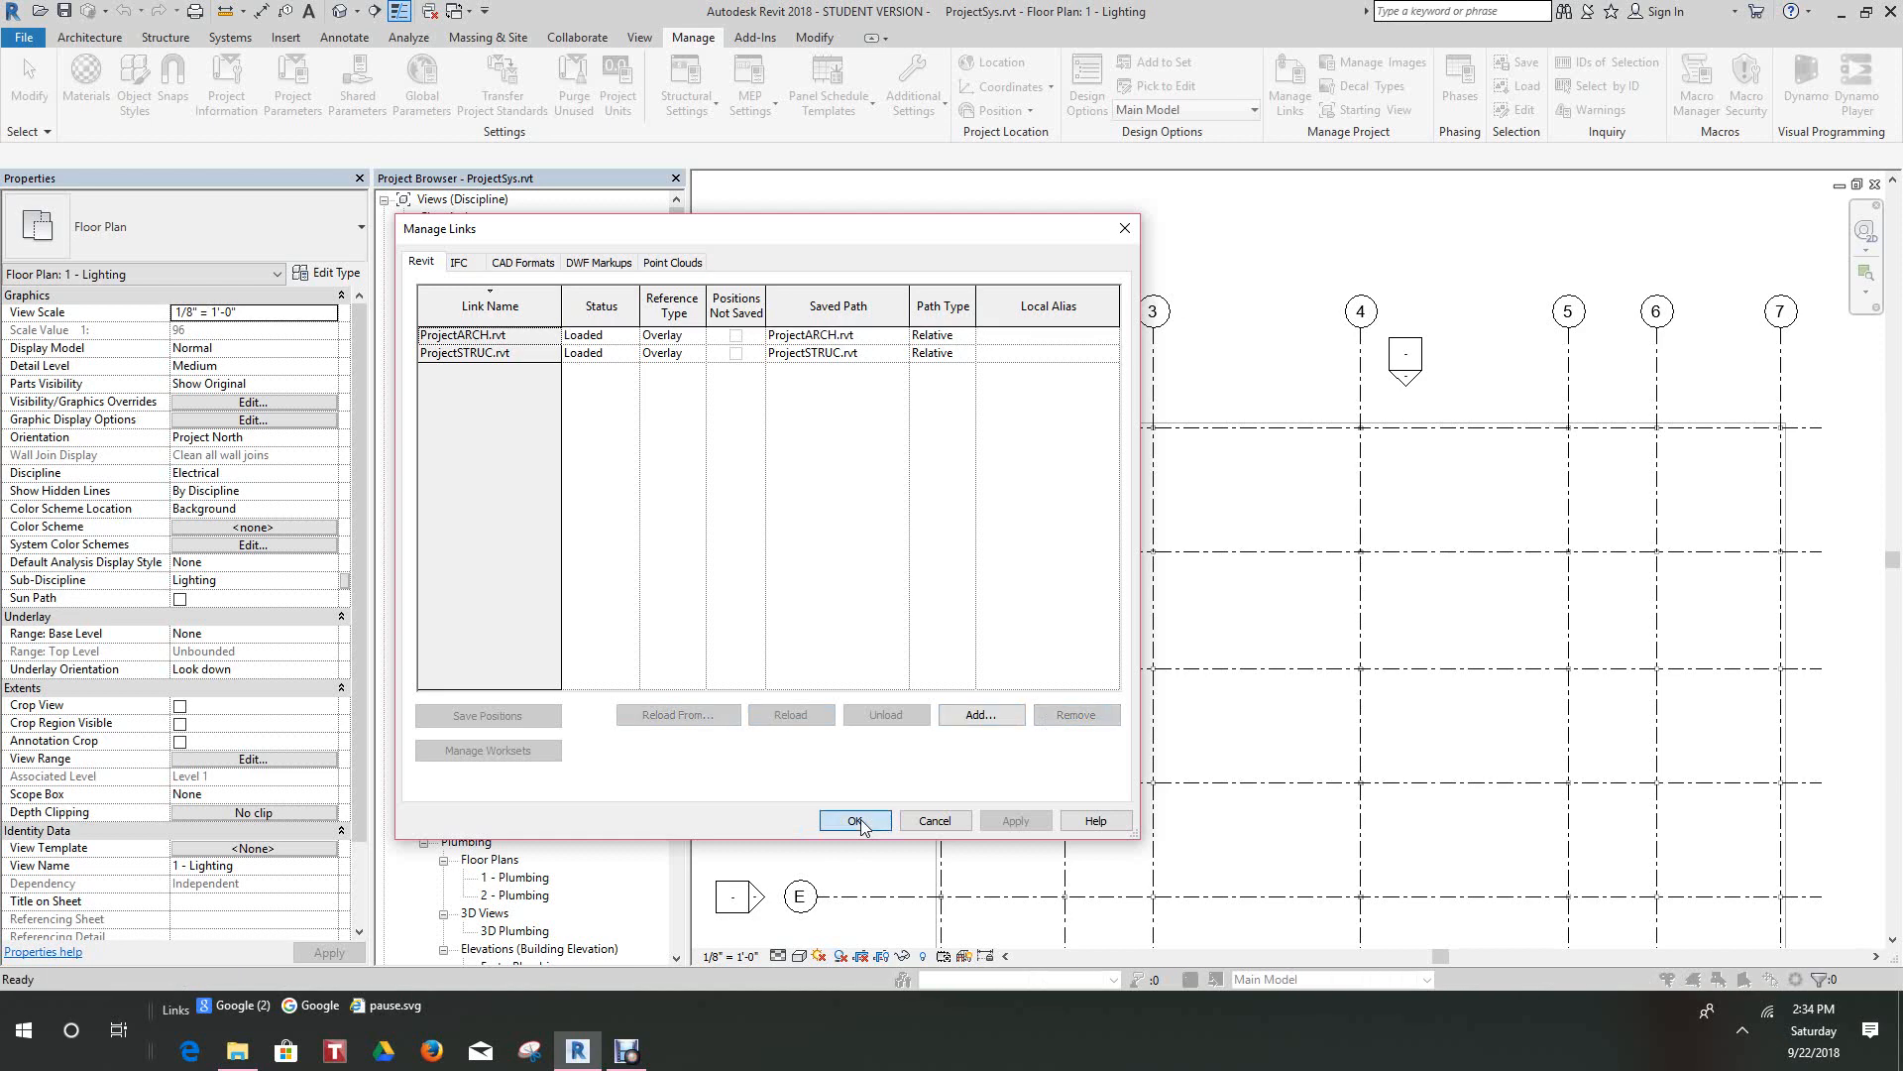
Step: Examine the linked architectural layout, including the rooms and restroom fixtures, against the structural grids in the 1 - Lighting plan
scroll(1608, 332, down, 1)
middle_drag(1599, 357, 1546, 229)
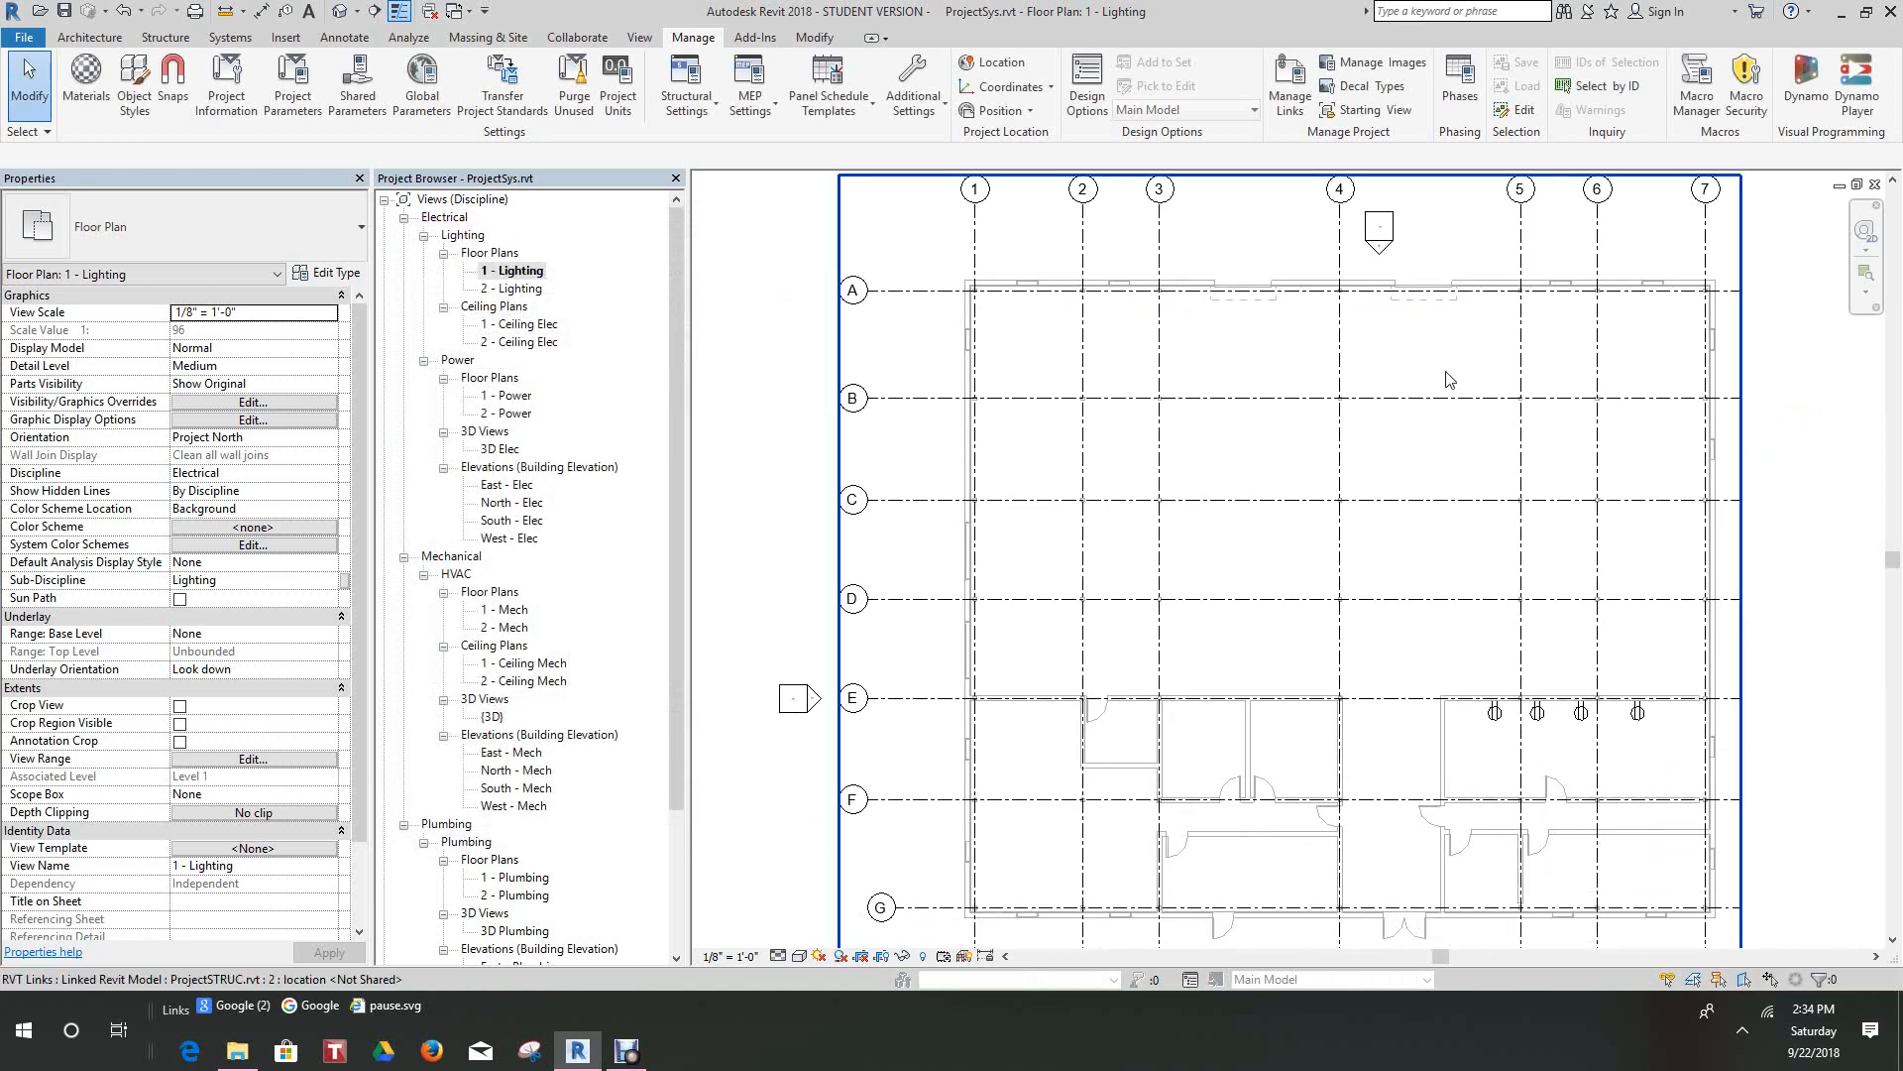
scroll(1436, 427, down, 2)
middle_drag(1485, 630, 1469, 695)
scroll(1475, 637, up, 3)
scroll(1473, 649, down, 3)
scroll(1471, 662, up, 2)
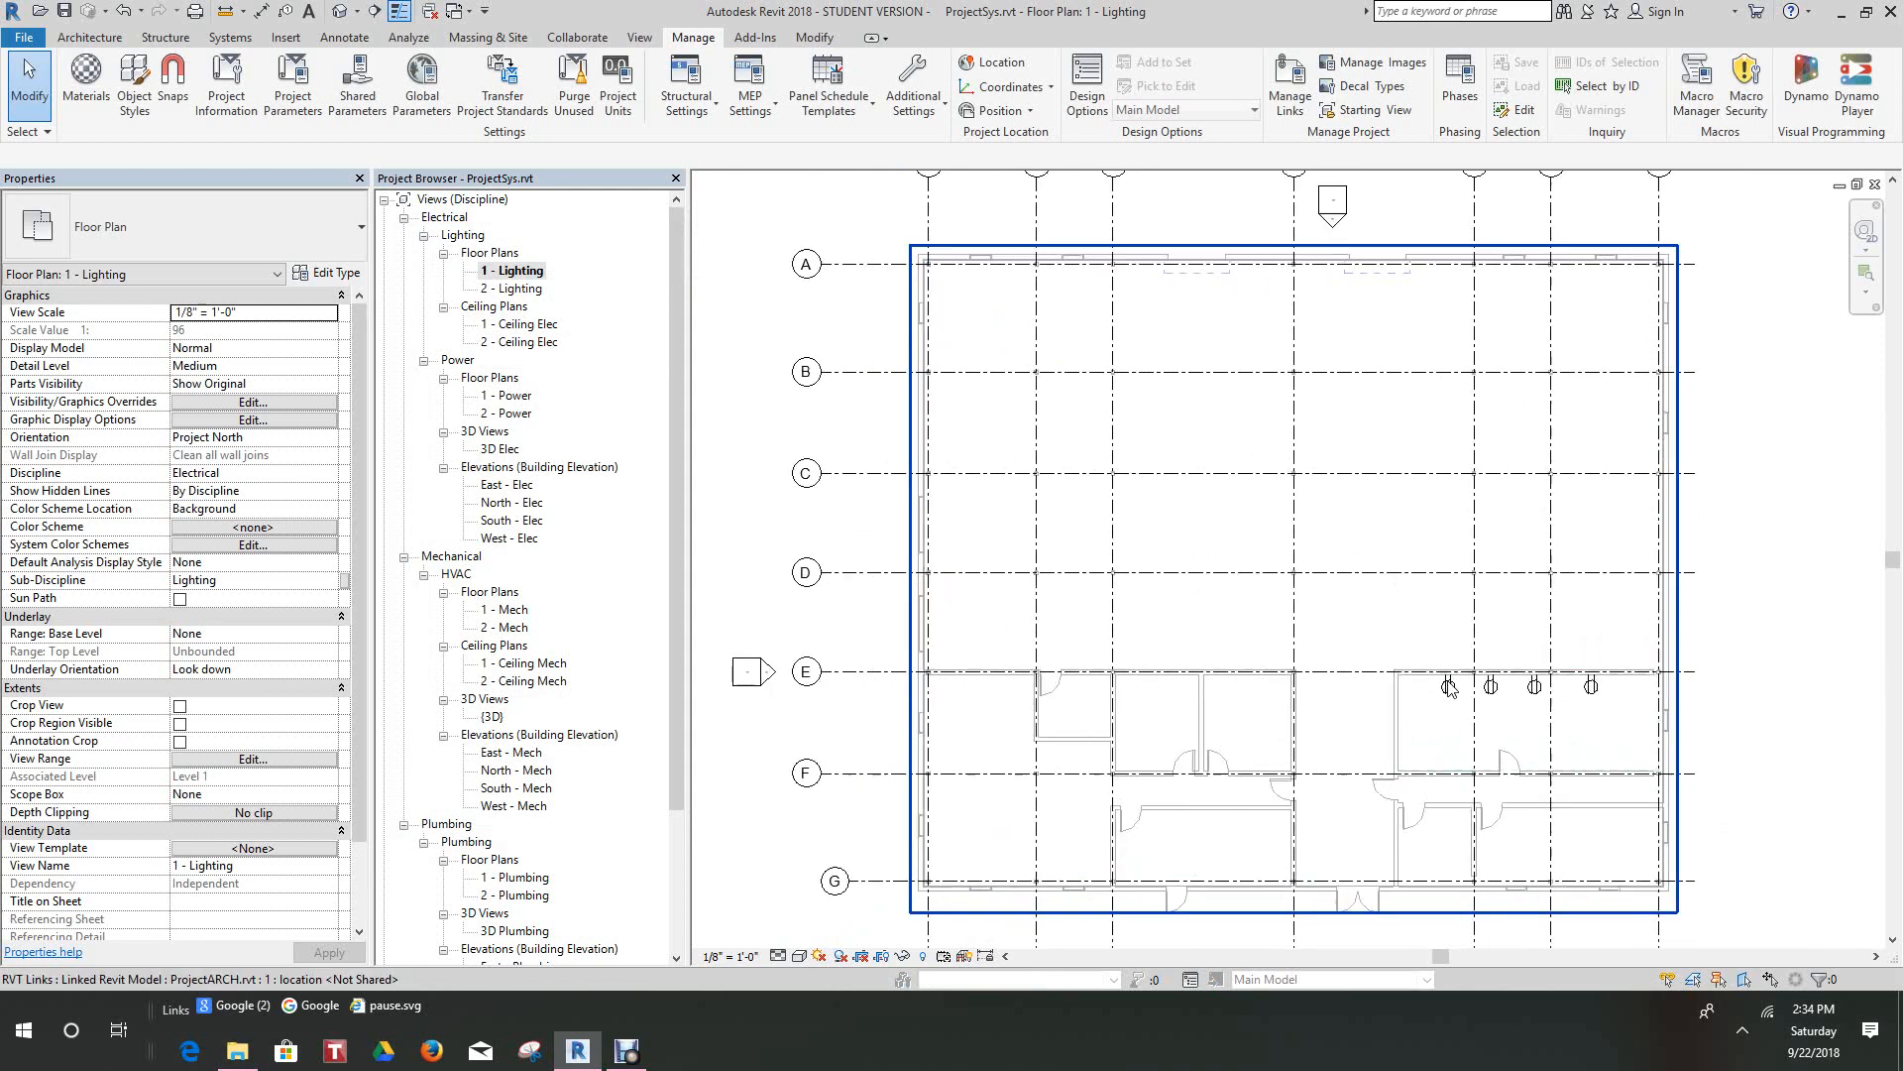
scroll(1402, 680, down, 2)
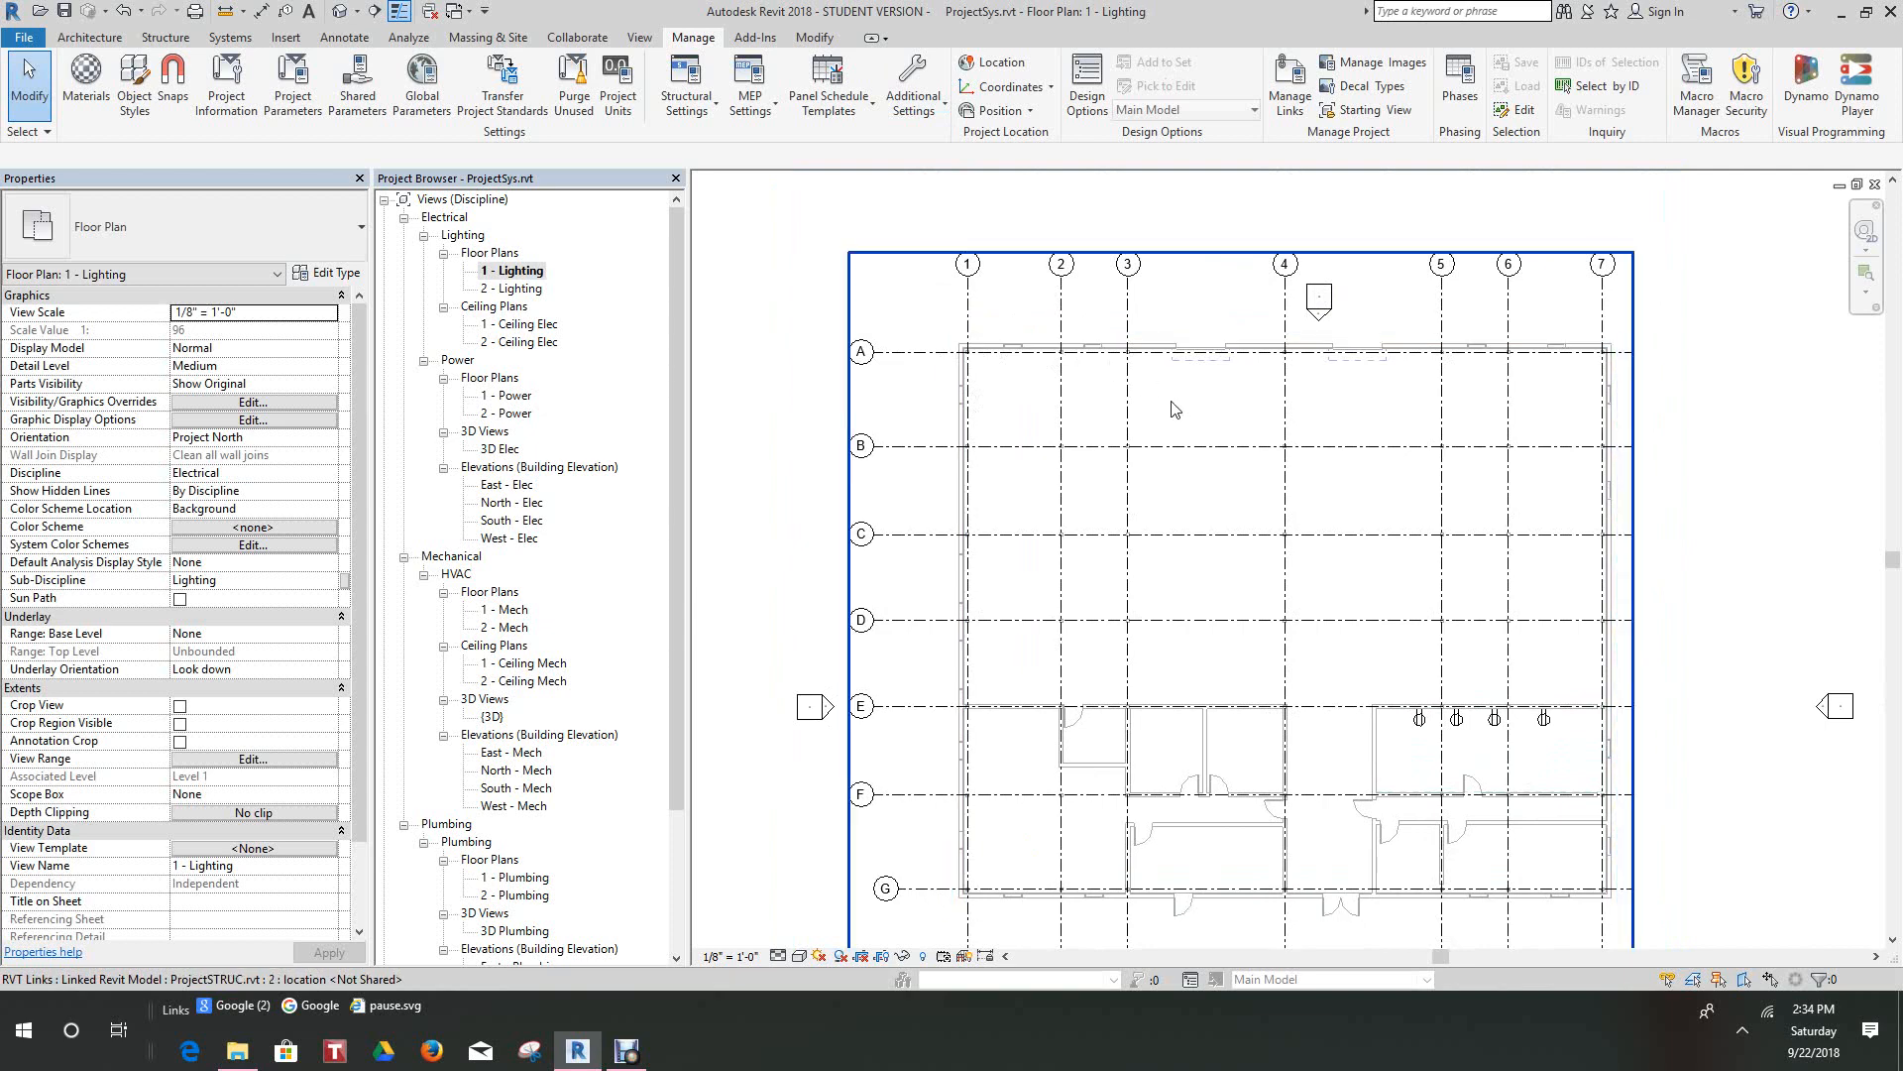
mouse_move(1178, 414)
middle_down()
mouse_move(1203, 544)
mouse_move(1204, 426)
middle_up()
scroll(1220, 441, down, 2)
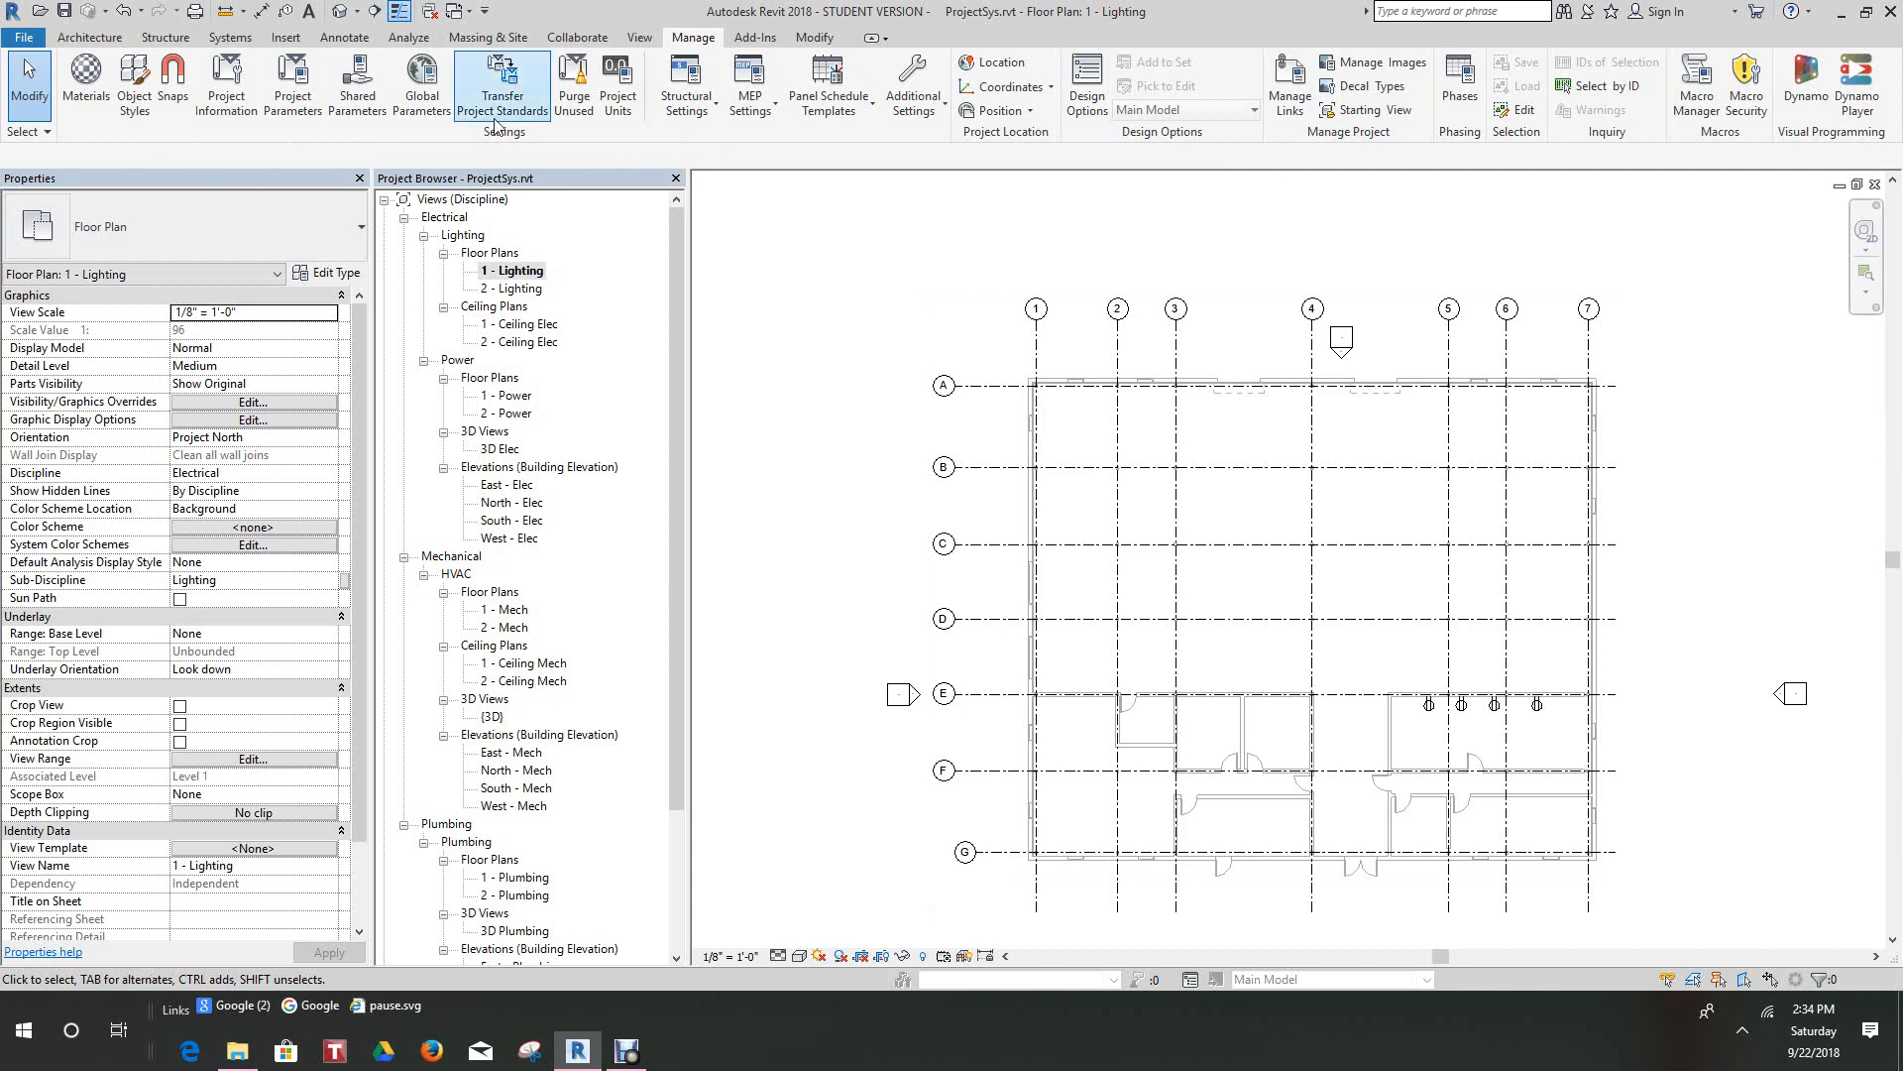
Step: In the 1 - Lighting plan's Visibility/Graphic Overrides, switch the ProjectARCH.rvt link's display settings to Custom
click(639, 37)
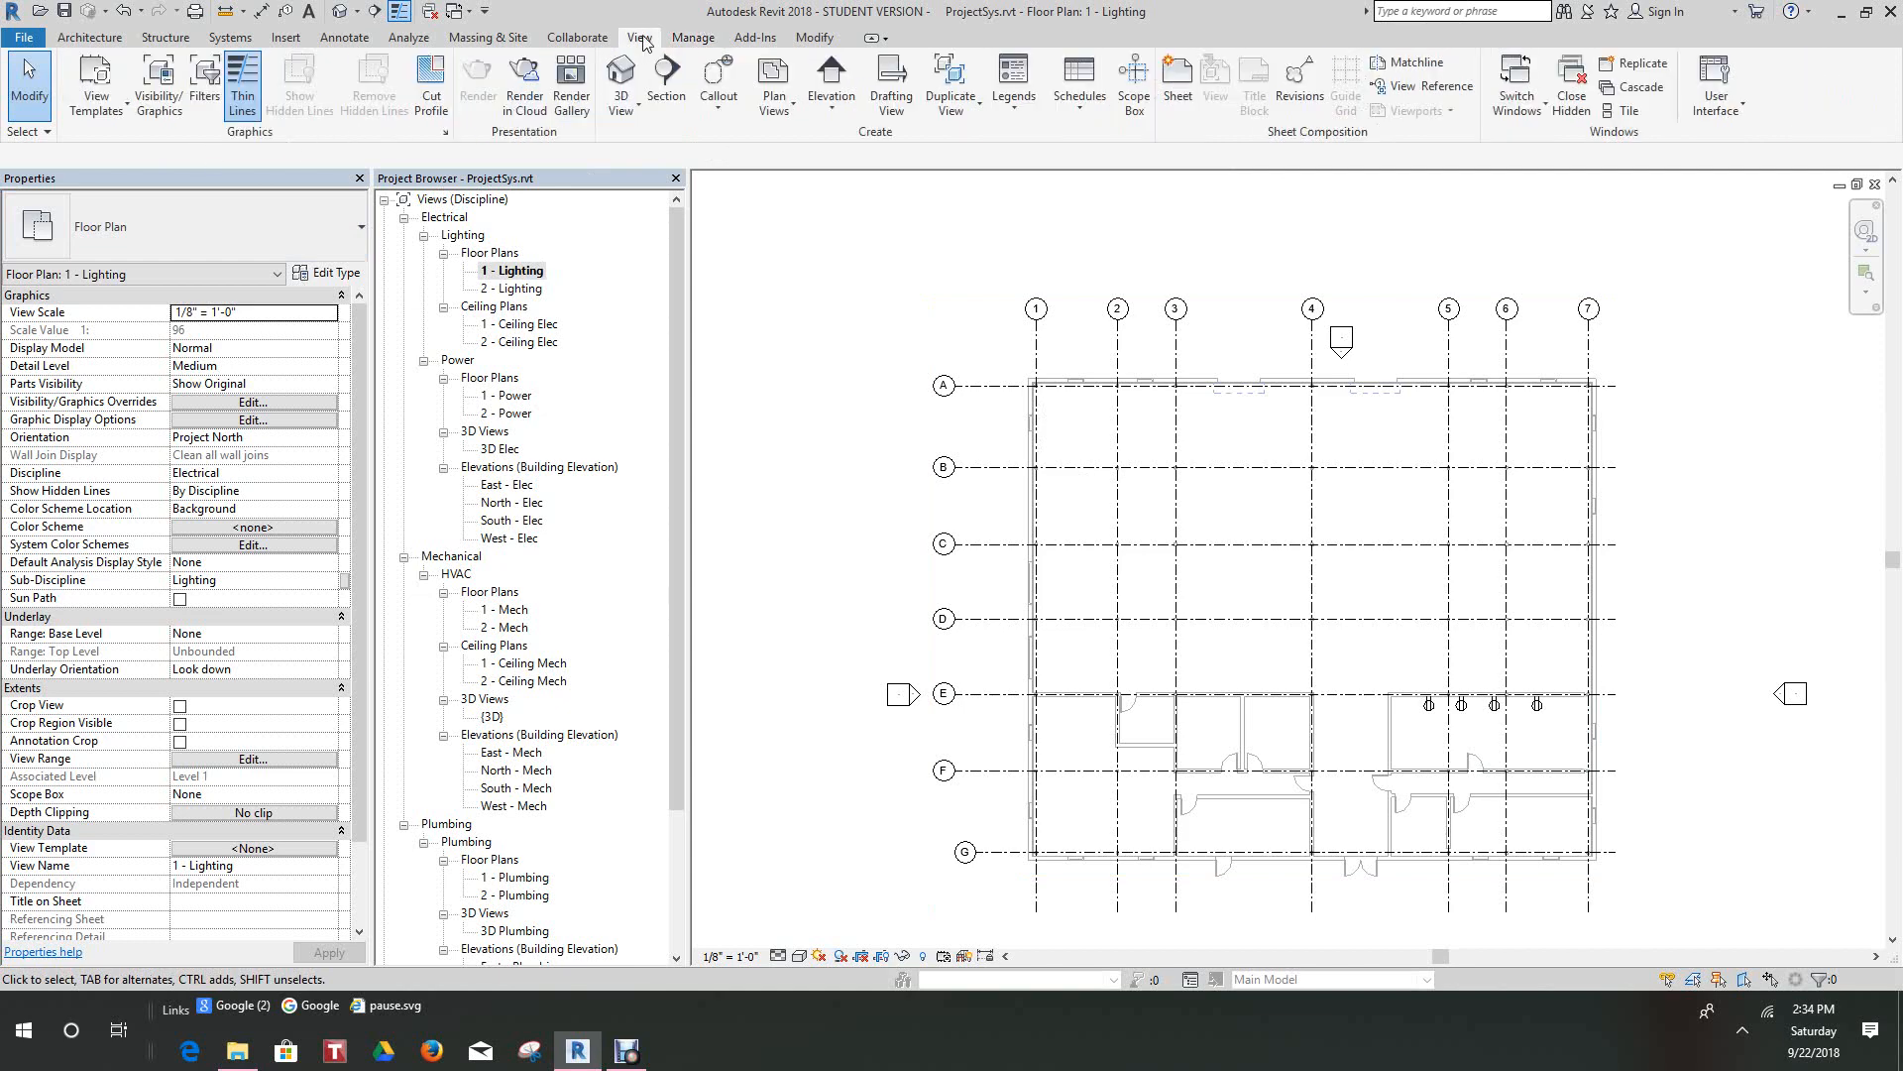
click(160, 77)
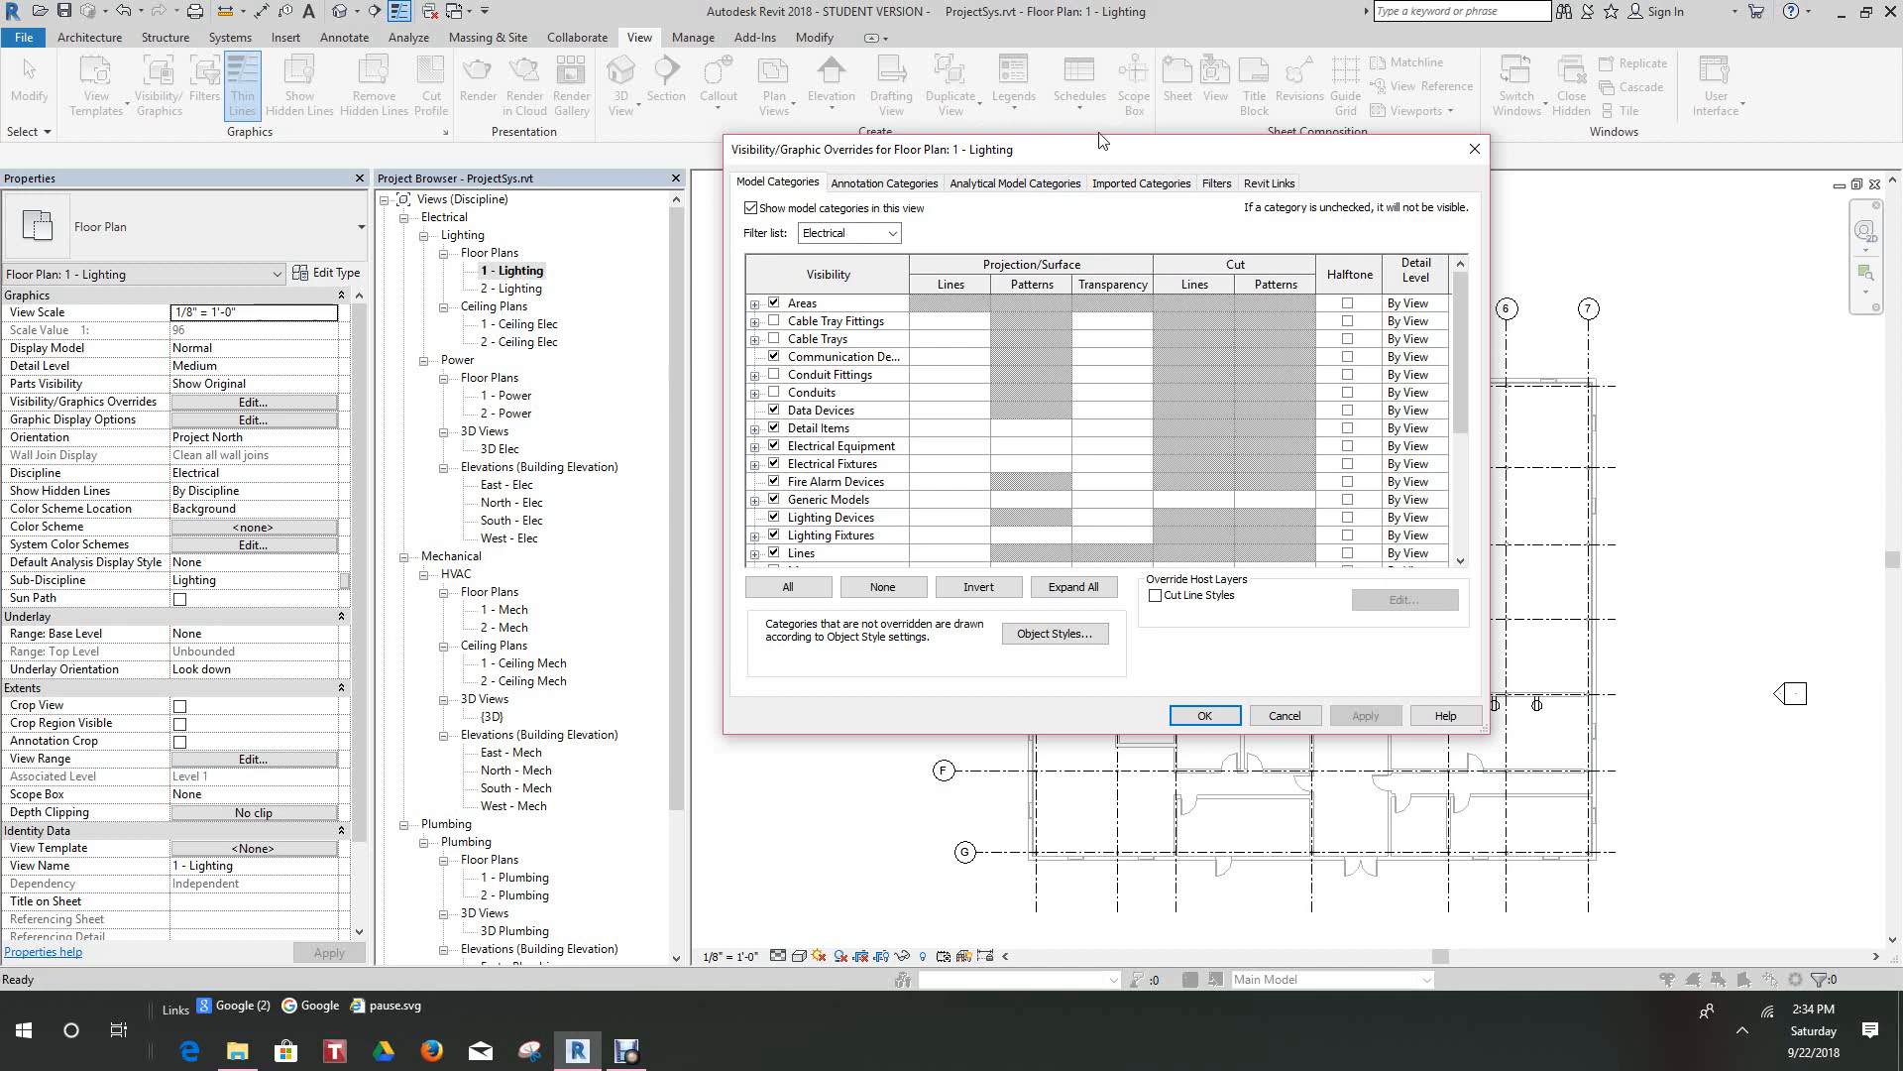
drag(1108, 157, 502, 171)
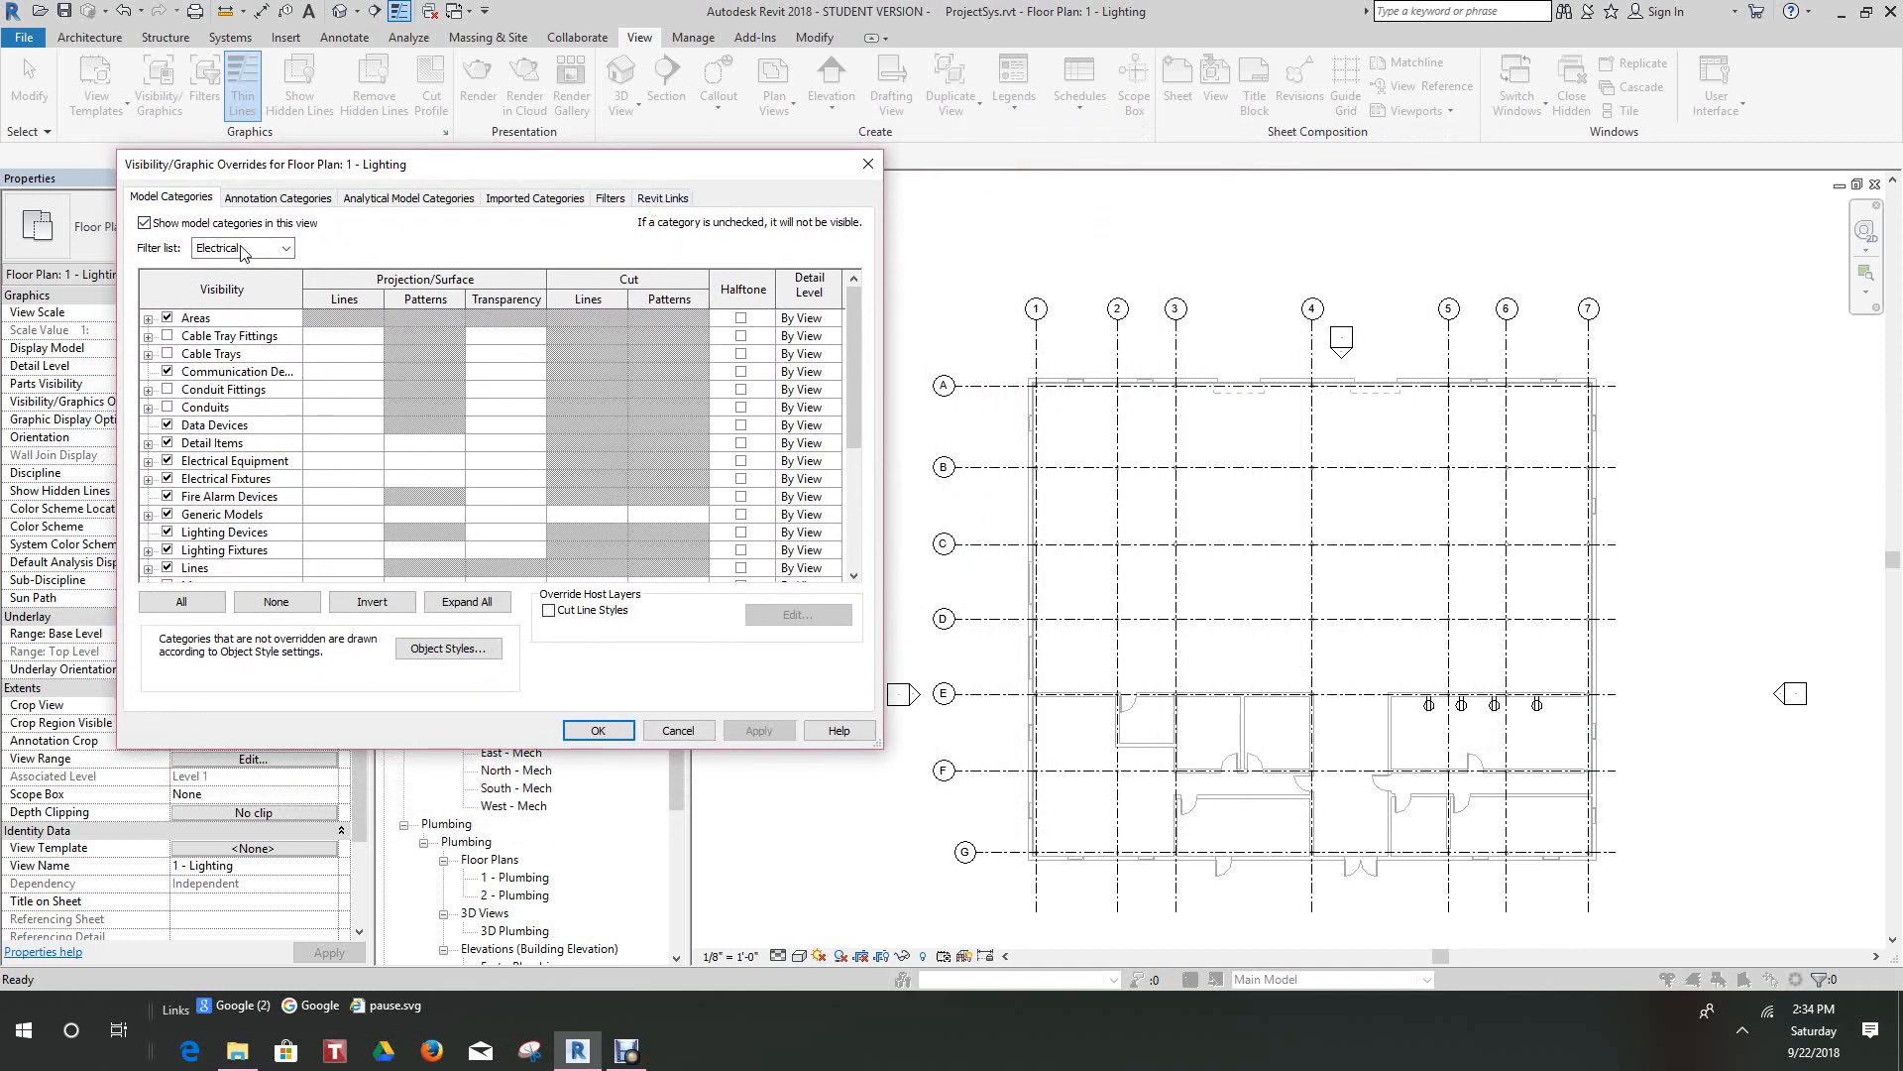
click(661, 198)
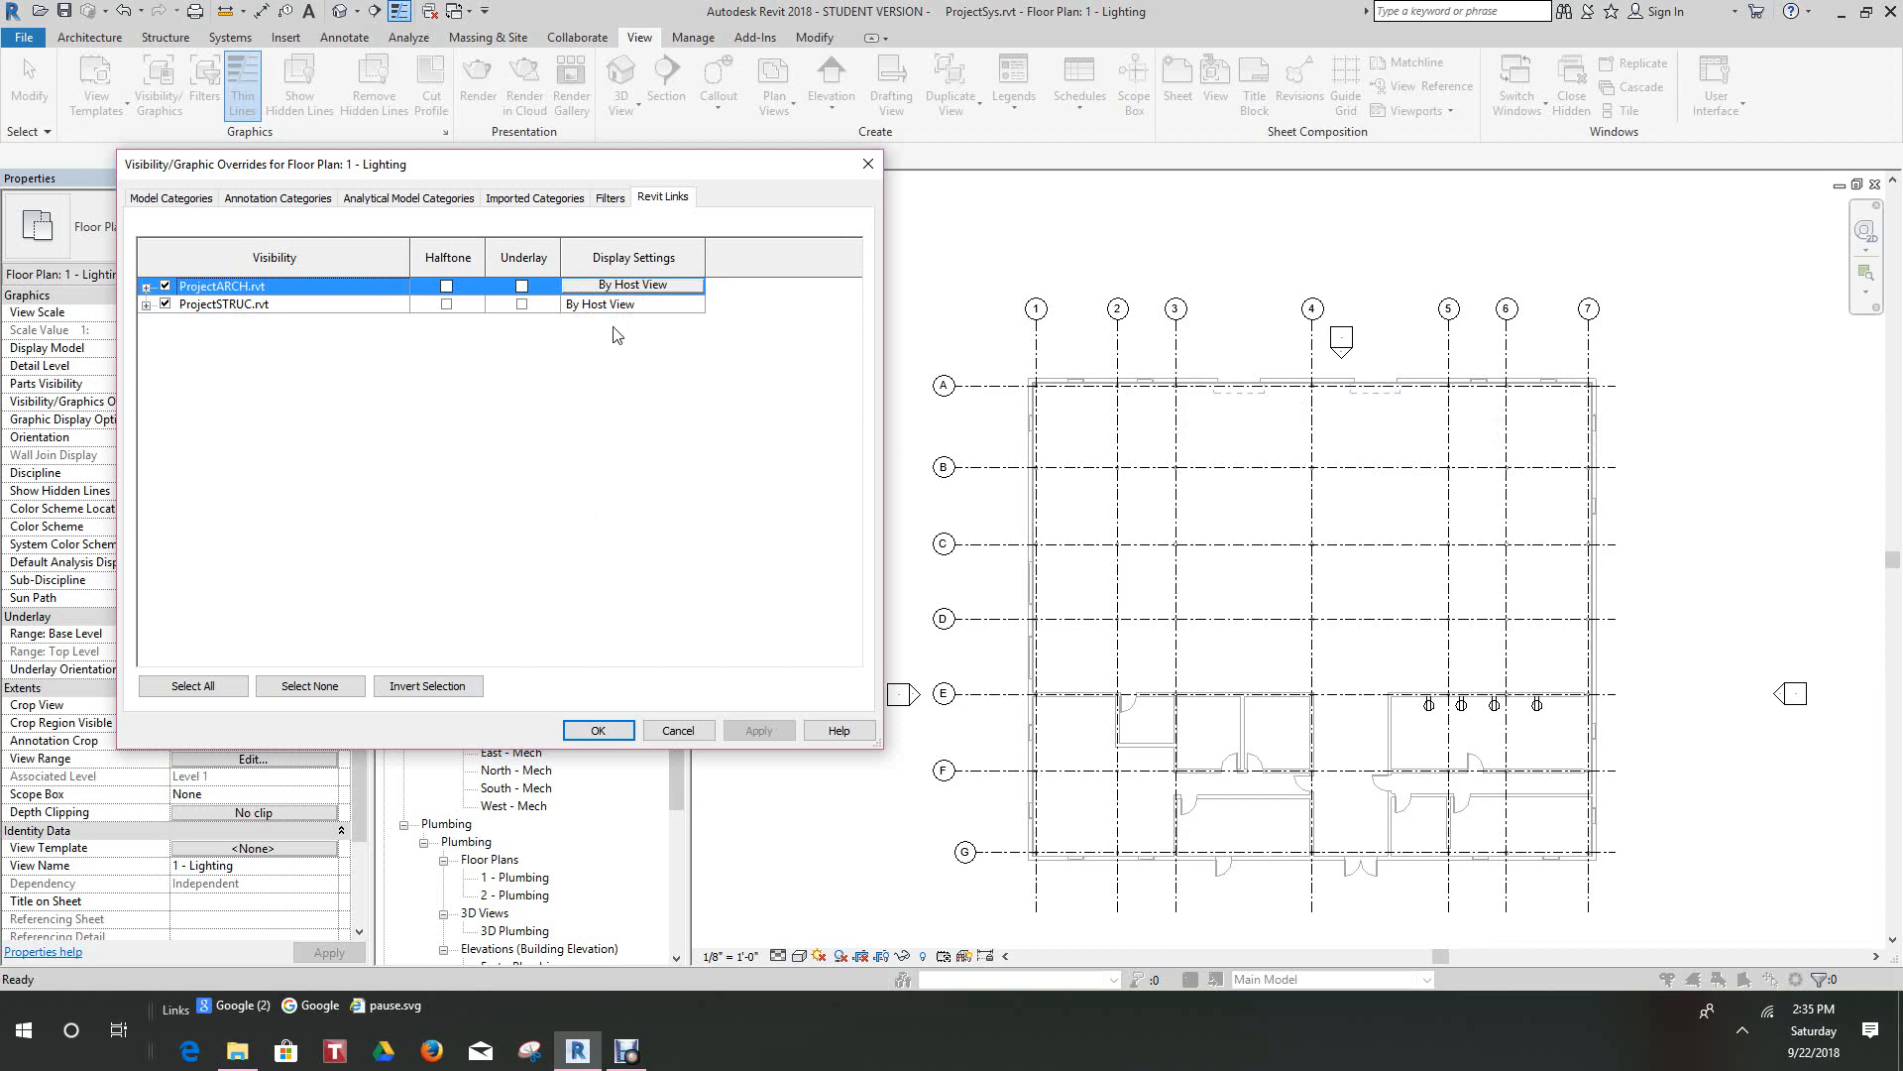
click(633, 285)
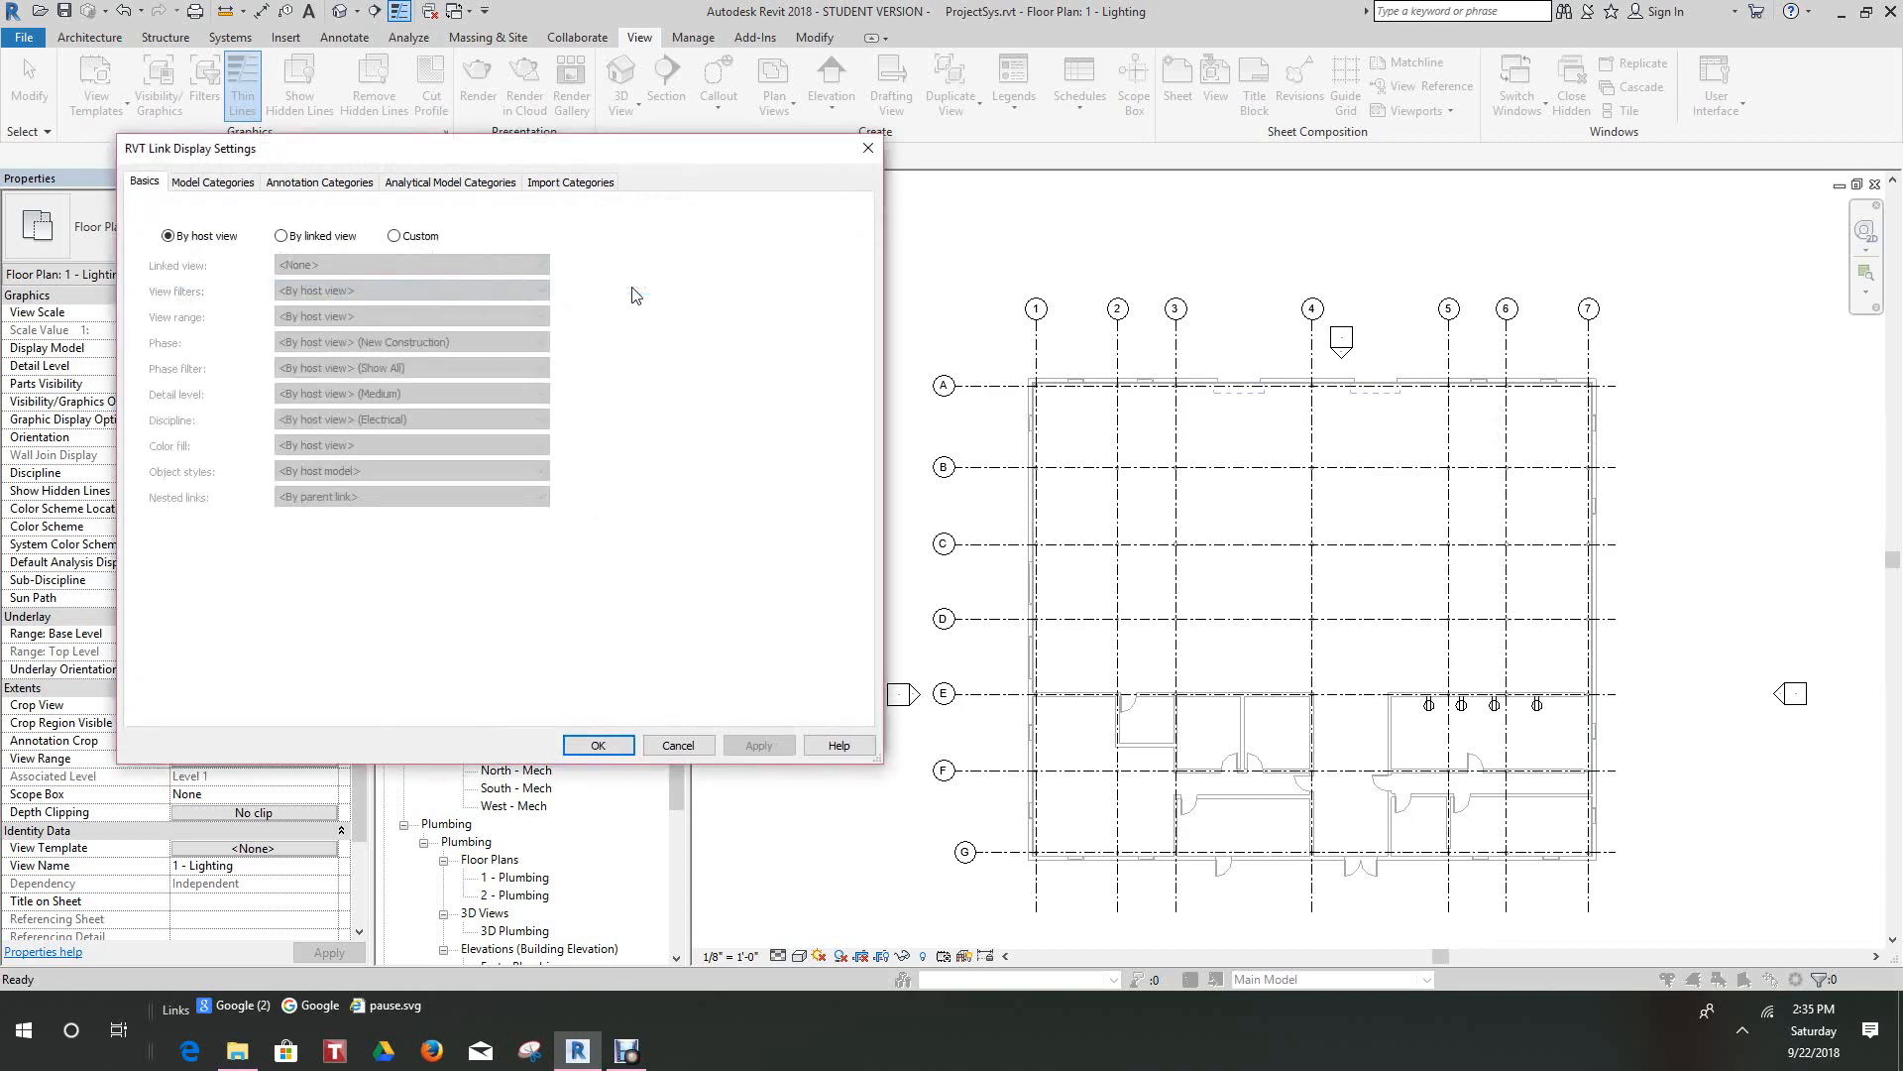
drag(476, 161, 1333, 165)
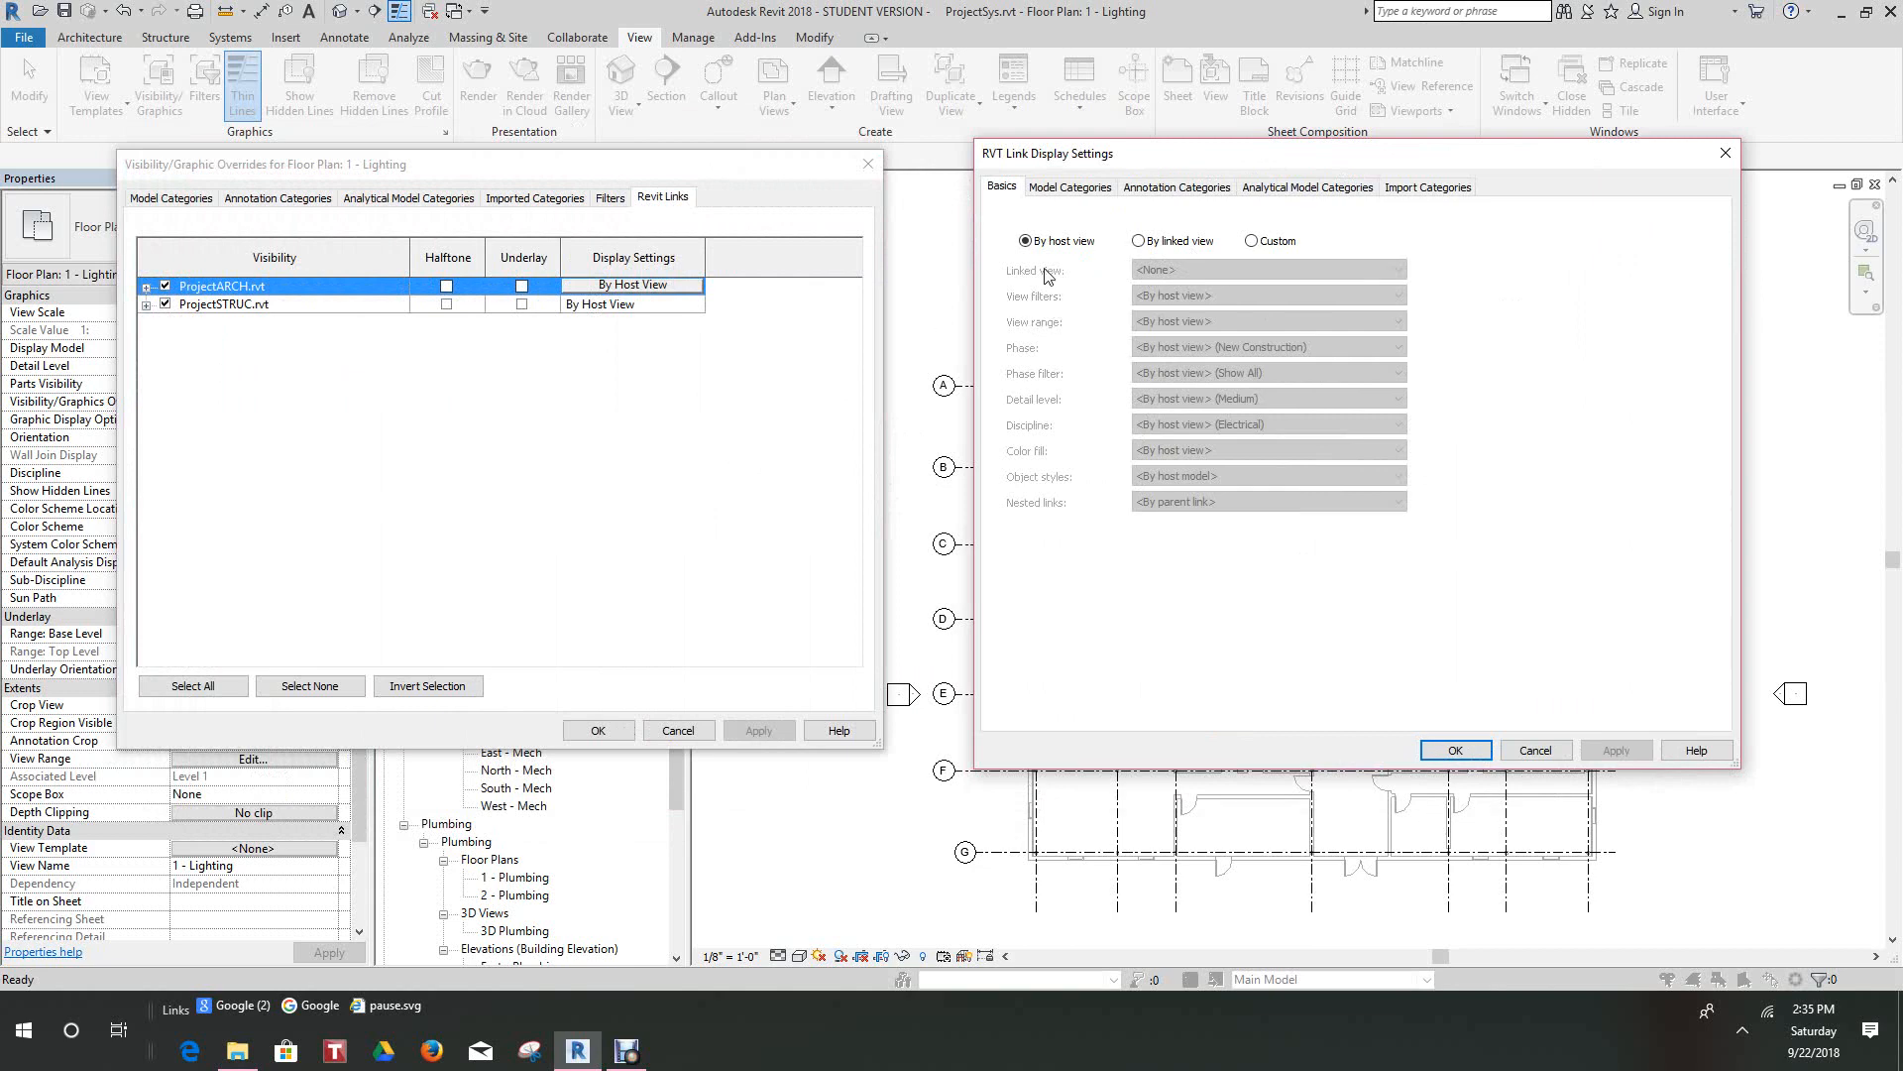
click(1252, 241)
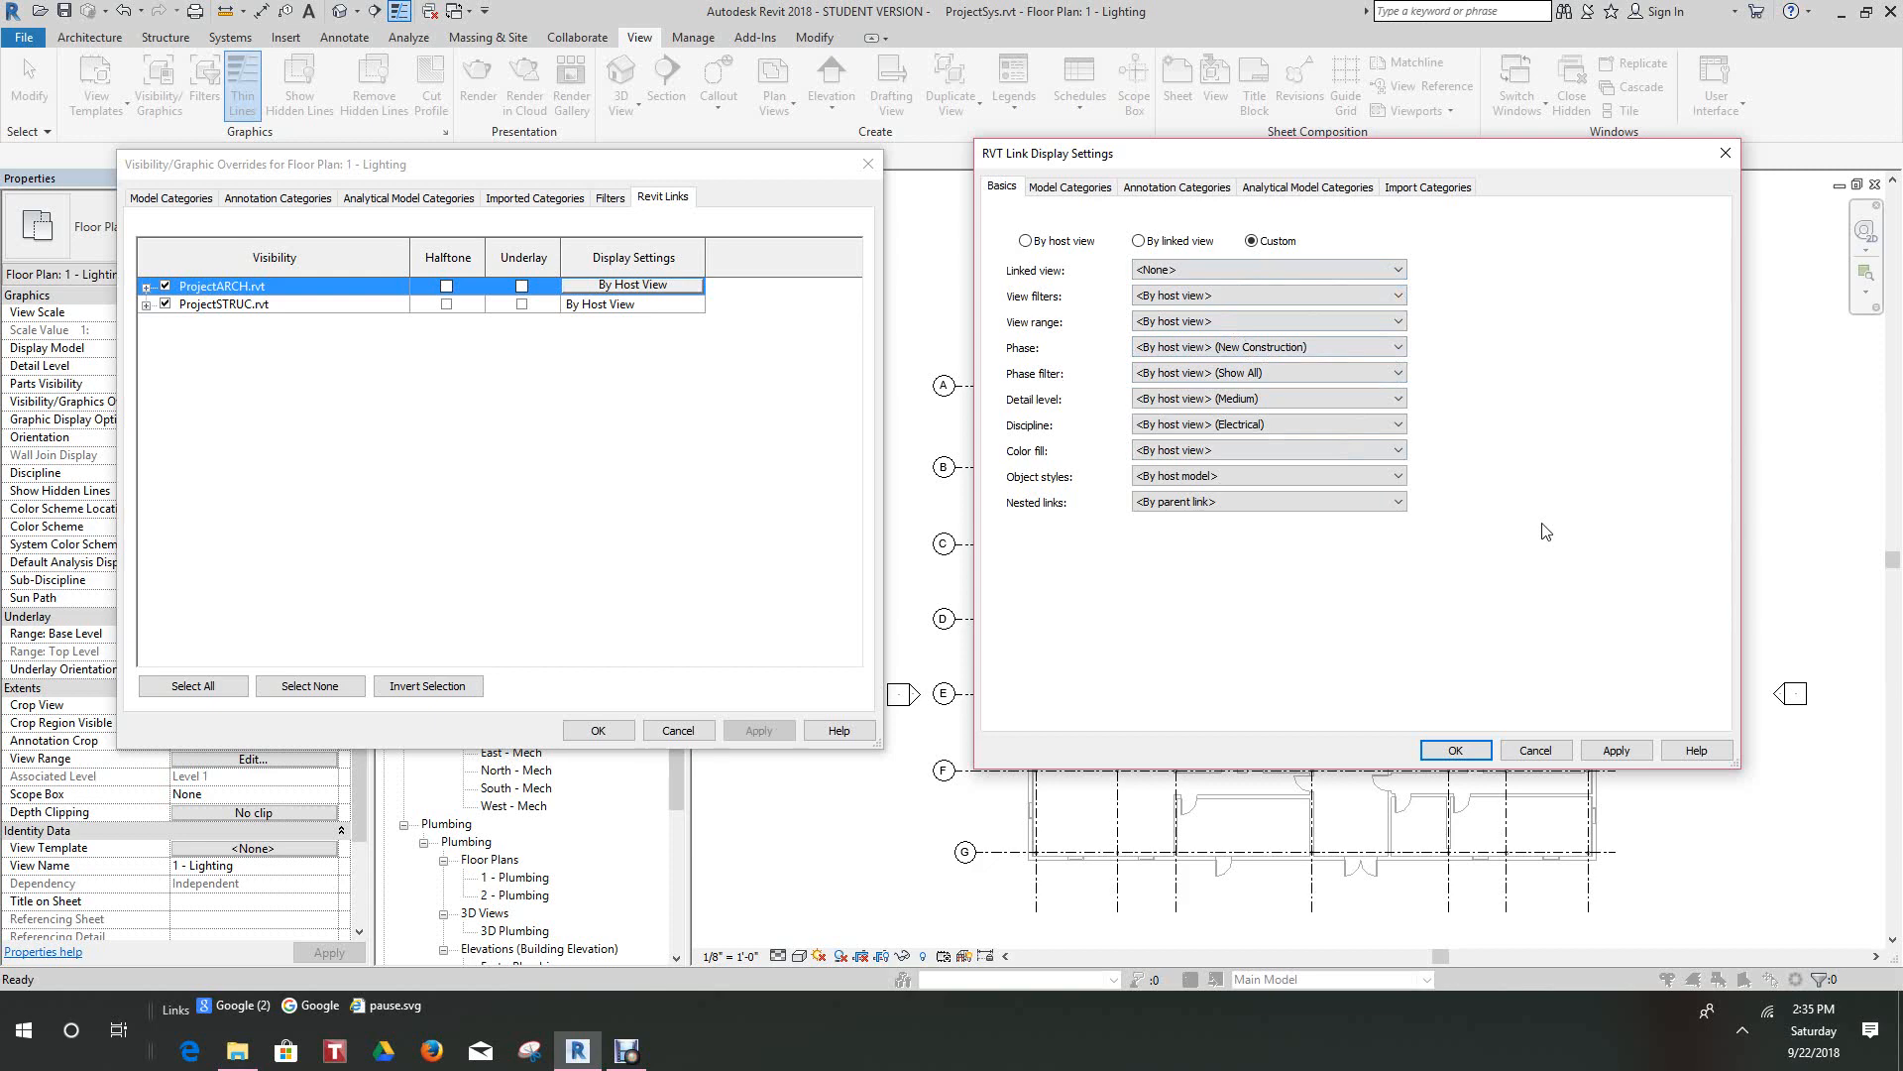
Step: Review the ProjectARCH link's model, annotation, analytical and import category settings, and accept the custom display override for the view
click(1056, 191)
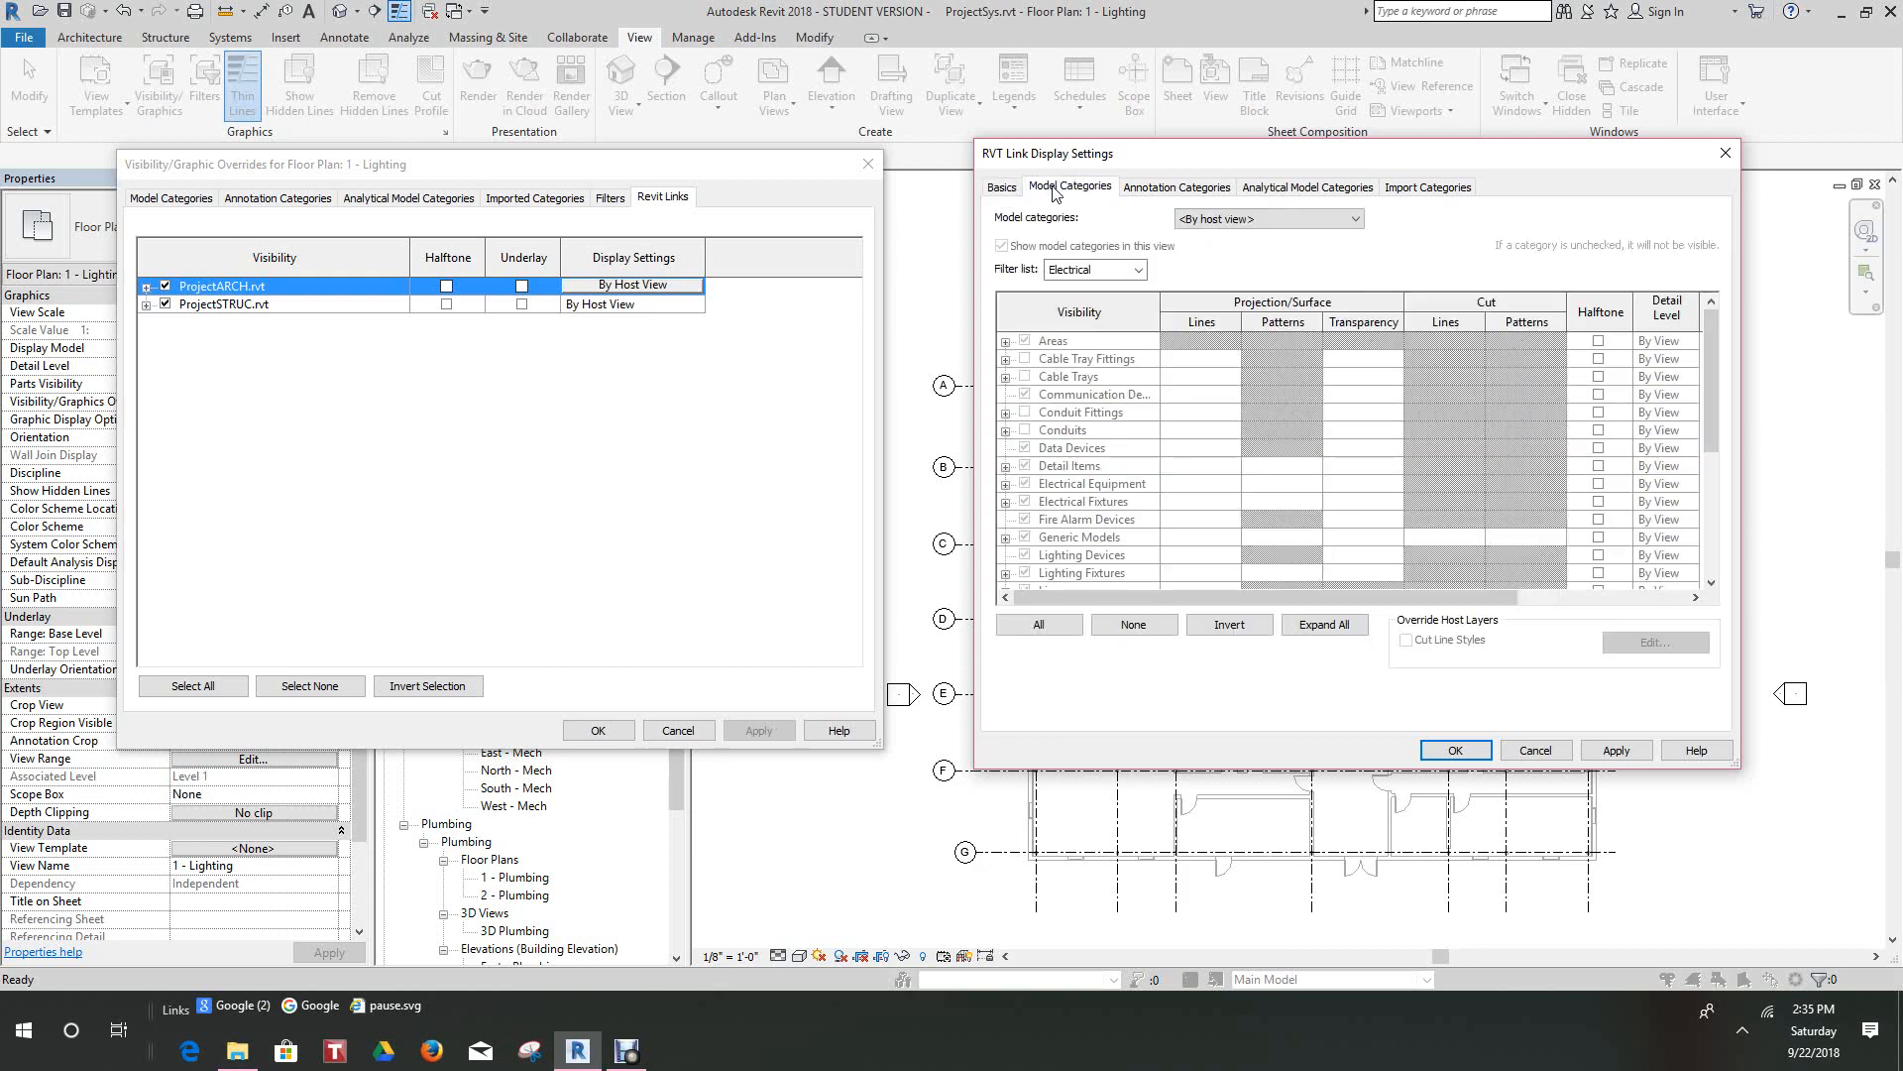
click(1156, 190)
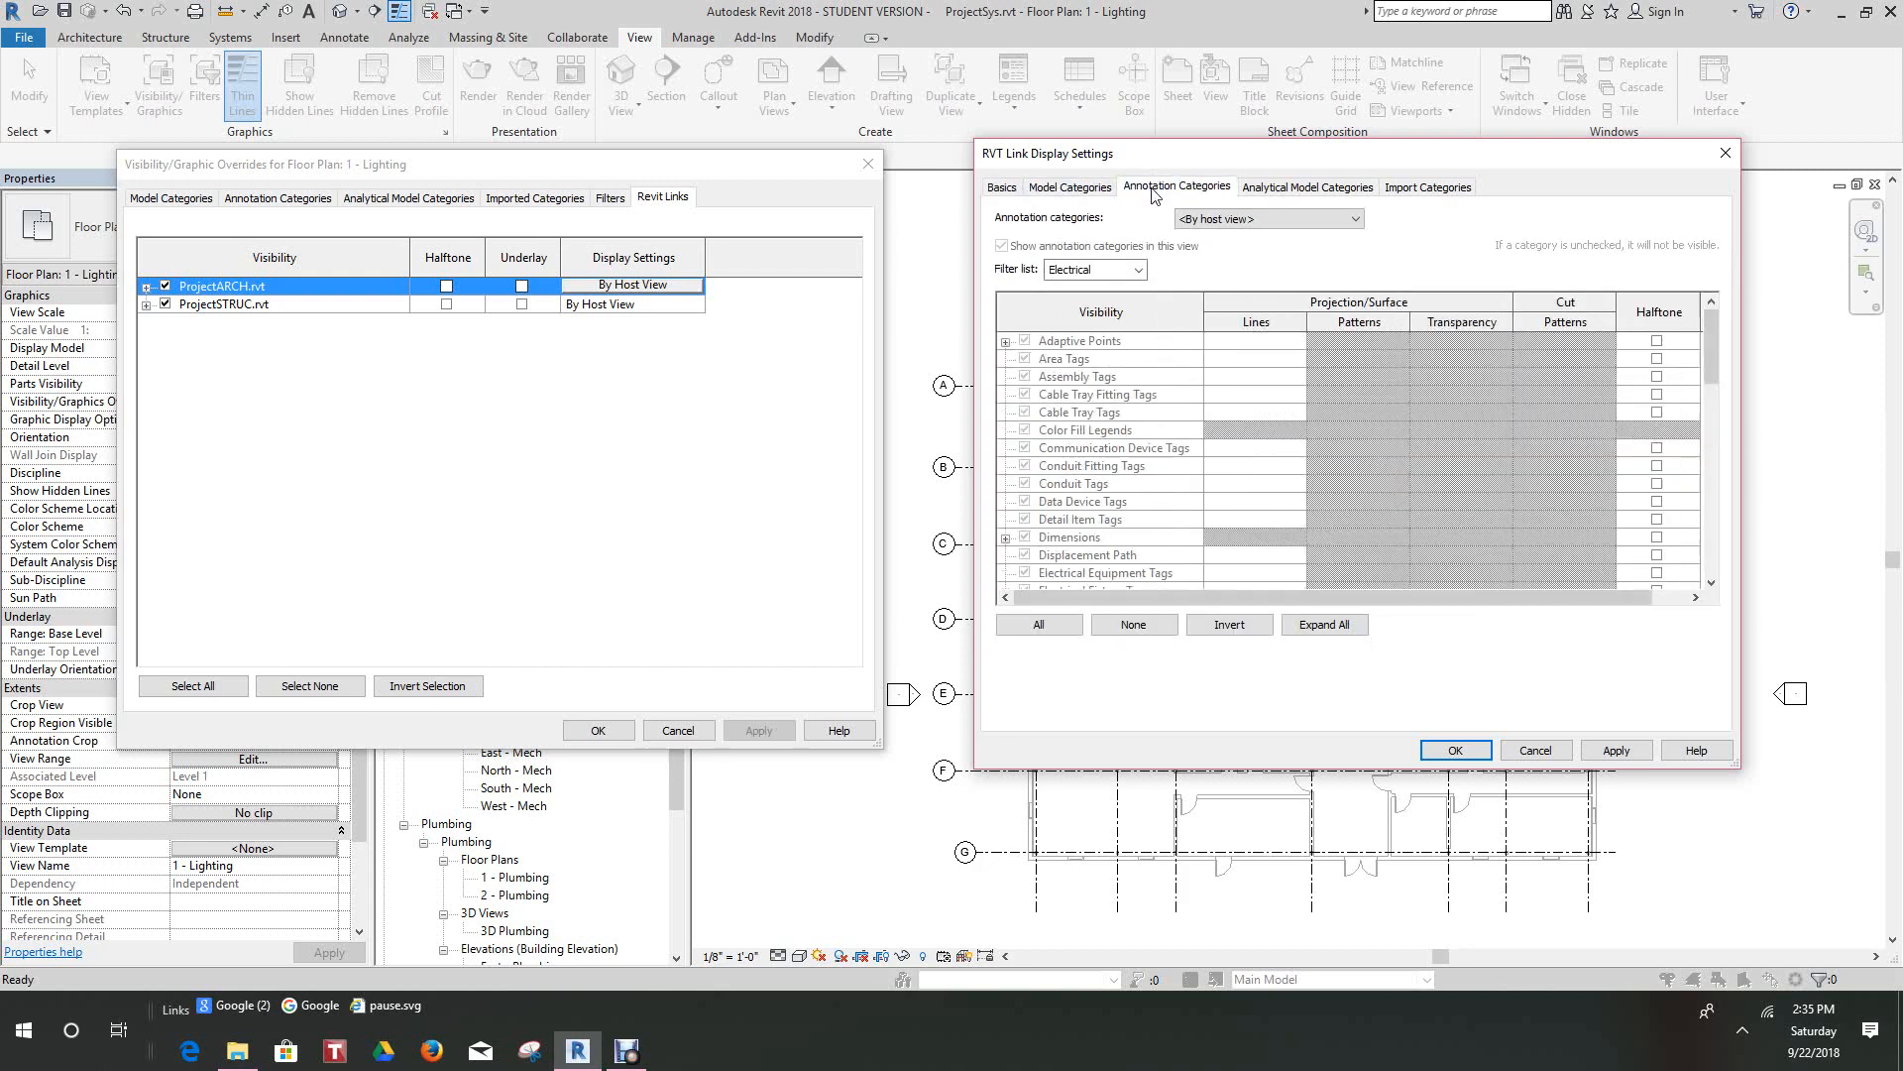
click(1274, 188)
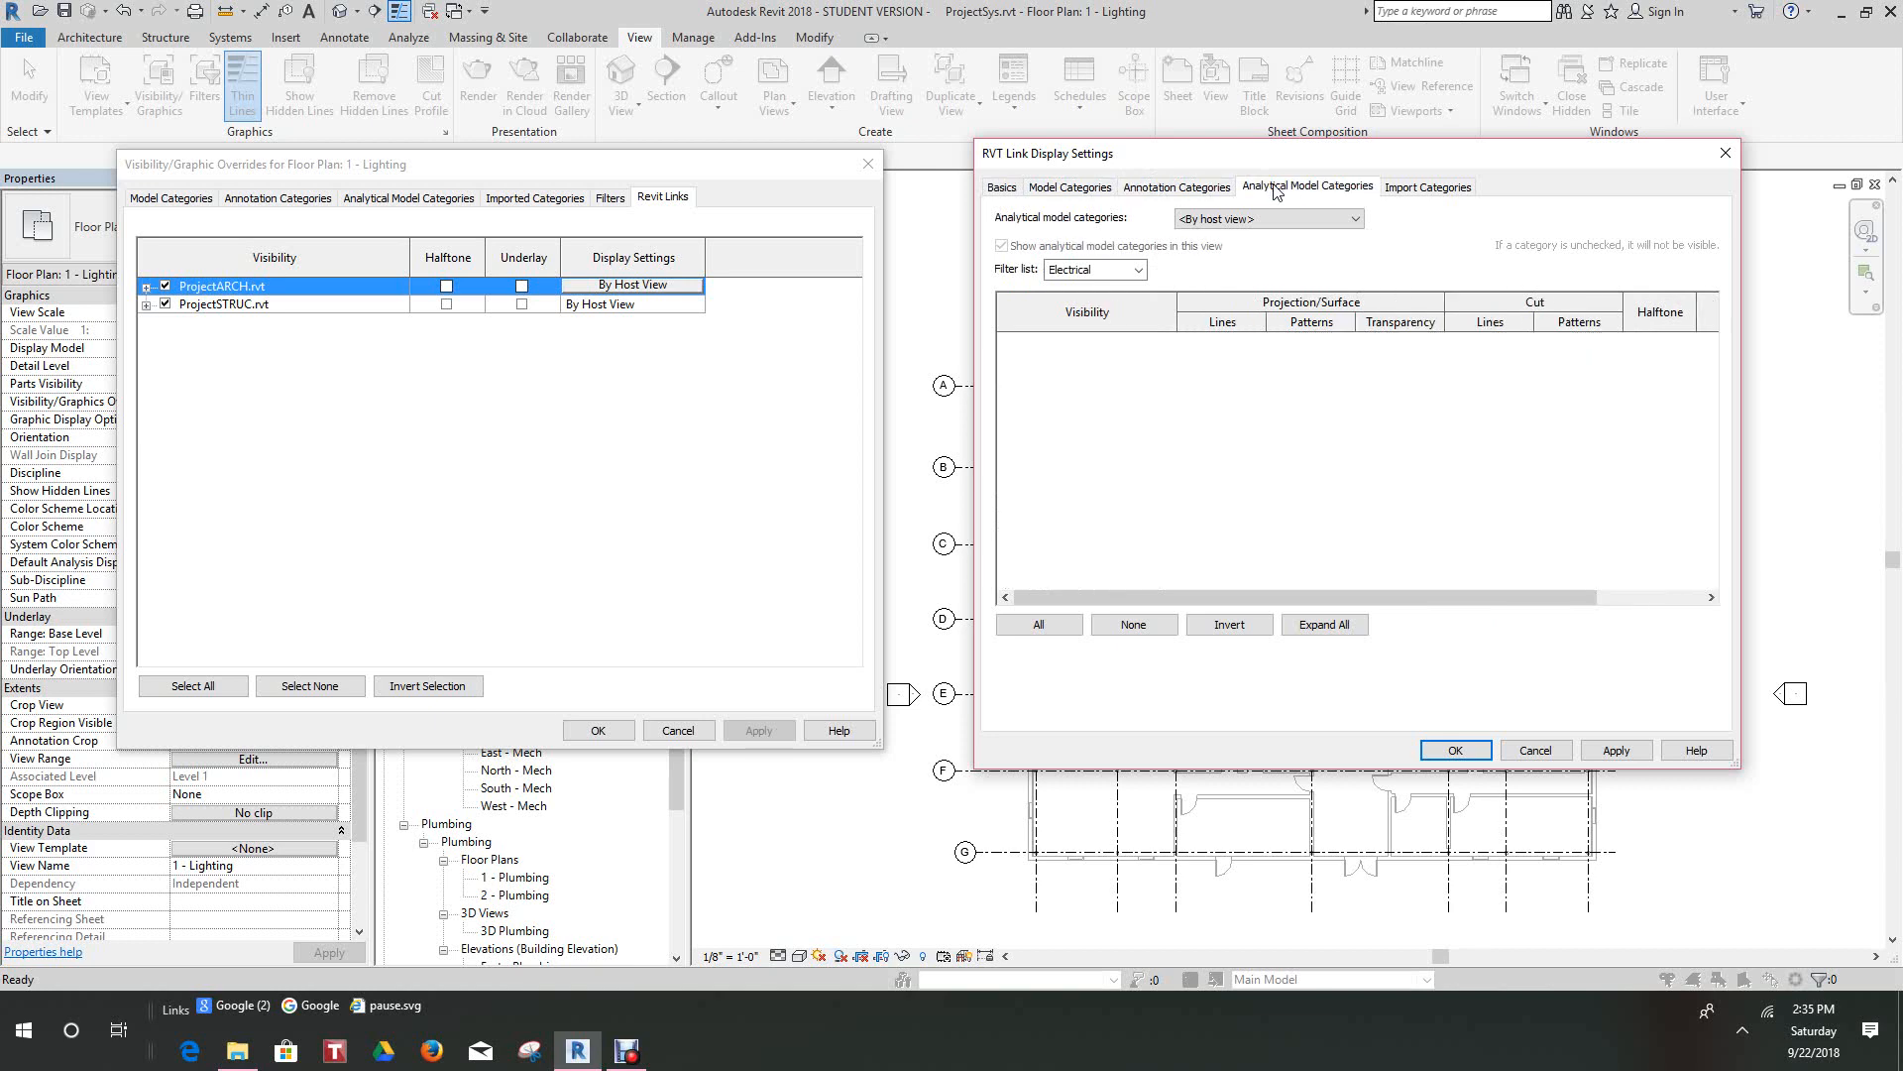
click(1420, 192)
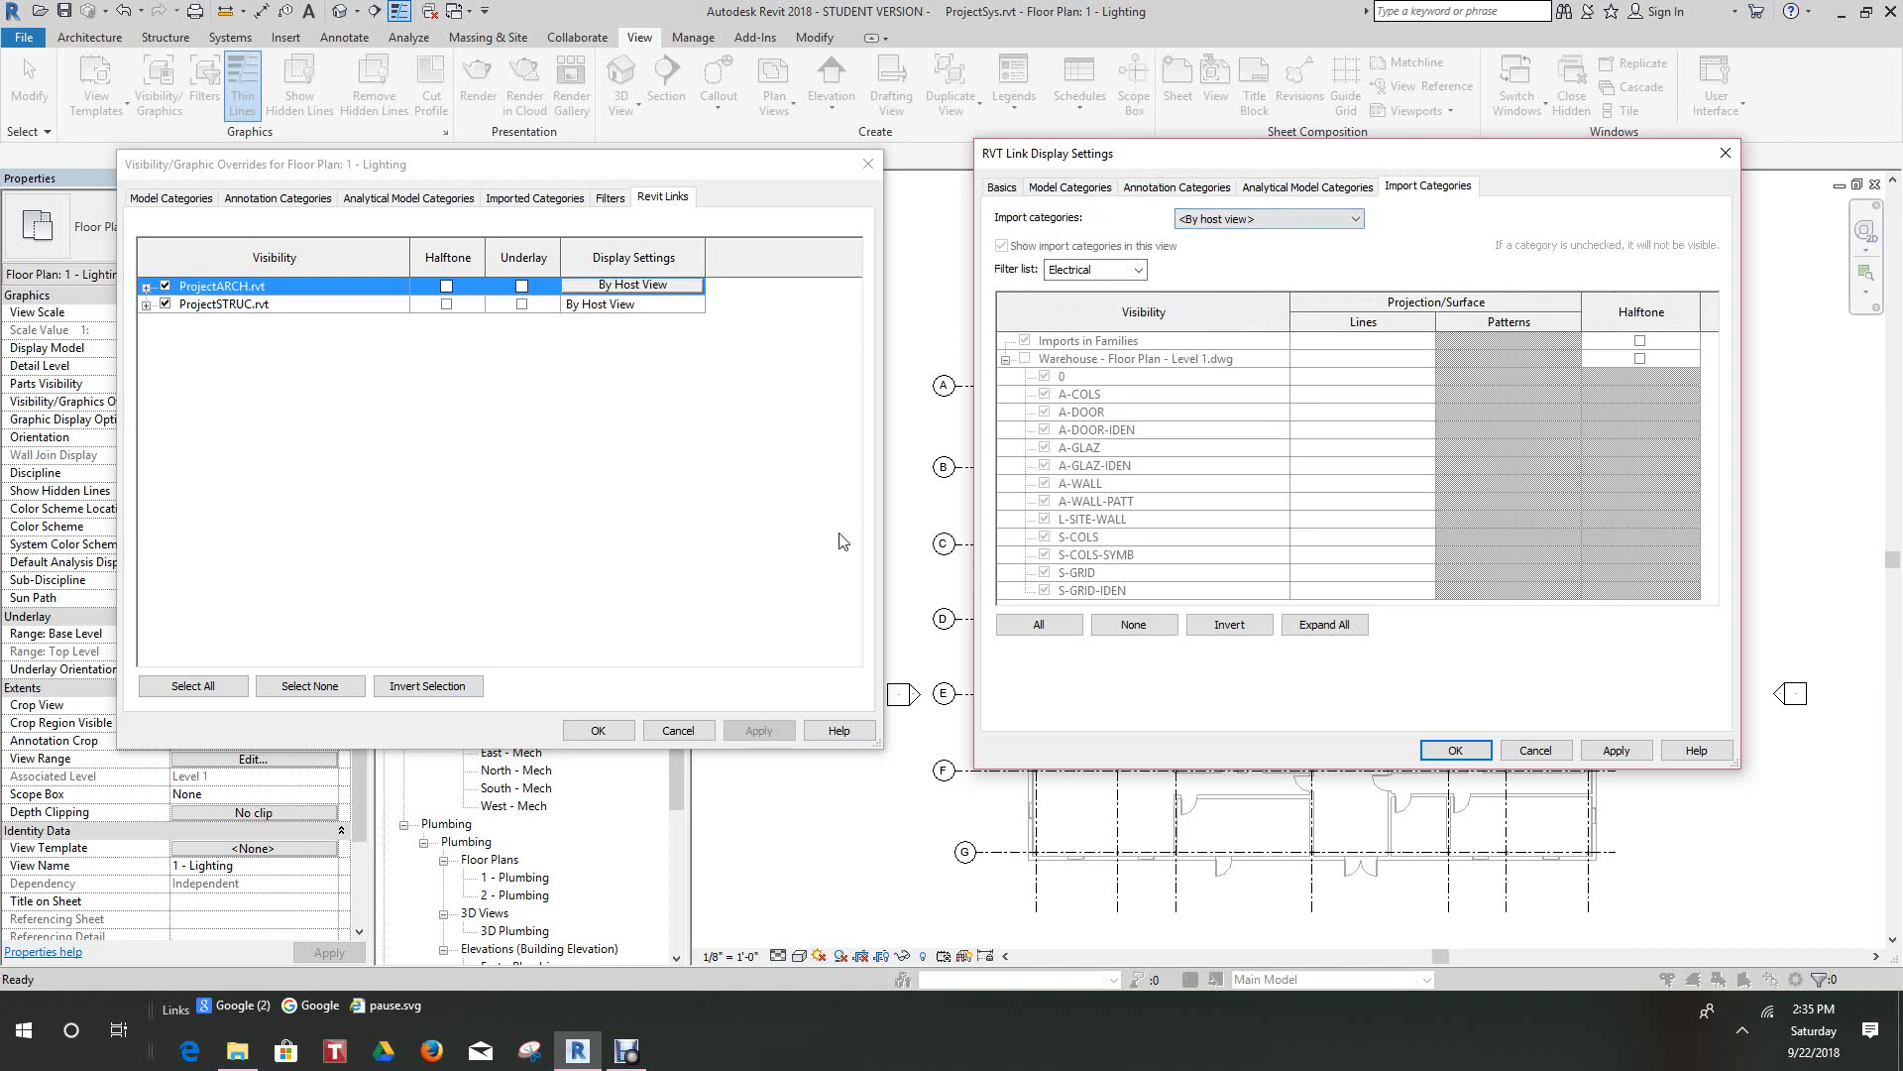
click(1455, 754)
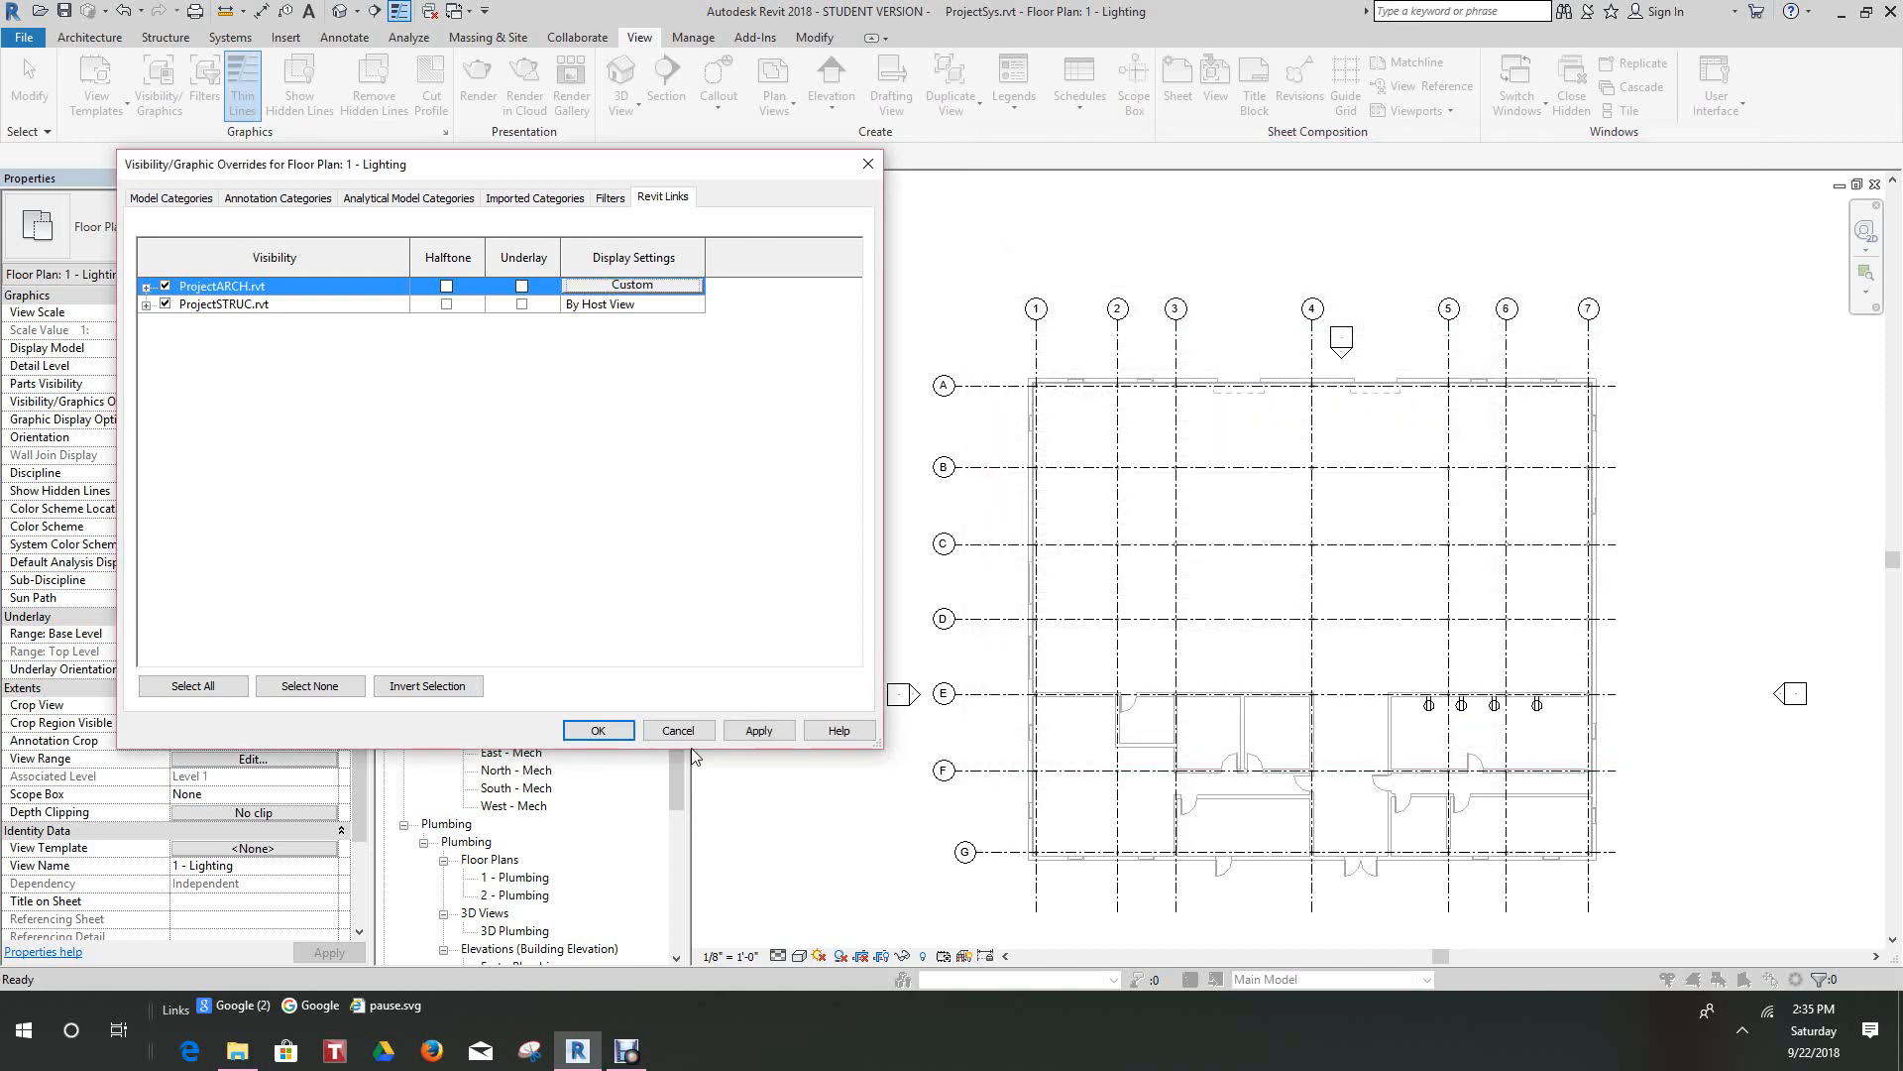
click(598, 730)
scroll(1175, 427, down, 1)
middle_drag(1175, 428, 1110, 432)
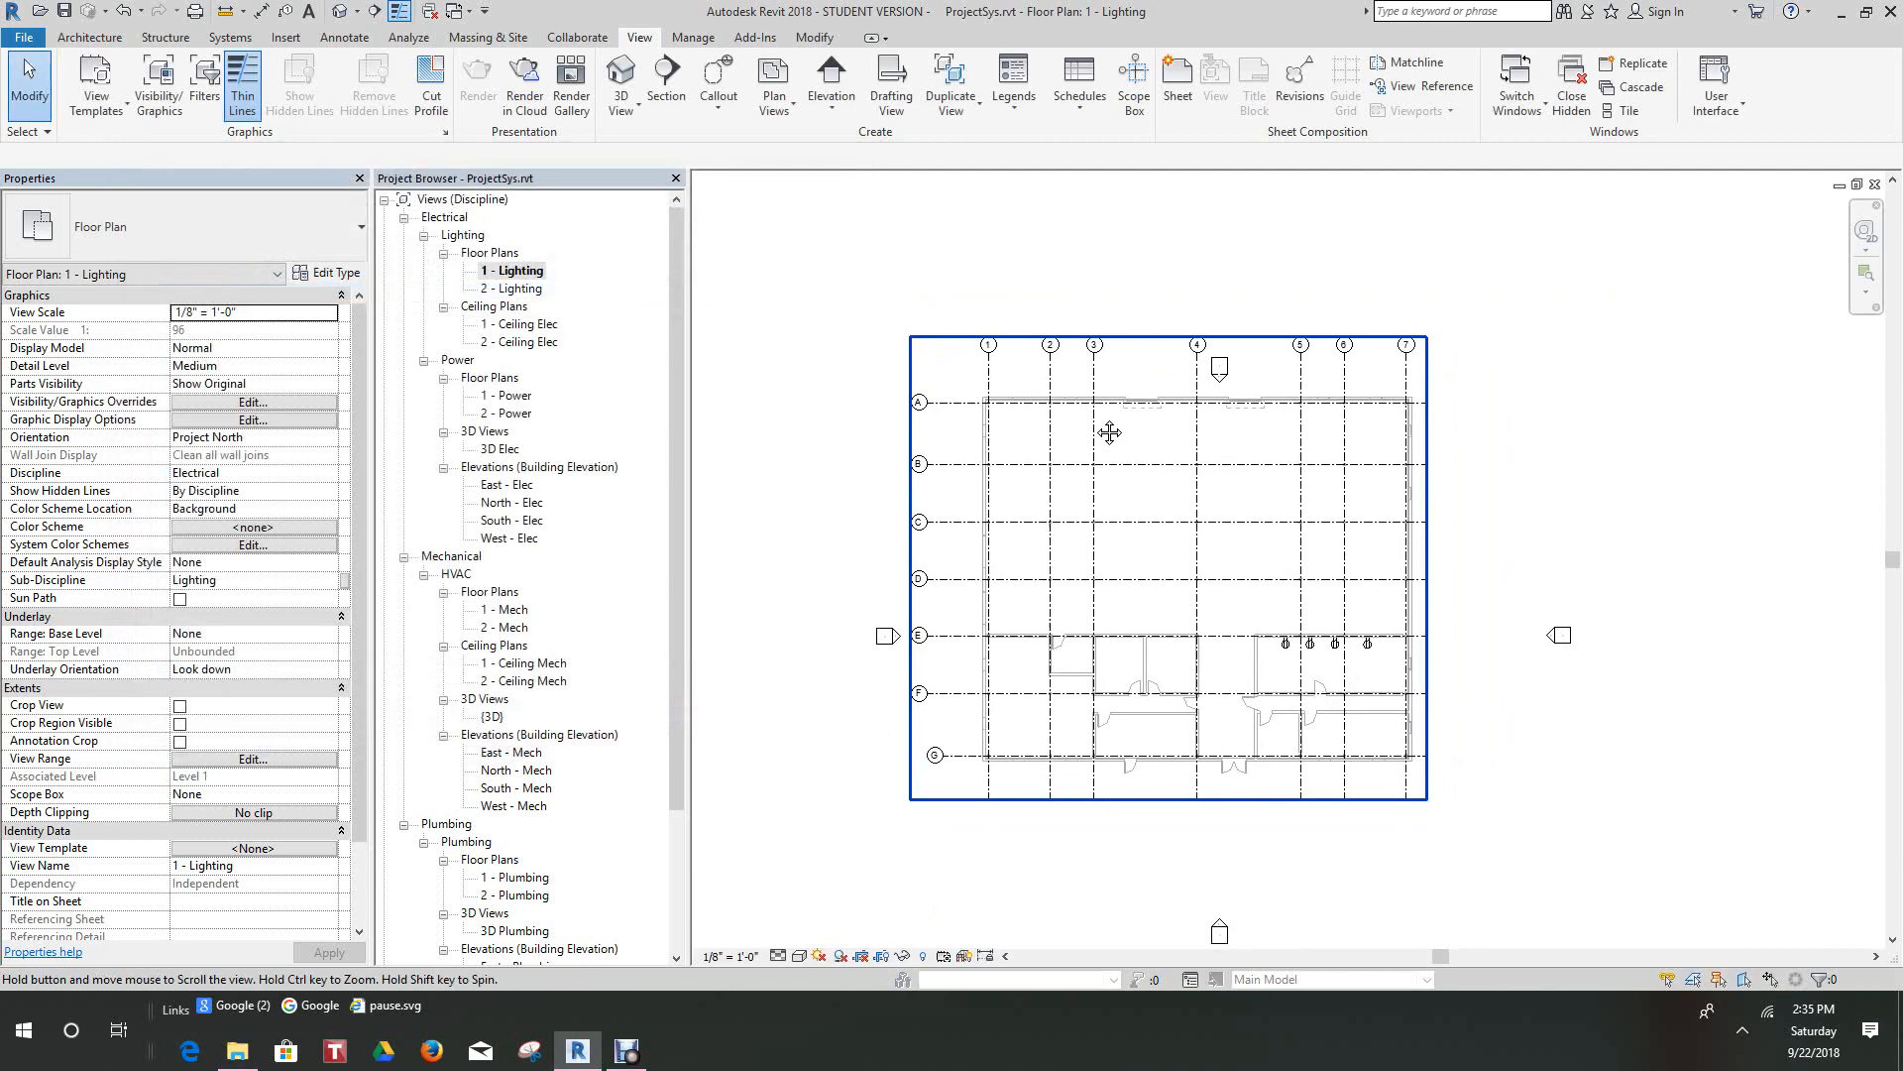
scroll(1110, 433, up, 1)
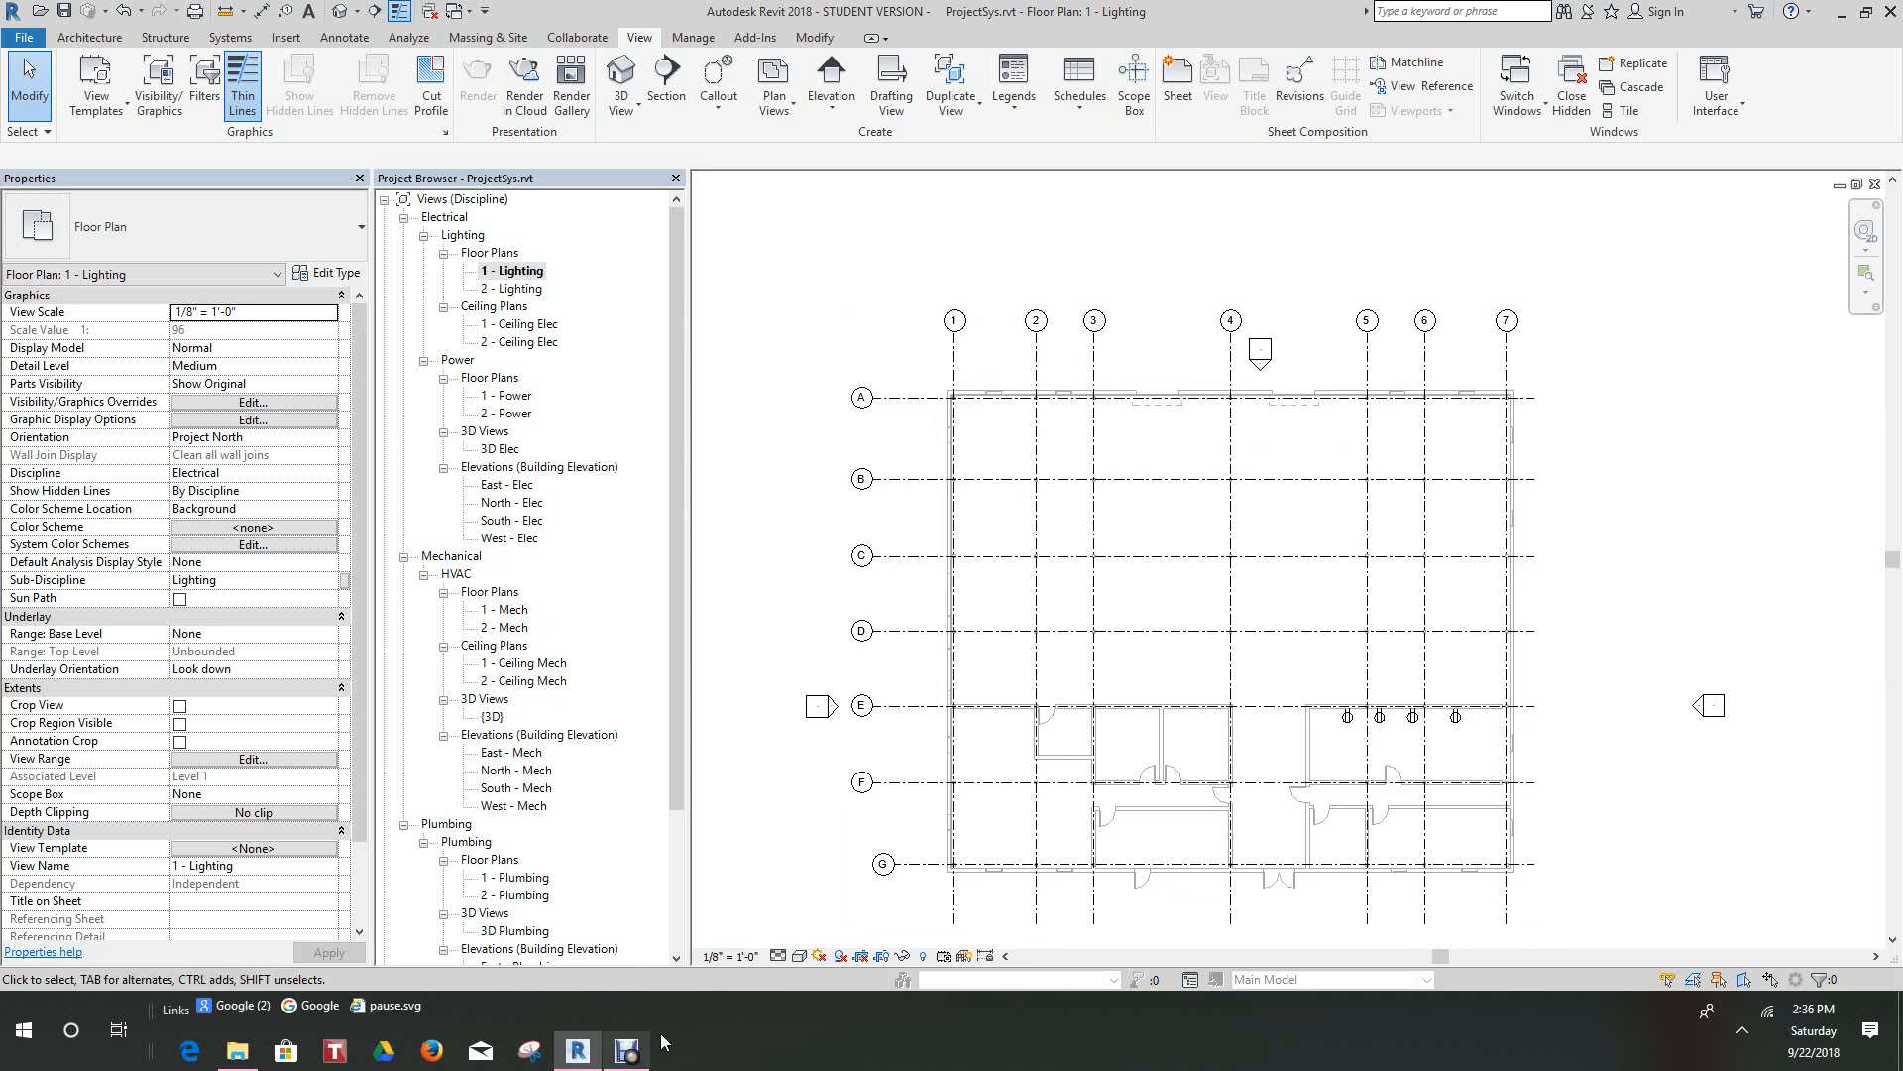
click(625, 1053)
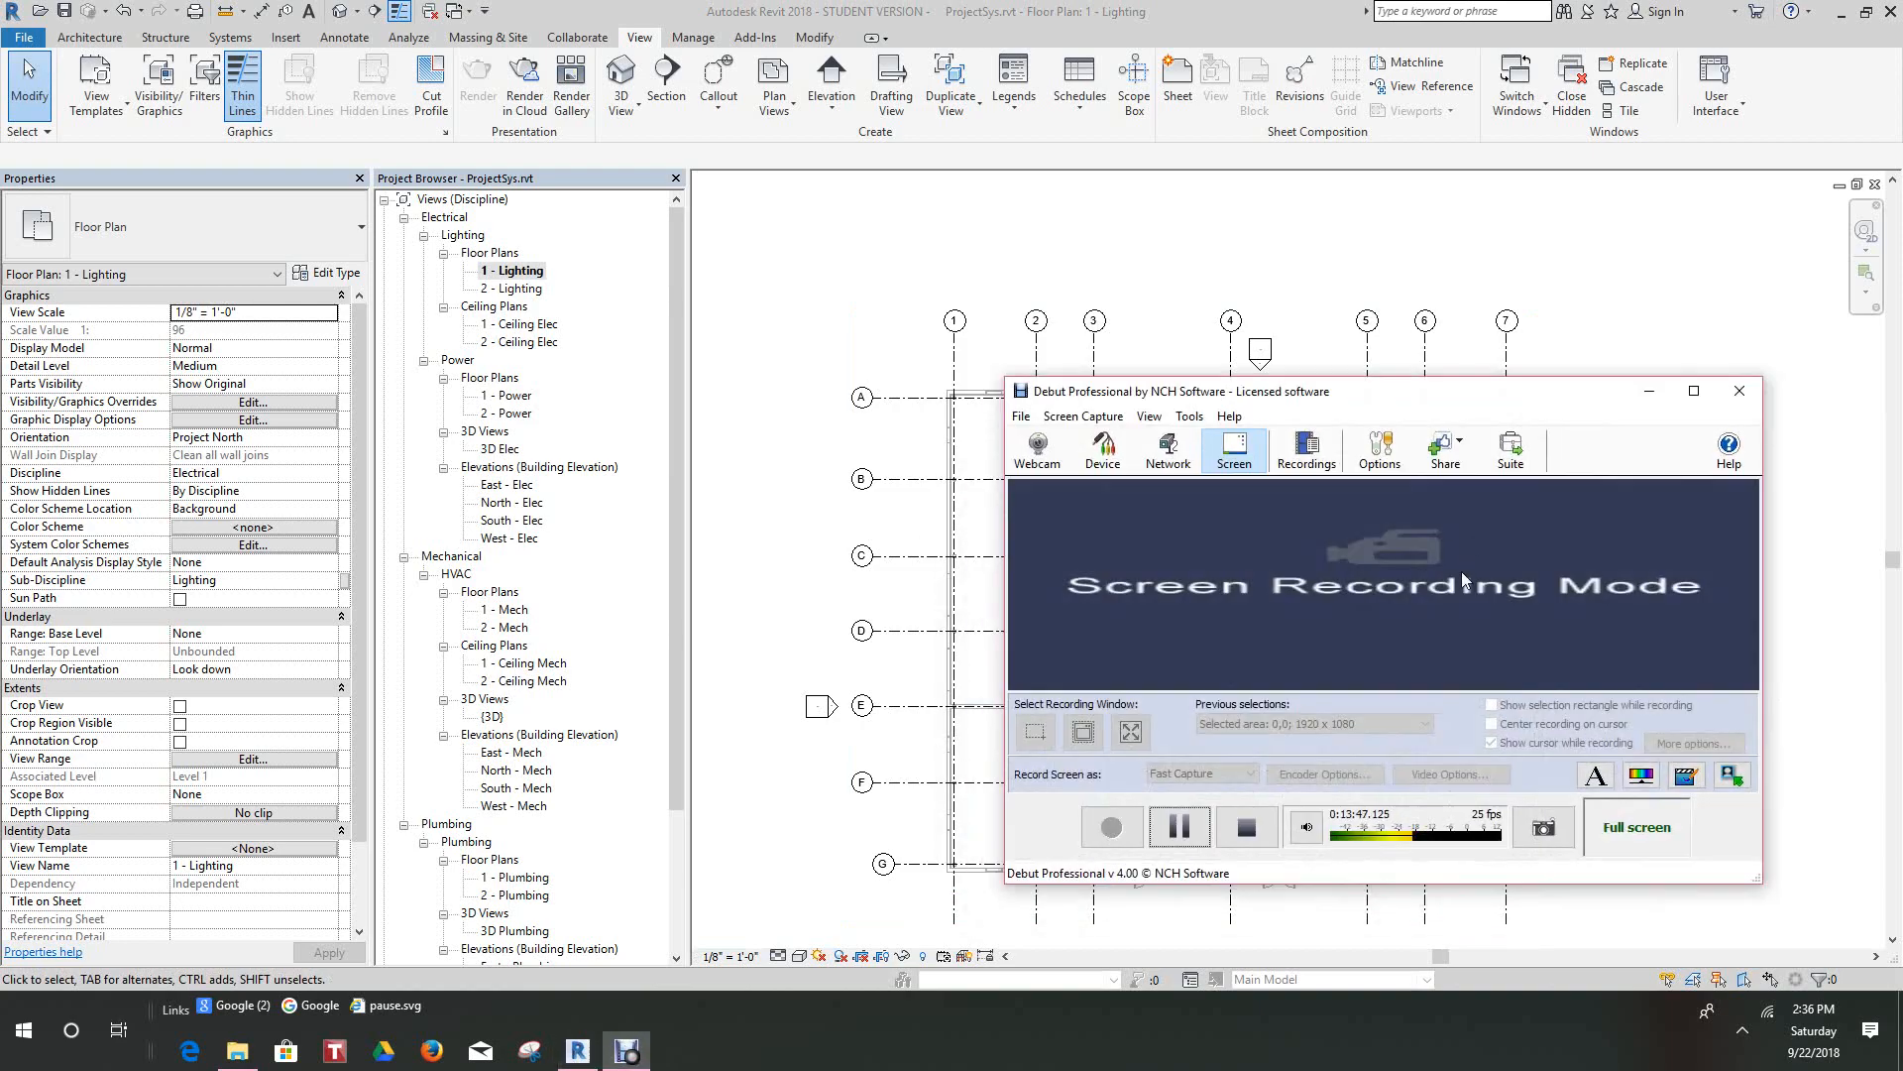